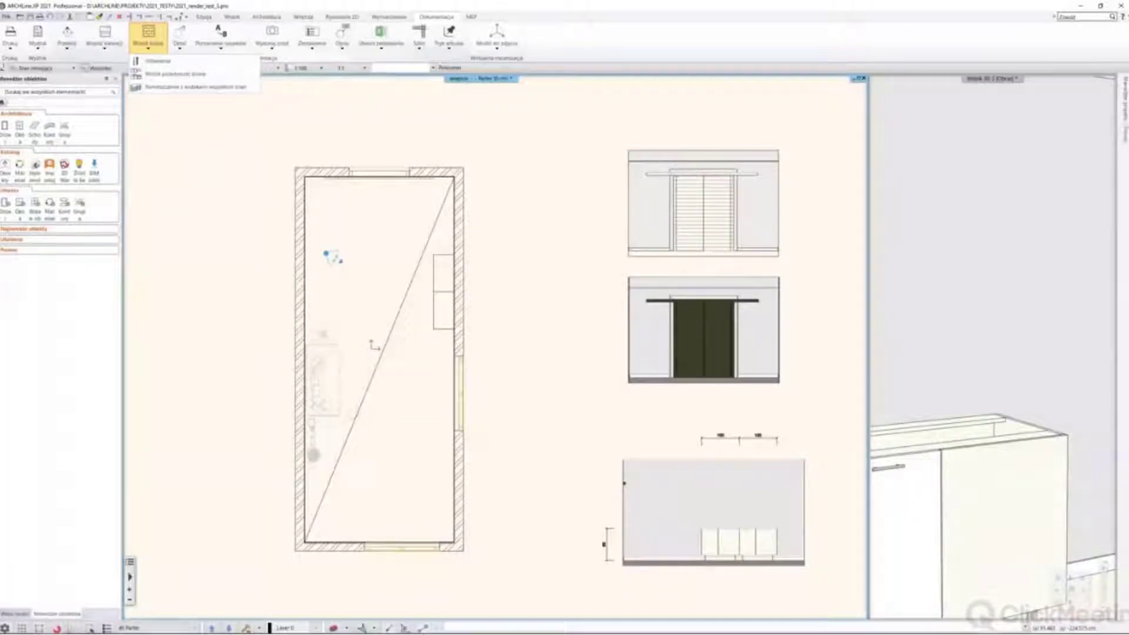
Look over the new-features table in Opis_funkcji_2021.pdf and return to the ARCHLine.XP floor plan
click(72, 626)
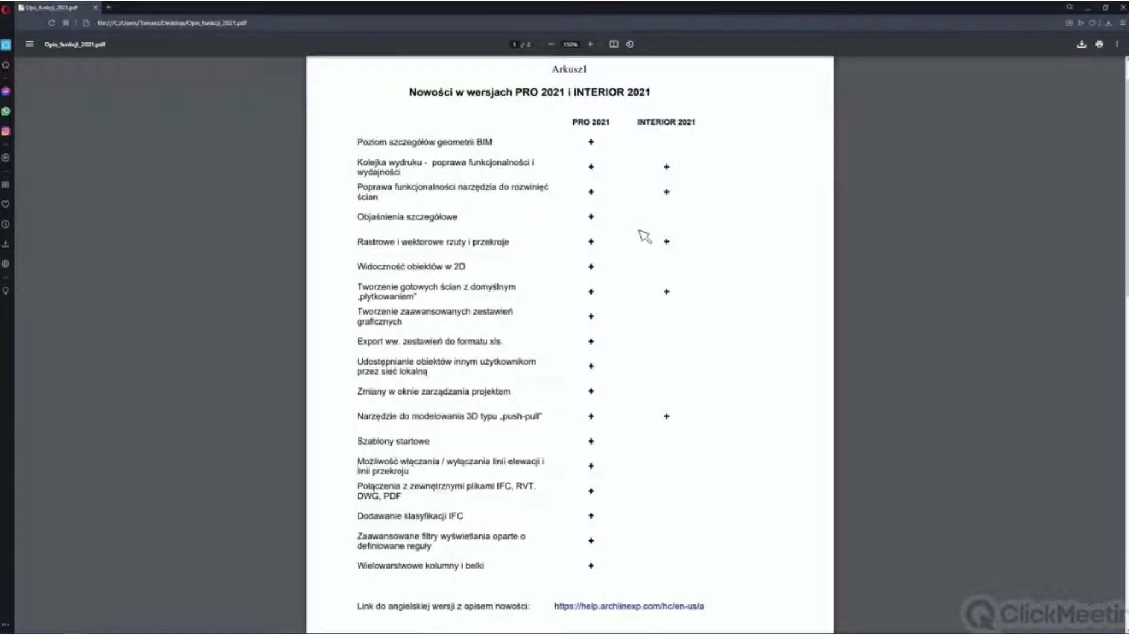
click(1095, 8)
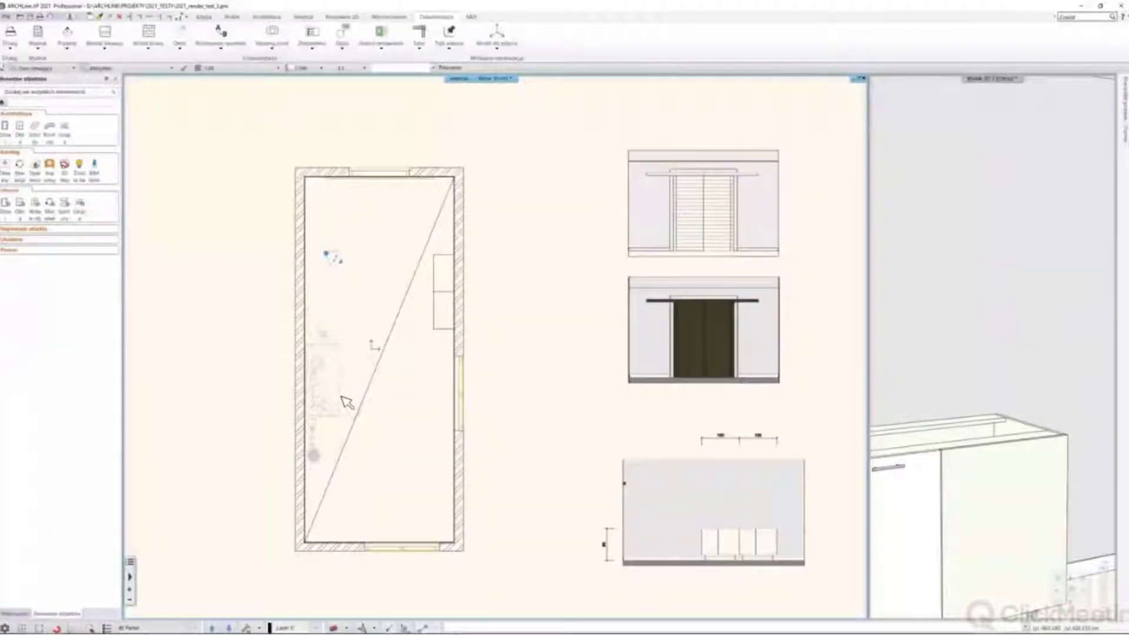
Select the plant near the left wall of the floor plan and view its available priority options
scroll(428, 385, up, 2)
scroll(428, 385, up, 2)
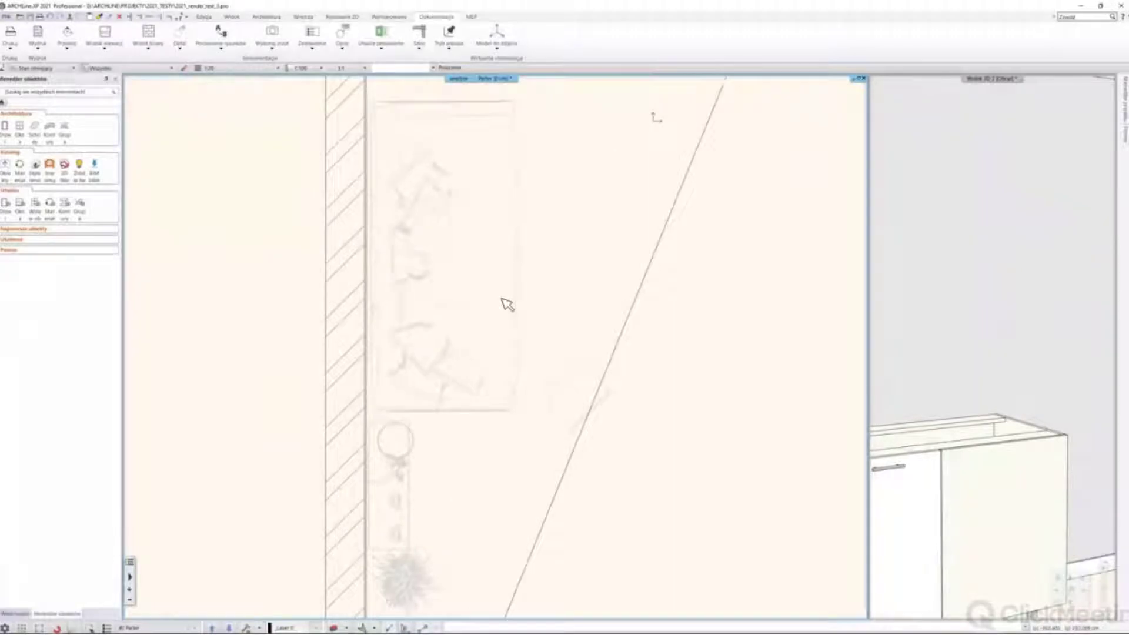
middle_drag(475, 468, 507, 378)
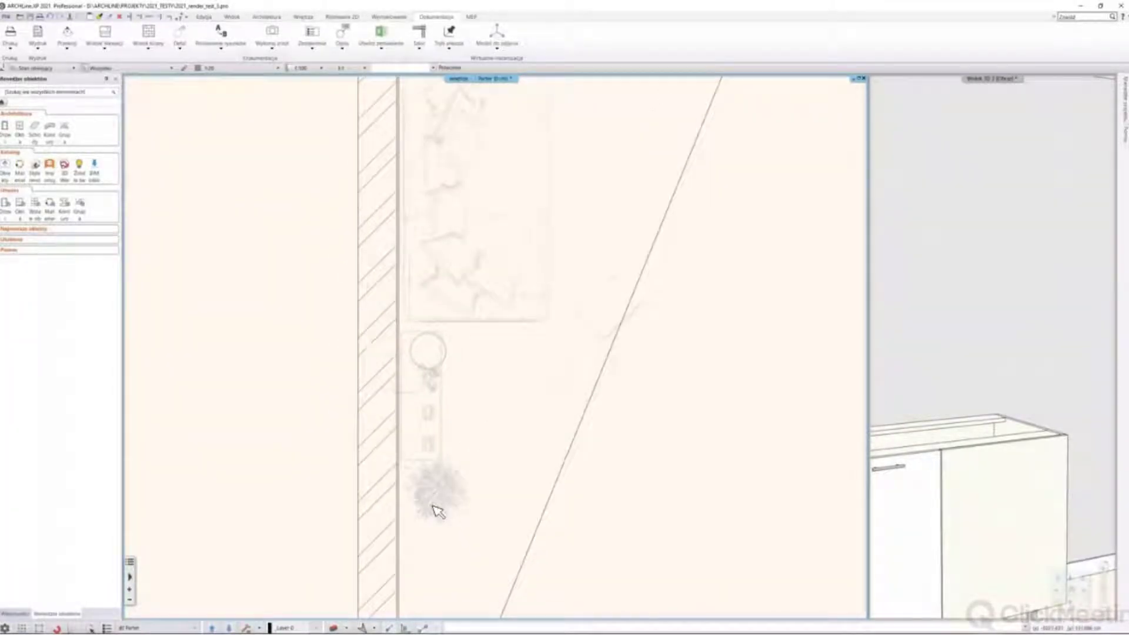
scroll(470, 424, up, 1)
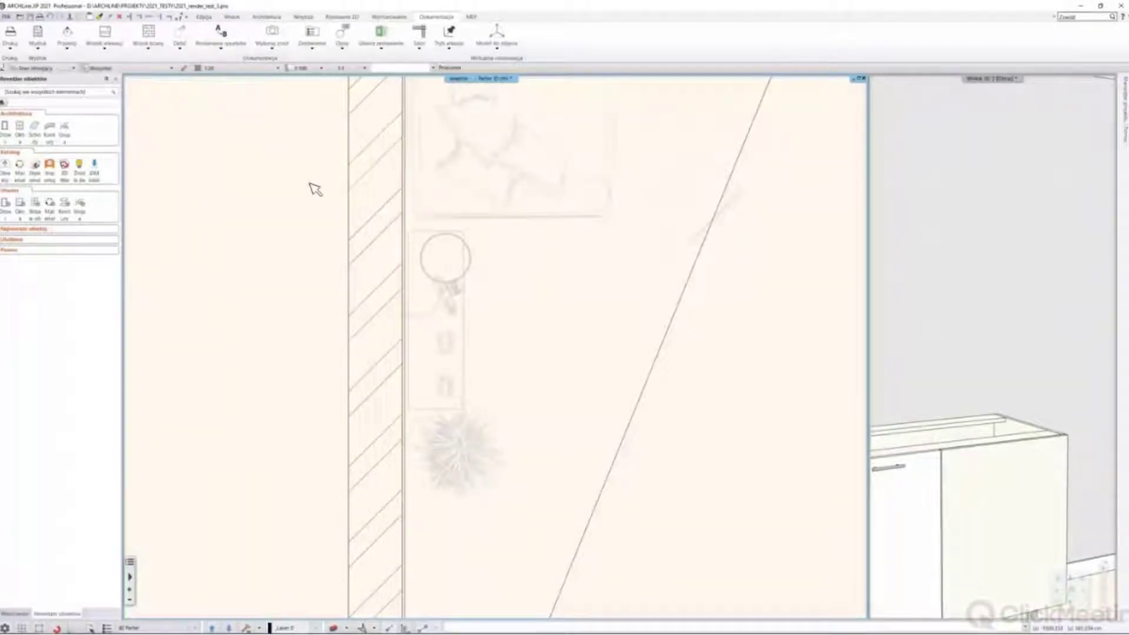
click(503, 464)
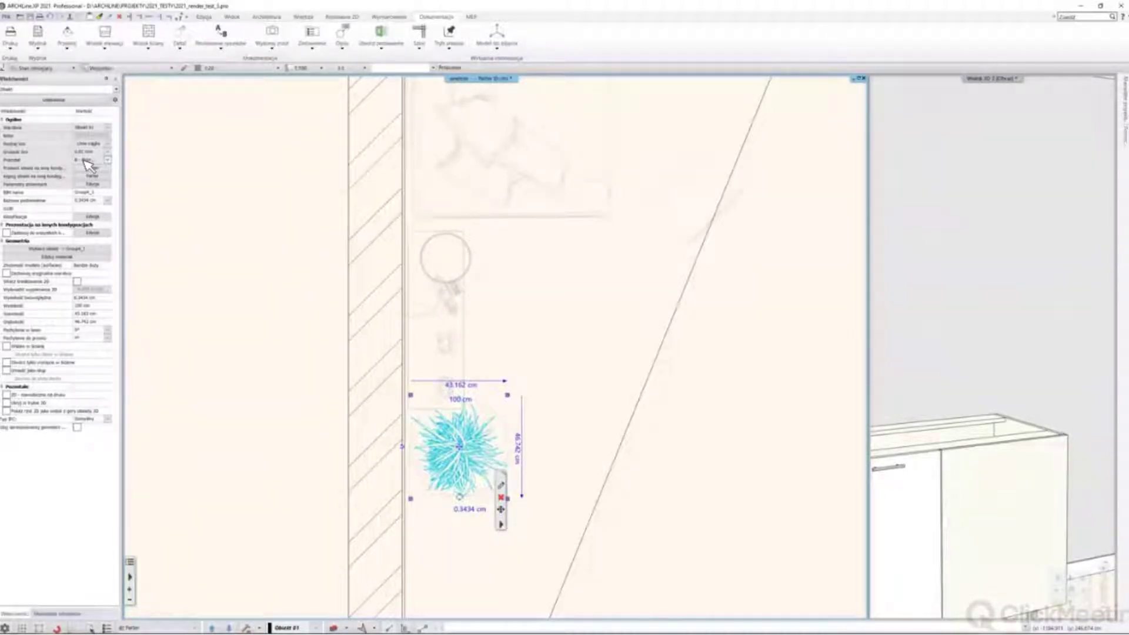
click(108, 160)
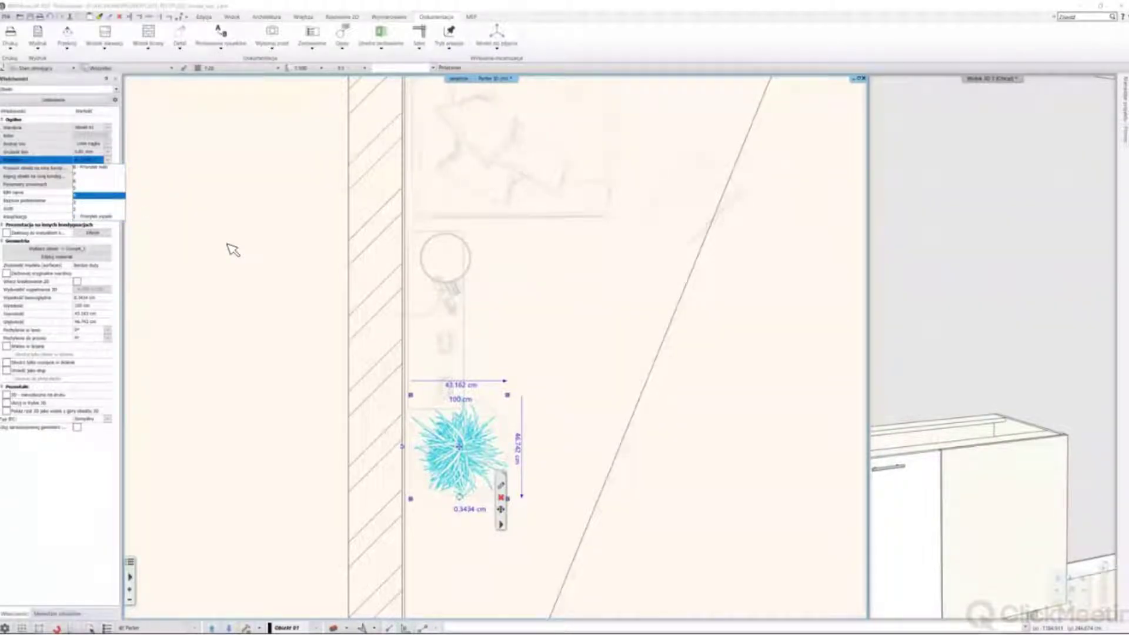
click(529, 264)
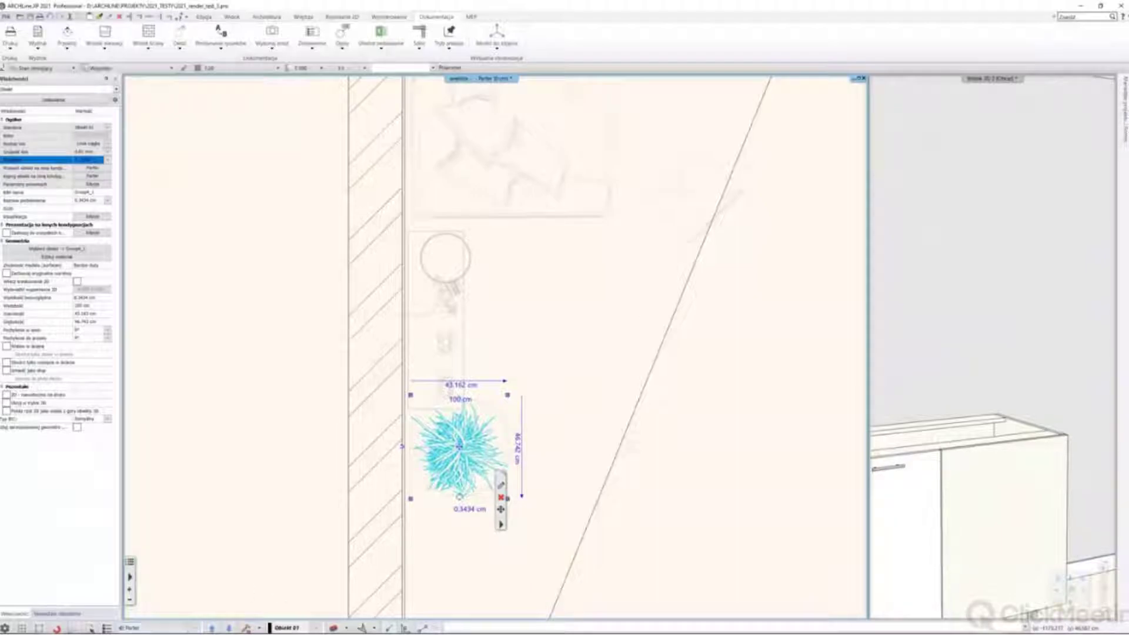
Check the next listed feature in the PDF feature table and return to ARCHLine.XP
click(84, 627)
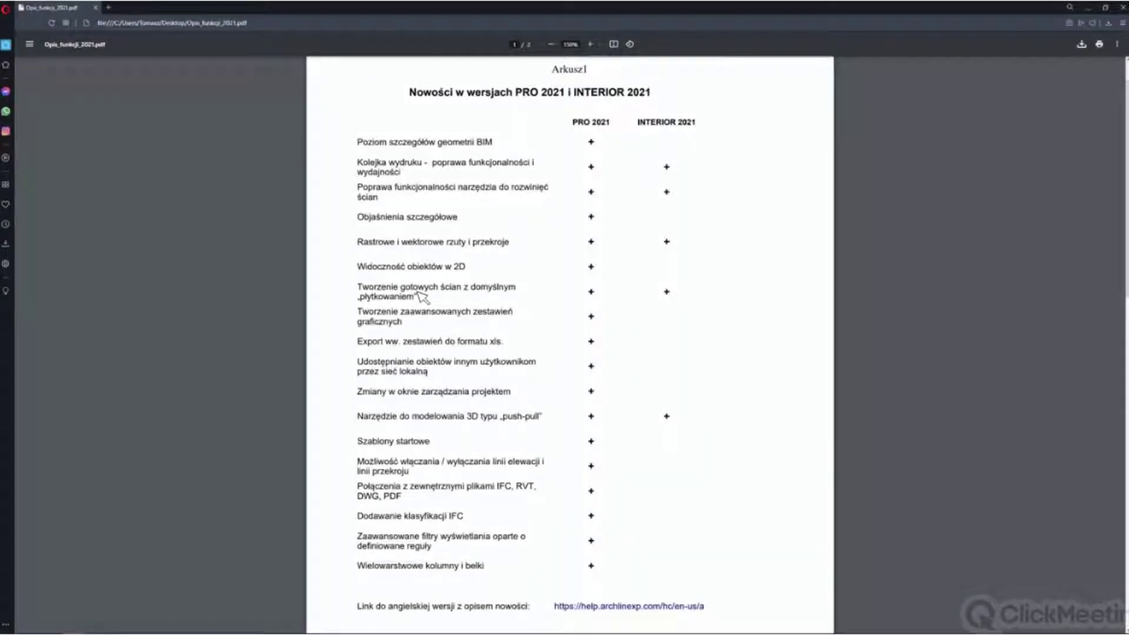
click(1088, 7)
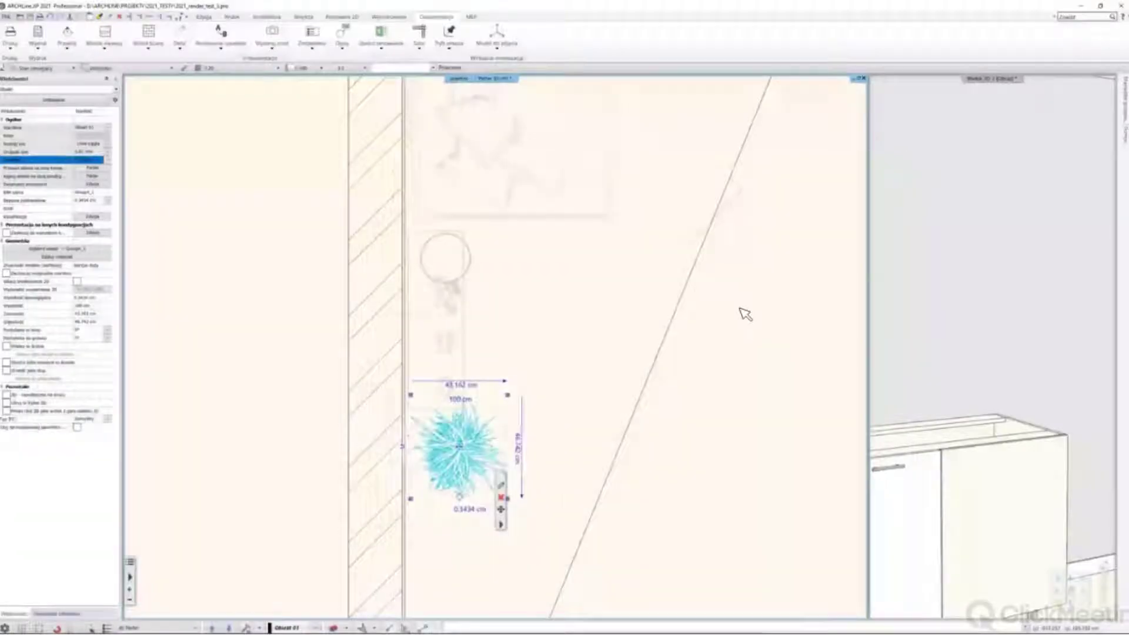
Show the whole building from outside in perspective in the 3D view
double_click(985, 346)
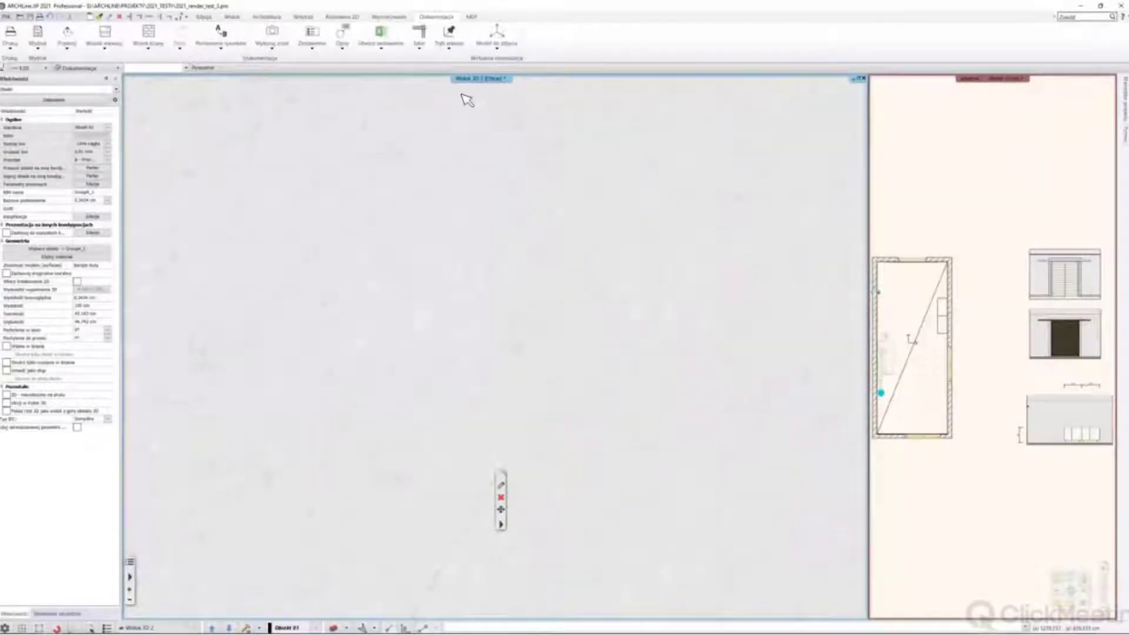
right_click(485, 80)
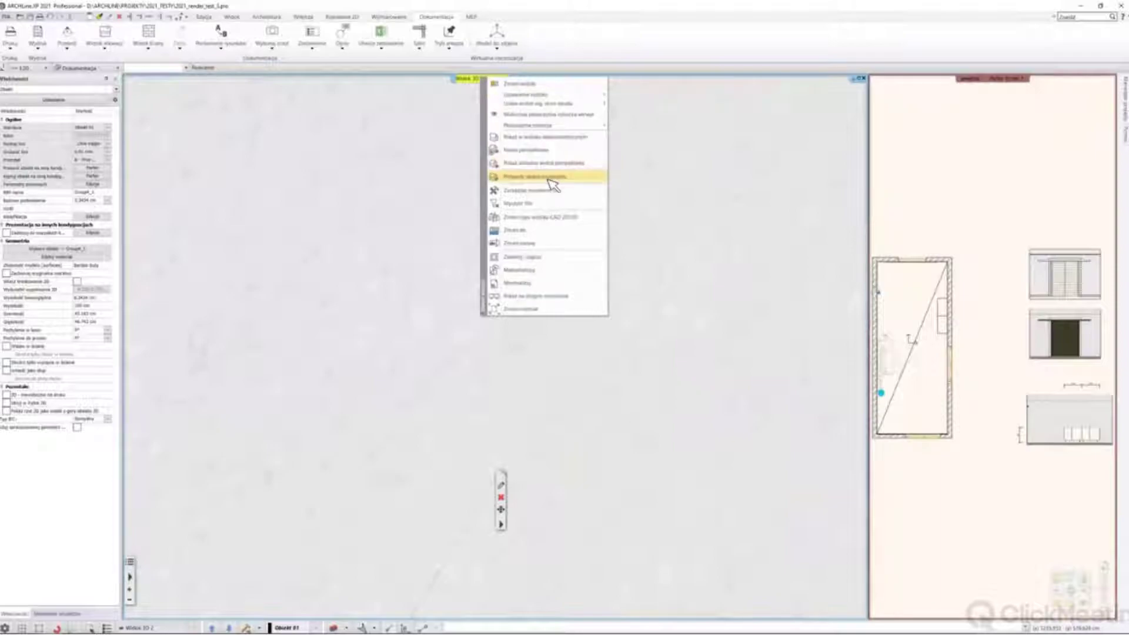
click(552, 149)
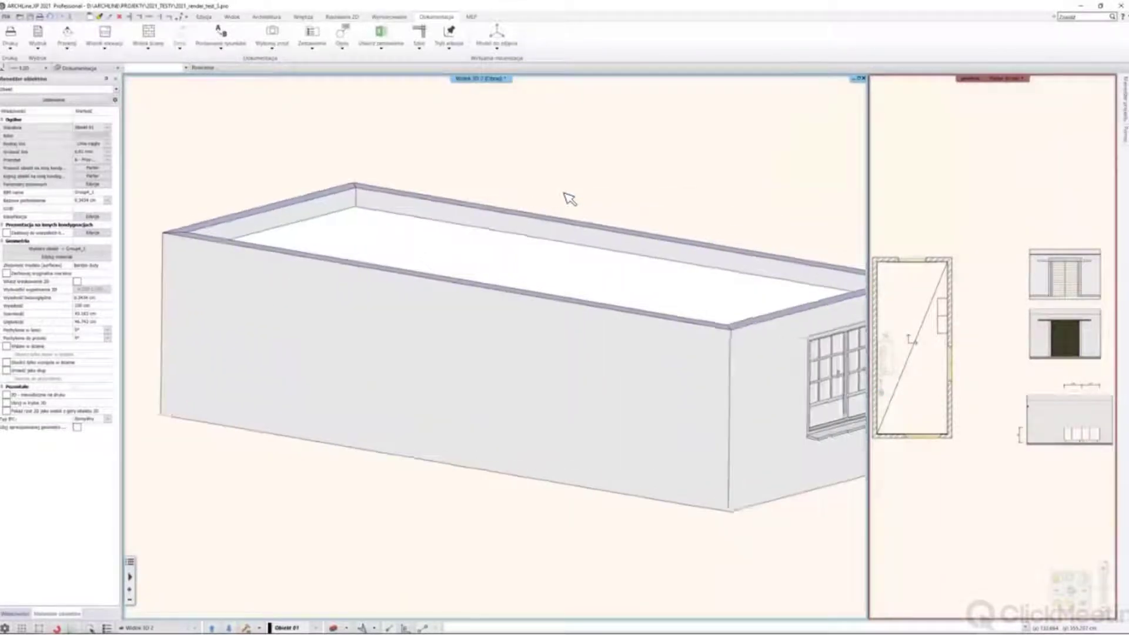
Draw a horizontal single-layer wall about 522 cm long in the free space below the room in the floor plan
click(991, 274)
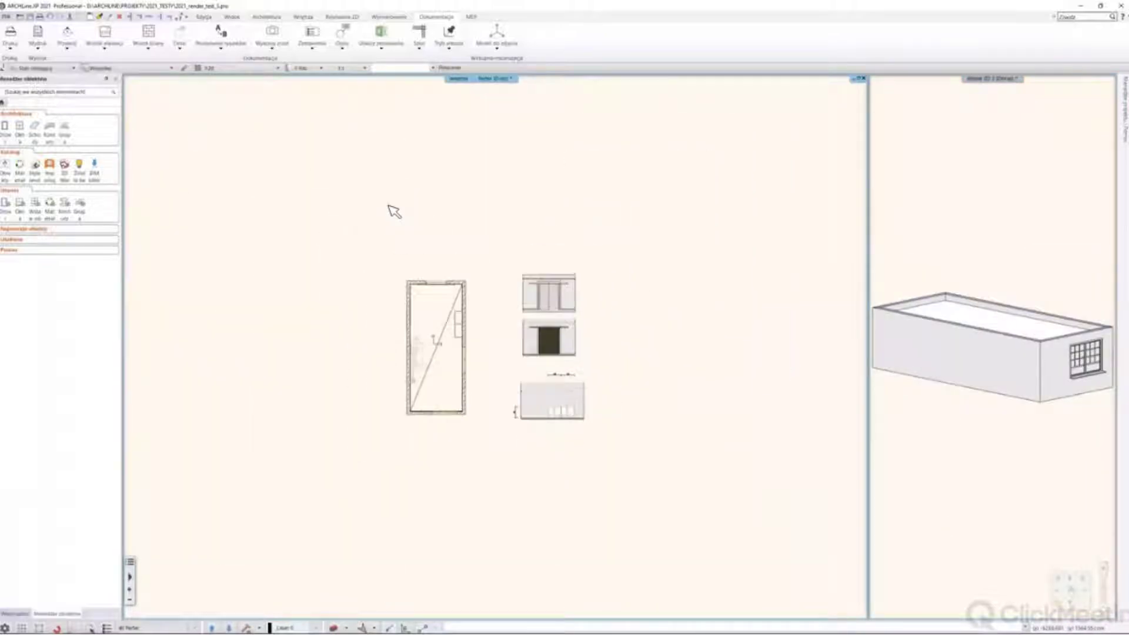
scroll(447, 282, up, 3)
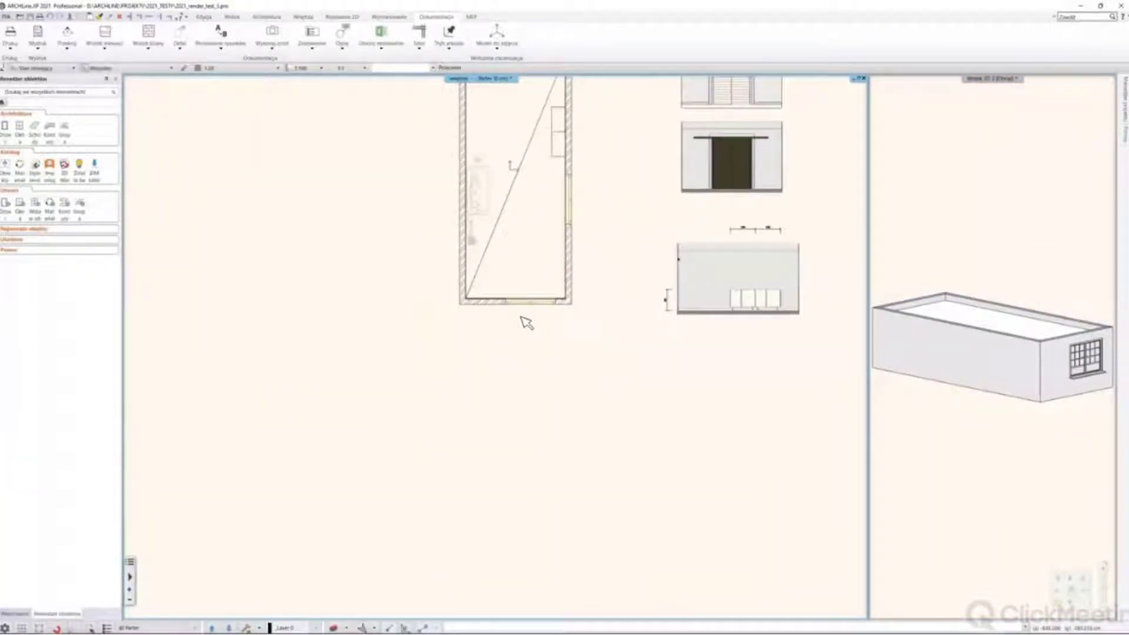
middle_drag(524, 320, 433, 351)
scroll(353, 359, up, 1)
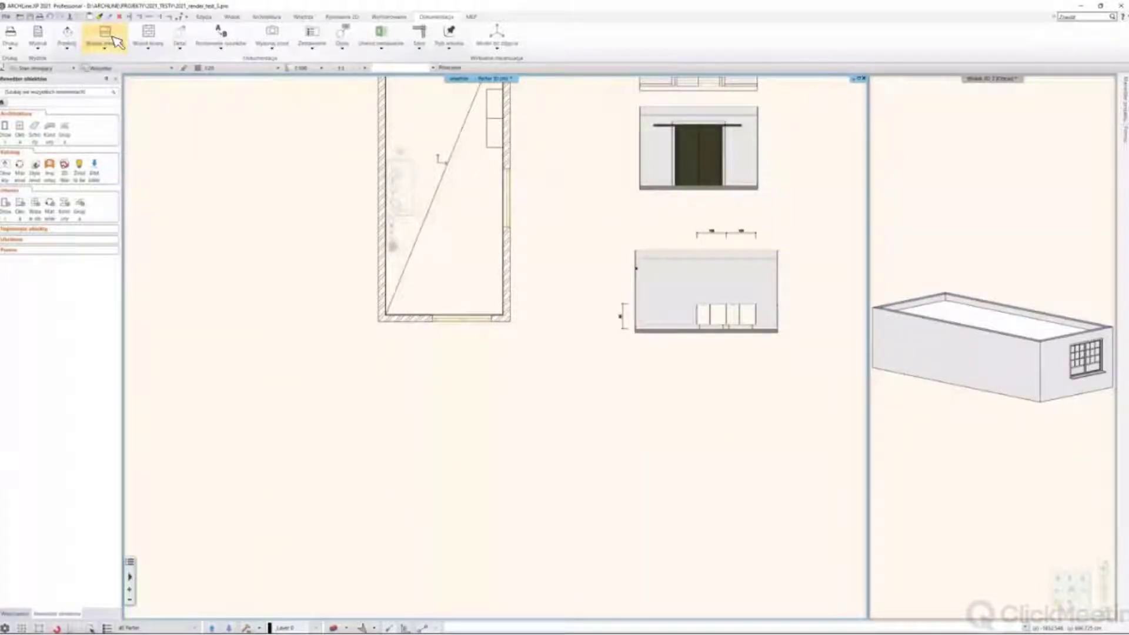
click(149, 49)
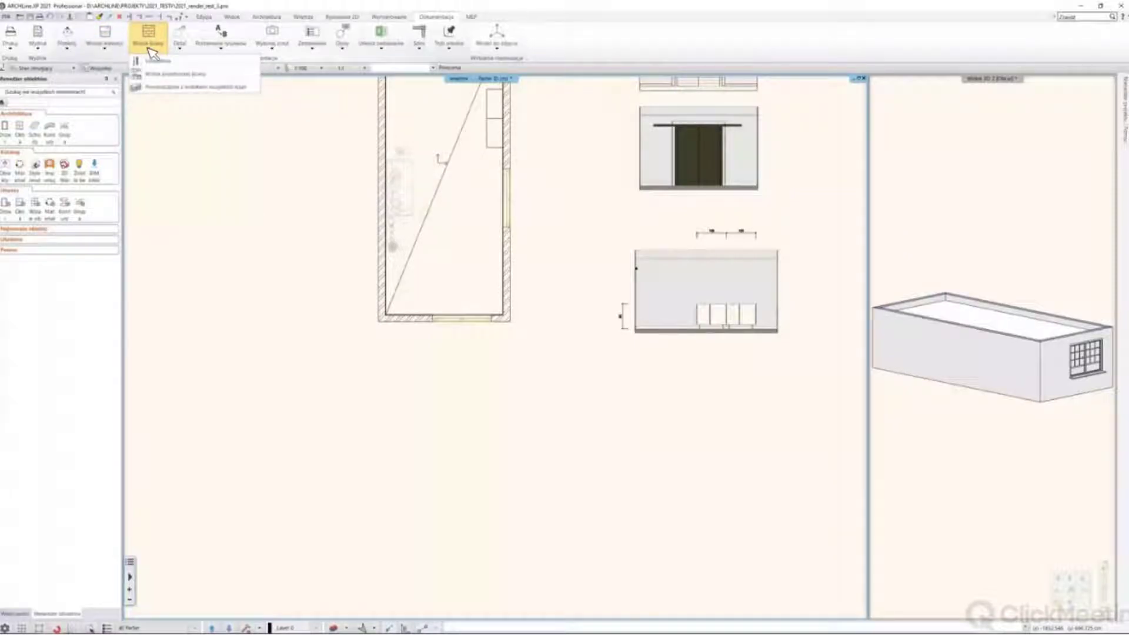
click(266, 17)
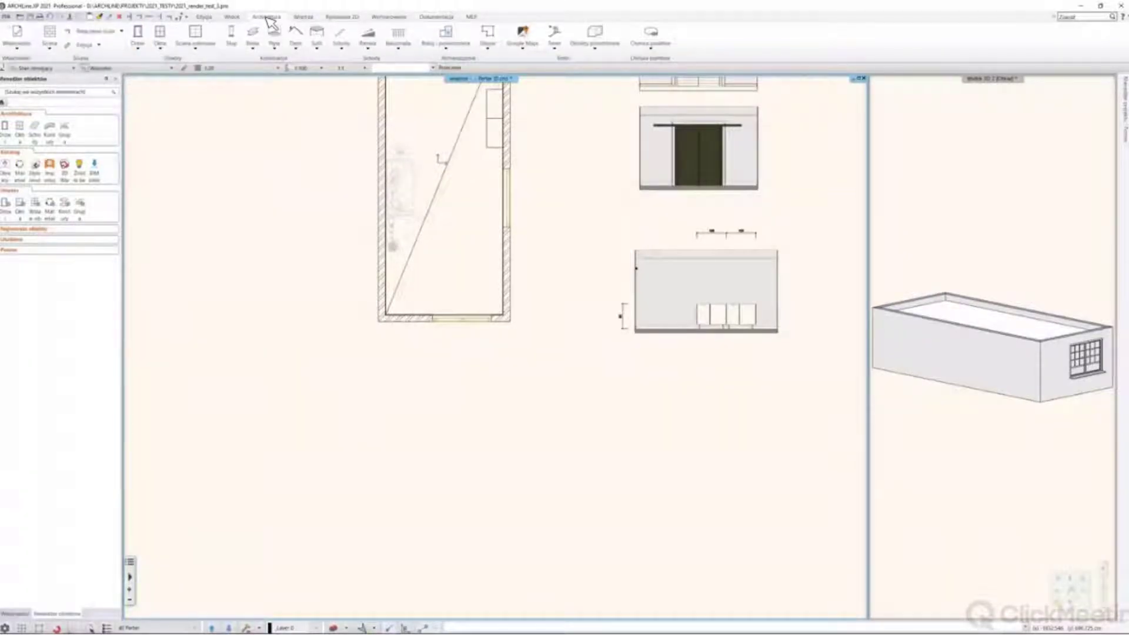
click(50, 37)
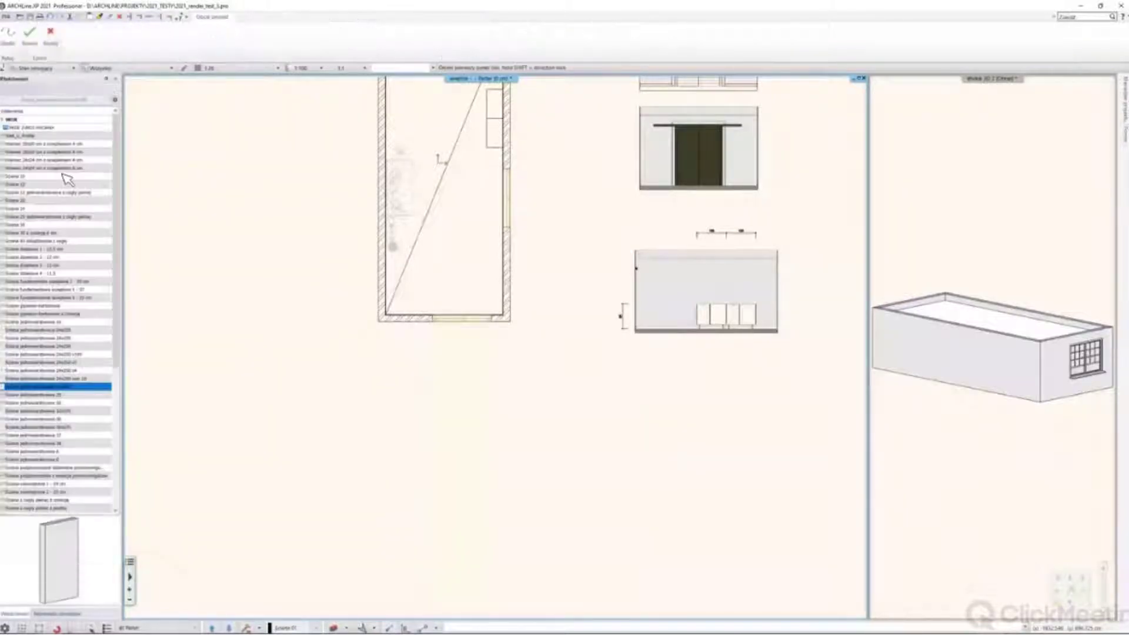
click(368, 401)
click(522, 399)
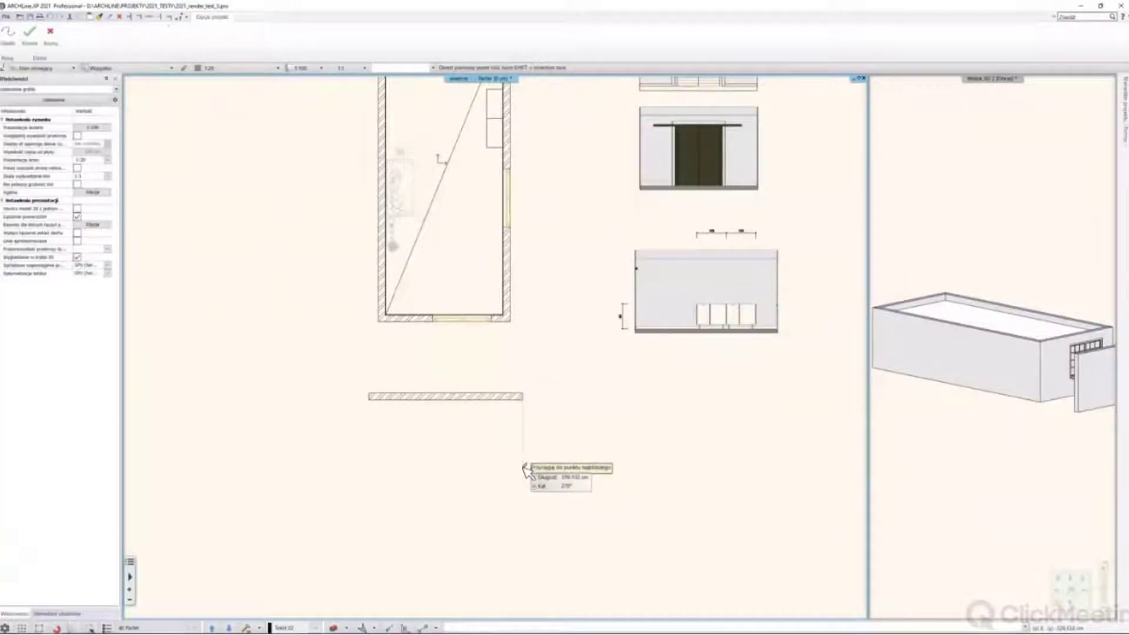
key(Escape)
Add a second layer to the structure of the separate wall below the room
scroll(474, 412, up, 2)
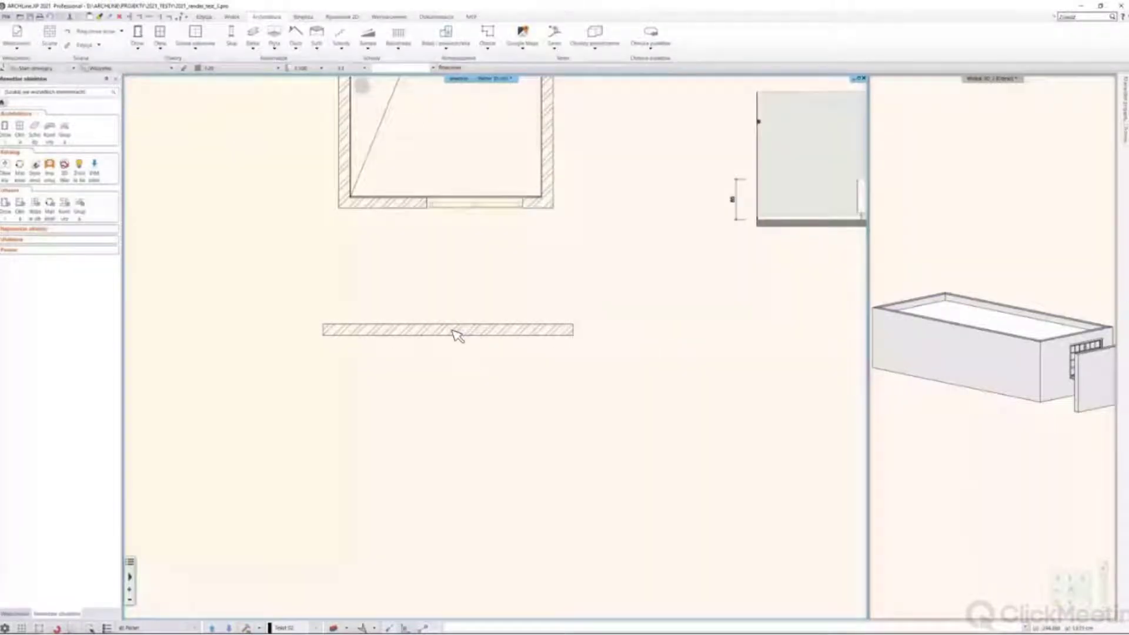
click(504, 330)
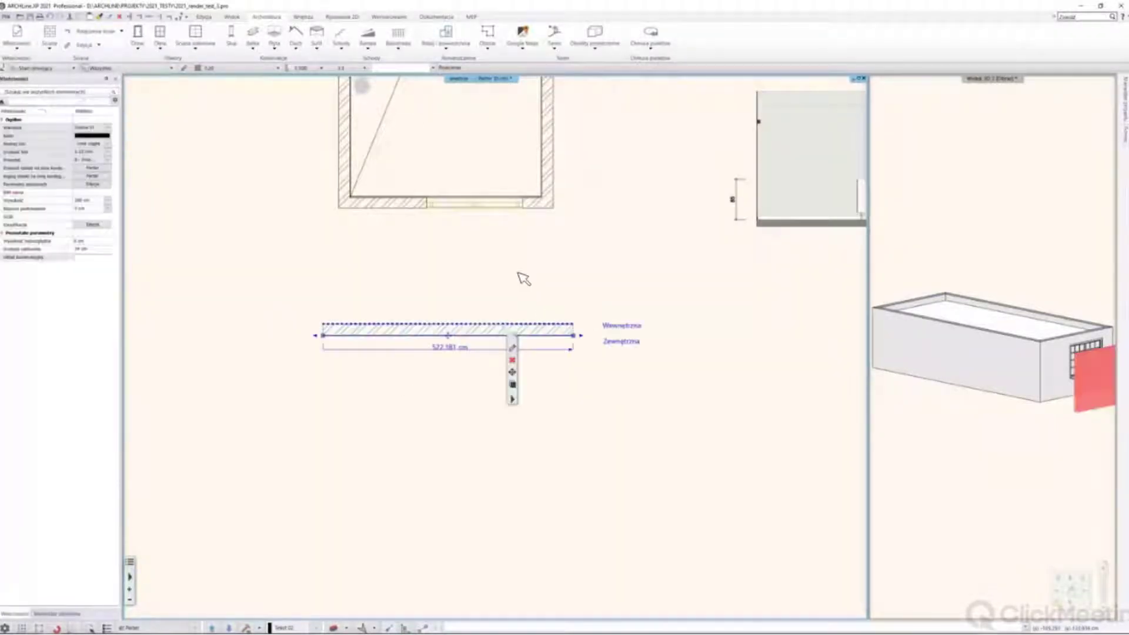
click(511, 347)
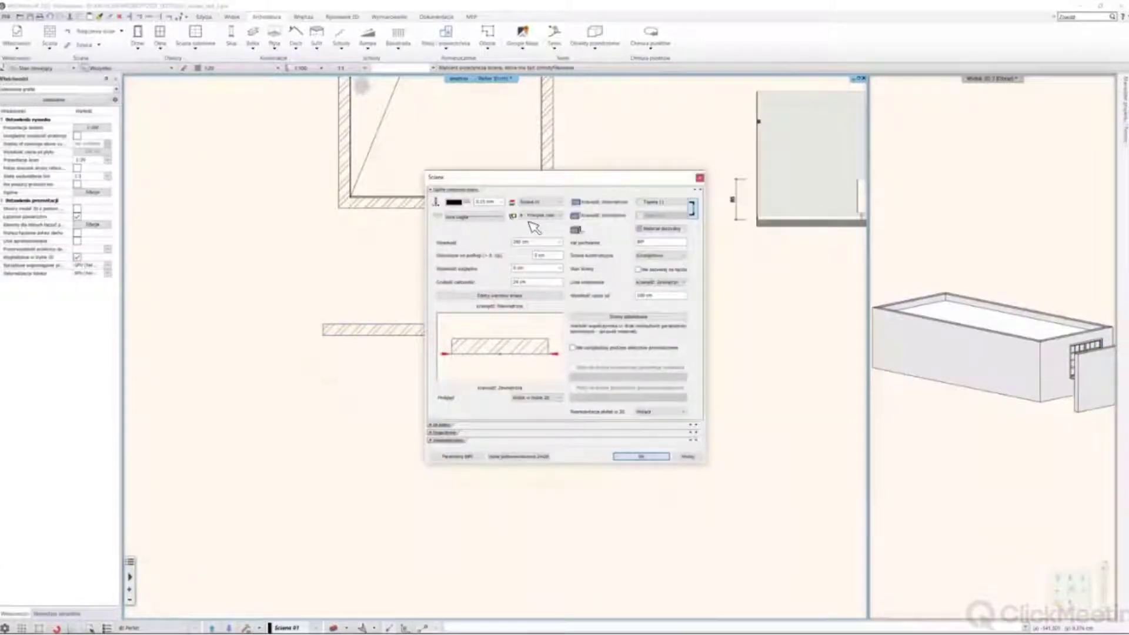
drag(519, 187, 433, 206)
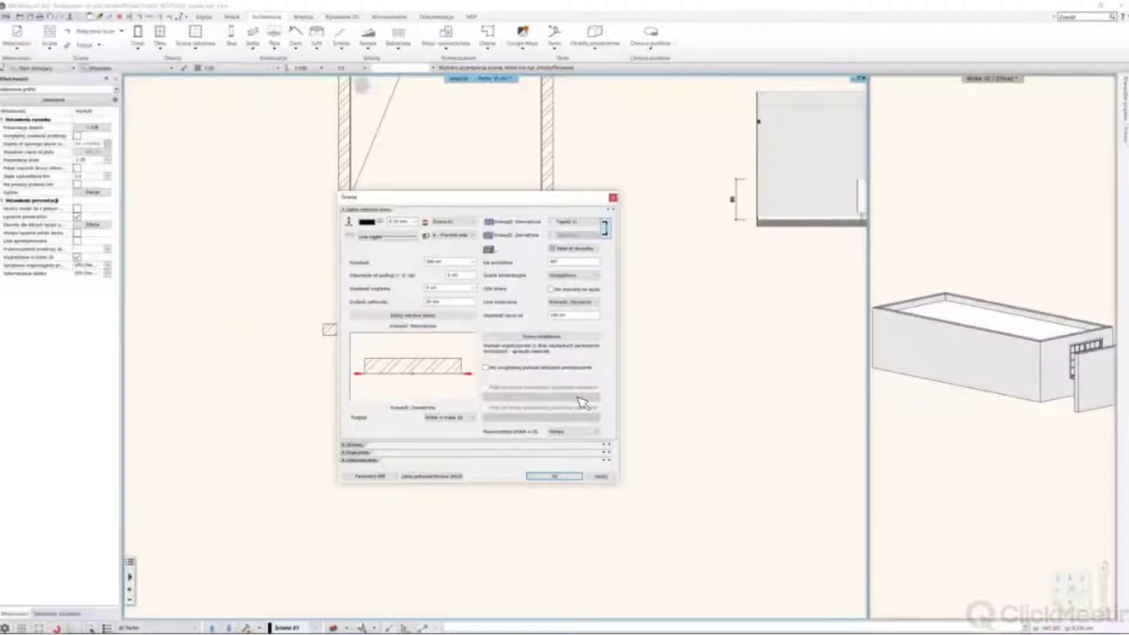
click(416, 317)
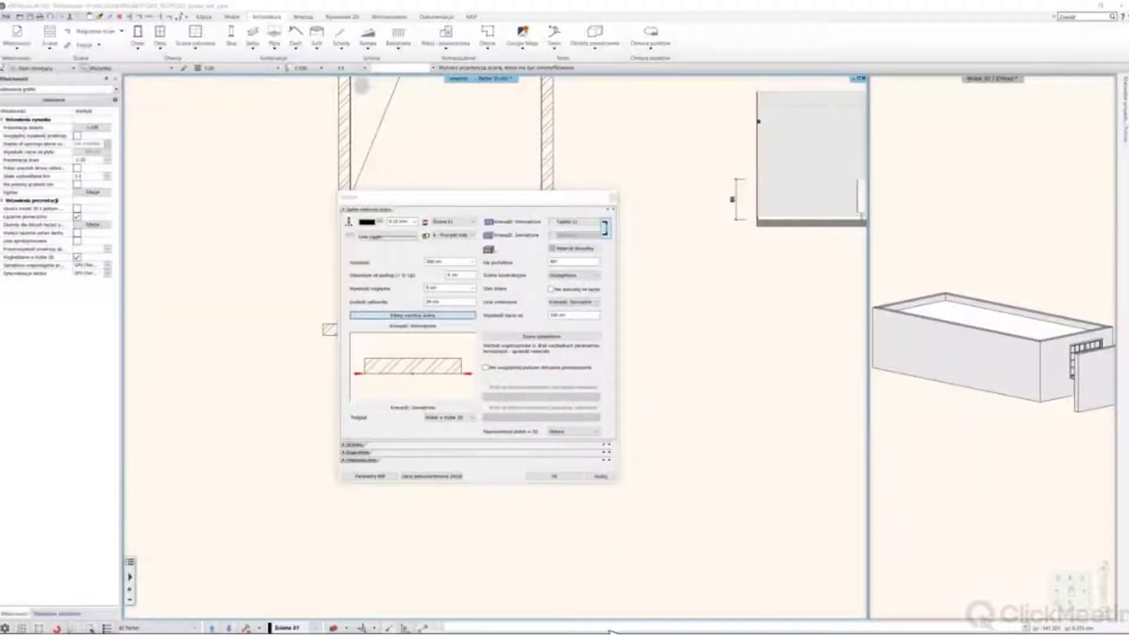
drag(534, 470, 466, 284)
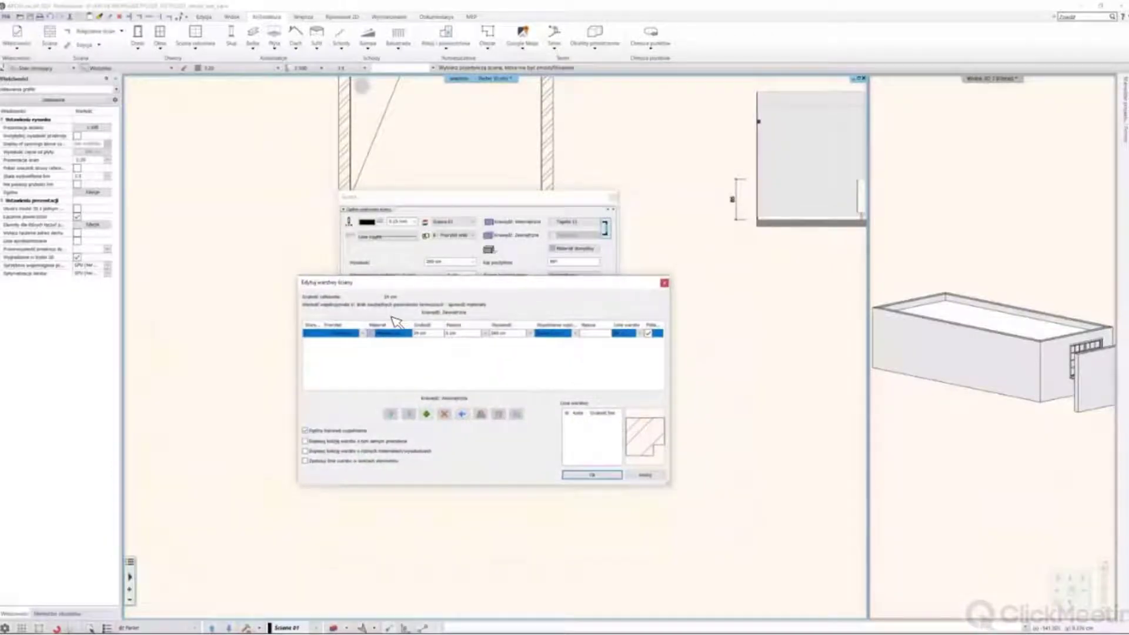
click(428, 414)
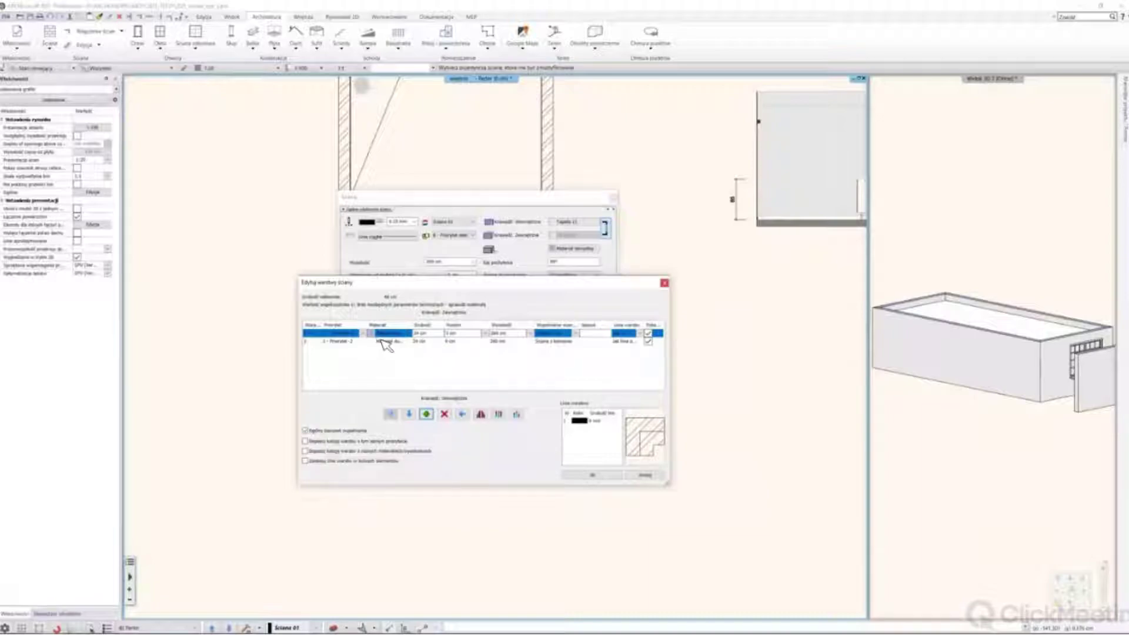
click(341, 342)
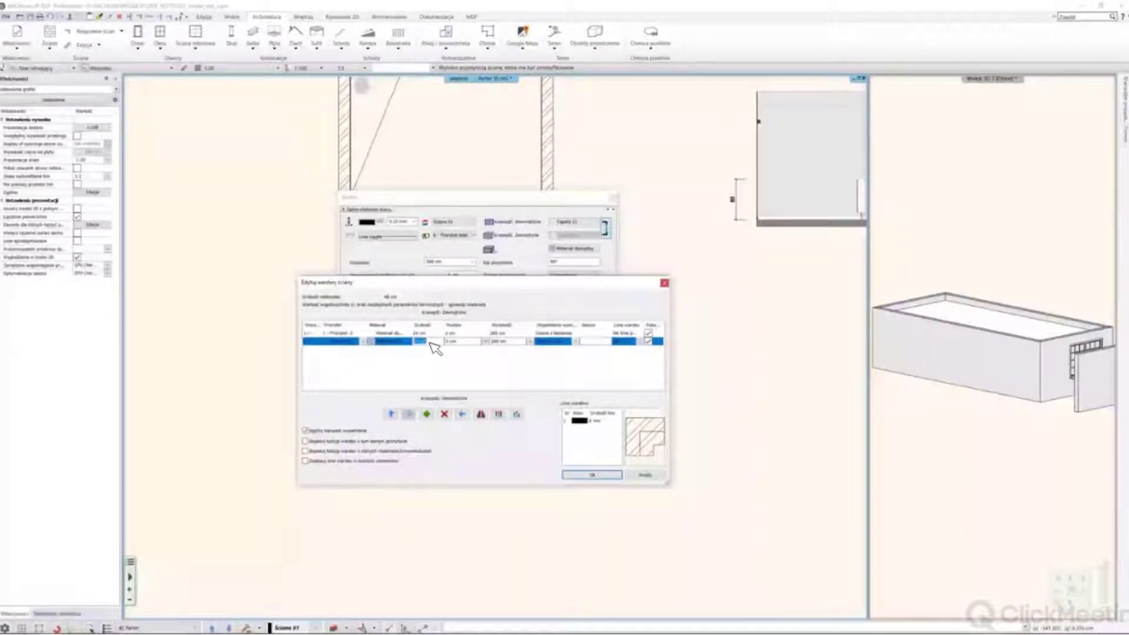
click(581, 474)
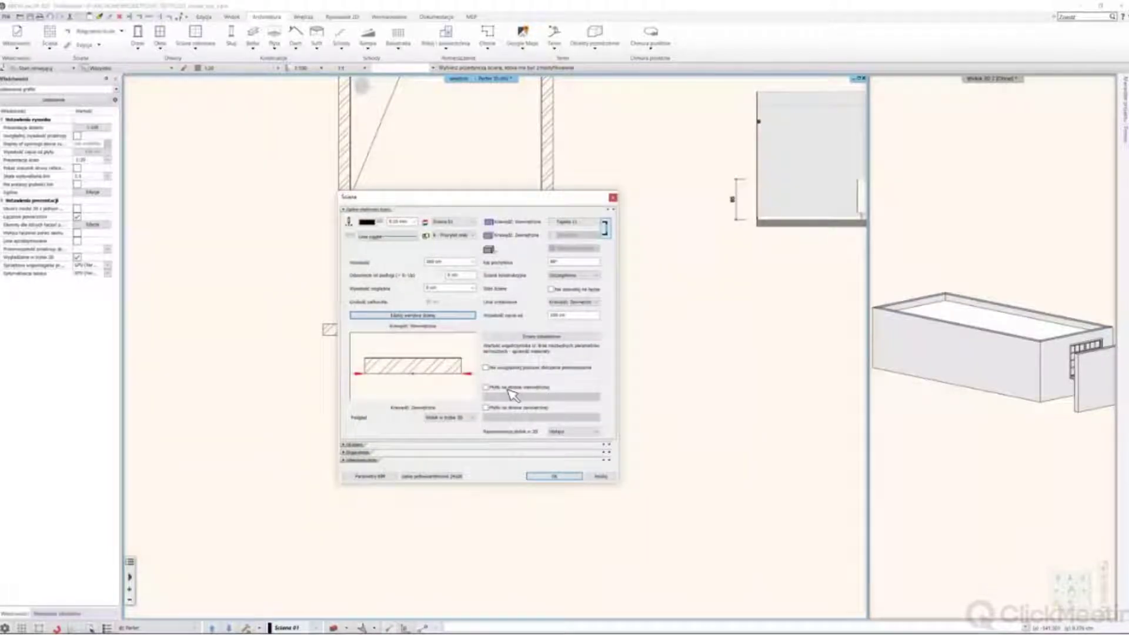
Enable tiles on the wall's inner side and apply the first Classic horizontal tiling preset
click(485, 388)
click(596, 398)
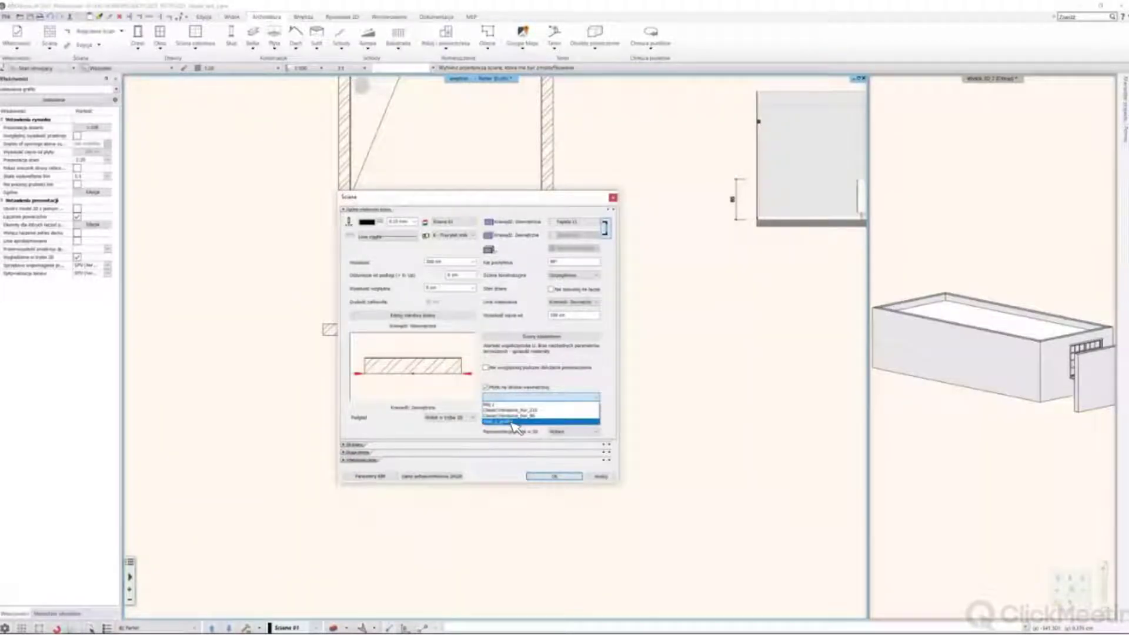
click(509, 405)
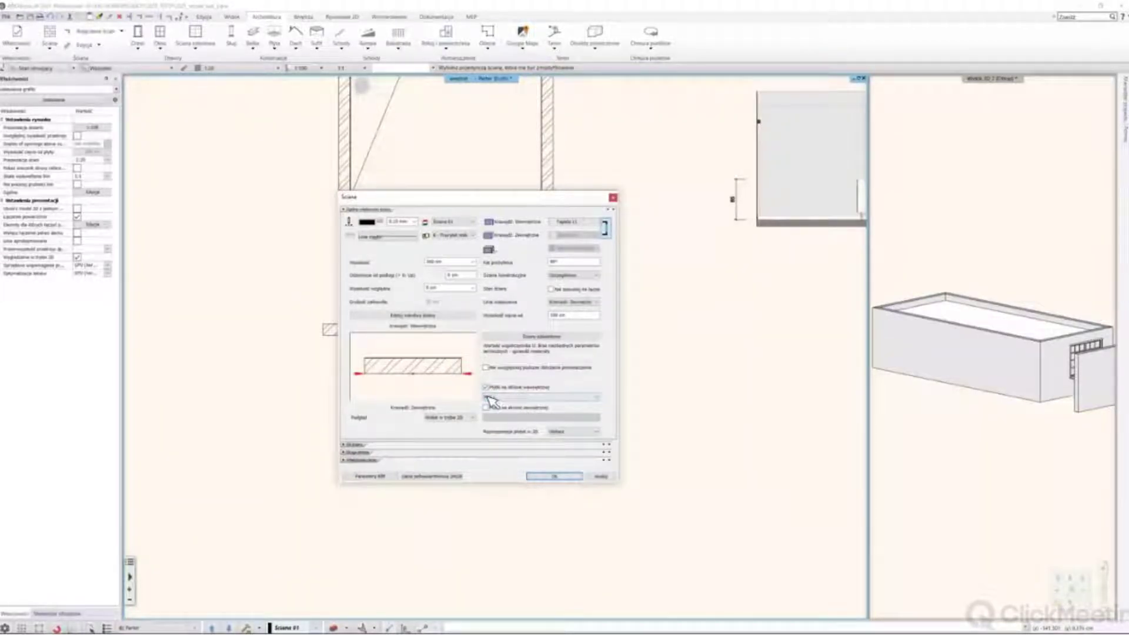
click(596, 397)
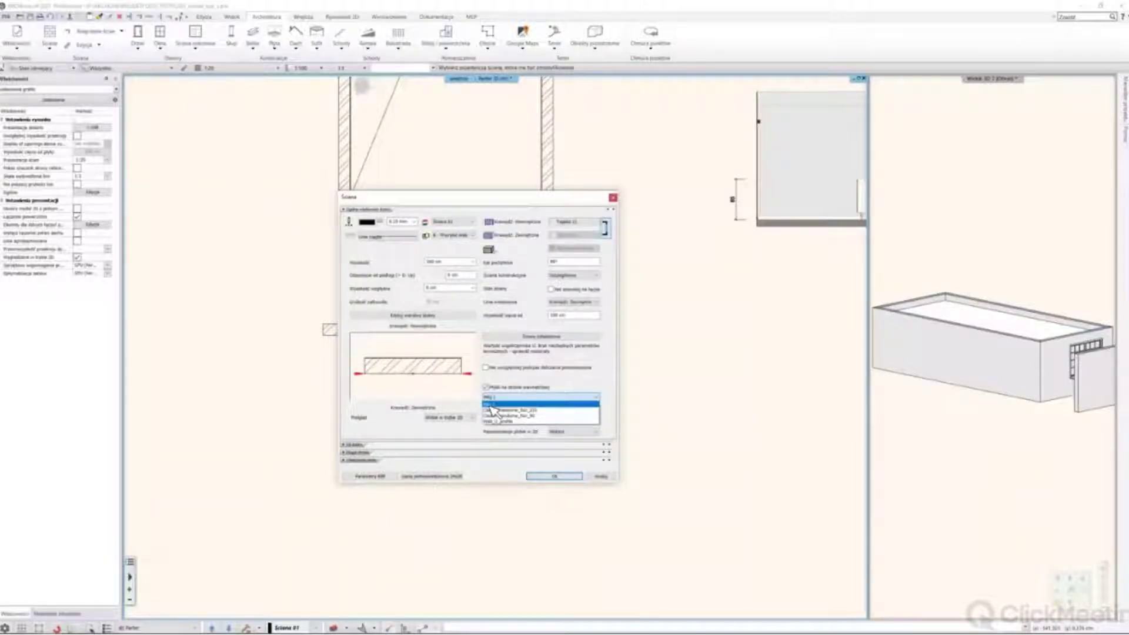
click(510, 409)
click(540, 476)
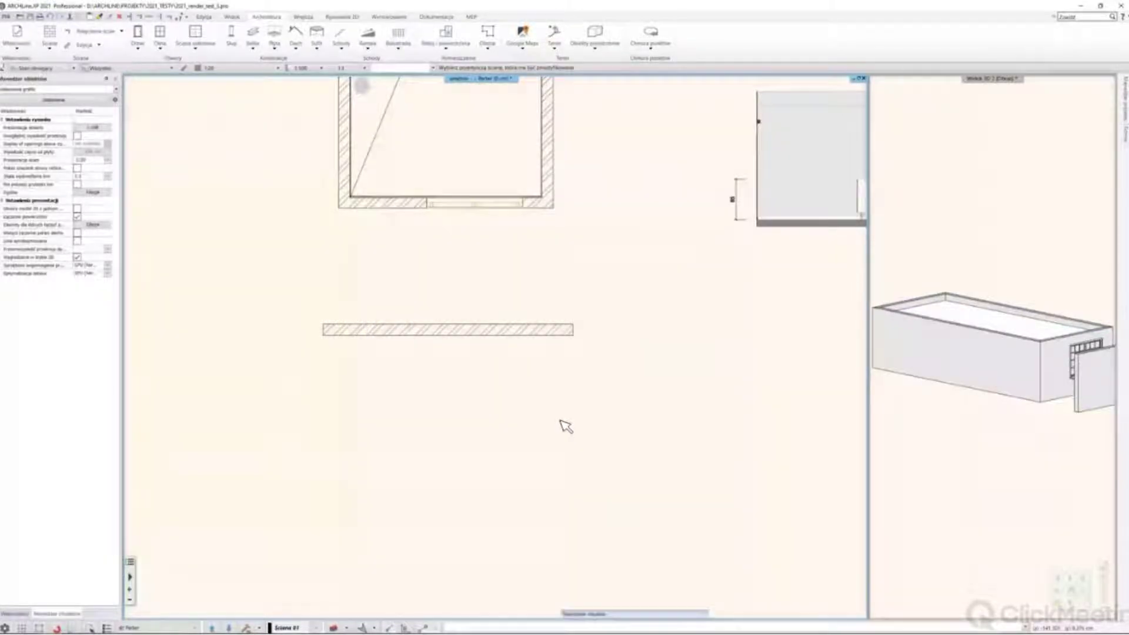
key(Escape)
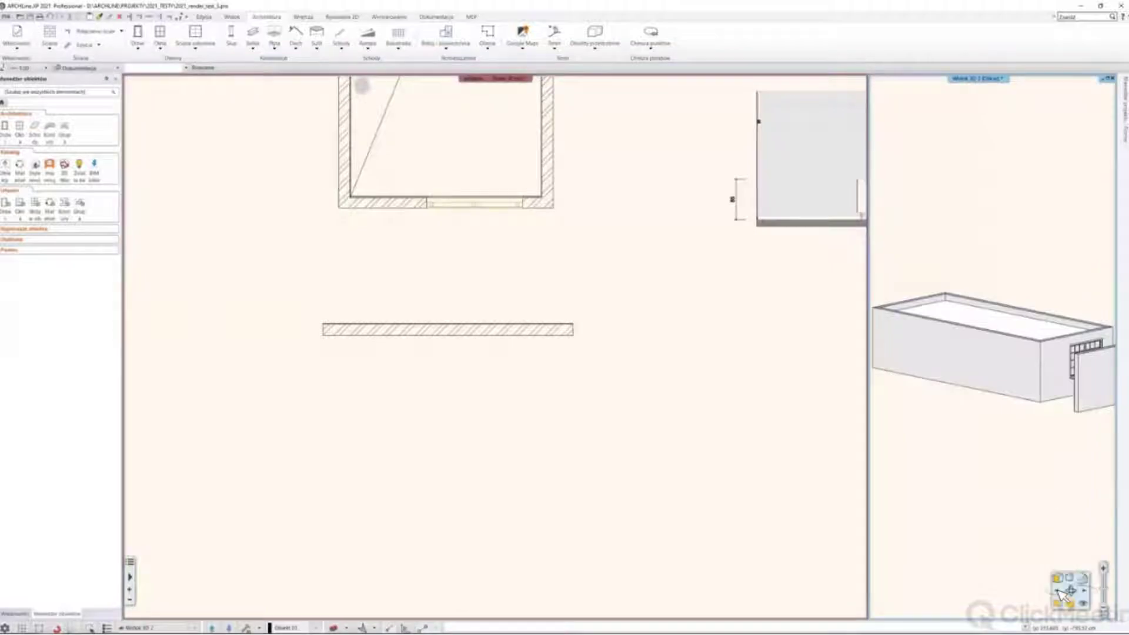
Examine the tiled face of the separate wall close up in the 3D view
click(1059, 602)
scroll(642, 371, up, 4)
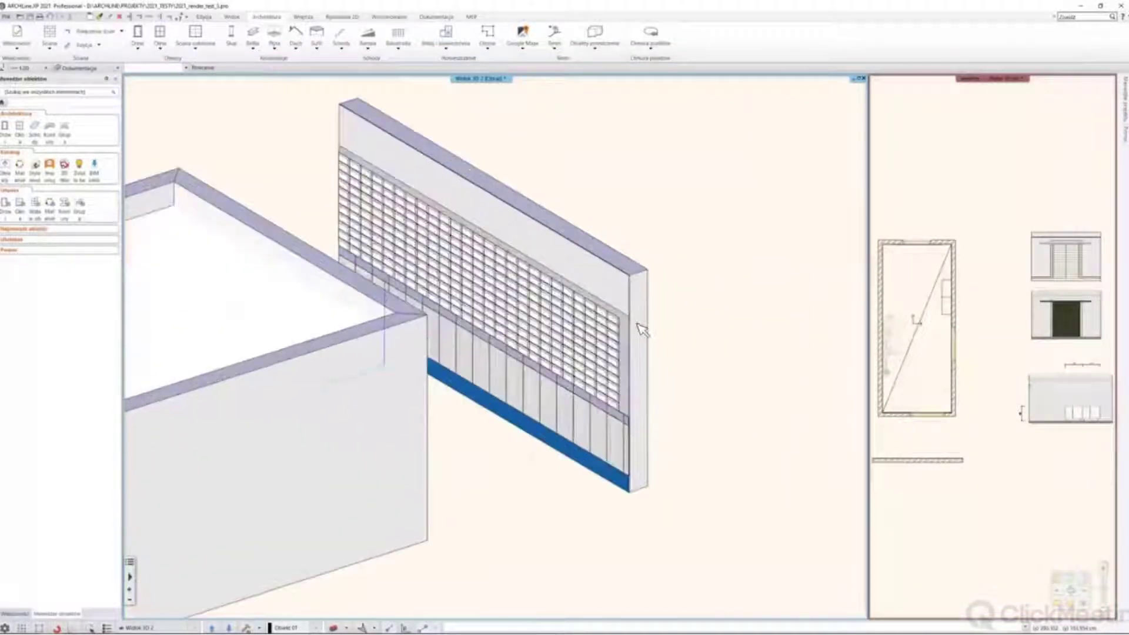
Open the default ceramic tile properties, examine the rows of the tile finish, and close them without changes
scroll(594, 378, down, 1)
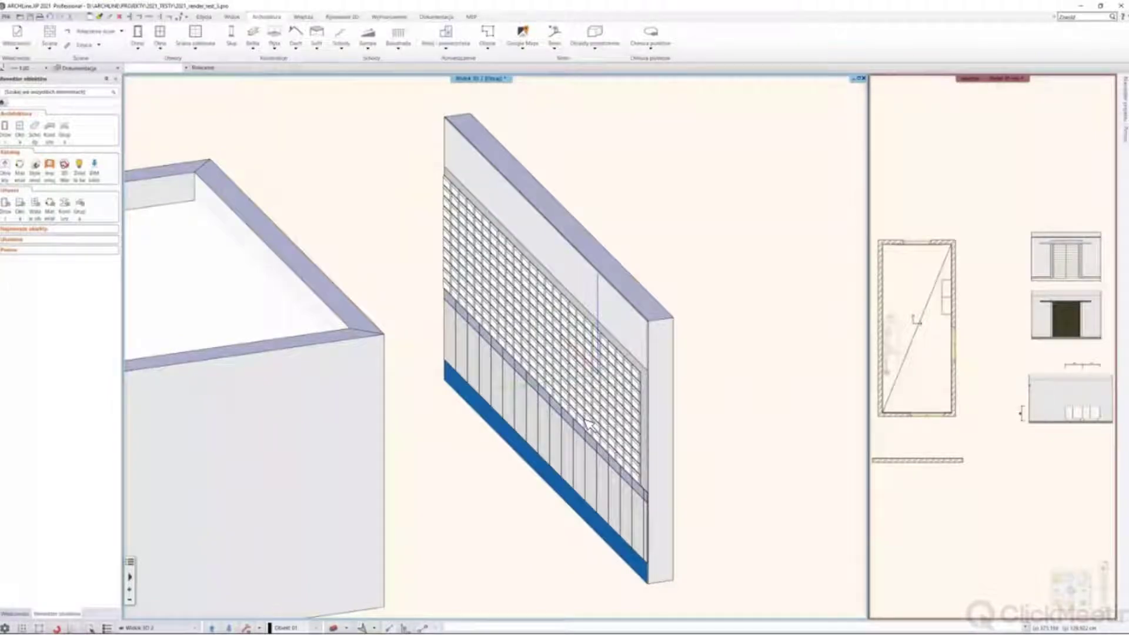
click(304, 18)
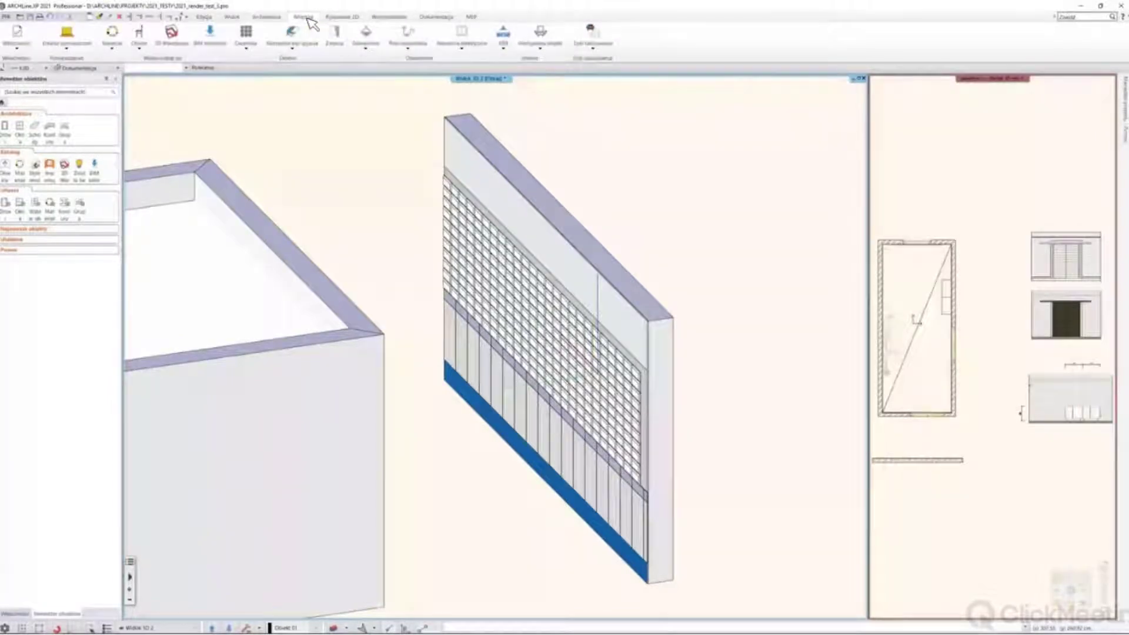
click(246, 39)
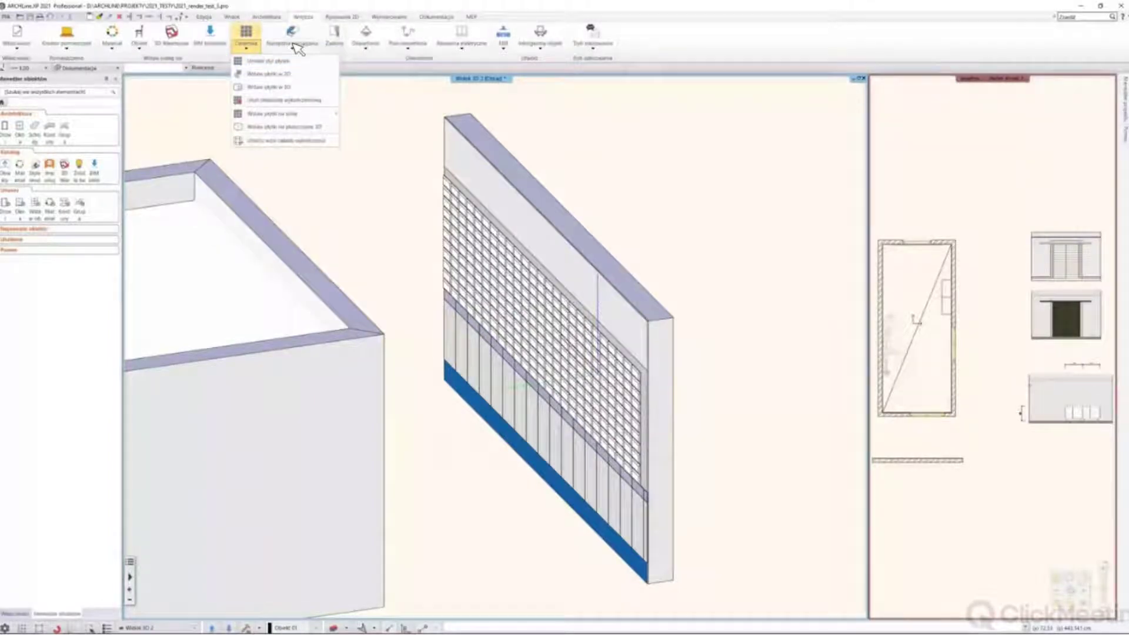
click(17, 45)
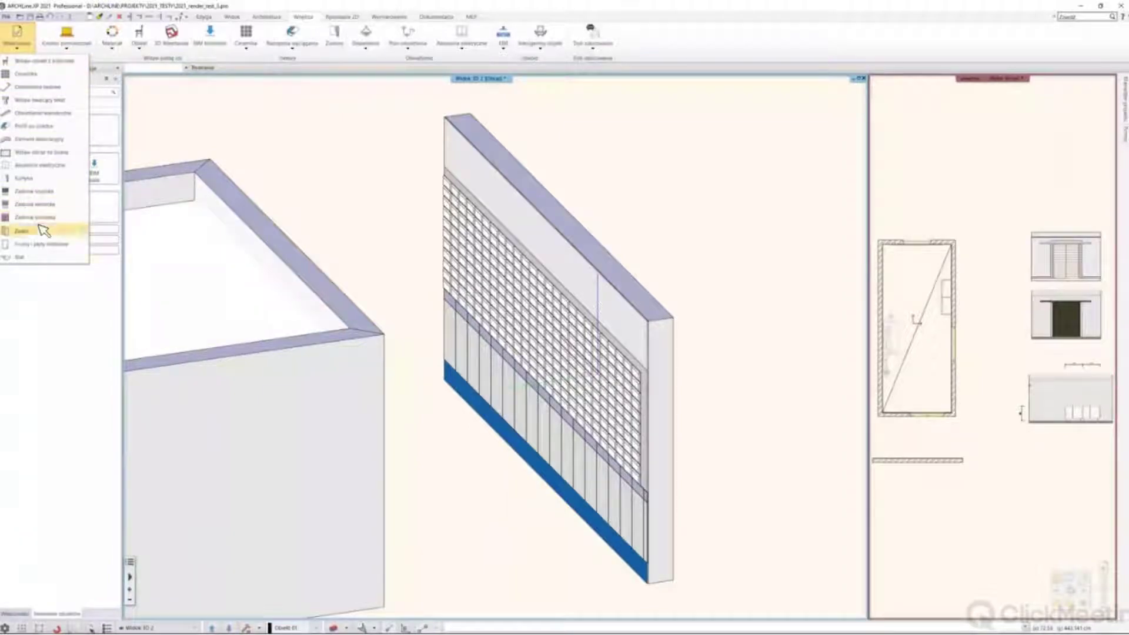
click(27, 74)
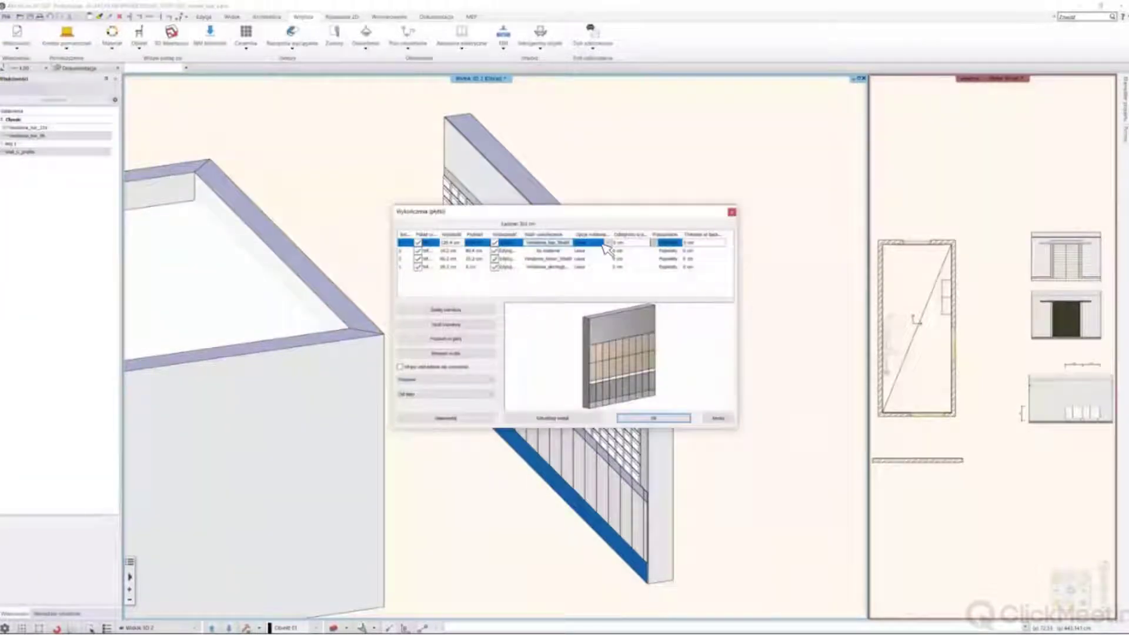
drag(576, 219, 593, 163)
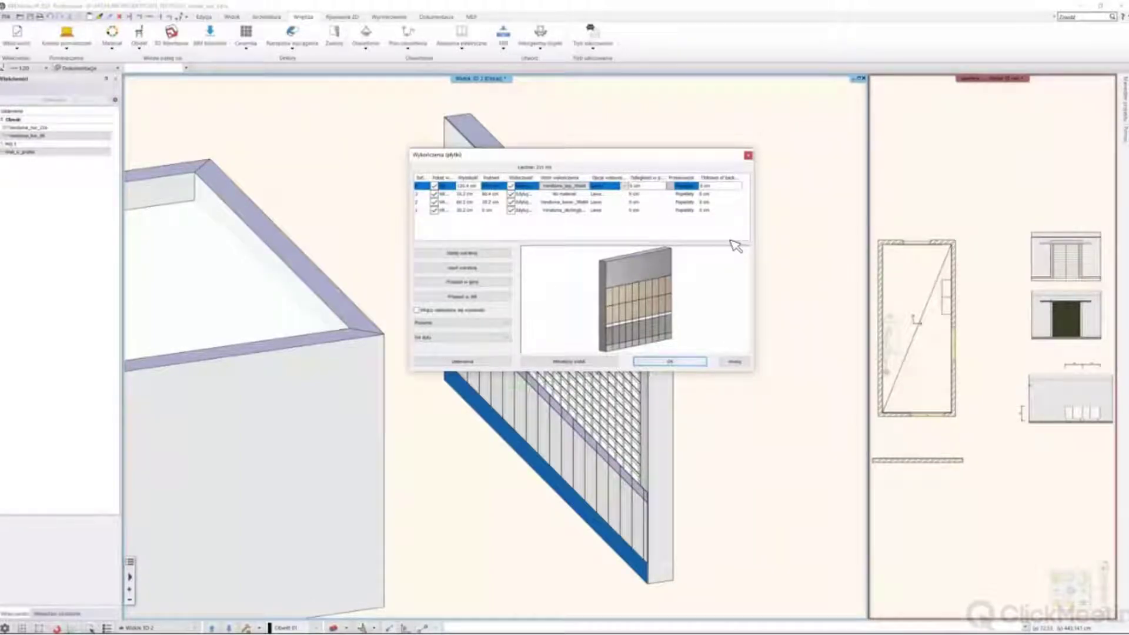
click(749, 156)
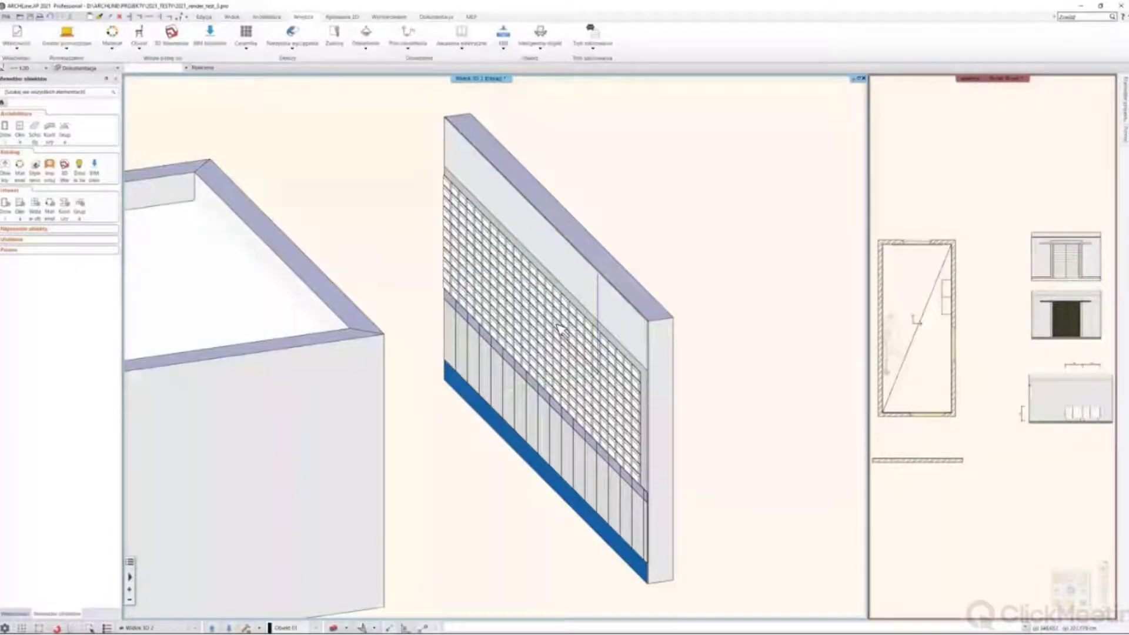
Start placing a tile style and preview each saved preset, including both Classic ones, without inserting any
click(249, 45)
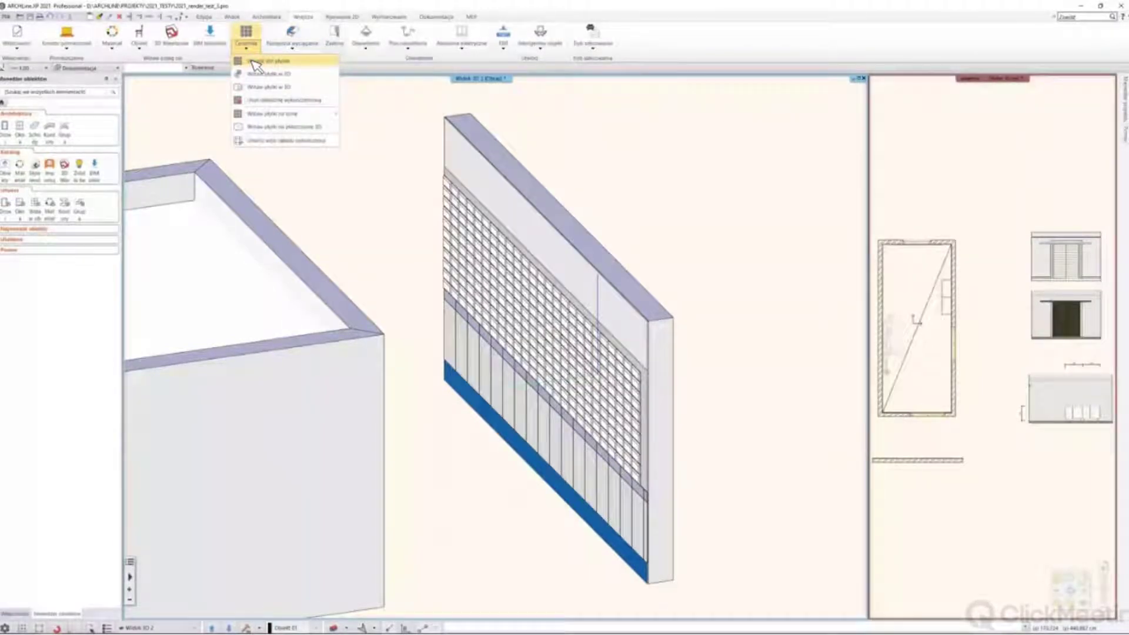
click(259, 60)
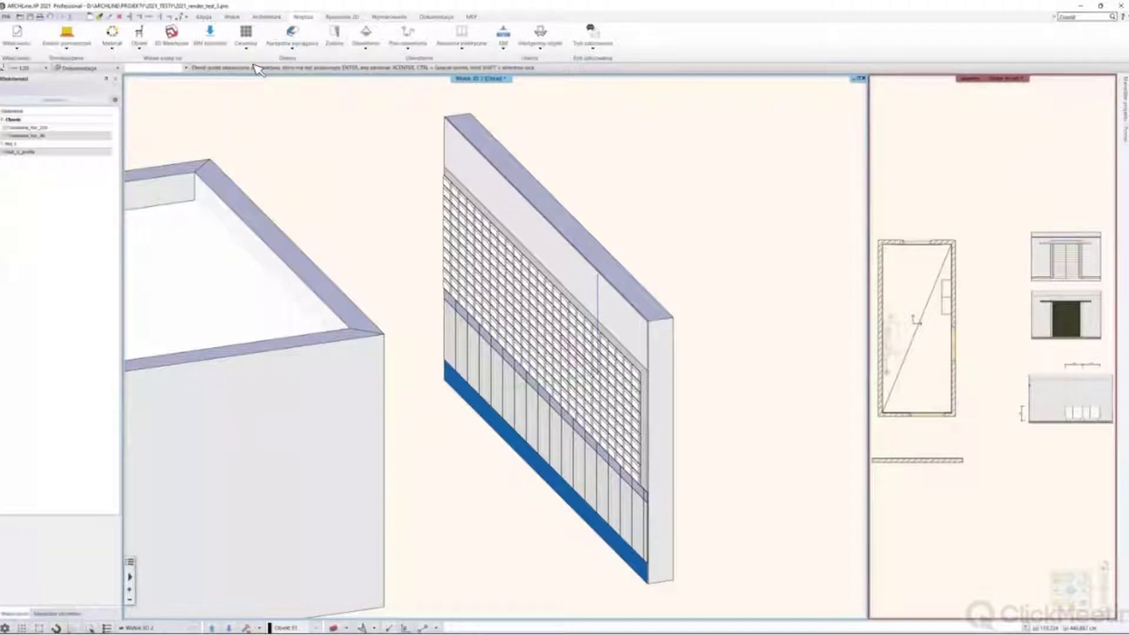
click(18, 152)
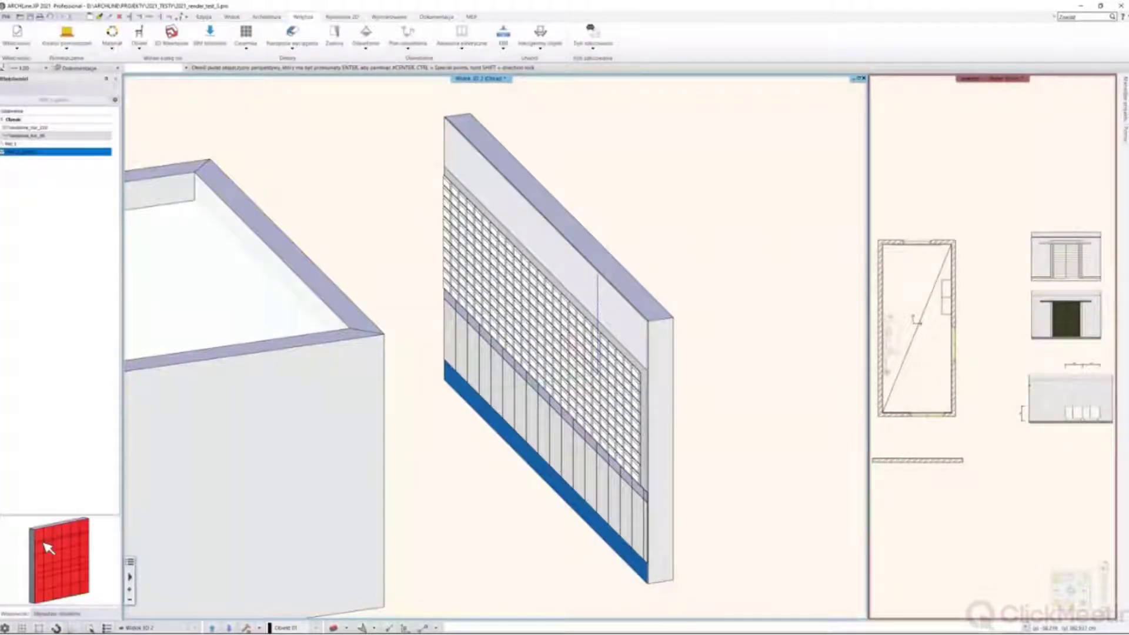
click(17, 143)
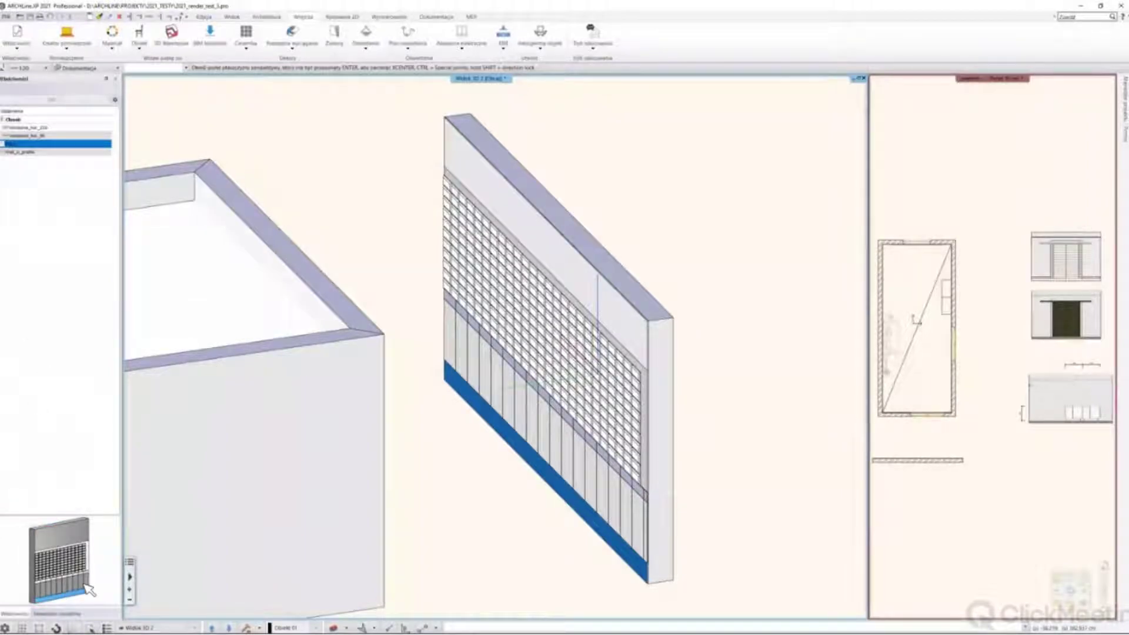
click(25, 135)
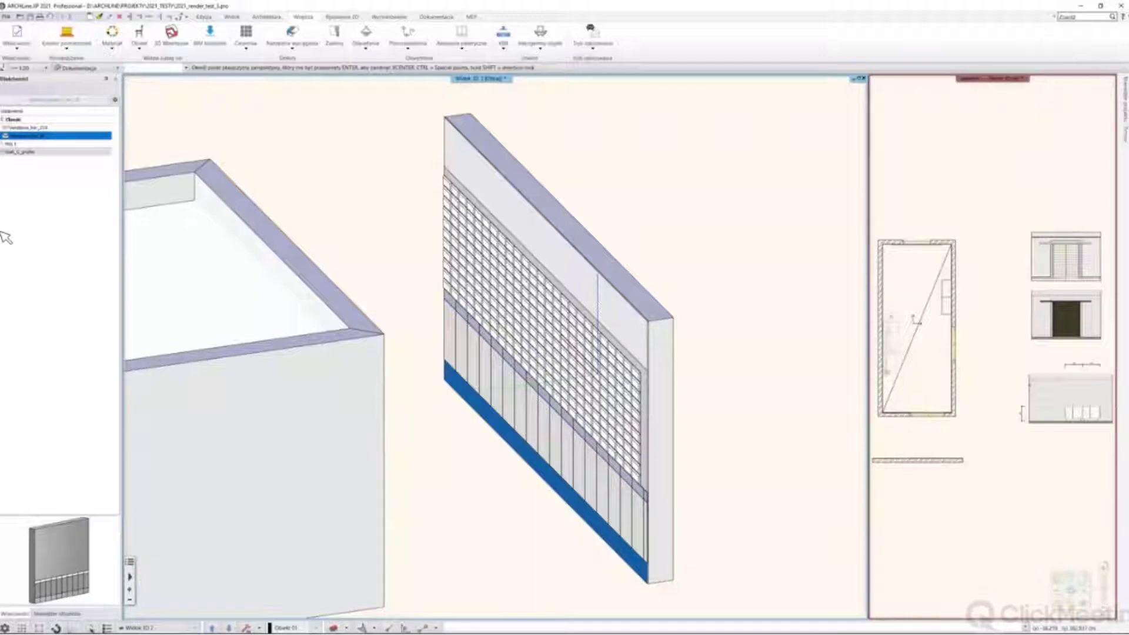
click(26, 127)
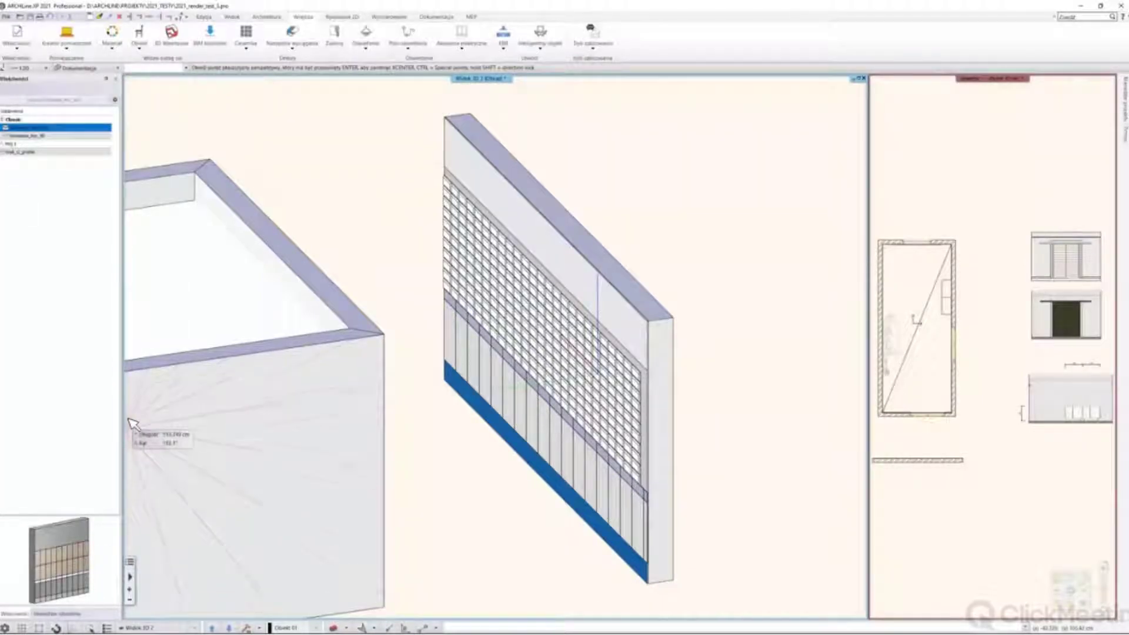
key(Escape)
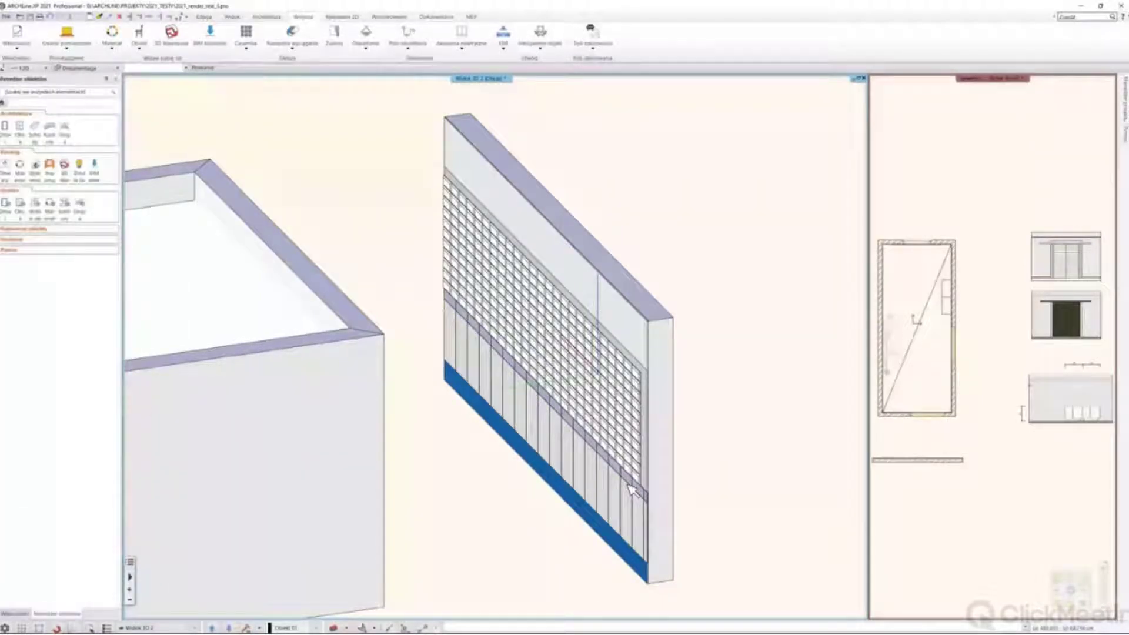
Turn off tiles on the separate wall's inner side and tile its outer side with the second Classic horizontal preset
middle_drag(406, 473, 400, 346)
scroll(567, 335, down, 5)
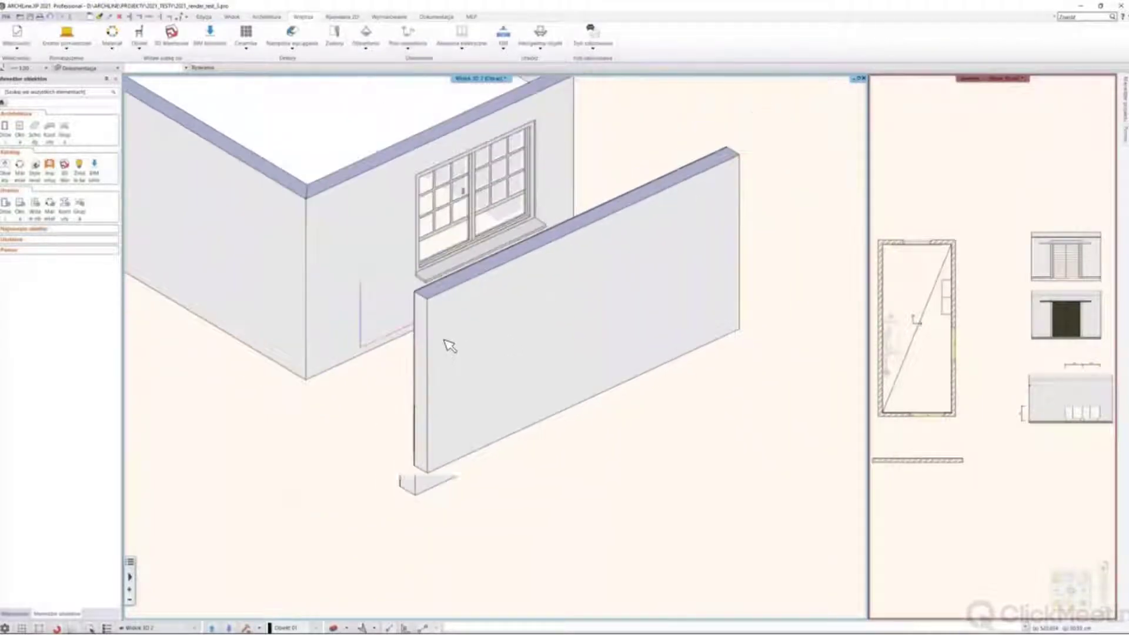
click(573, 404)
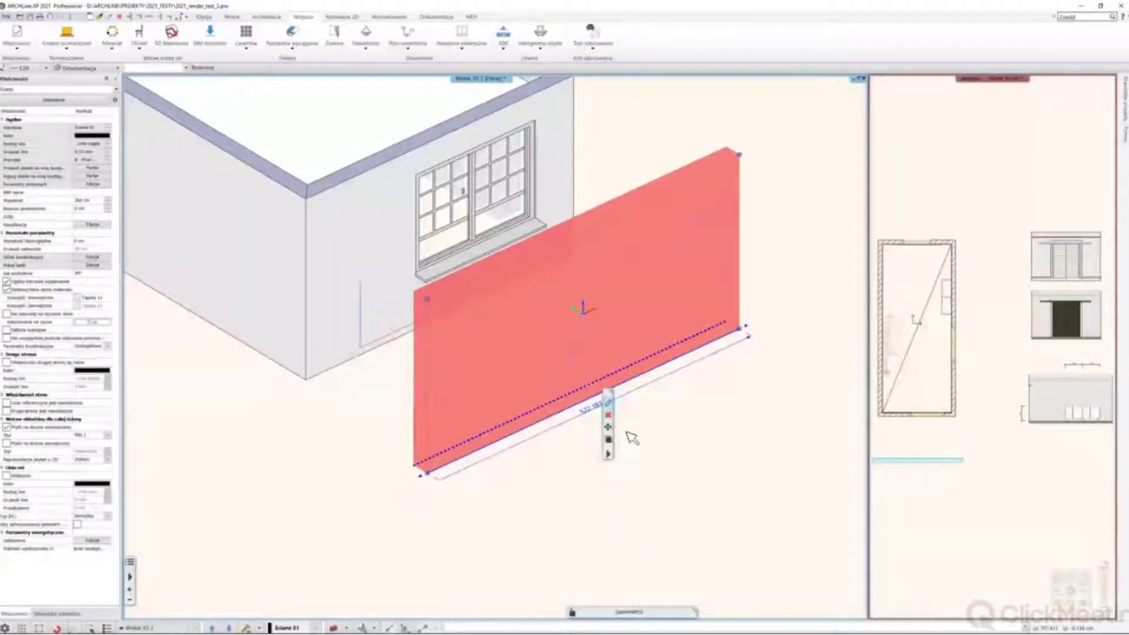
double_click(560, 429)
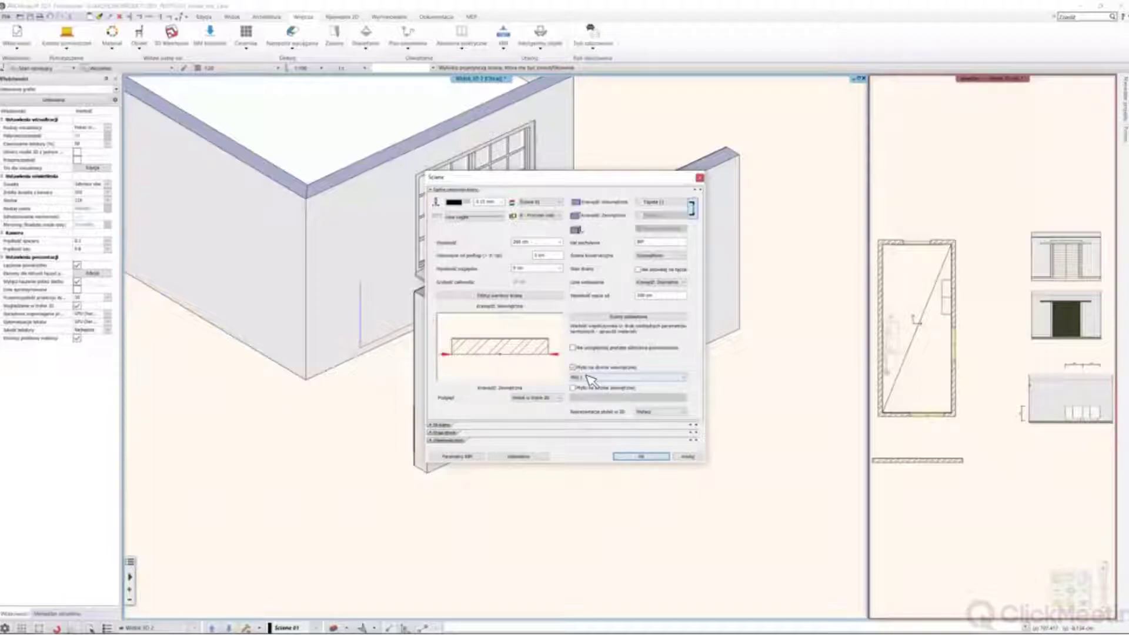
click(572, 367)
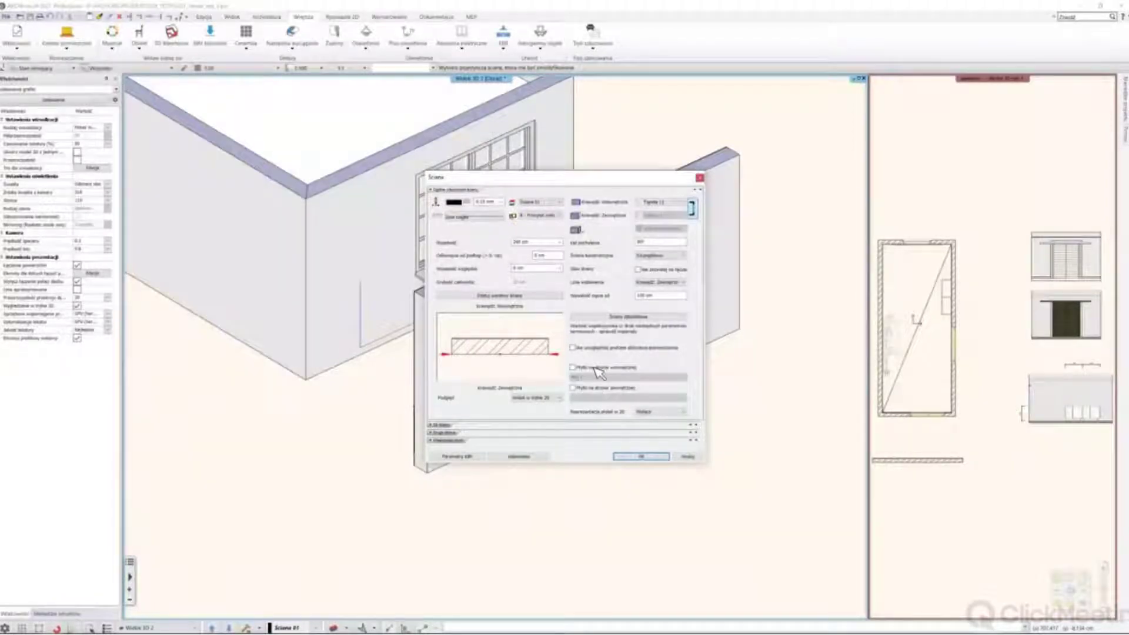
click(574, 388)
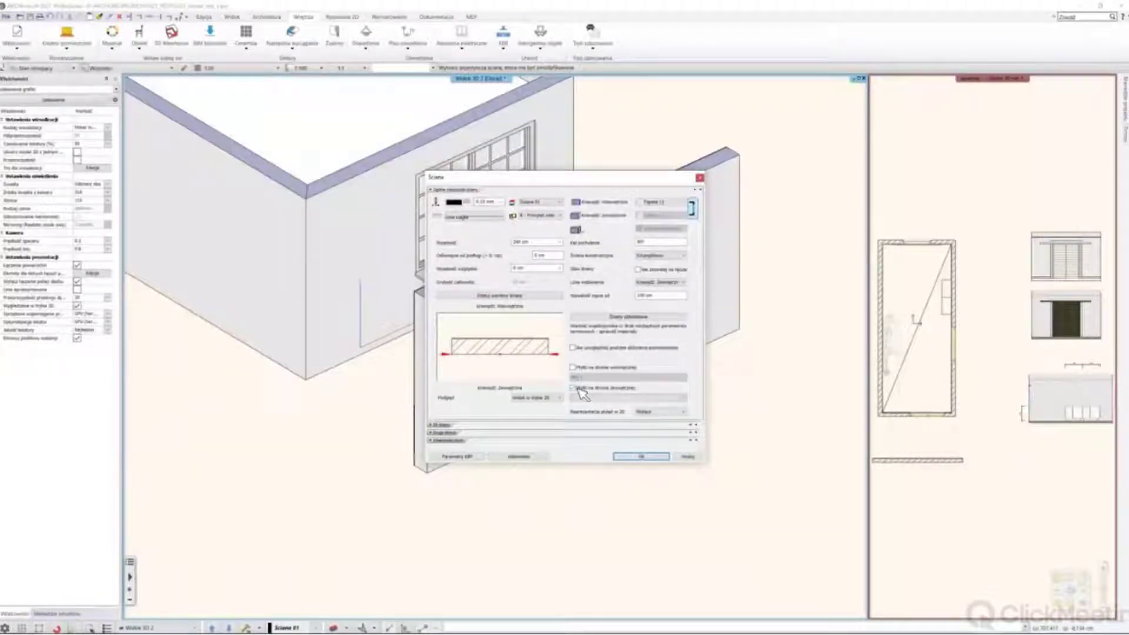
click(628, 398)
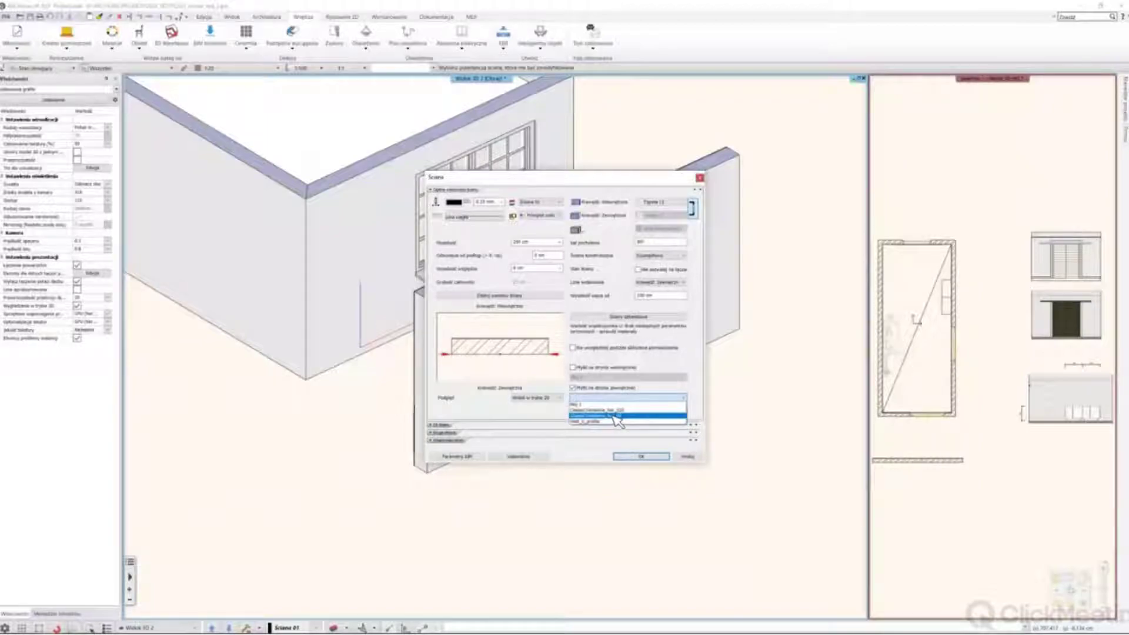
click(616, 415)
click(636, 457)
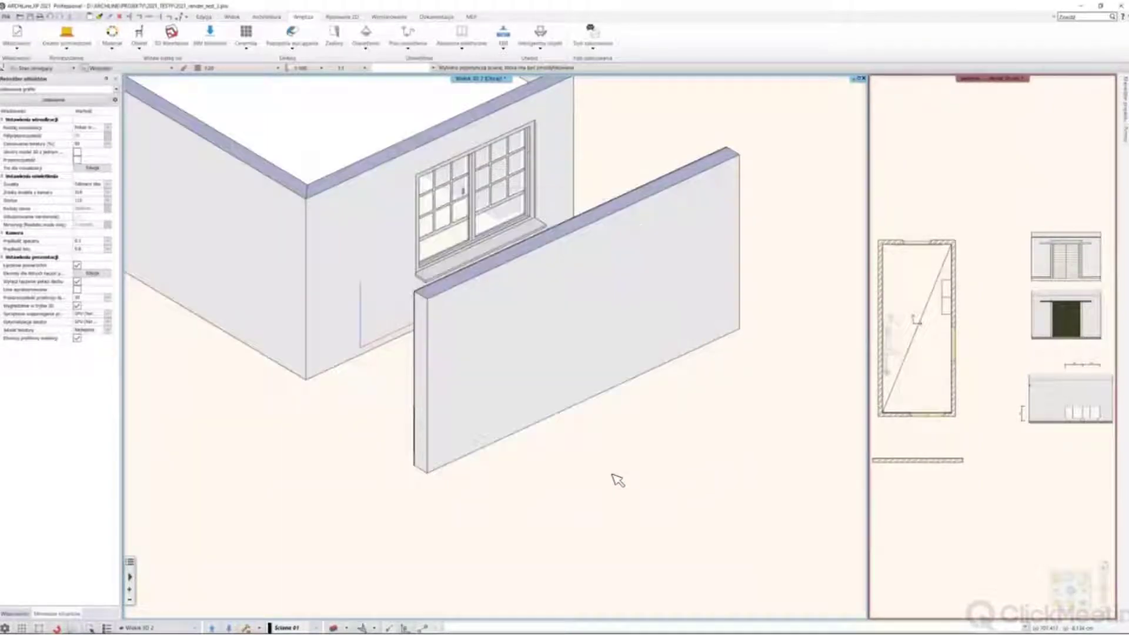
Examine the separate wall's tiled outer face in the 3D view, both close up and from farther away
scroll(587, 471, up, 5)
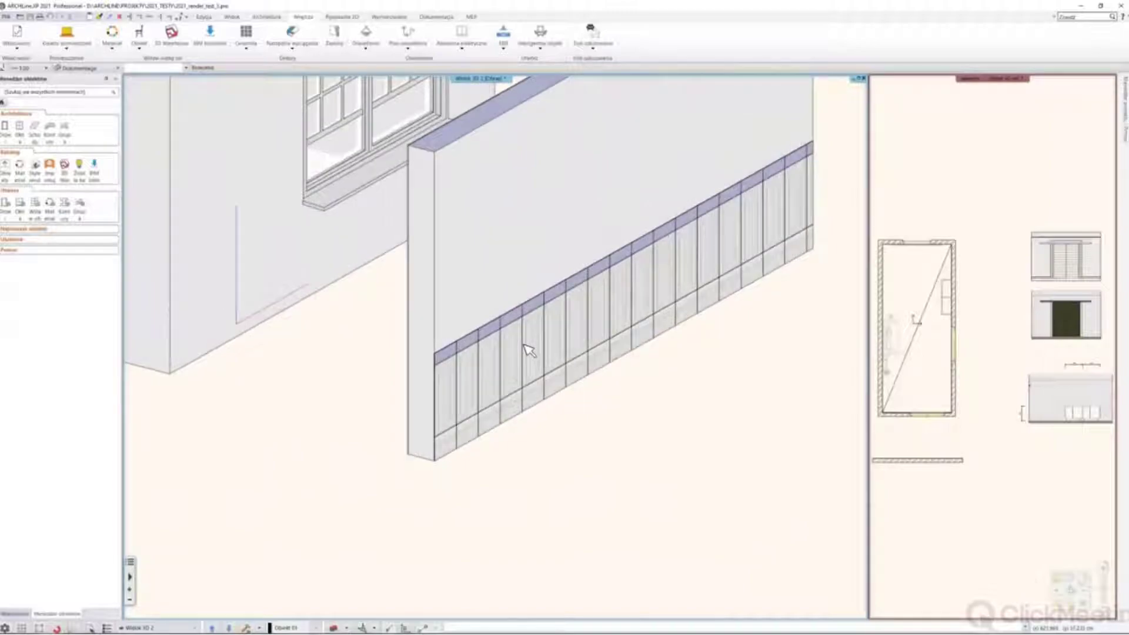
scroll(564, 318, down, 2)
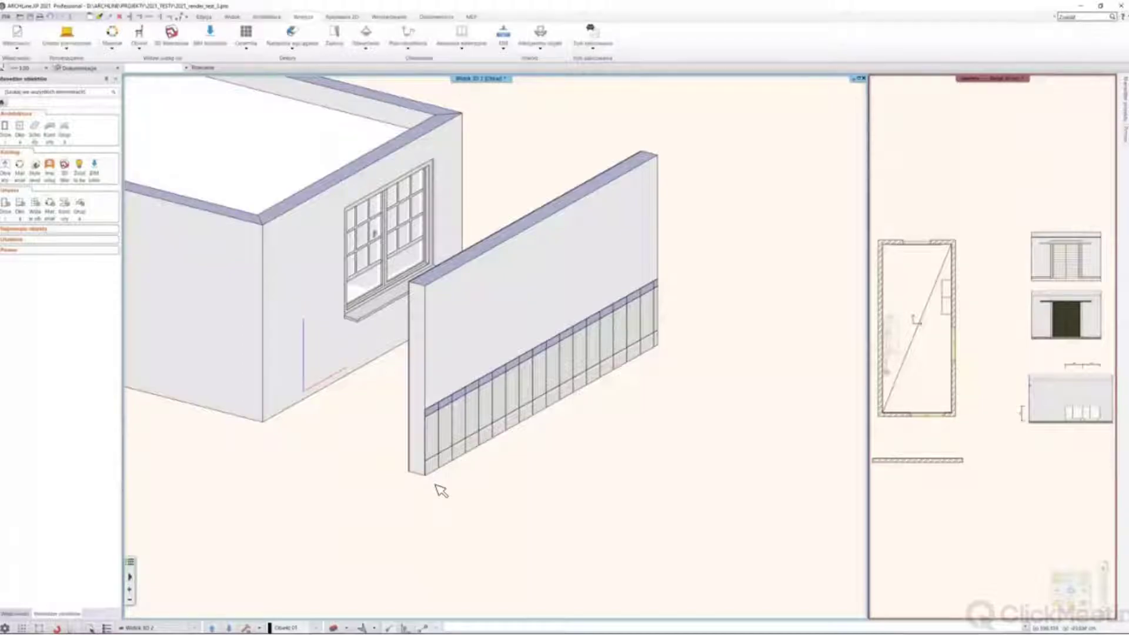
scroll(441, 491, up, 5)
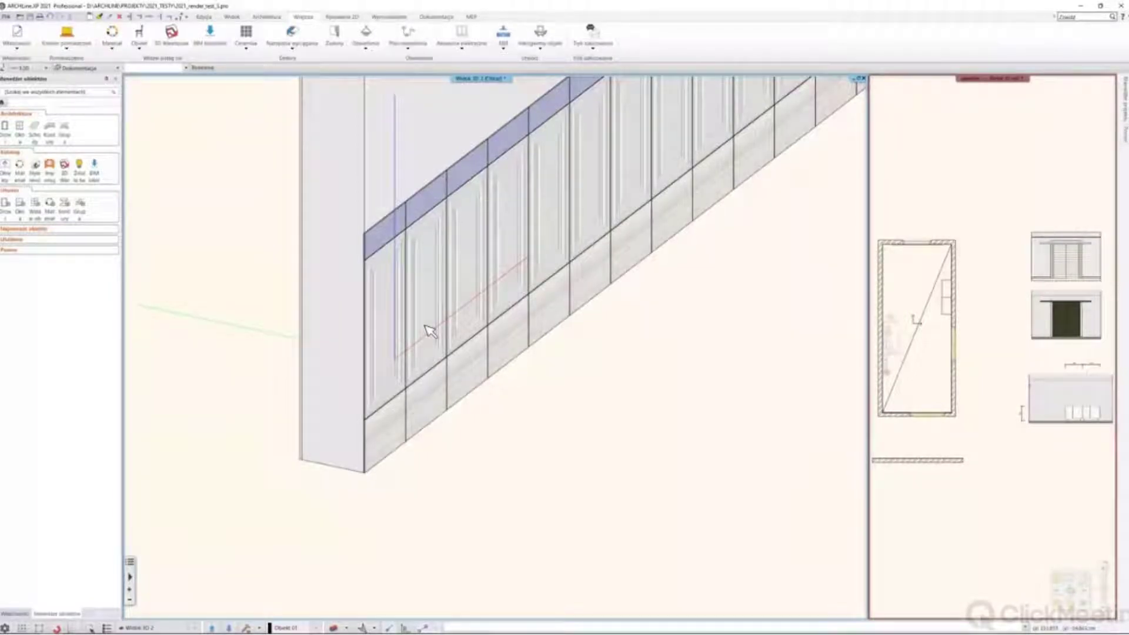
scroll(429, 330, down, 6)
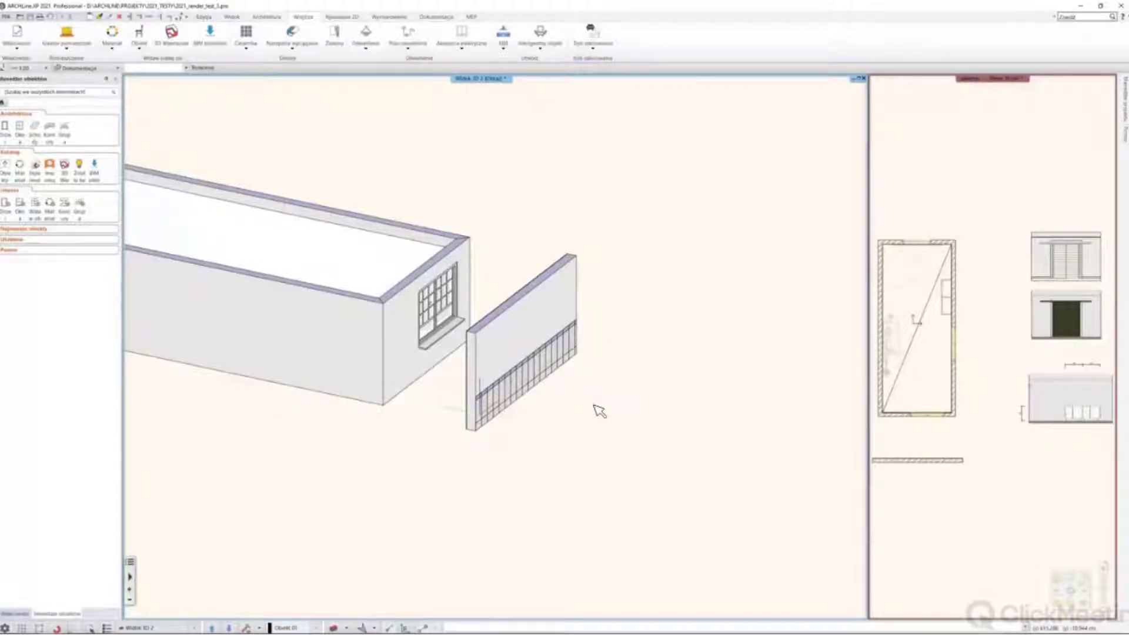
middle_drag(609, 416, 517, 270)
scroll(518, 395, up, 5)
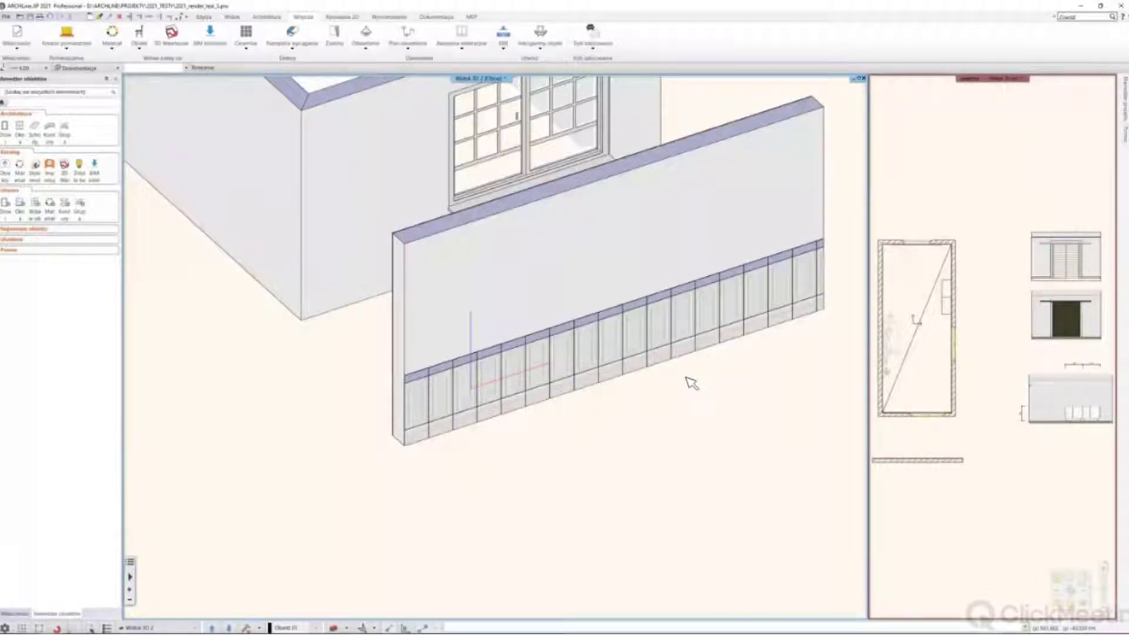
middle_drag(688, 383, 615, 438)
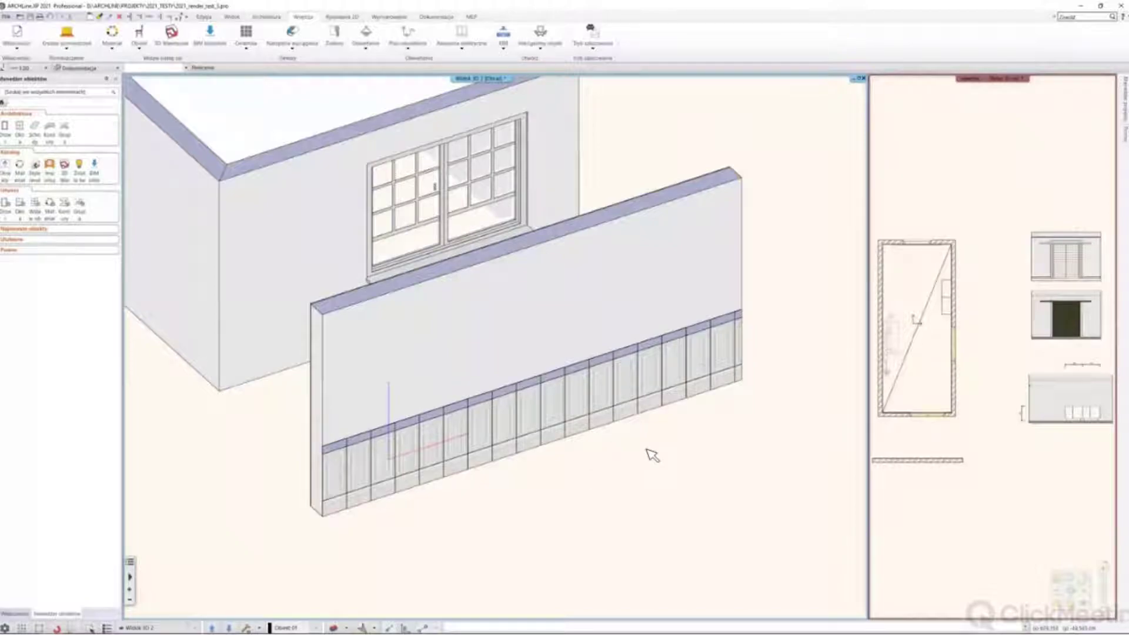
scroll(647, 420, down, 5)
middle_drag(606, 385, 582, 391)
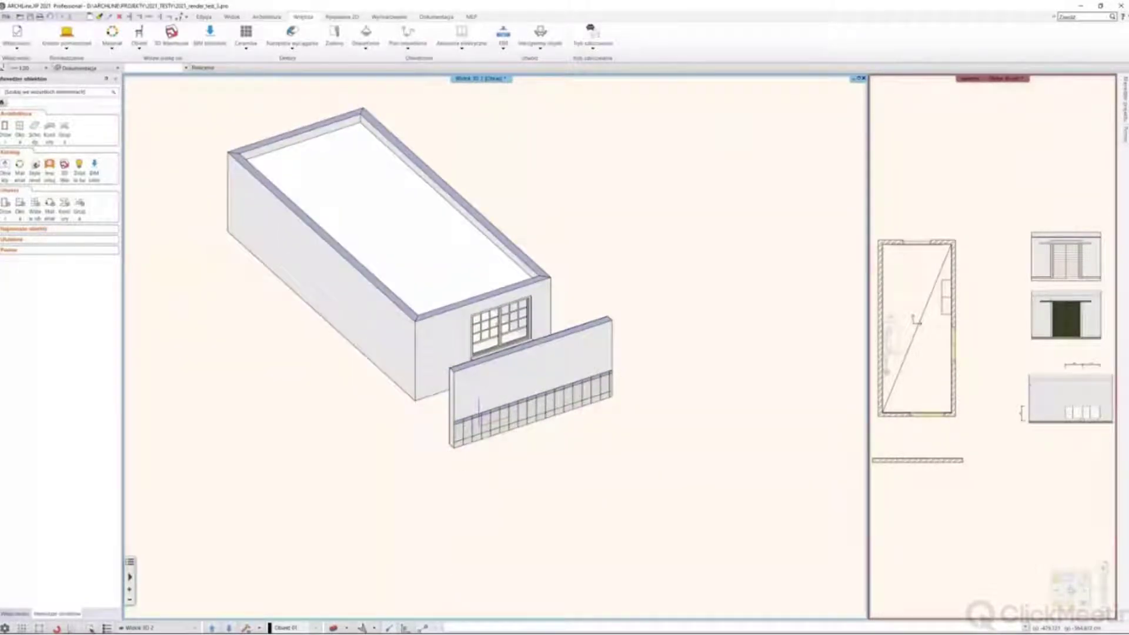
Switch to Opis_funkcji_2021.pdf and highlight the entries on advanced graphic schedules, XLS export and sharing objects over the local network
click(74, 631)
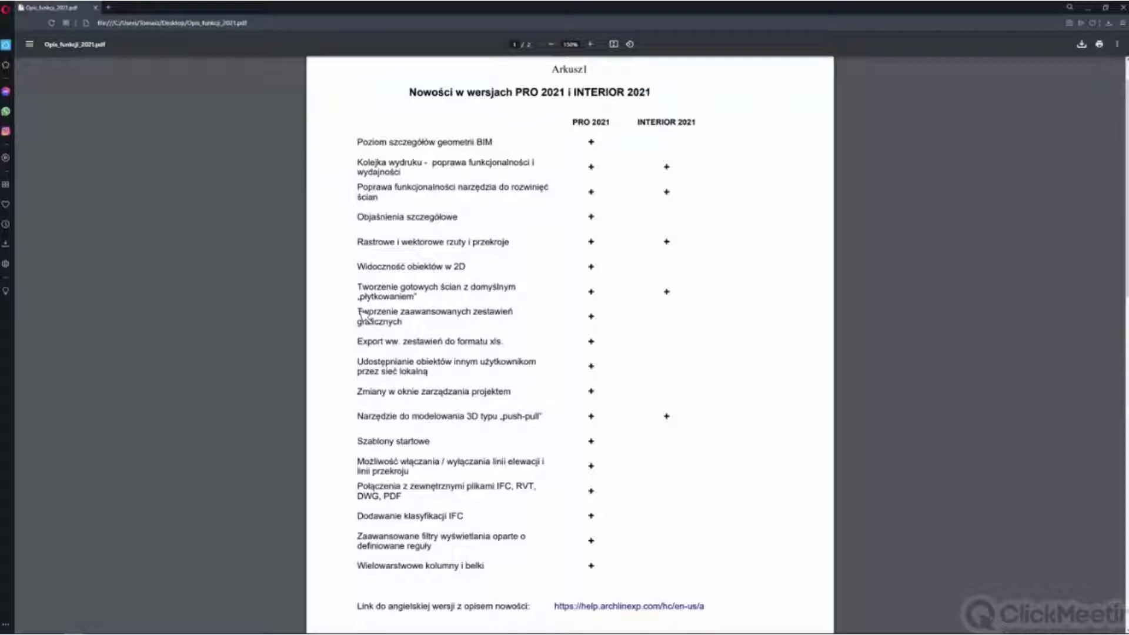
drag(360, 314, 410, 333)
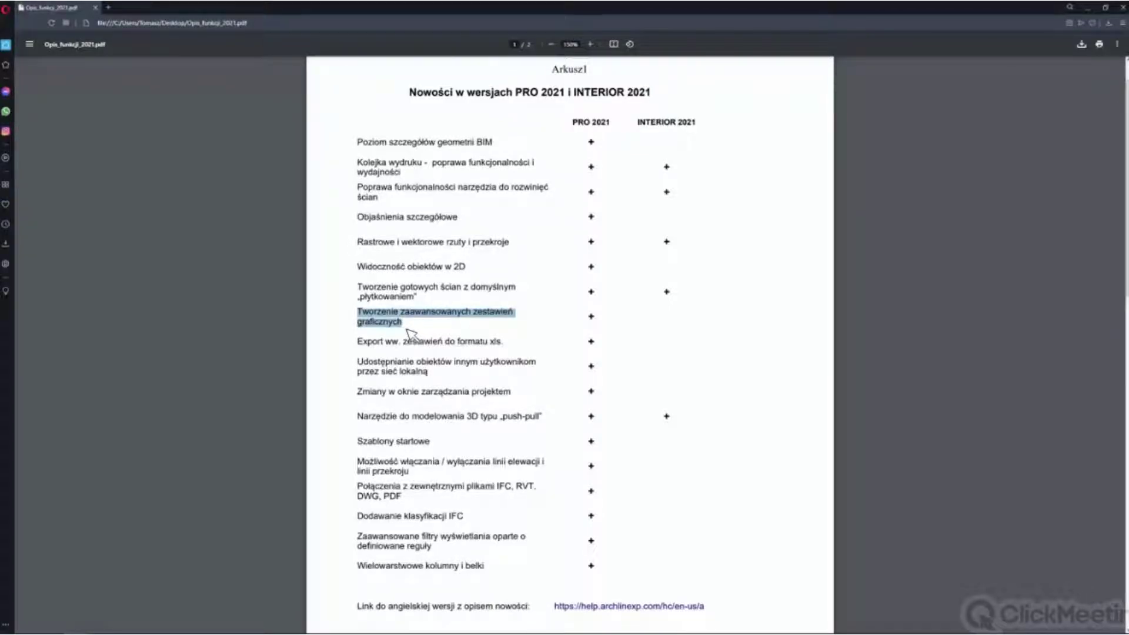
click(361, 318)
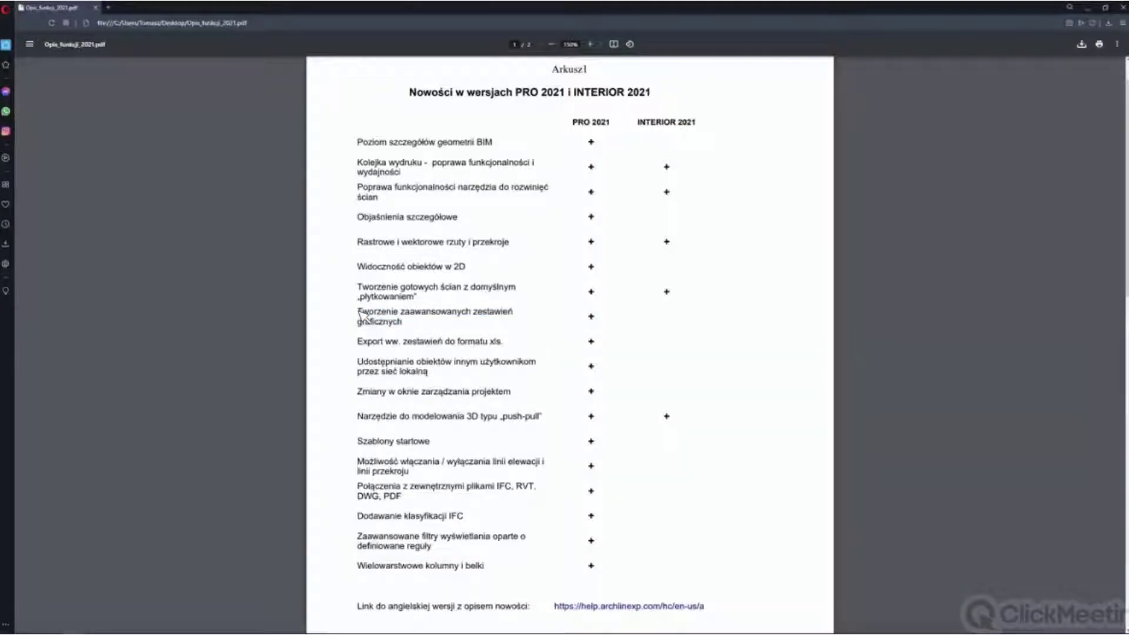
drag(358, 312, 406, 331)
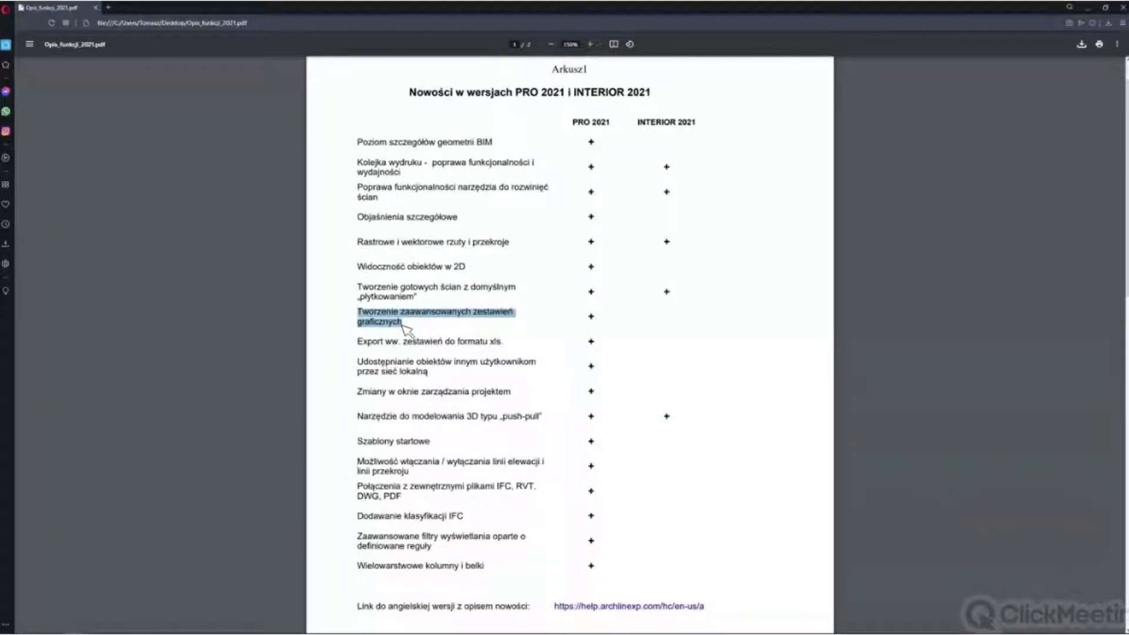
drag(358, 342, 511, 343)
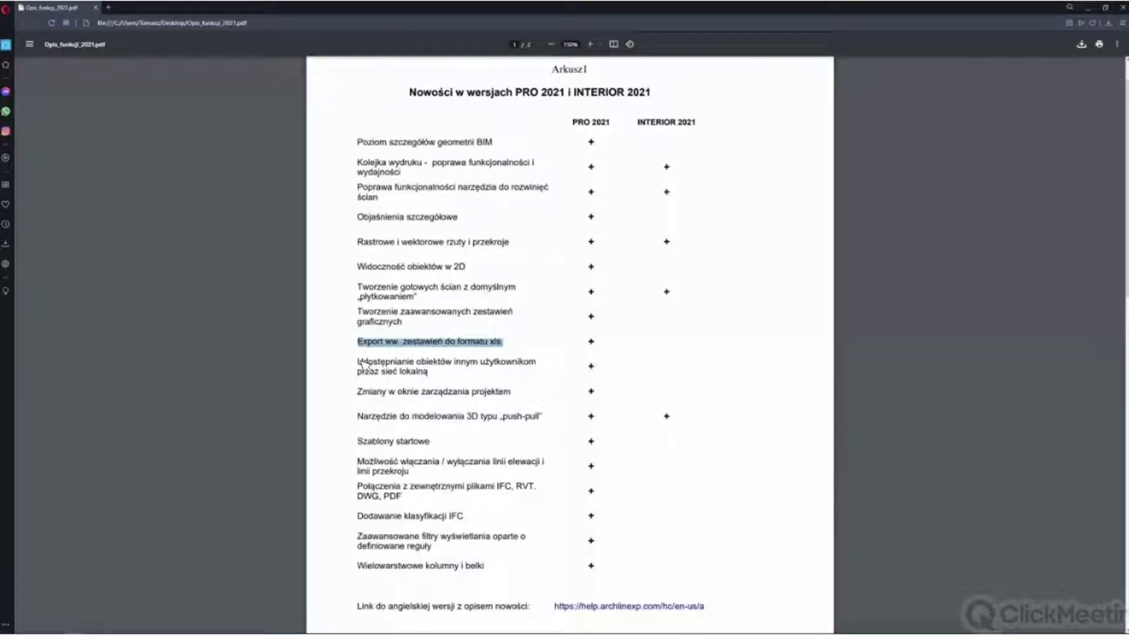
drag(357, 361, 433, 373)
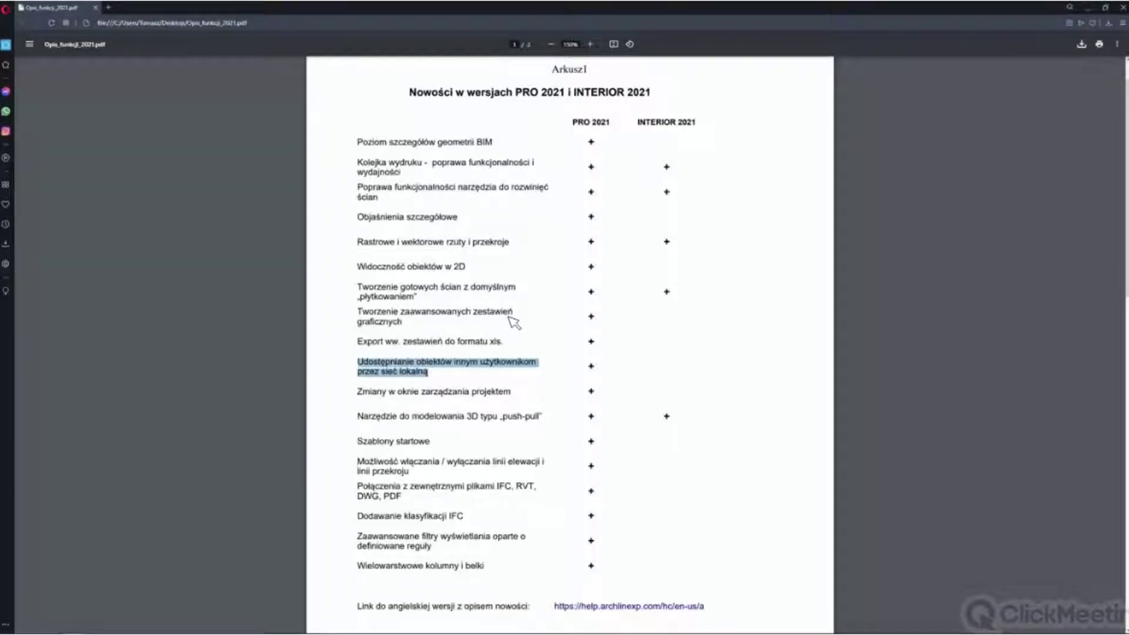
mouse_move(41, 634)
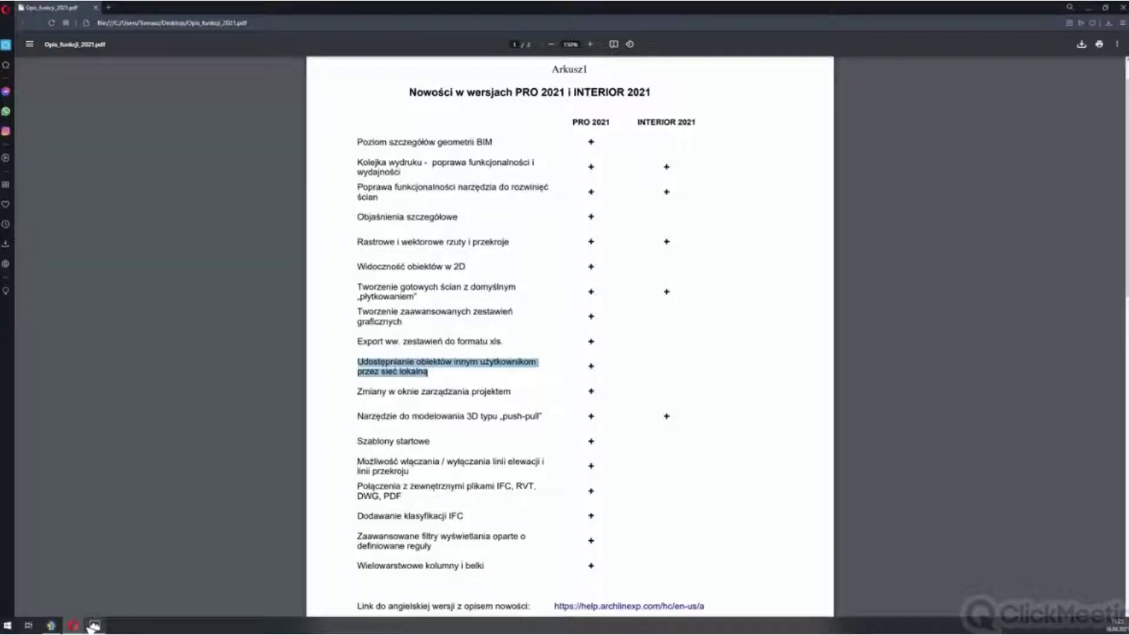
Switch to ARCHLine.XP and reveal the project navigator's tree of views
click(51, 626)
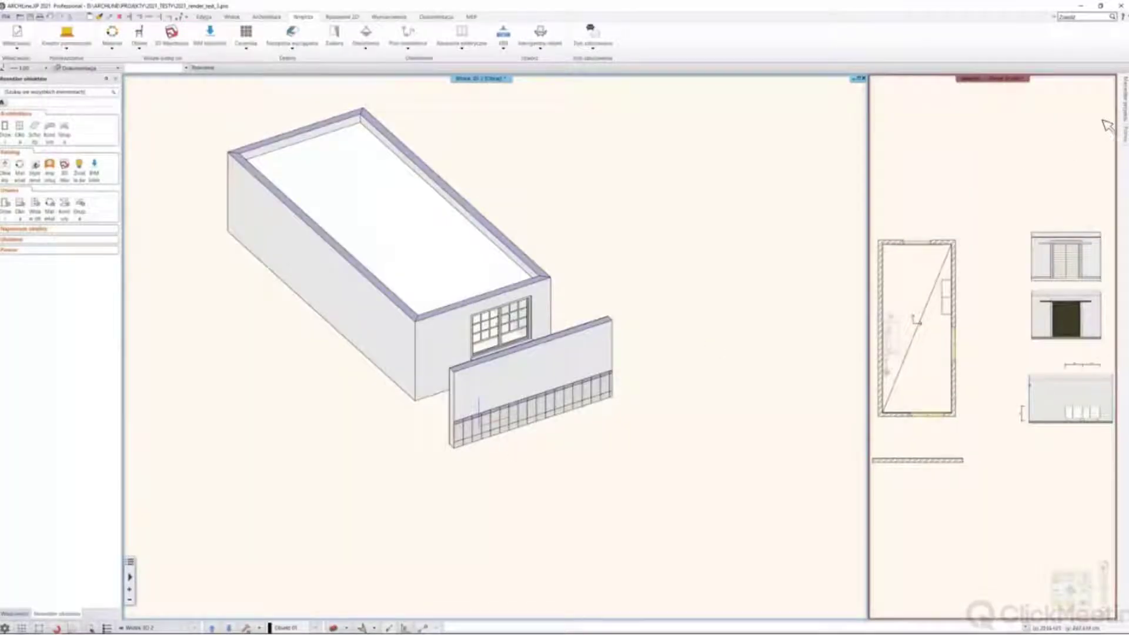
mouse_move(1125, 111)
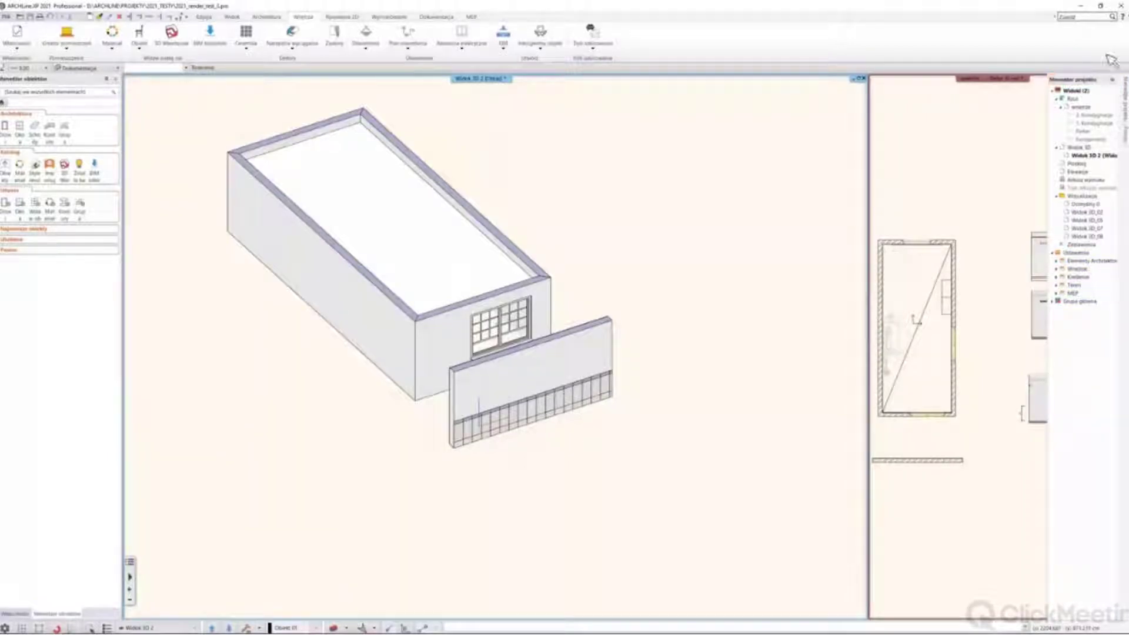
click(1080, 5)
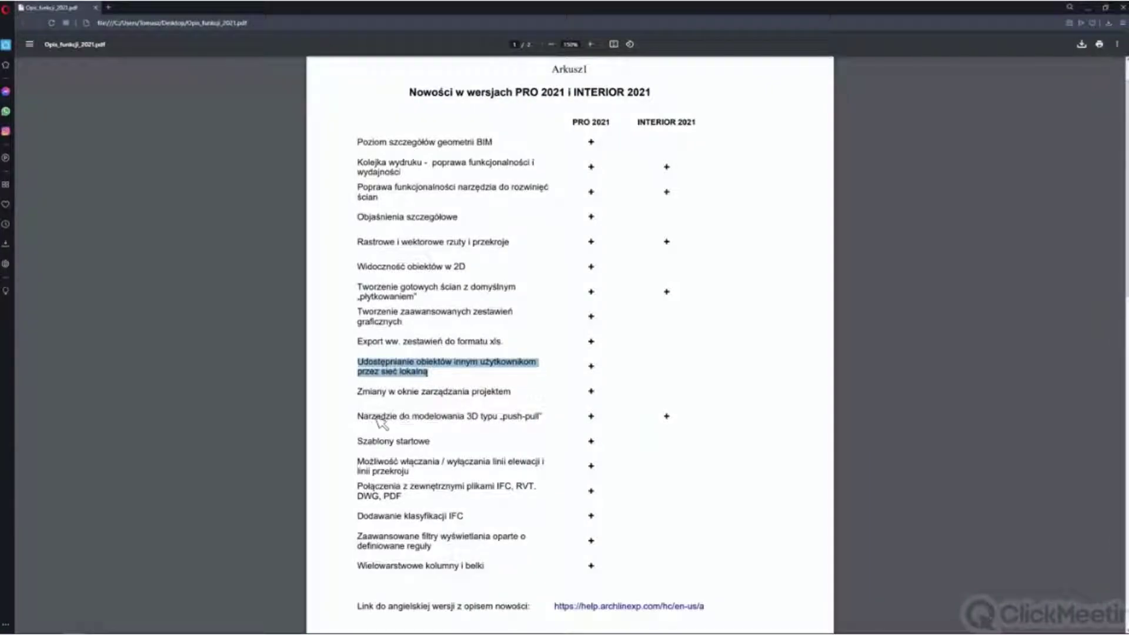
Highlight the entry on the push-pull 3D modelling tool in Opis_funkcji_2021.pdf
drag(359, 415, 680, 425)
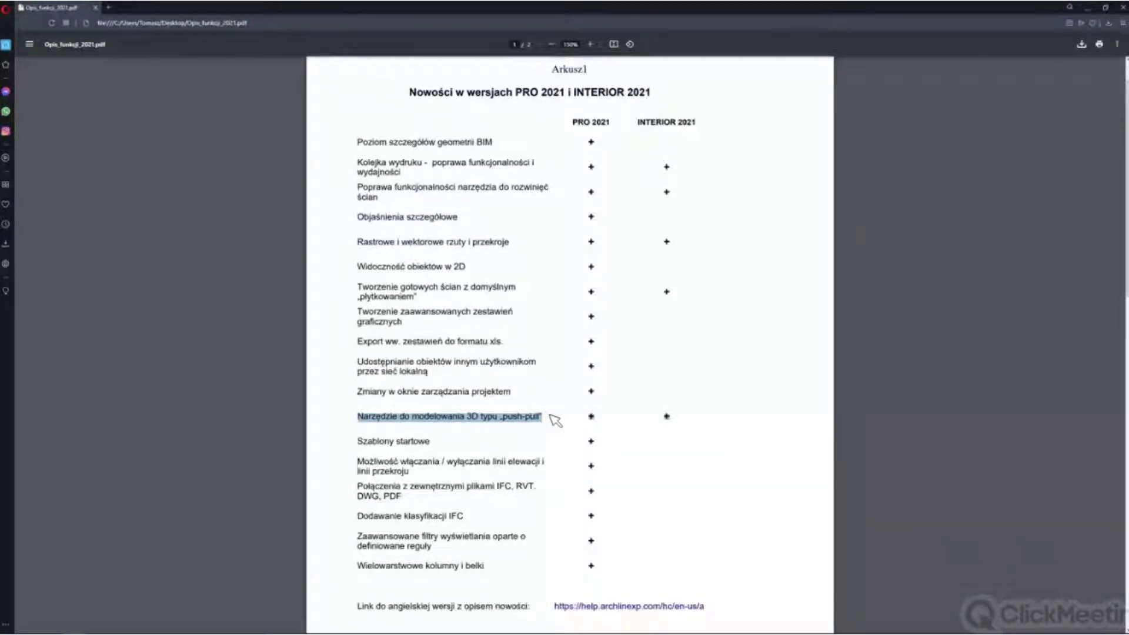
click(361, 418)
drag(360, 419, 622, 424)
Switch to ARCHLine.XP and bring the building's dark door end and the open ground beside its long wall into the 3D view
click(1085, 12)
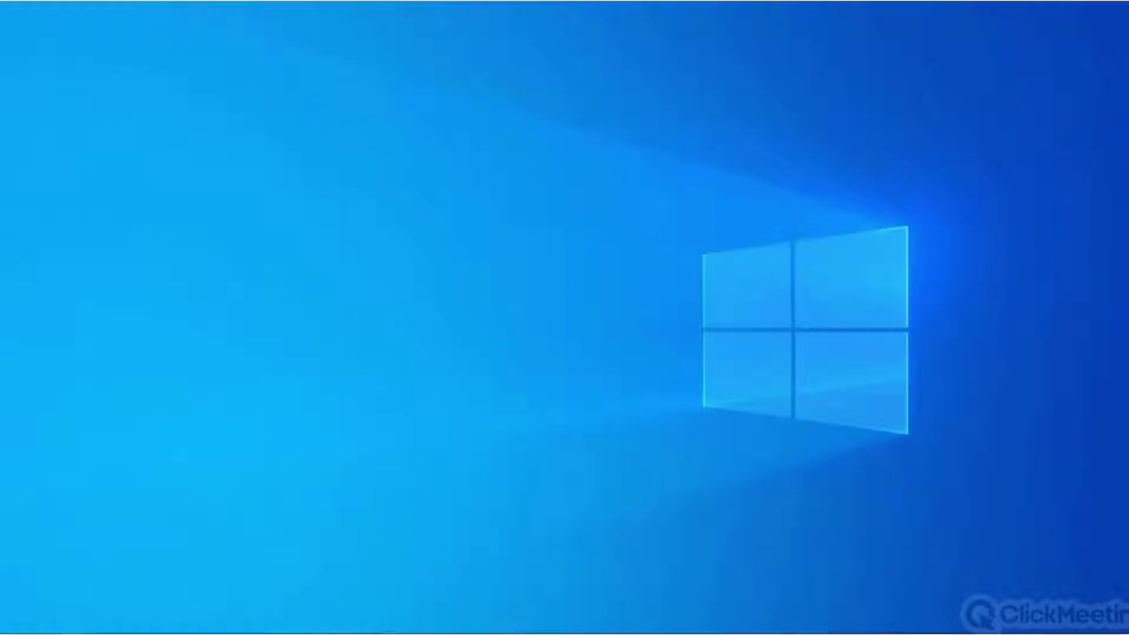
mouse_move(128, 630)
click(56, 628)
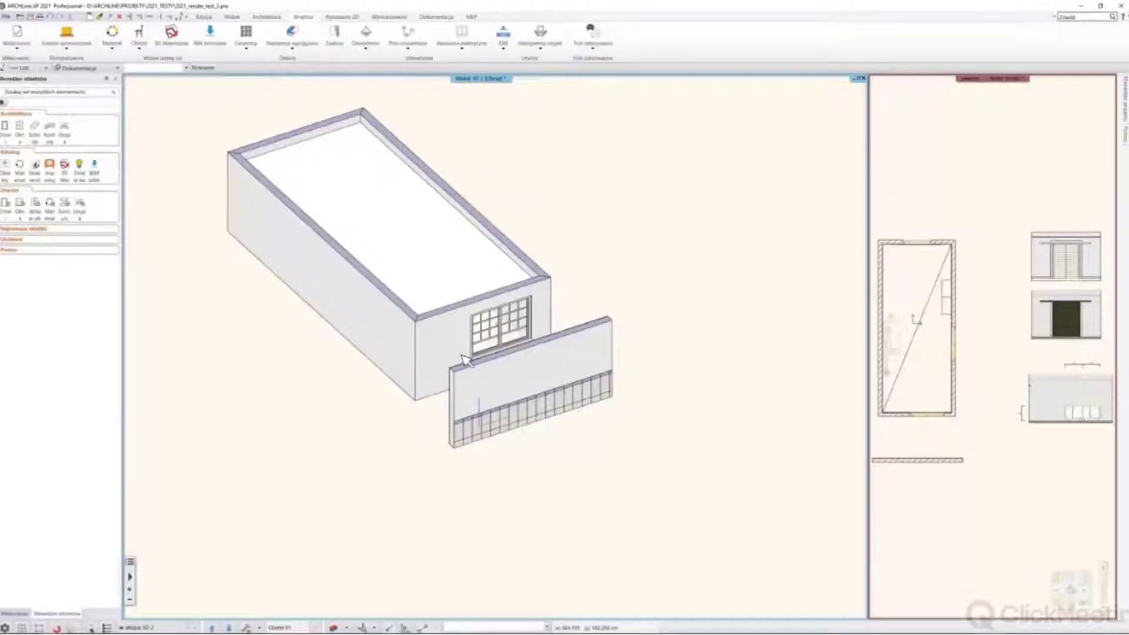
middle_drag(464, 361, 638, 400)
middle_drag(536, 414, 690, 344)
scroll(520, 368, up, 5)
scroll(647, 372, down, 2)
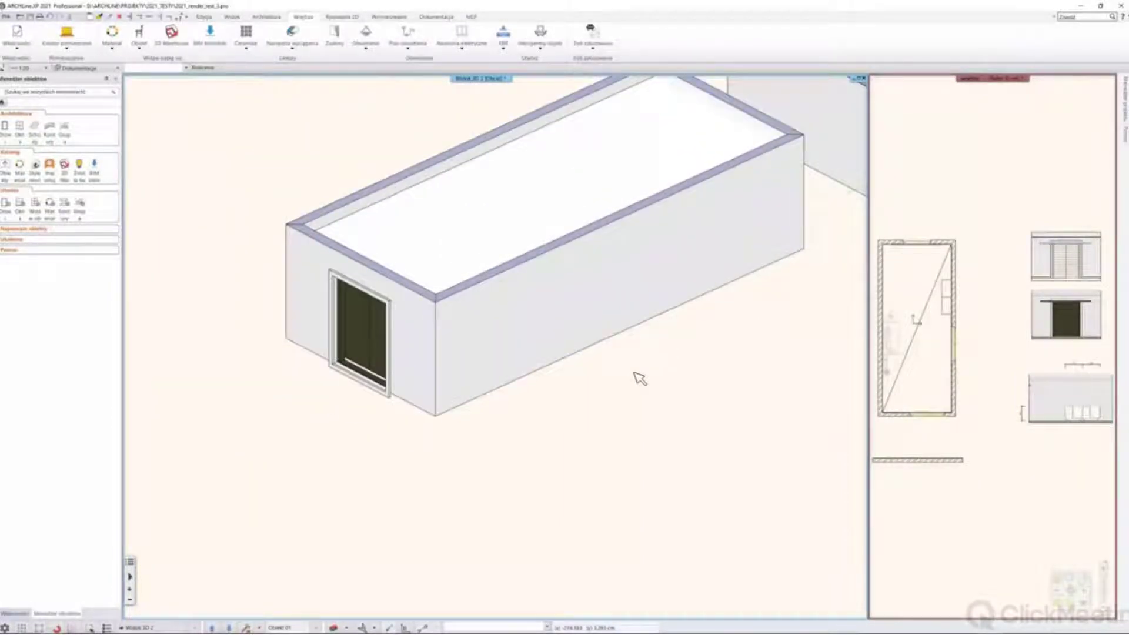
middle_drag(622, 327, 602, 366)
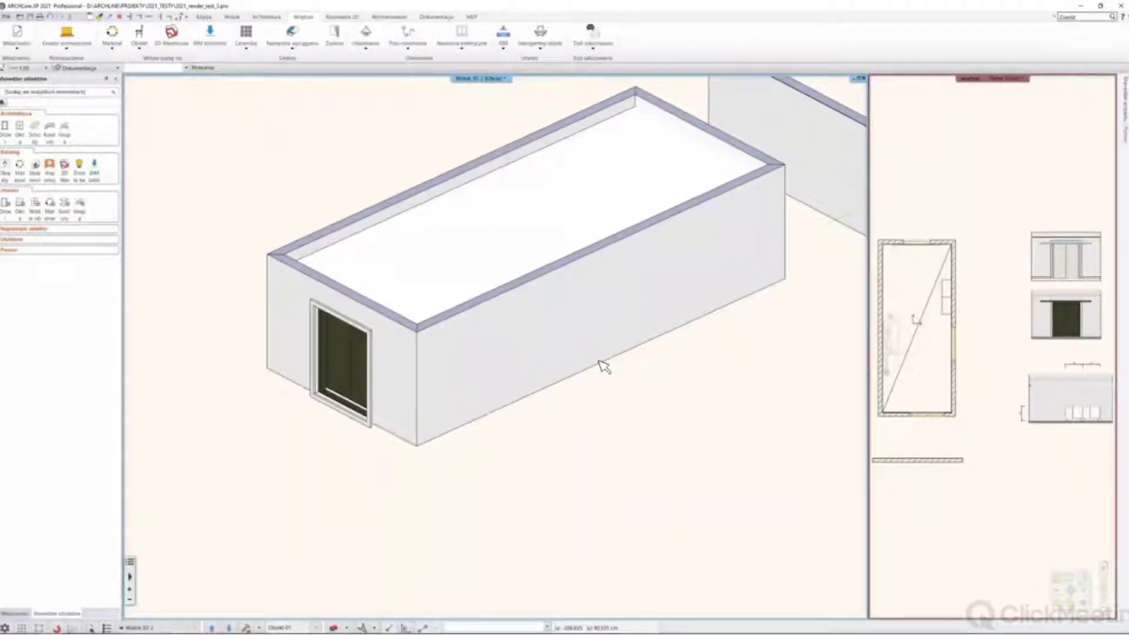
scroll(591, 423, up, 2)
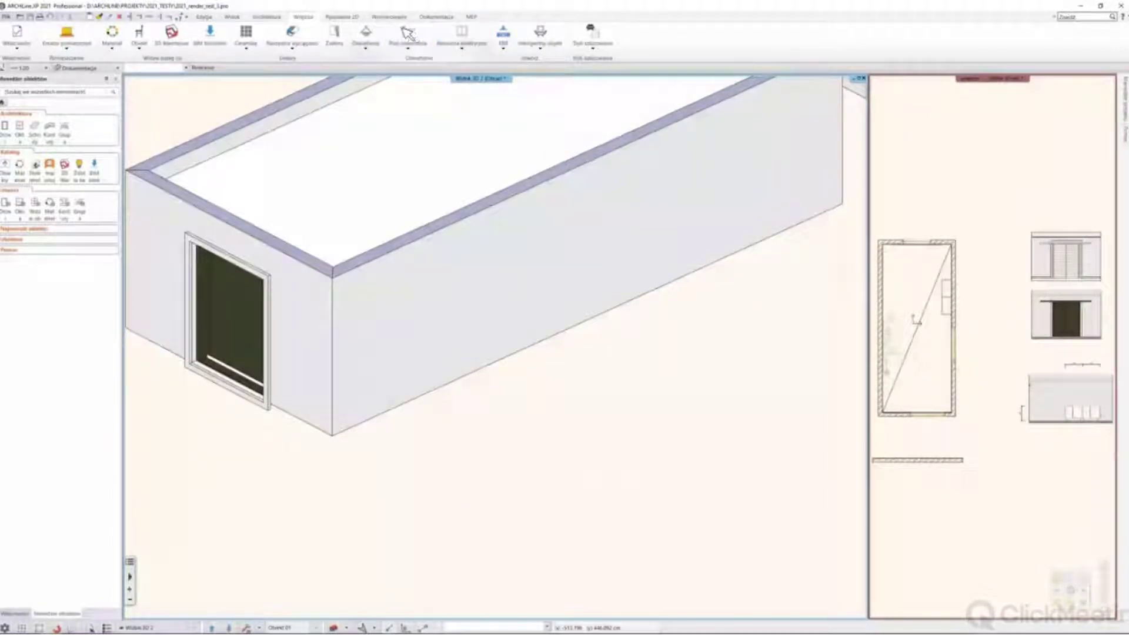
click(506, 50)
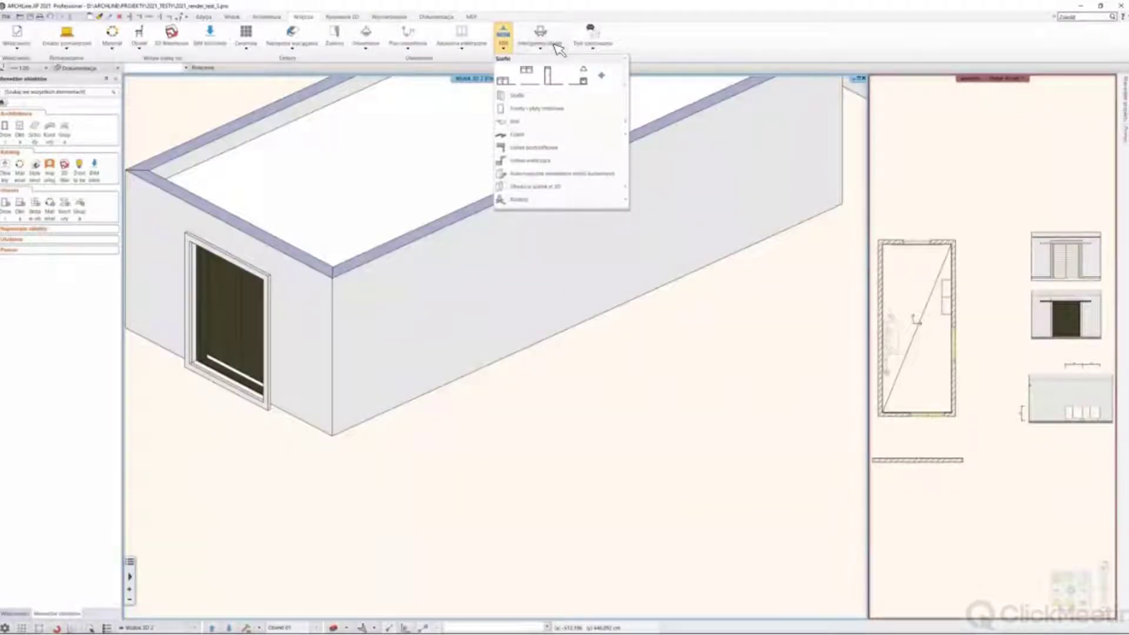
click(659, 42)
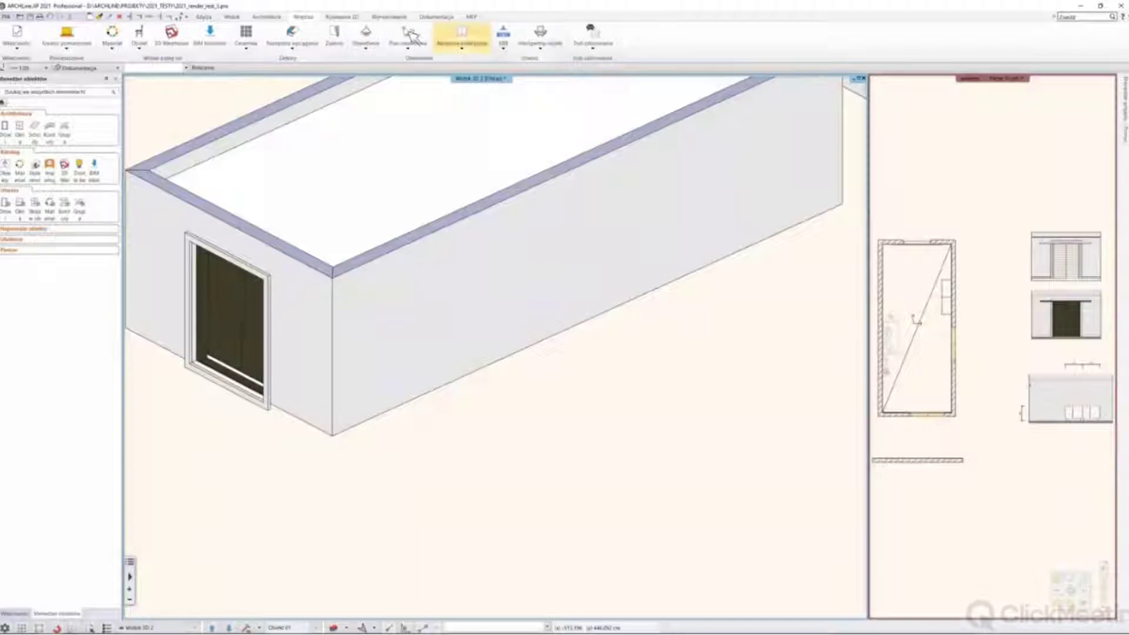
click(342, 17)
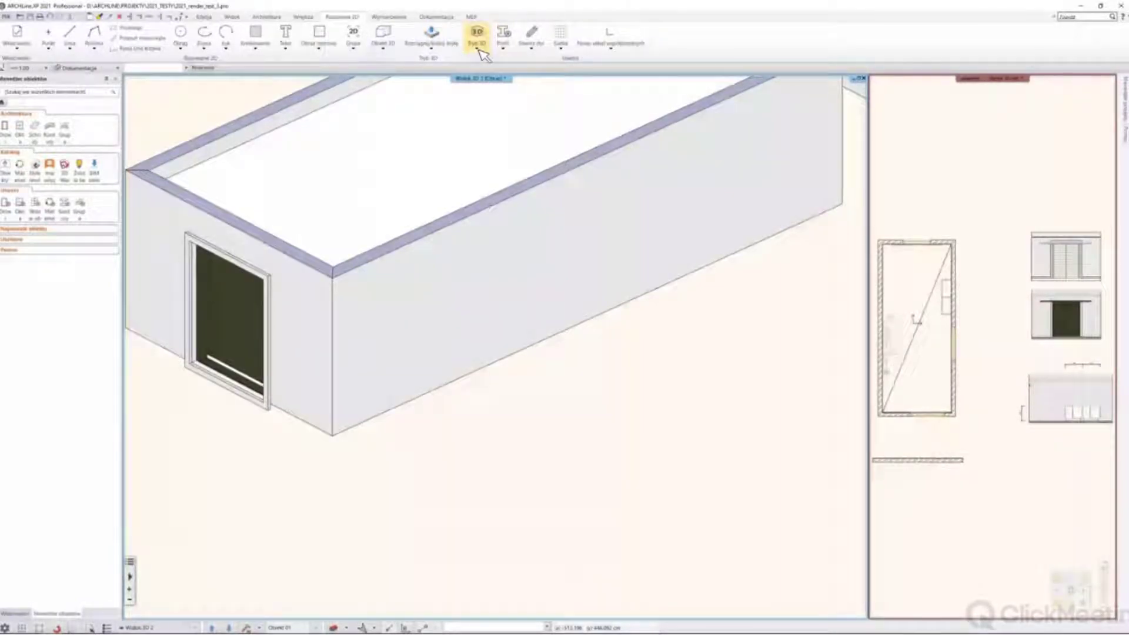
click(388, 45)
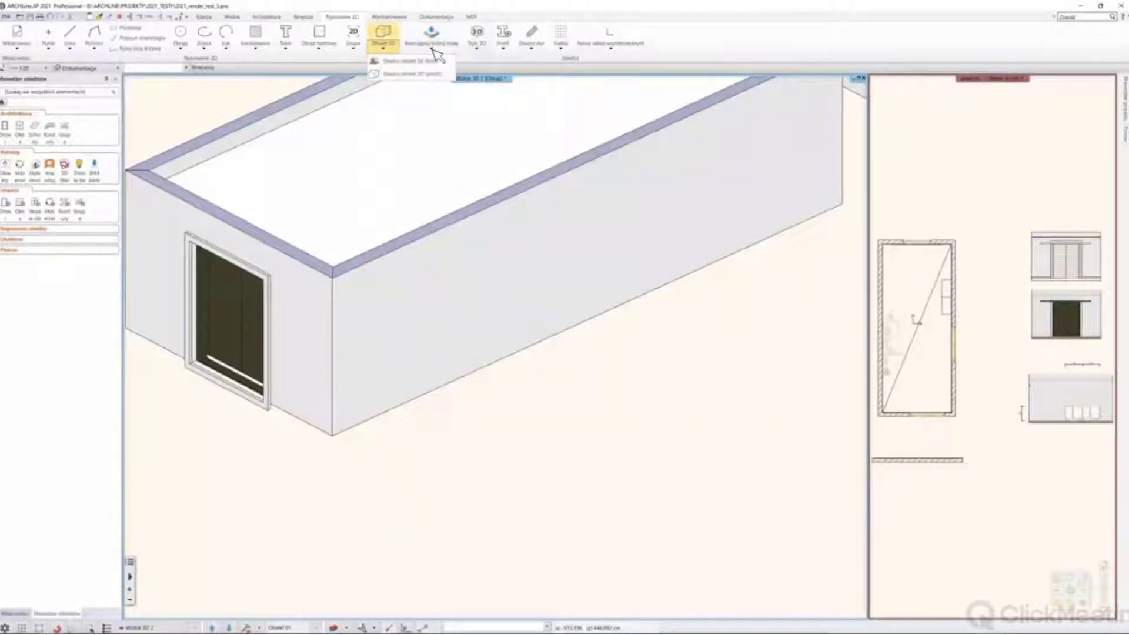
click(477, 49)
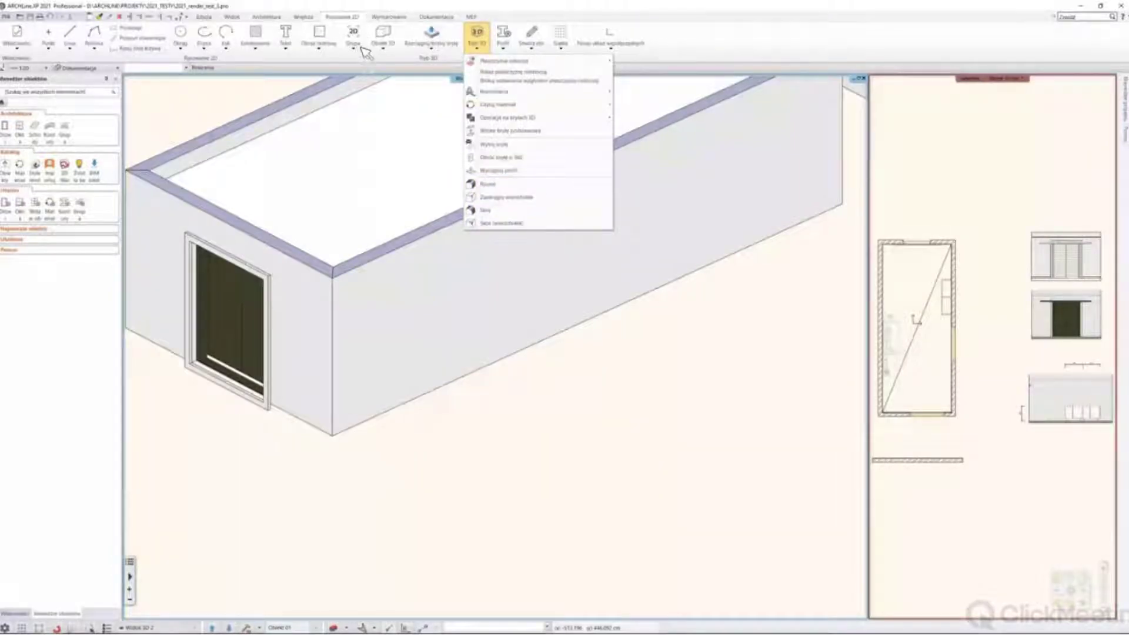
Create a wood-textured 3D box with the preset shape and size, and place it on the ground beside the building's long wall
click(383, 43)
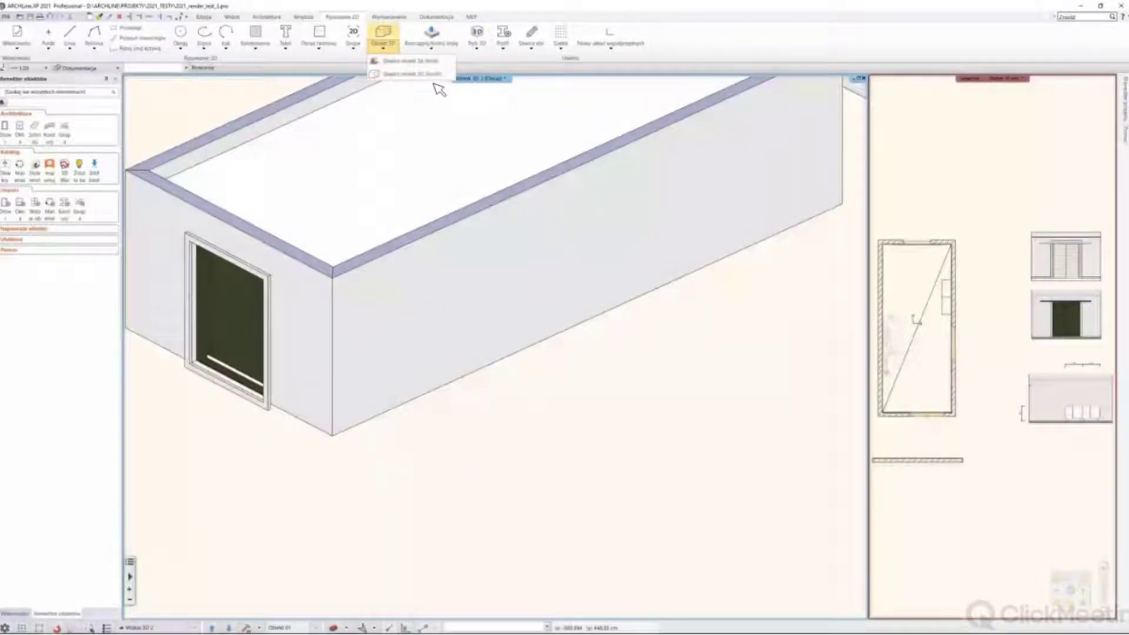
click(433, 73)
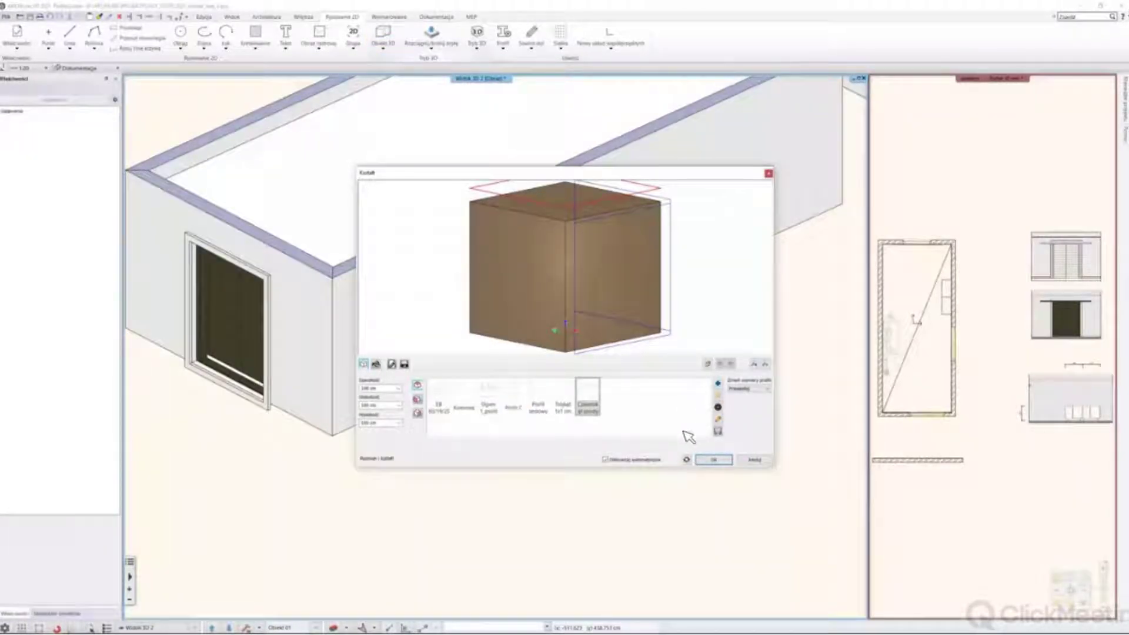
click(719, 461)
click(540, 456)
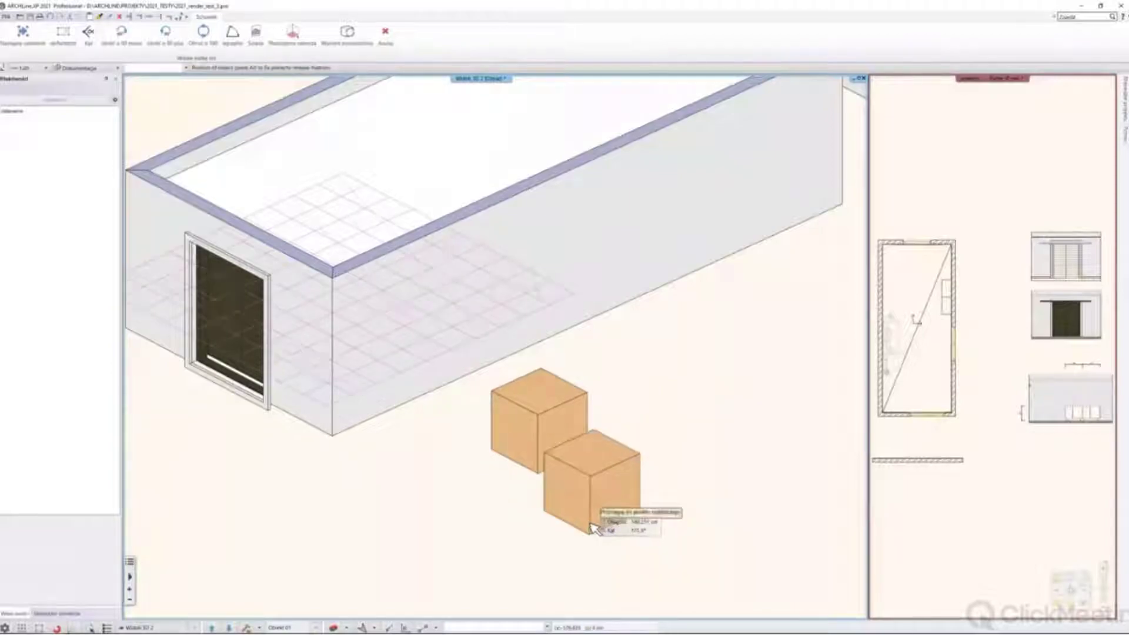
key(Escape)
Draw a house-shaped polyline with a pointed top on the box's front face, starting and ending at its lower edge
scroll(582, 471, up, 5)
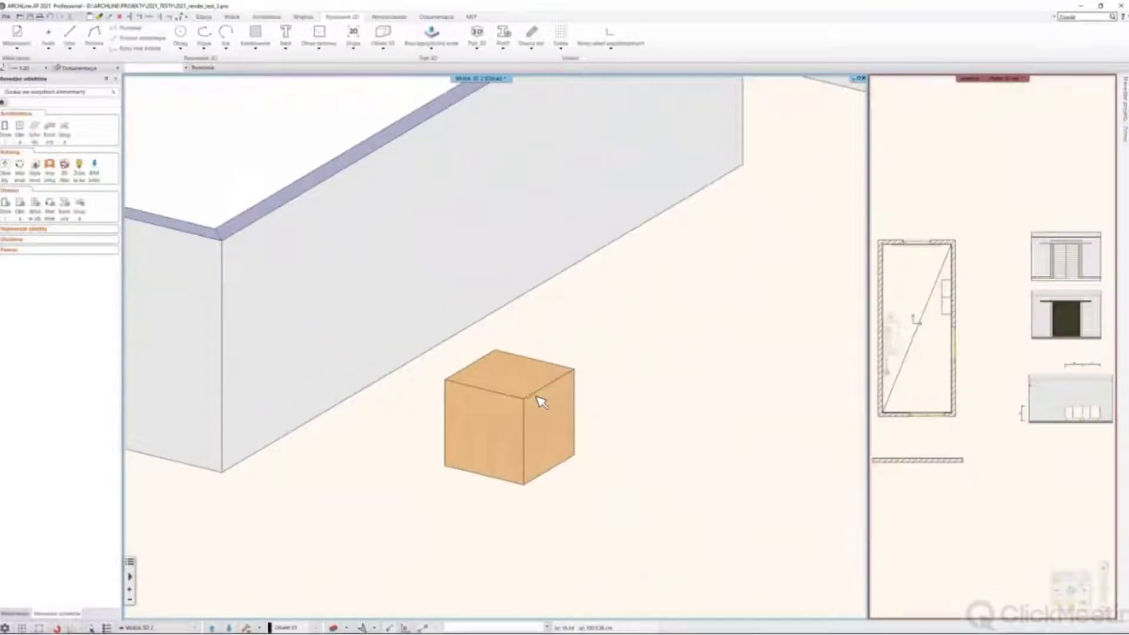
middle_drag(502, 399, 525, 369)
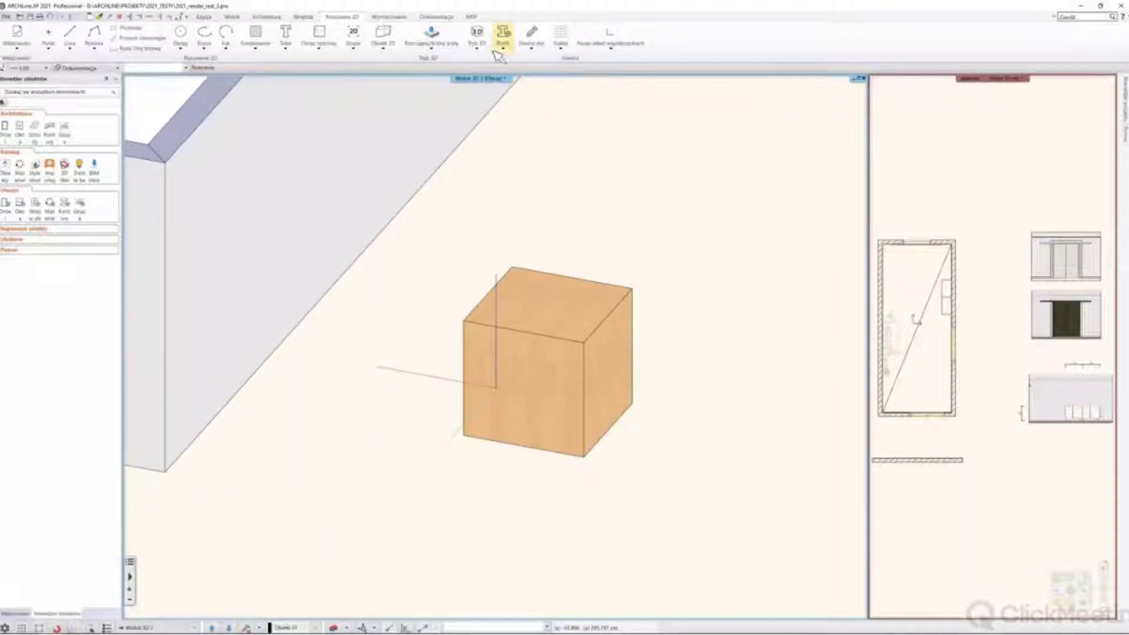
click(96, 37)
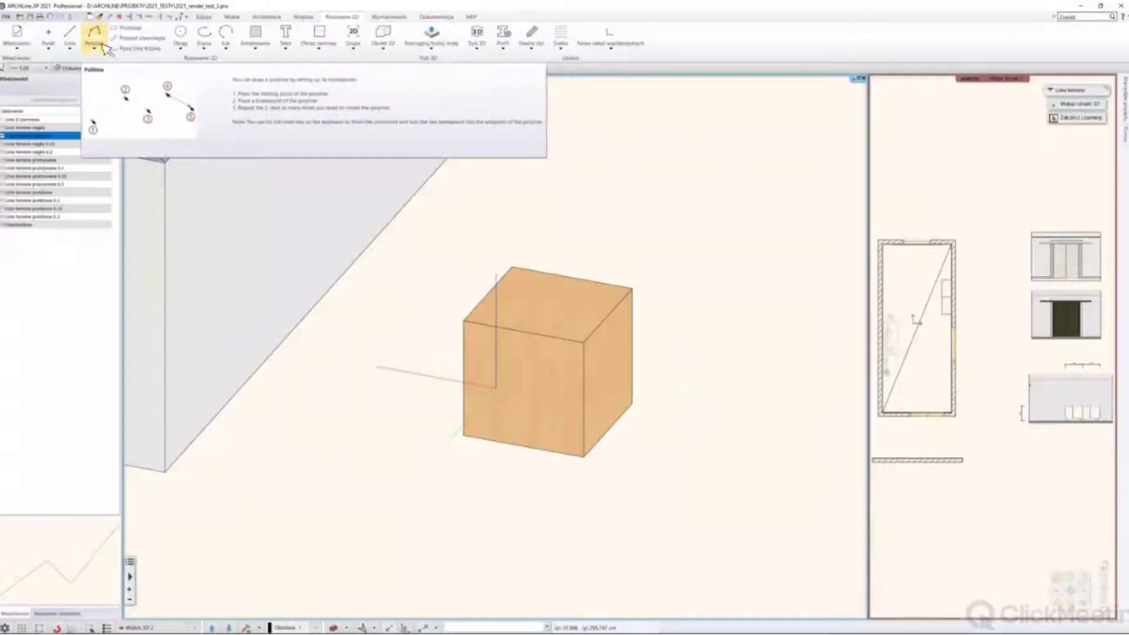
click(519, 406)
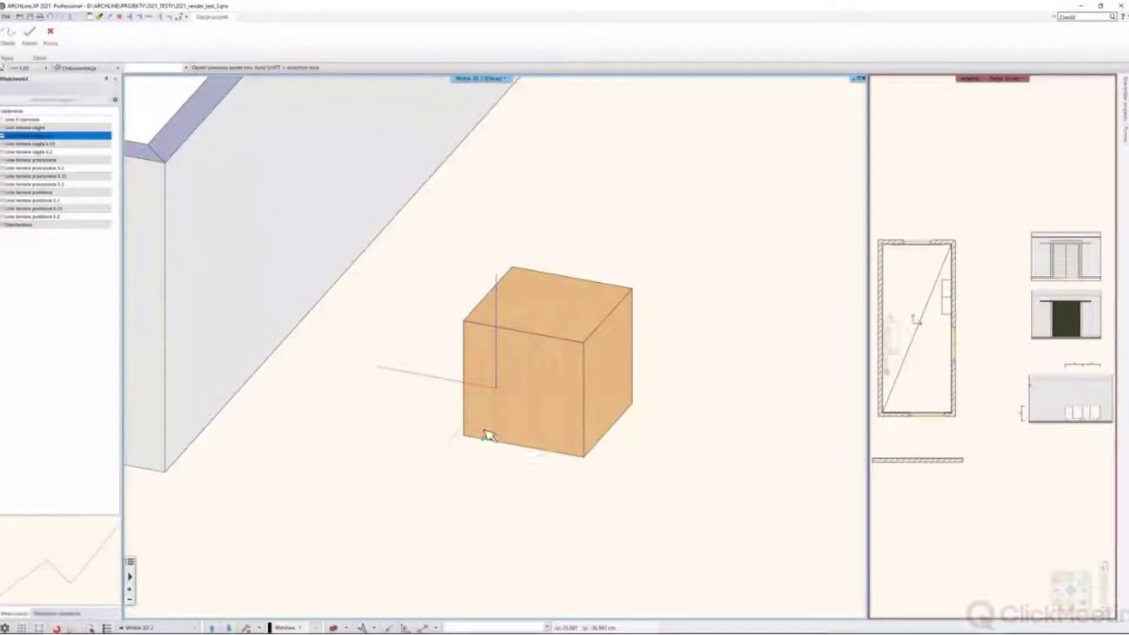
click(482, 374)
click(511, 353)
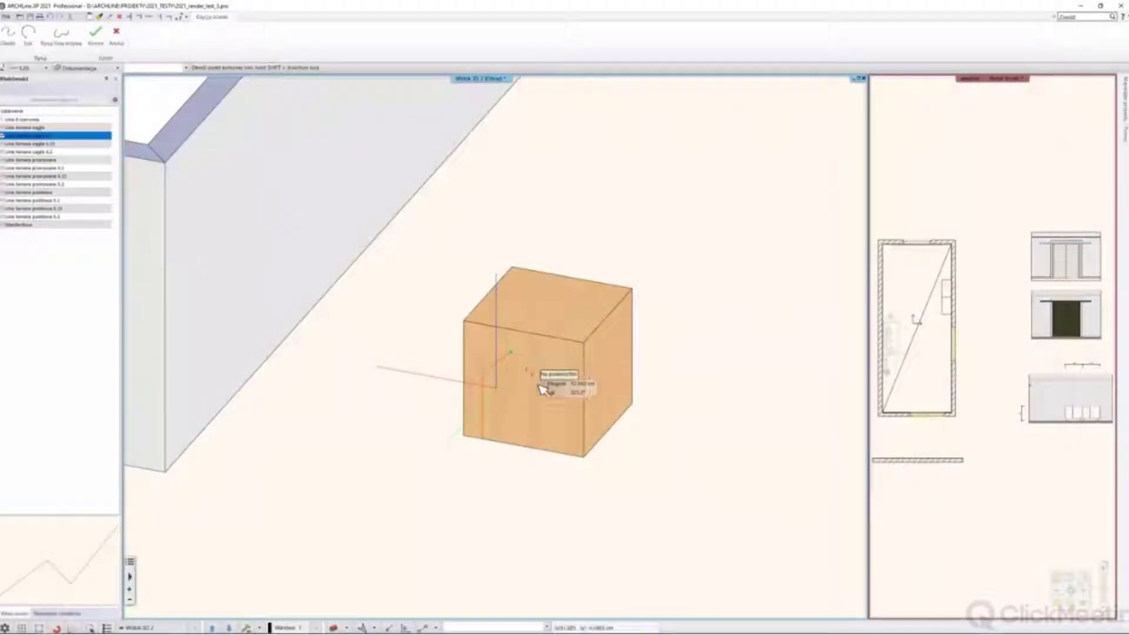
click(552, 400)
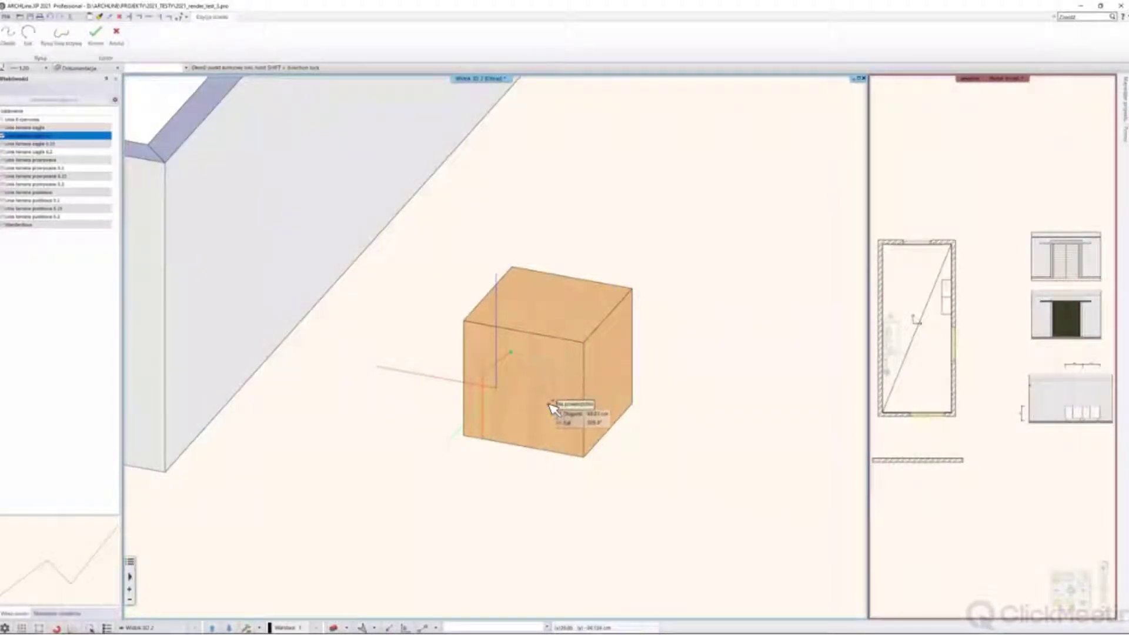
click(558, 452)
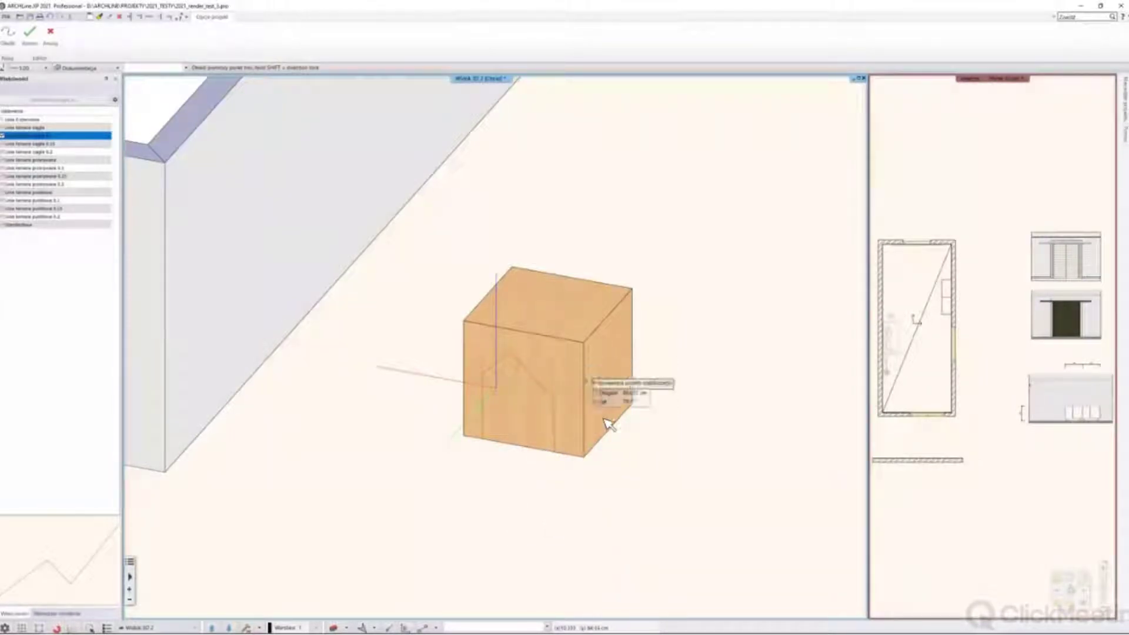
click(576, 437)
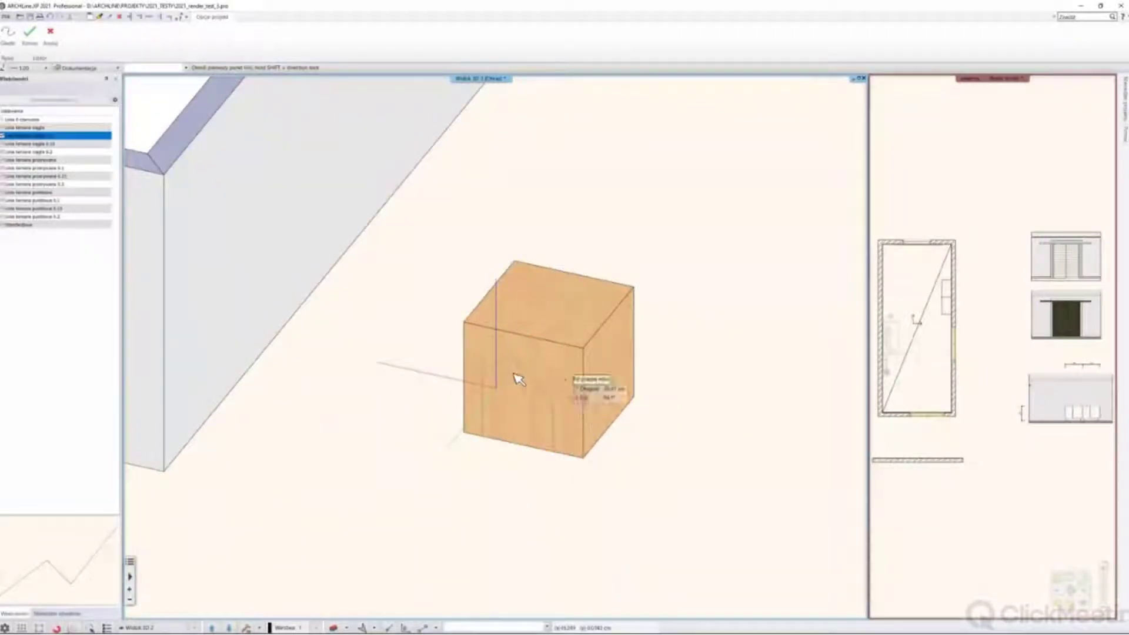
key(Escape)
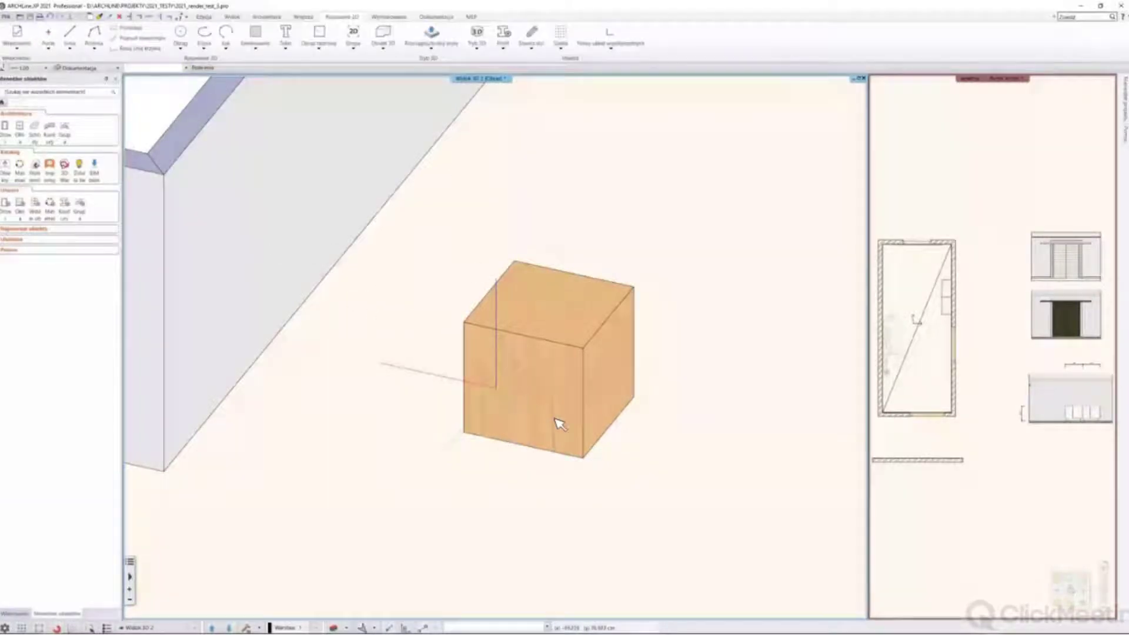
Push the house-shaped area of the box's front face inward with the push-pull tool to cut a deep recess
click(439, 52)
click(442, 62)
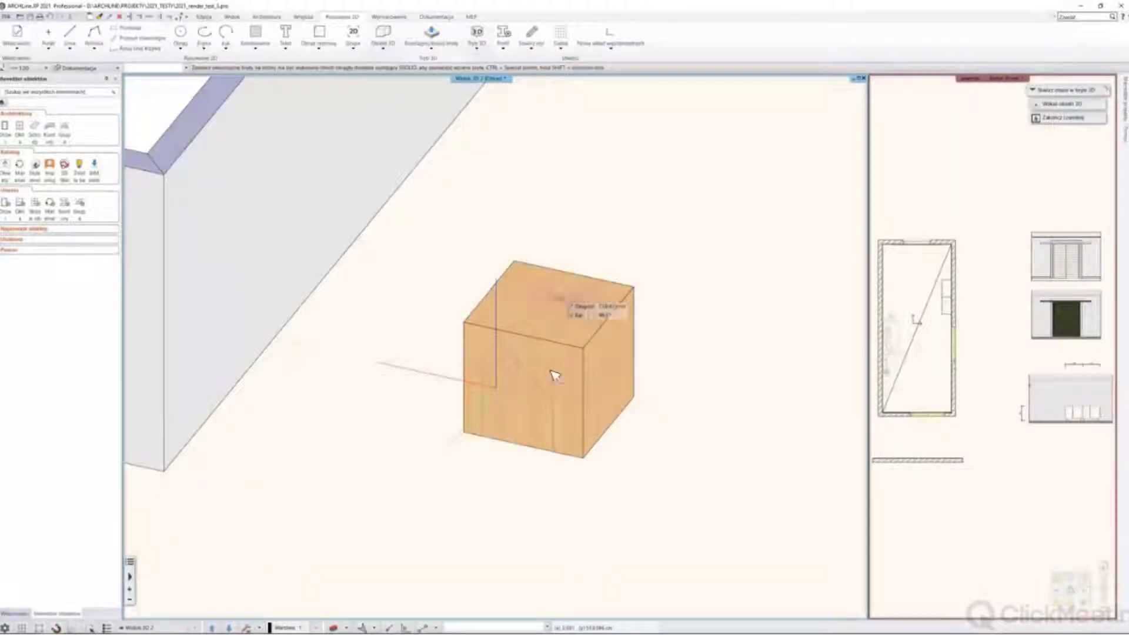
click(527, 413)
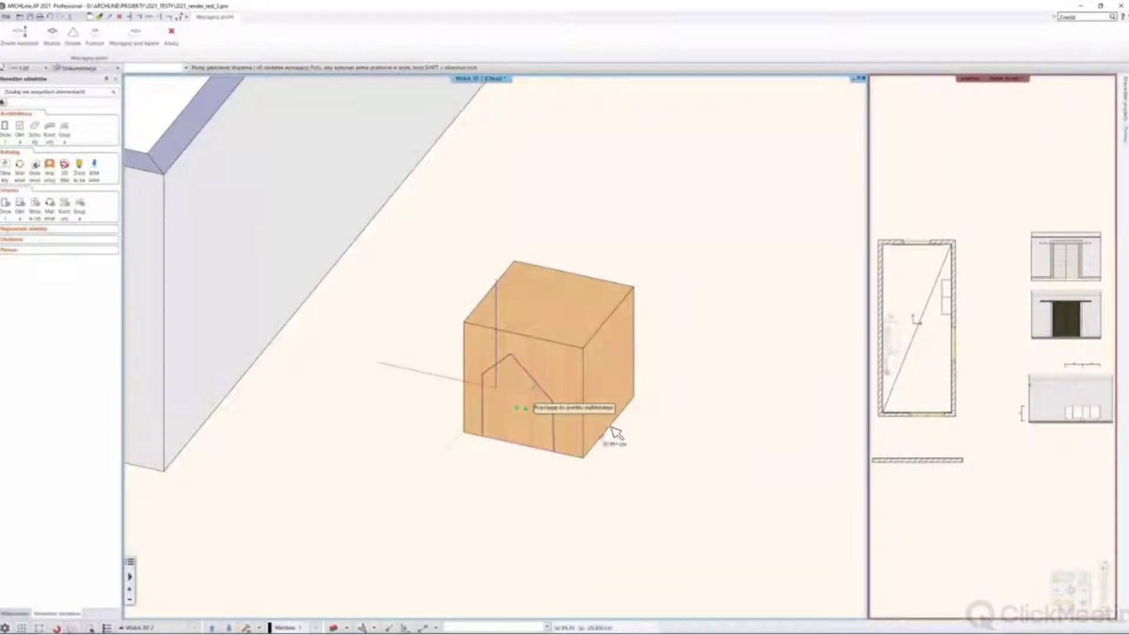
middle_drag(725, 471, 617, 476)
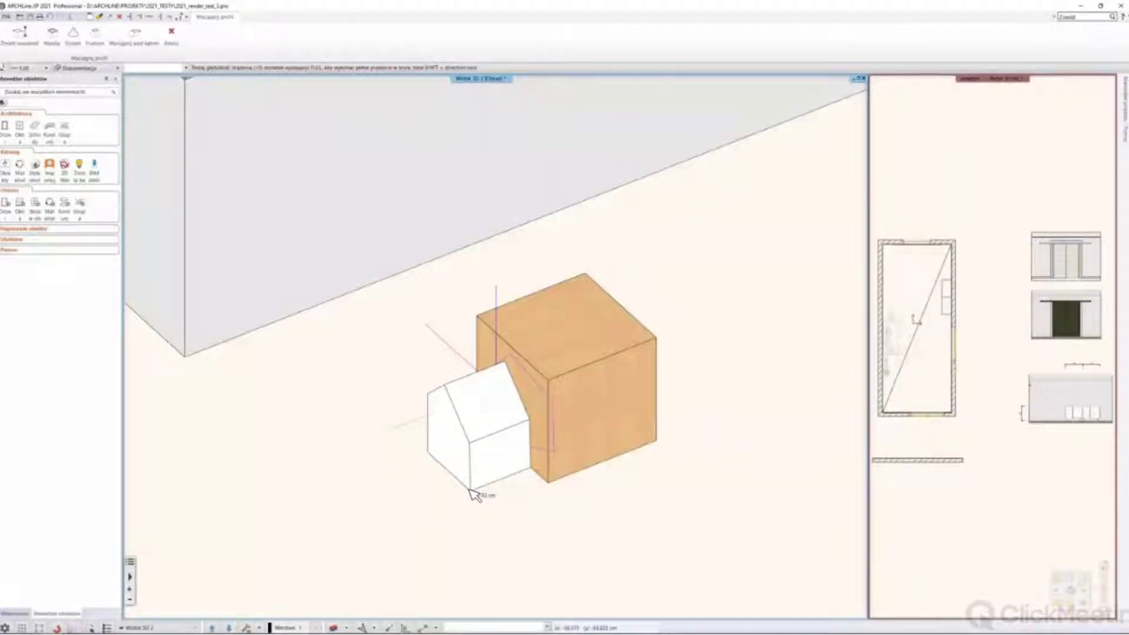
click(605, 467)
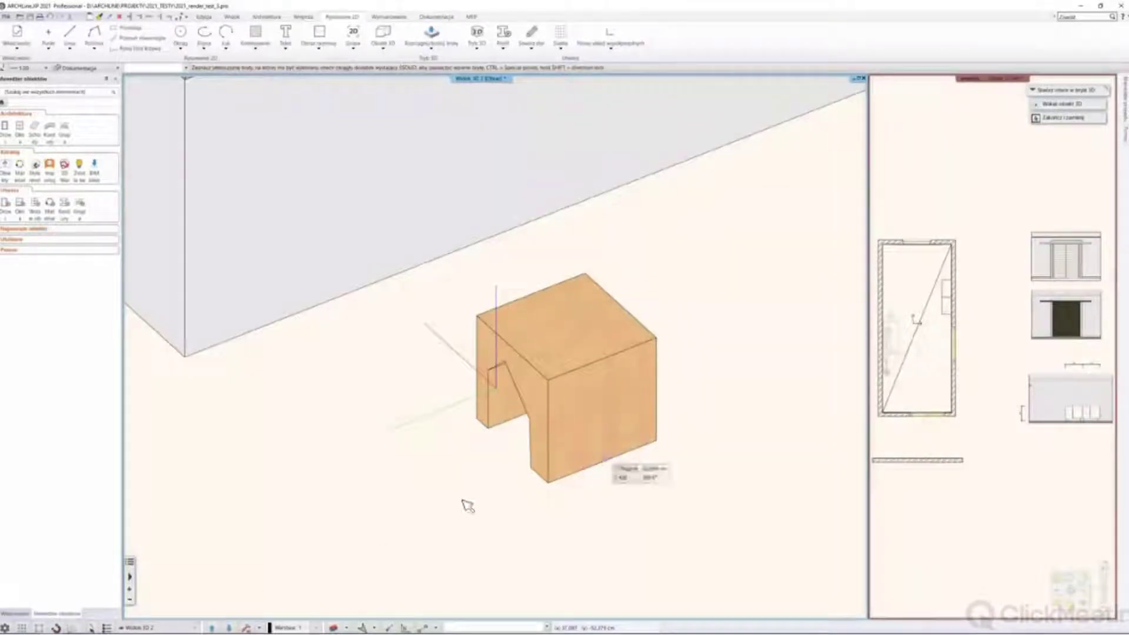
middle_drag(464, 504, 533, 455)
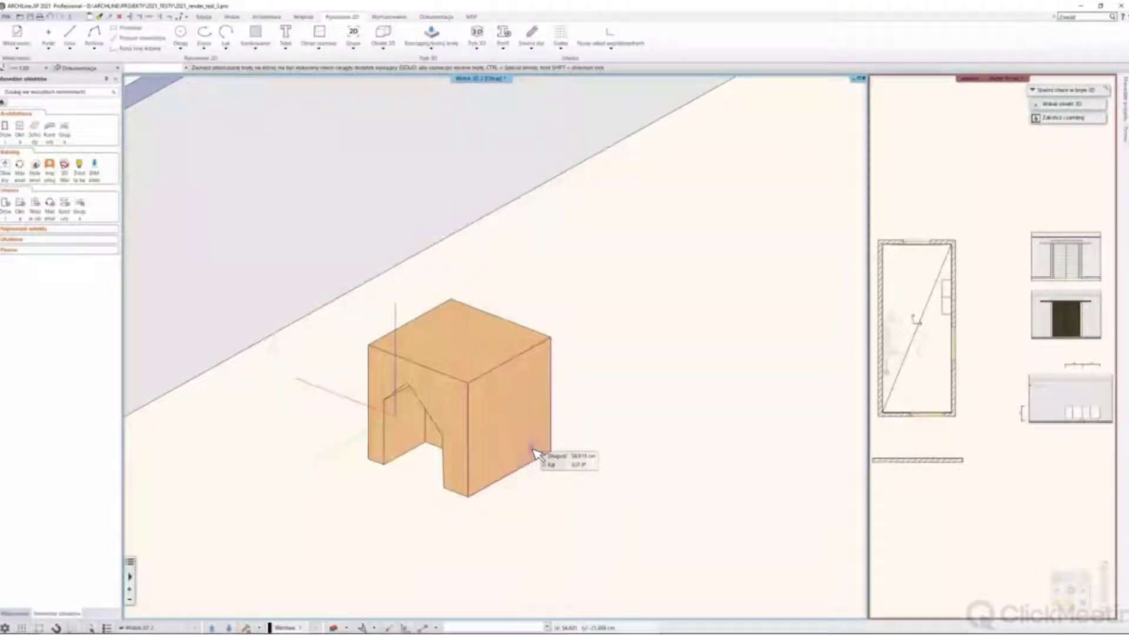
key(Escape)
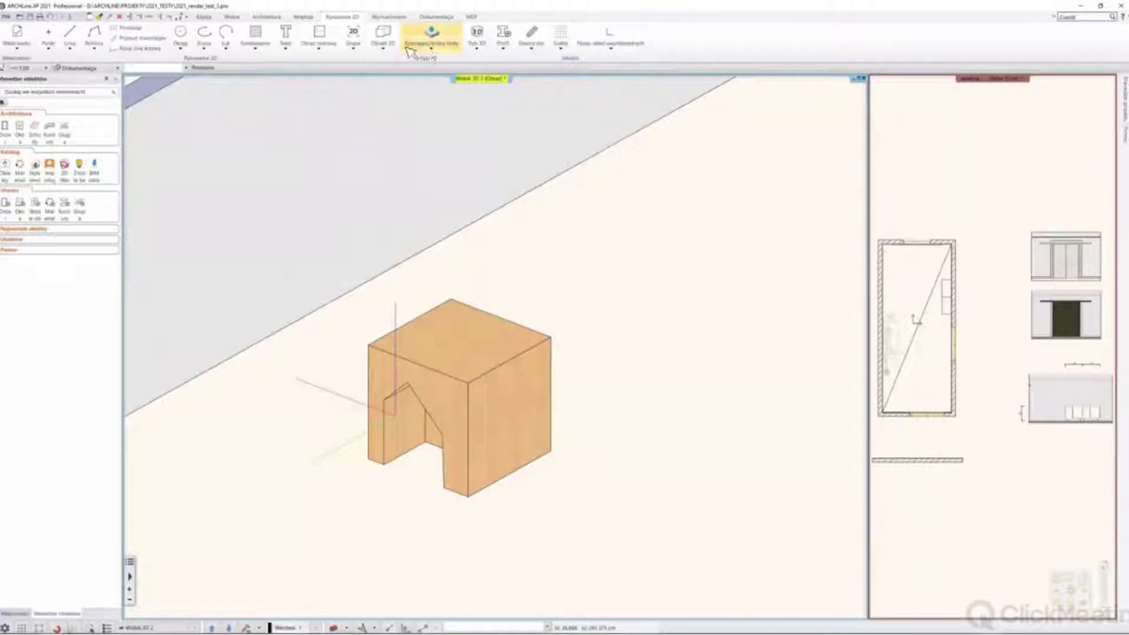
Leave the polyline command and turn the 3D view to face the box's plain side squarely
click(93, 34)
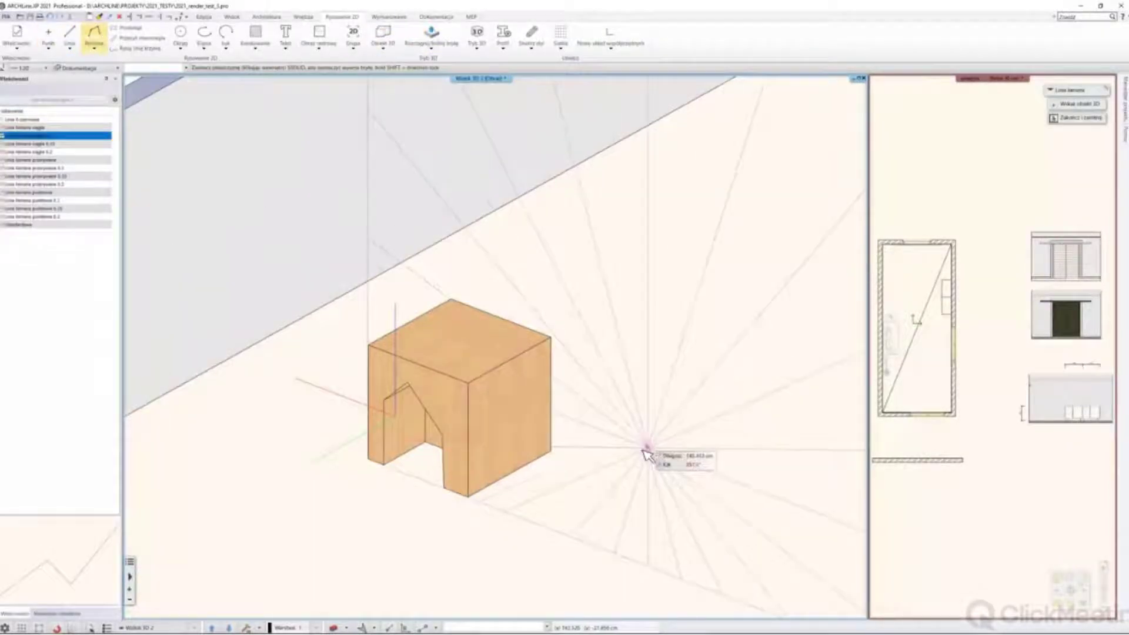
middle_drag(651, 454, 586, 426)
key(Escape)
right_click(564, 395)
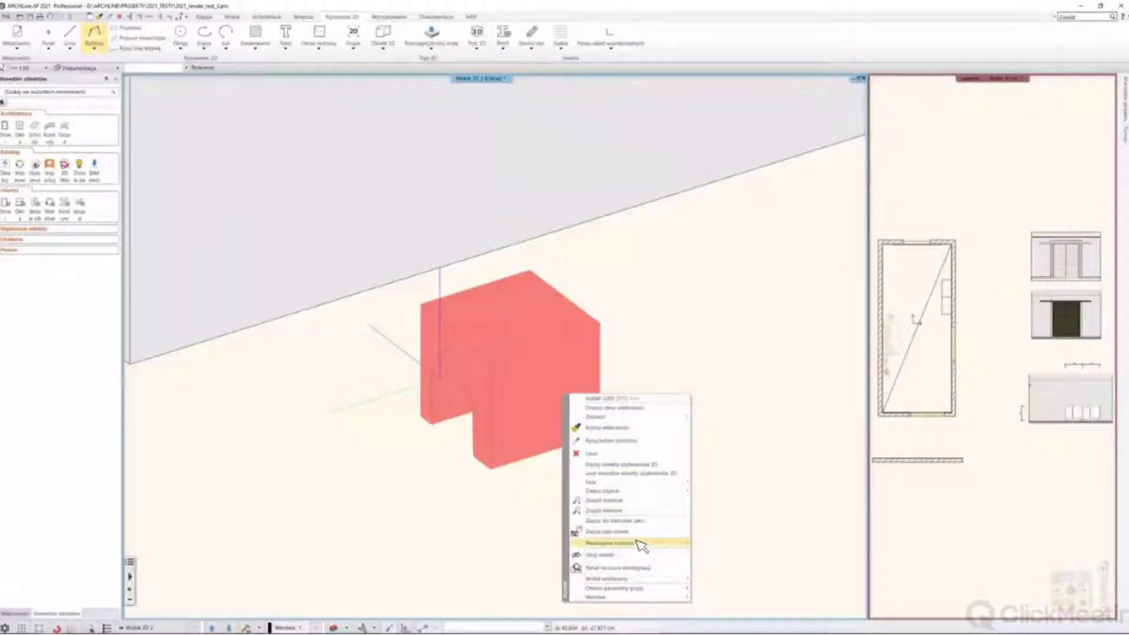
mouse_move(637, 541)
click(717, 553)
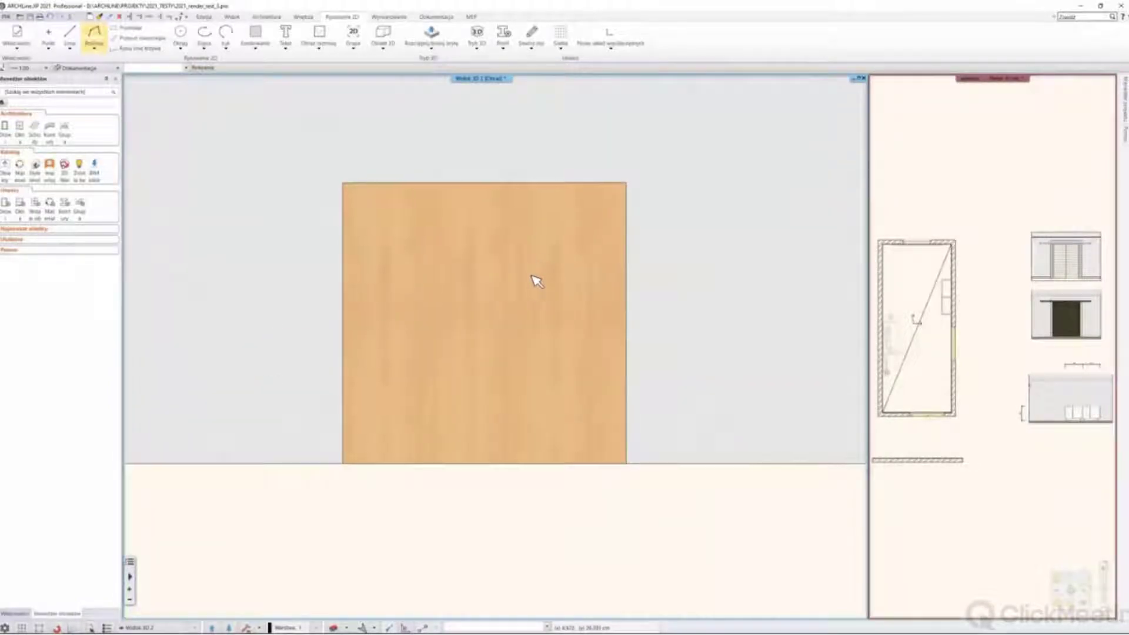
Draw a circle near the upper-left corner of the box's plain side face and leave the circle command
click(94, 36)
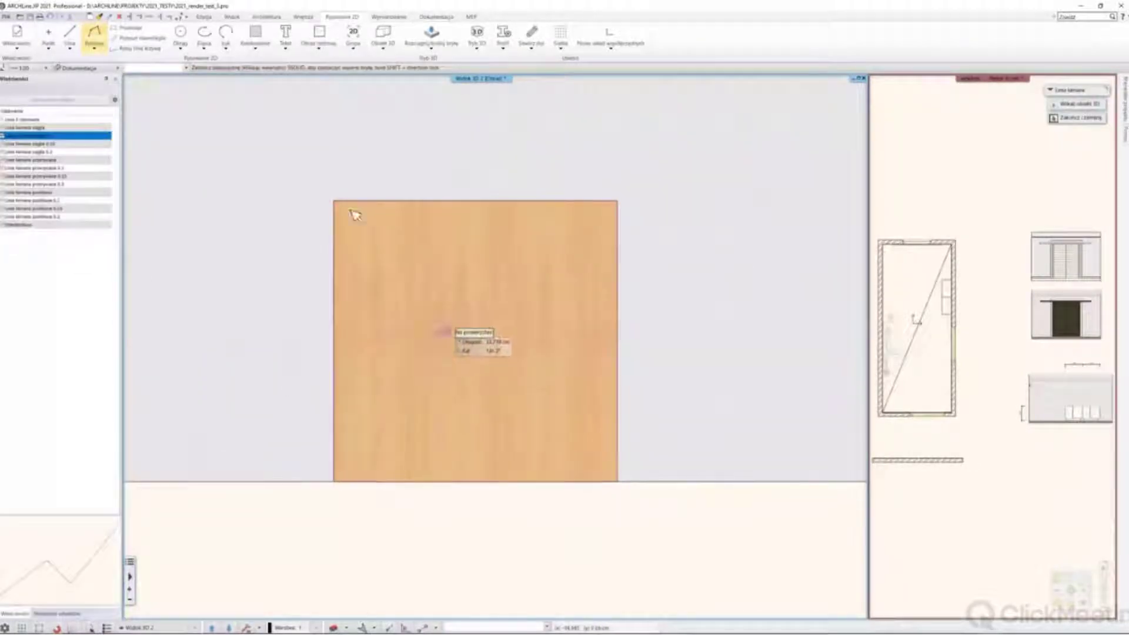
click(180, 36)
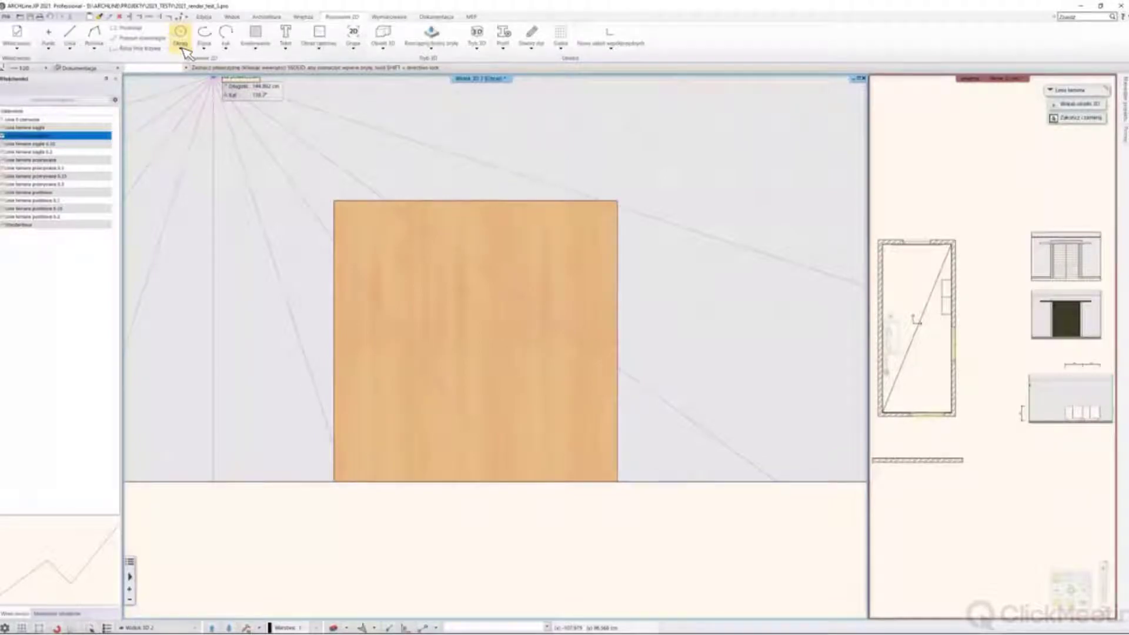
click(182, 50)
click(226, 69)
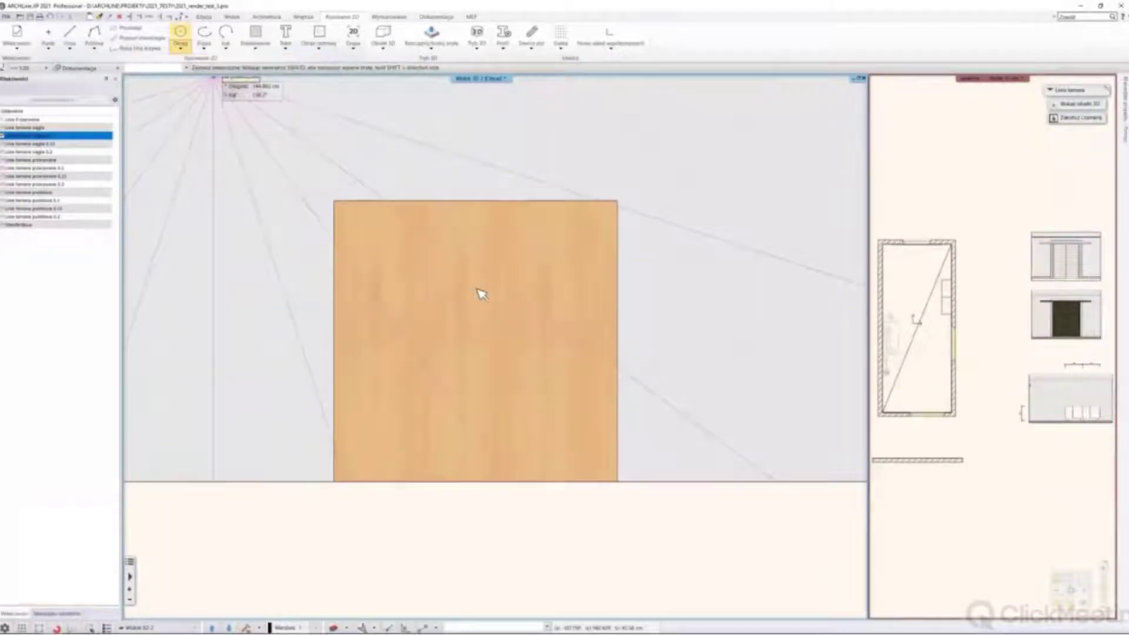
click(475, 341)
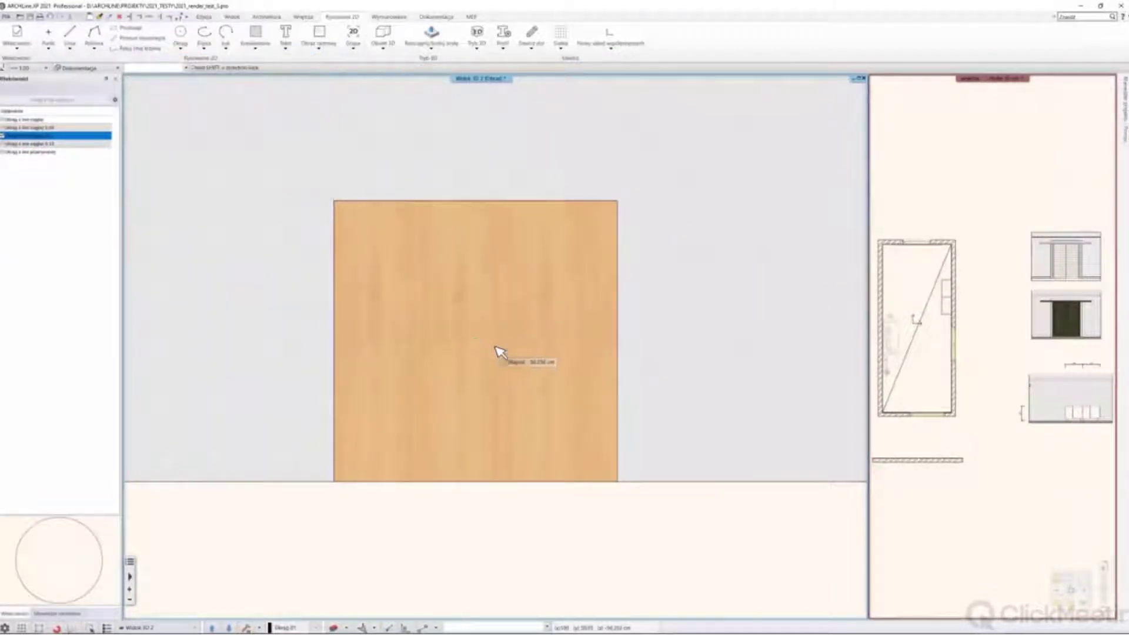
click(404, 288)
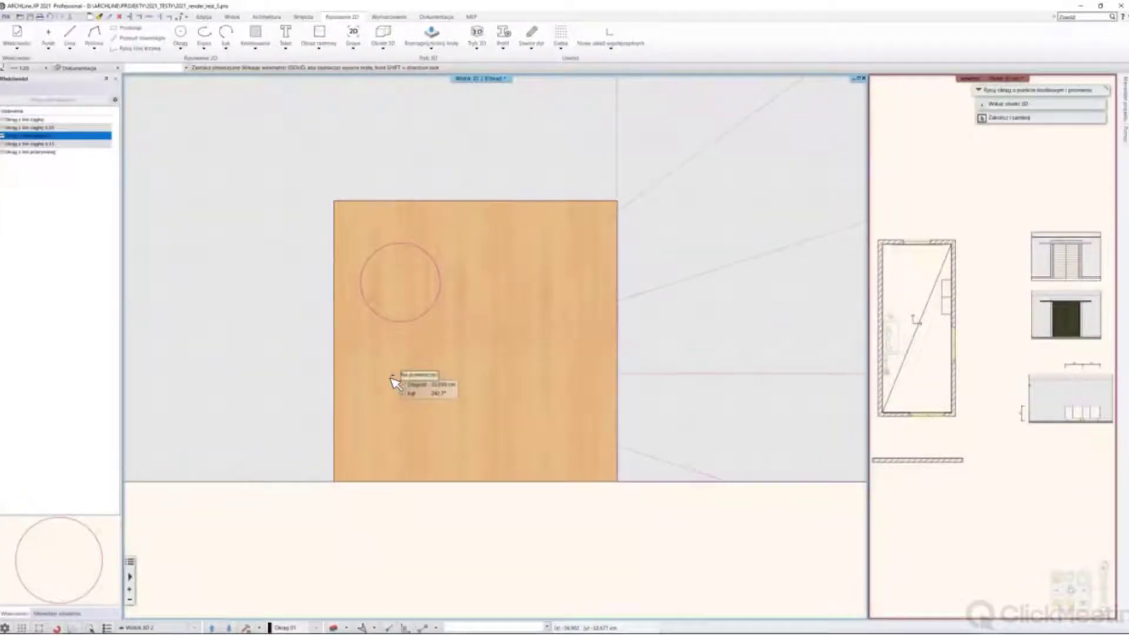
middle_drag(344, 311, 398, 365)
scroll(399, 366, down, 3)
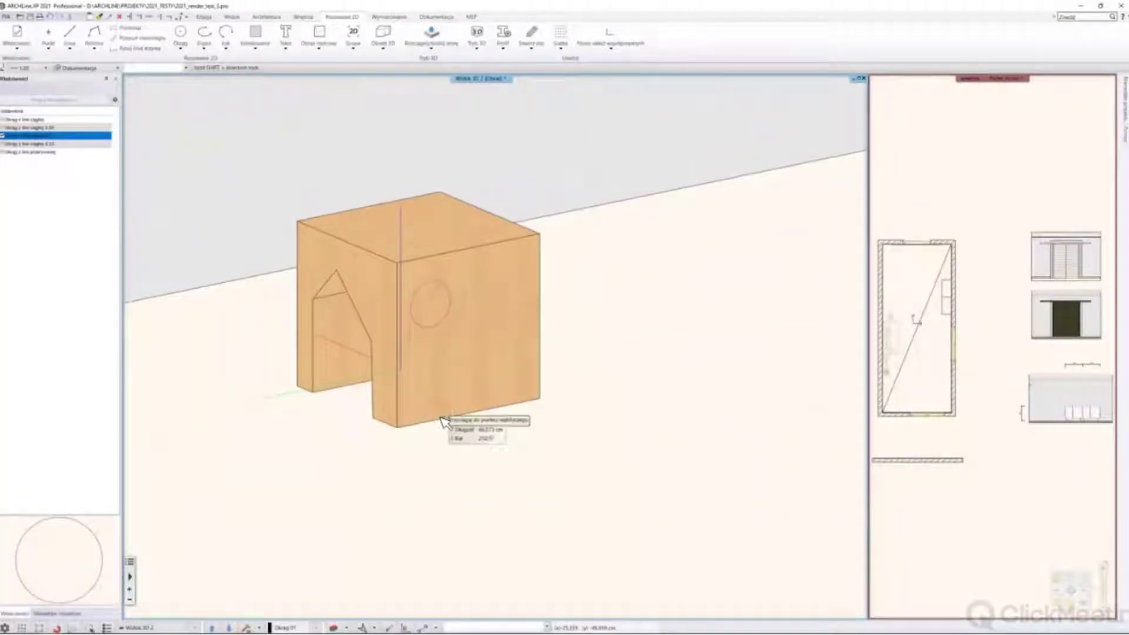
key(Escape)
Pull the circular area of the side face outward with the push-pull tool to form a protruding cylinder
click(431, 32)
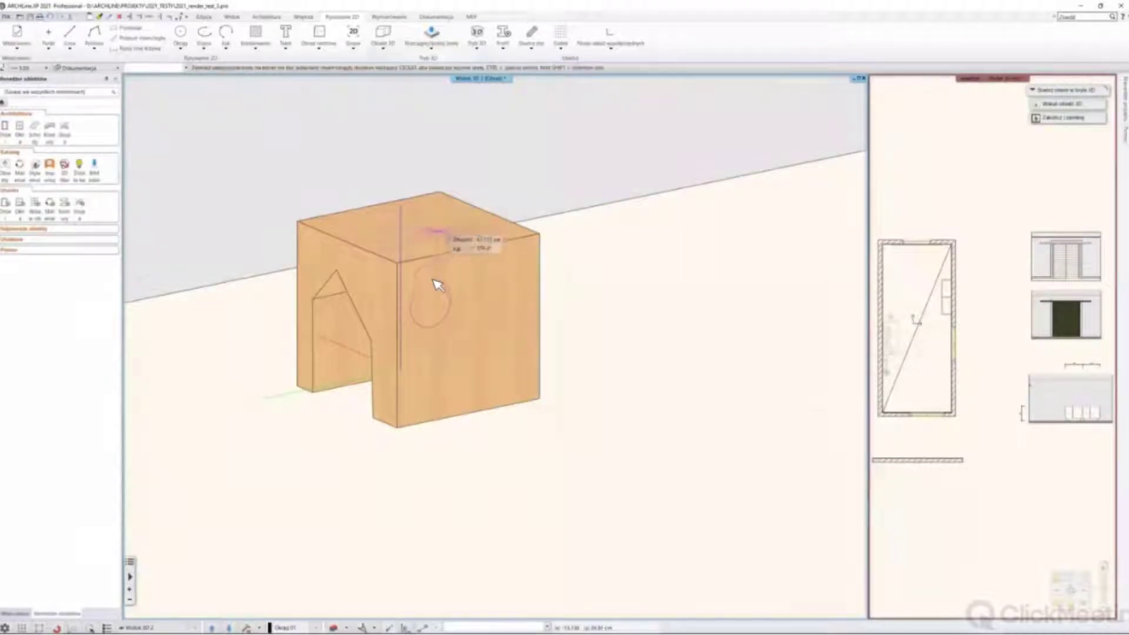
click(438, 309)
middle_drag(492, 453, 496, 375)
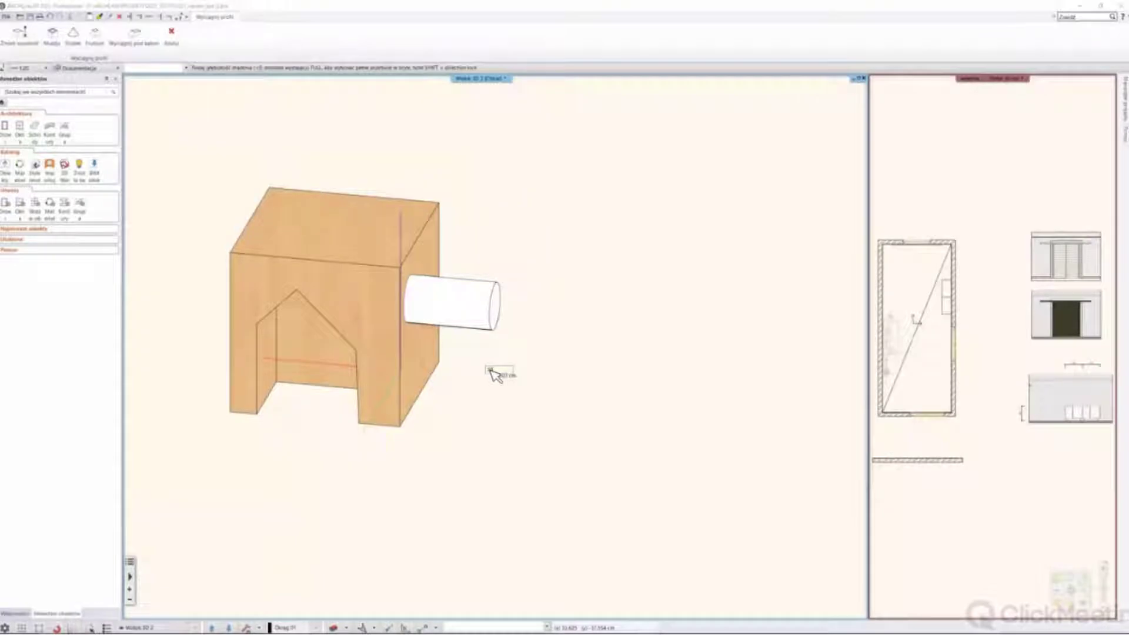
click(496, 375)
key(Escape)
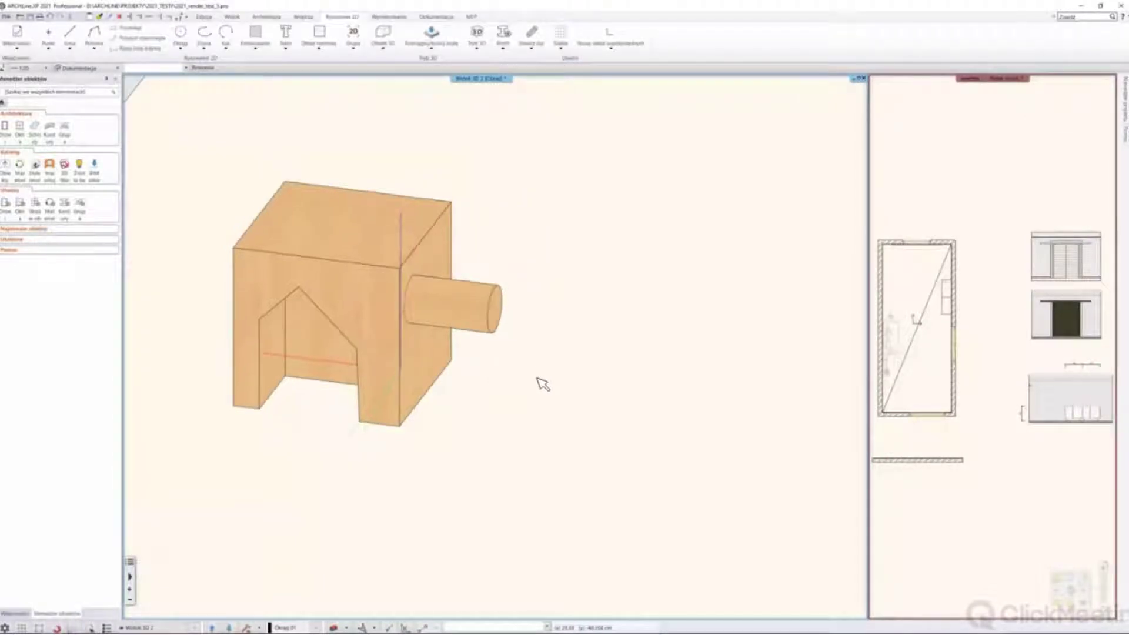
Try to round the box's upper edge along the face opposite the house-shaped recess
mouse_move(539, 382)
middle_down()
mouse_move(479, 438)
mouse_move(547, 366)
middle_up()
middle_drag(315, 267, 205, 288)
middle_drag(329, 284, 503, 295)
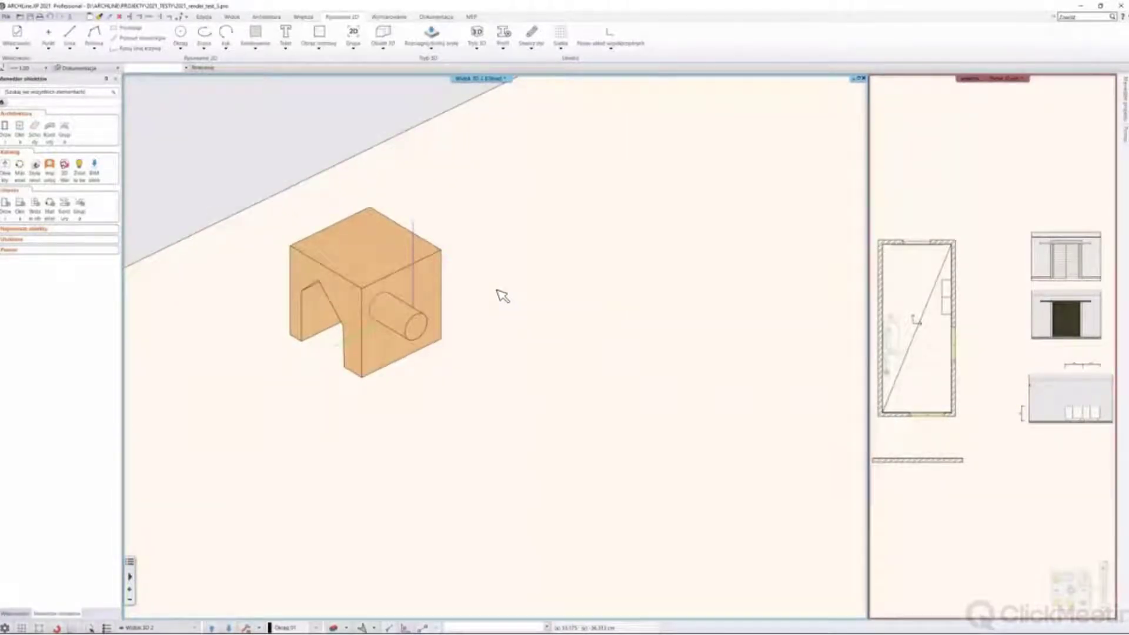
middle_drag(502, 296, 435, 272)
scroll(435, 273, up, 3)
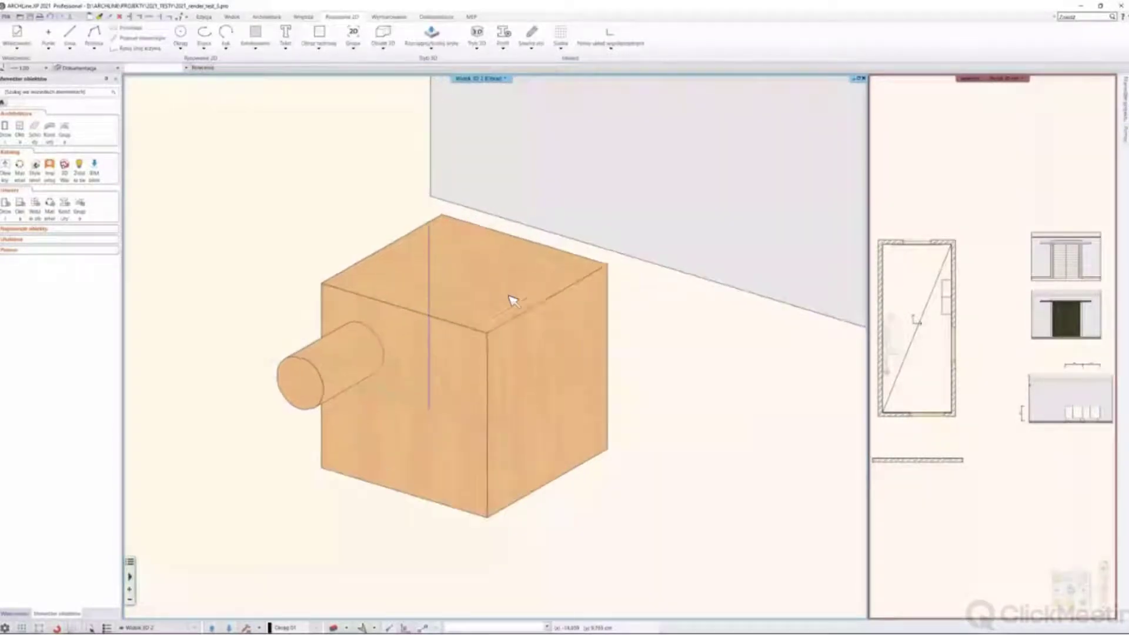
click(475, 53)
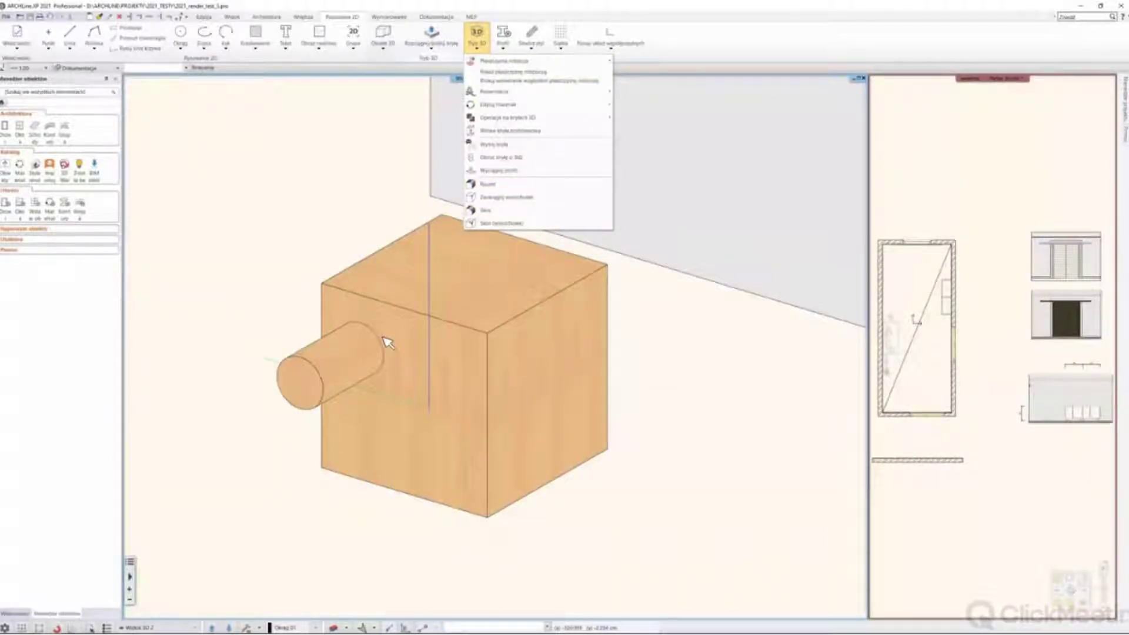
click(490, 184)
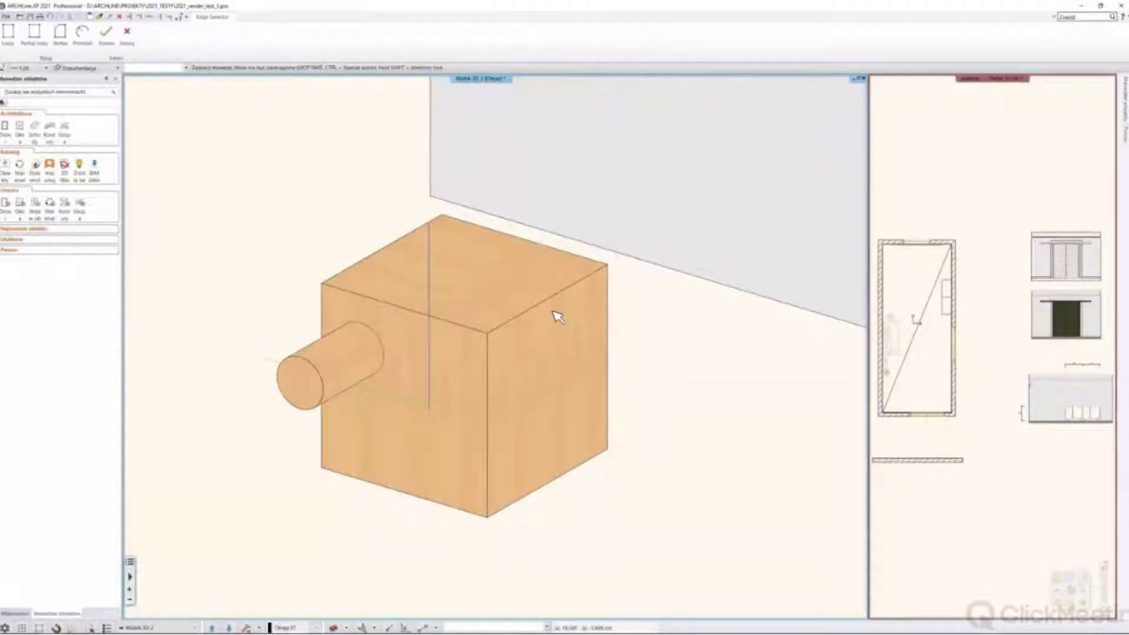
click(550, 359)
mouse_move(499, 355)
middle_down()
mouse_move(527, 363)
mouse_move(505, 374)
middle_up()
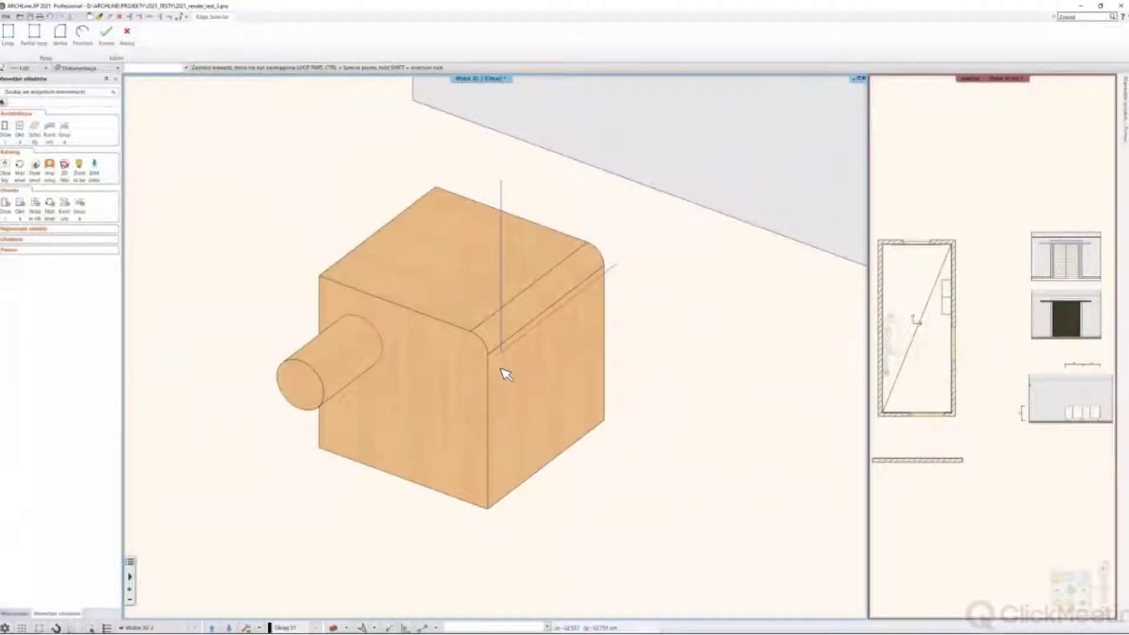
key(Escape)
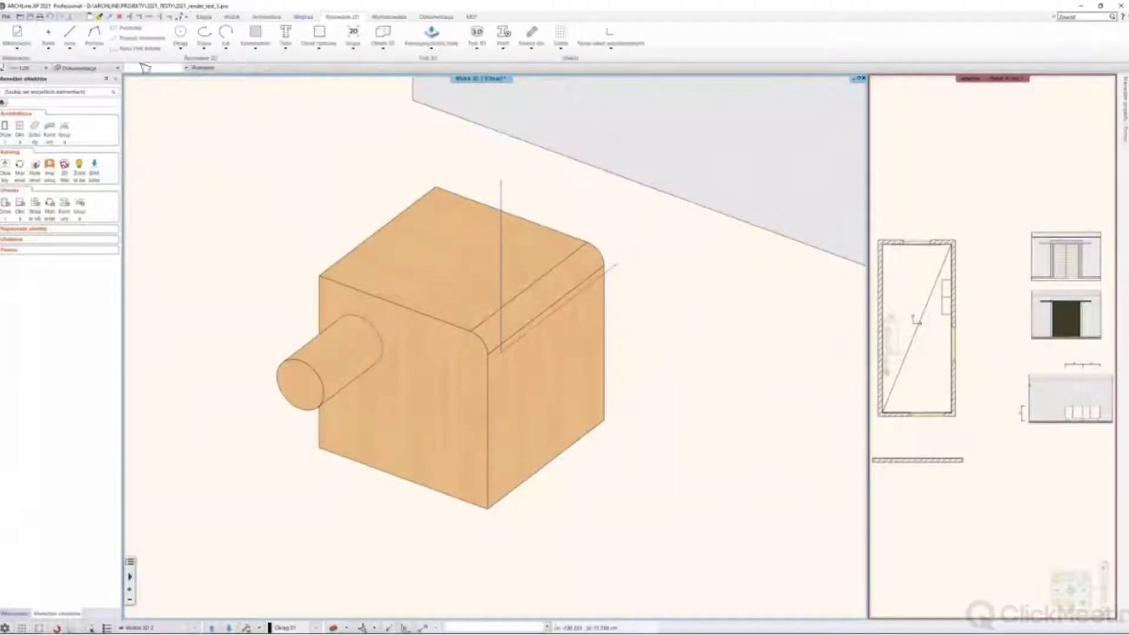
click(51, 17)
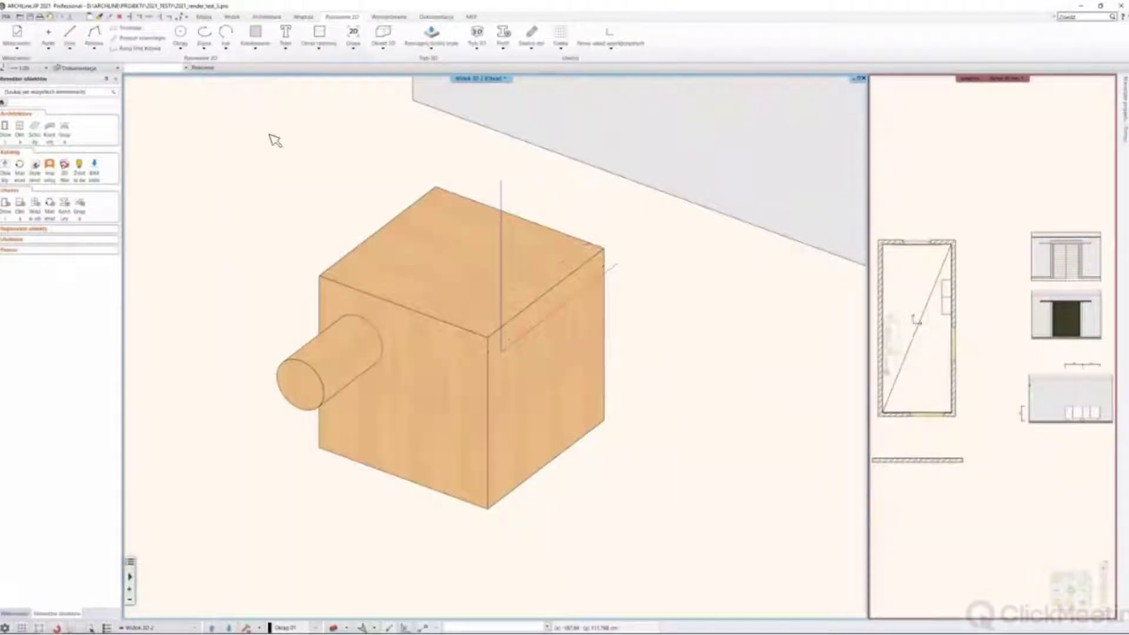
Round the box's upper corner vertex beside the cylinder's face with the vertex rounding tool, using an entered radius
click(477, 36)
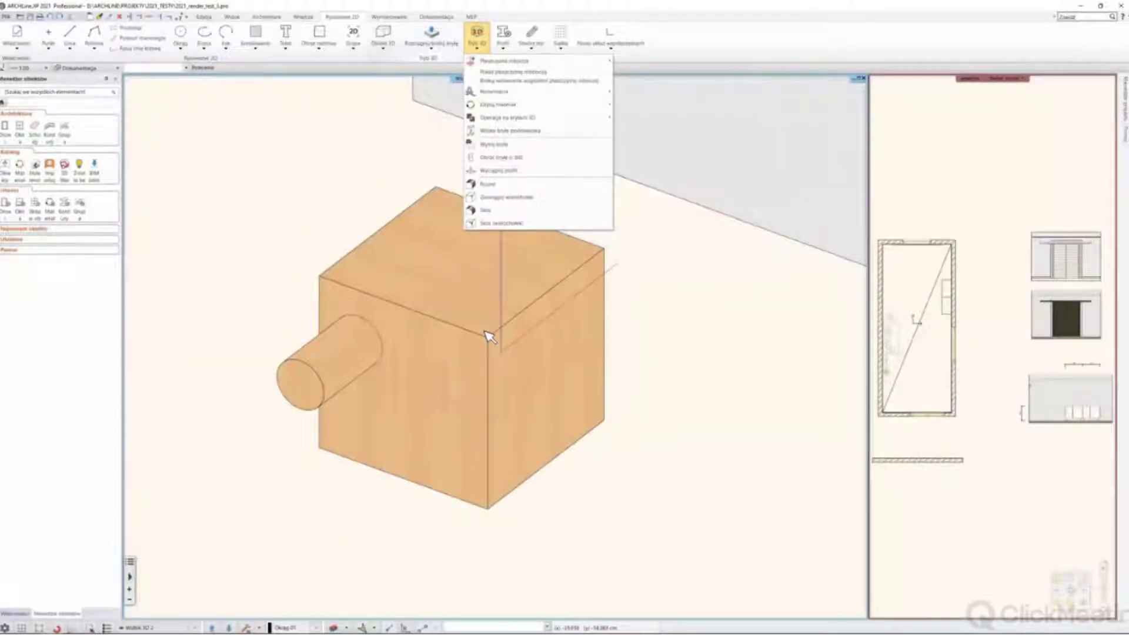
click(506, 198)
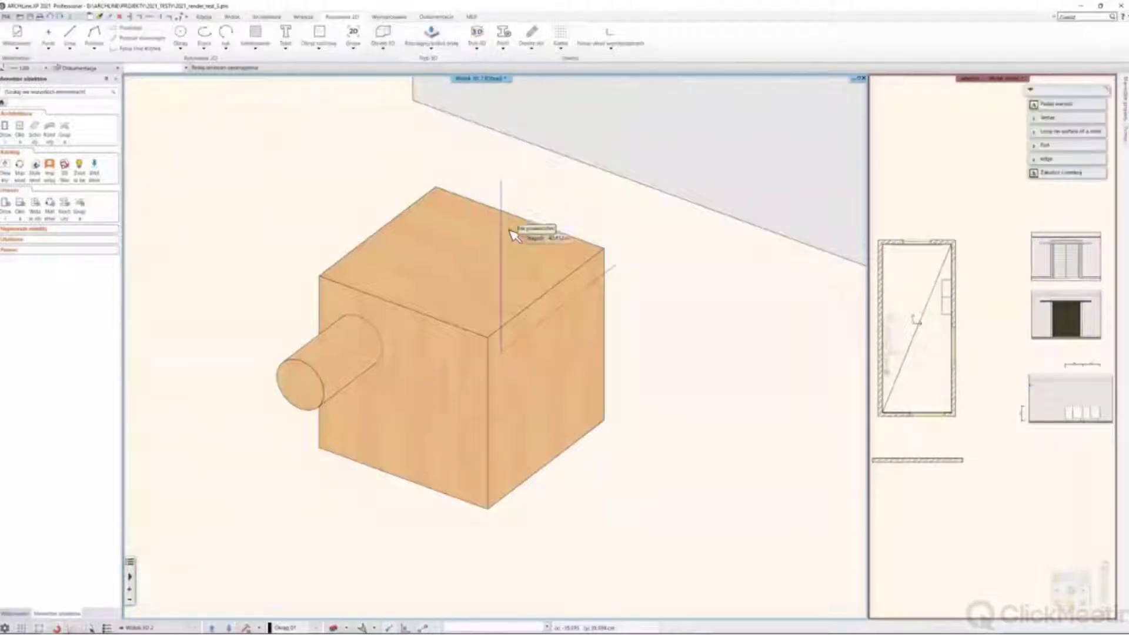
click(1058, 104)
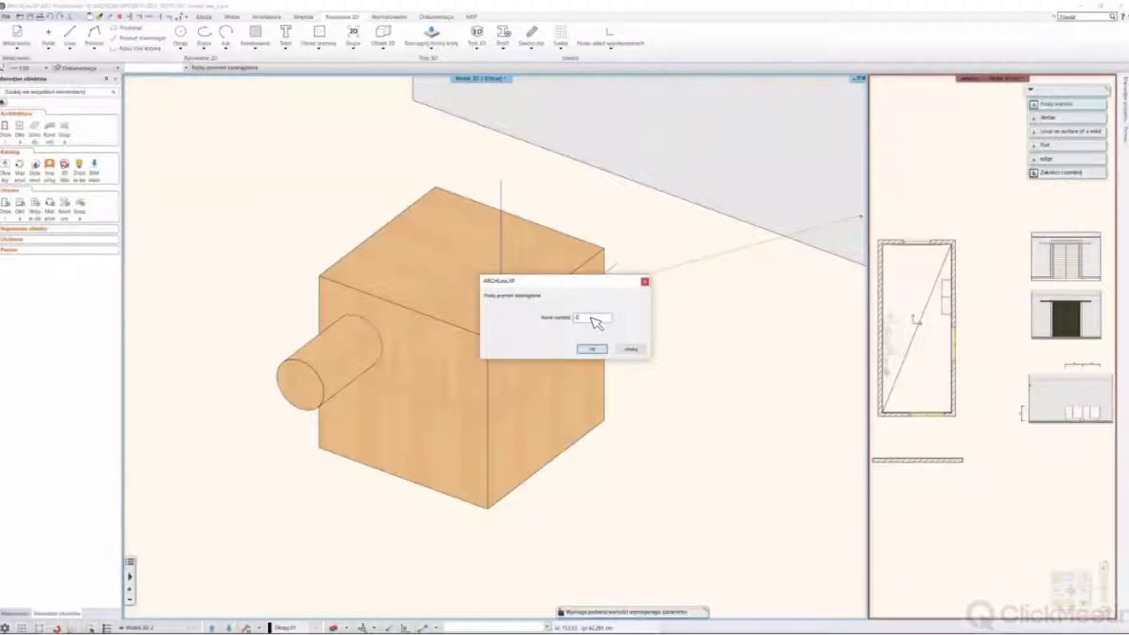
key(Return)
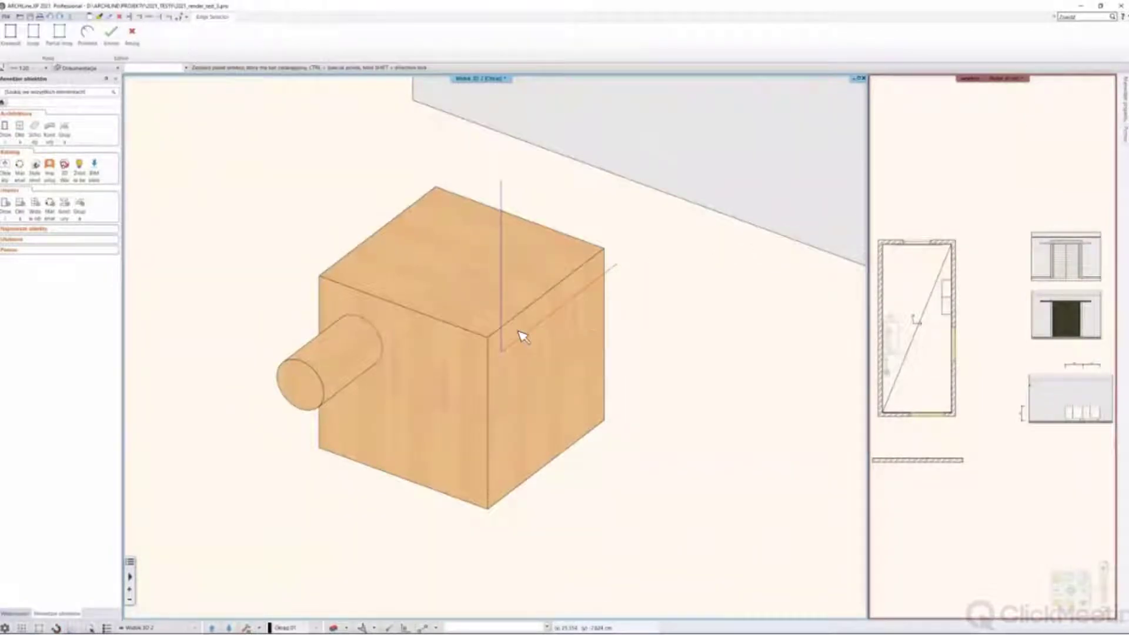
click(494, 338)
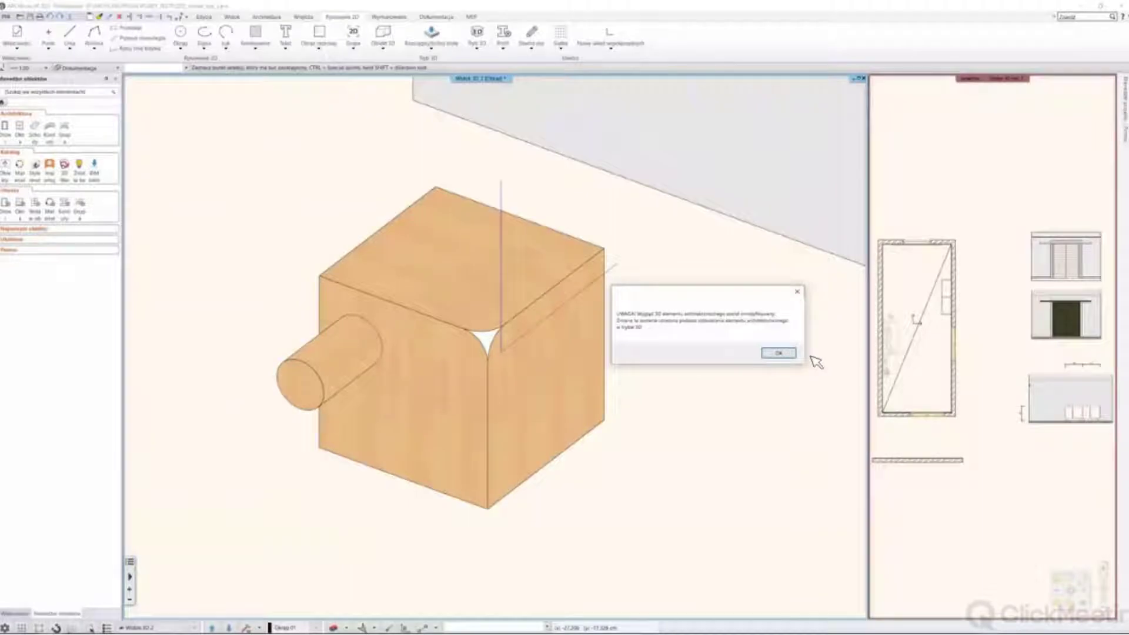
click(778, 353)
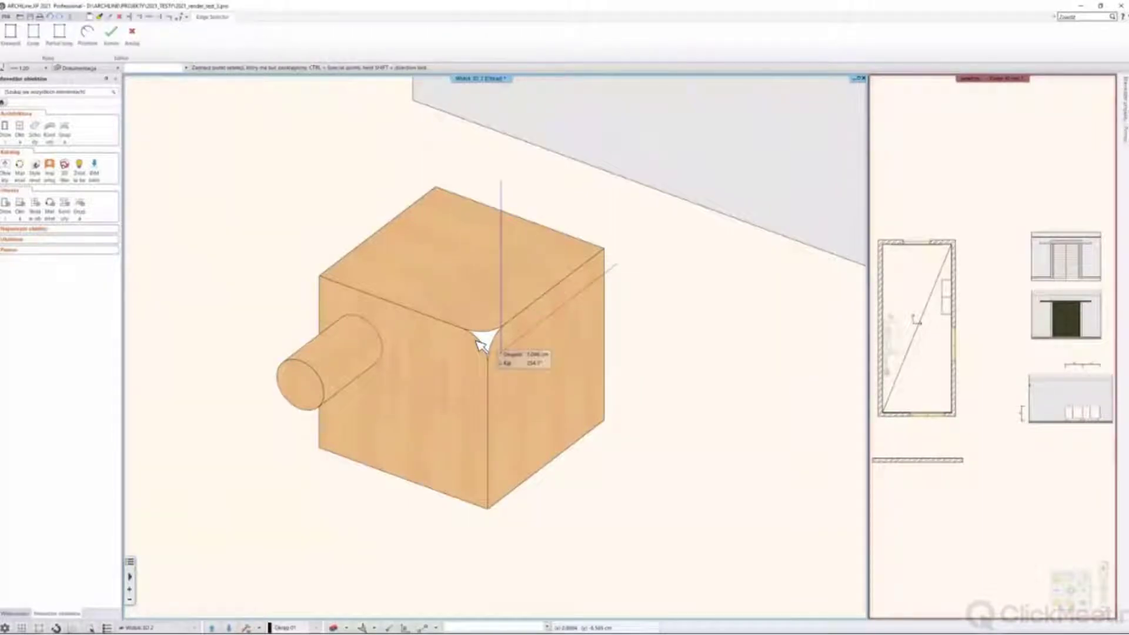
key(Return)
Apply the box's wood material to the white surface of the rounded corner with the surface material editing command
scroll(538, 350, up, 6)
middle_drag(545, 358, 573, 398)
middle_drag(516, 335, 487, 377)
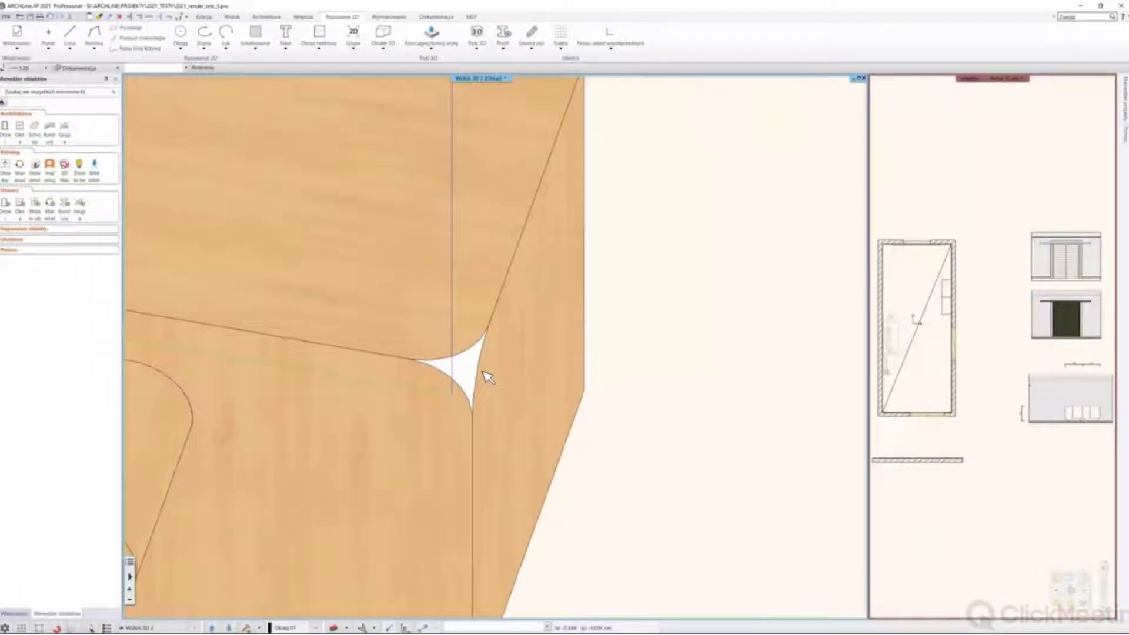
click(477, 40)
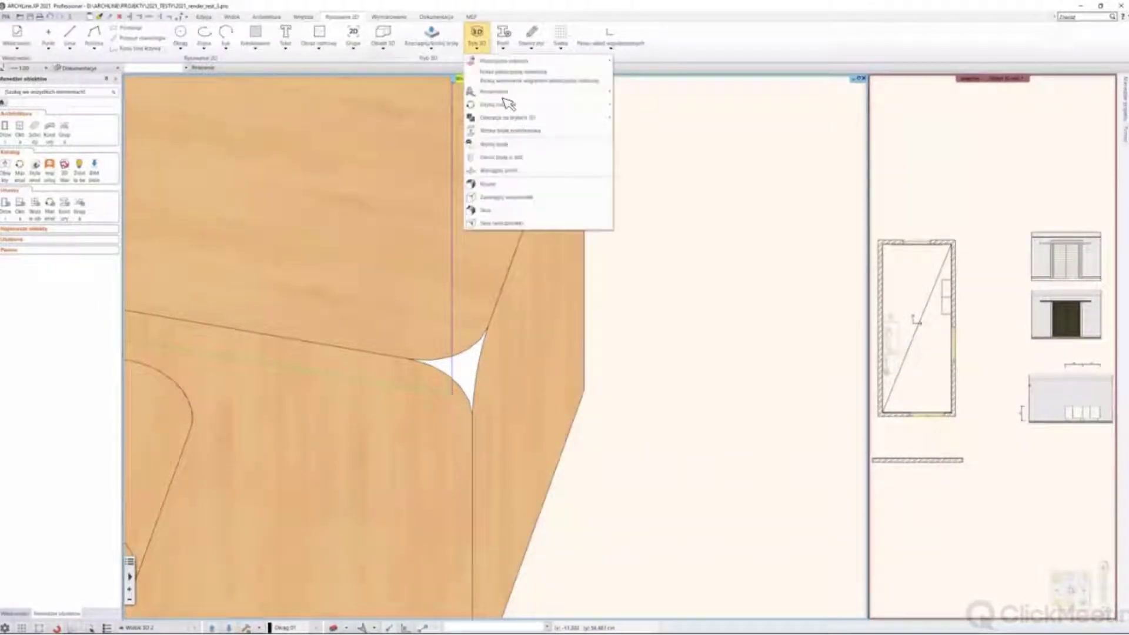
mouse_move(533, 111)
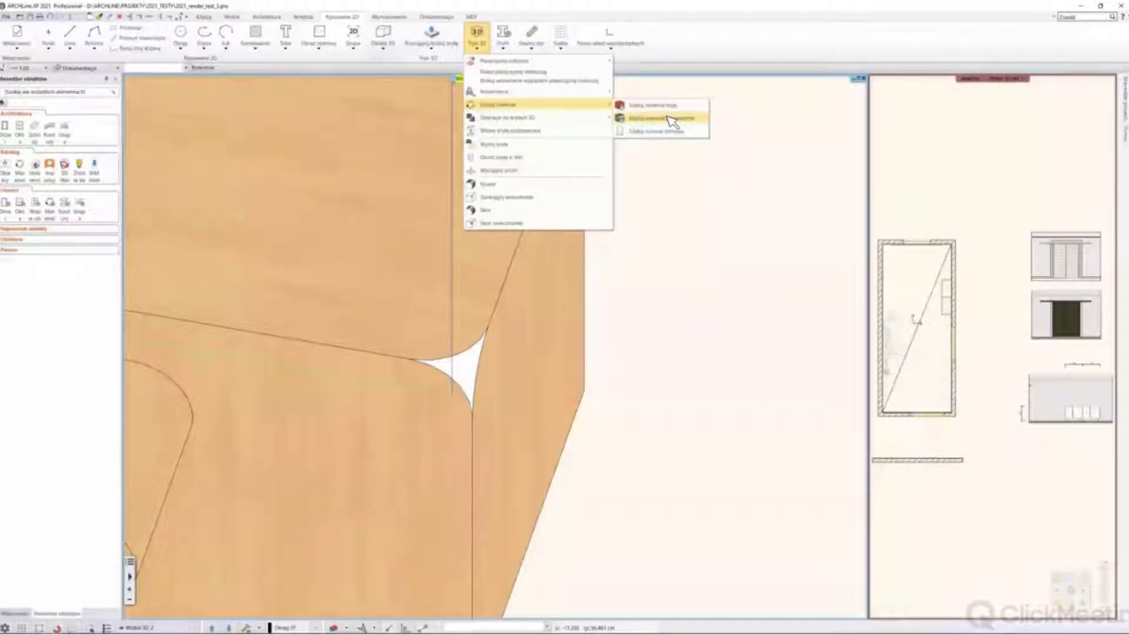
click(653, 119)
scroll(488, 370, up, 2)
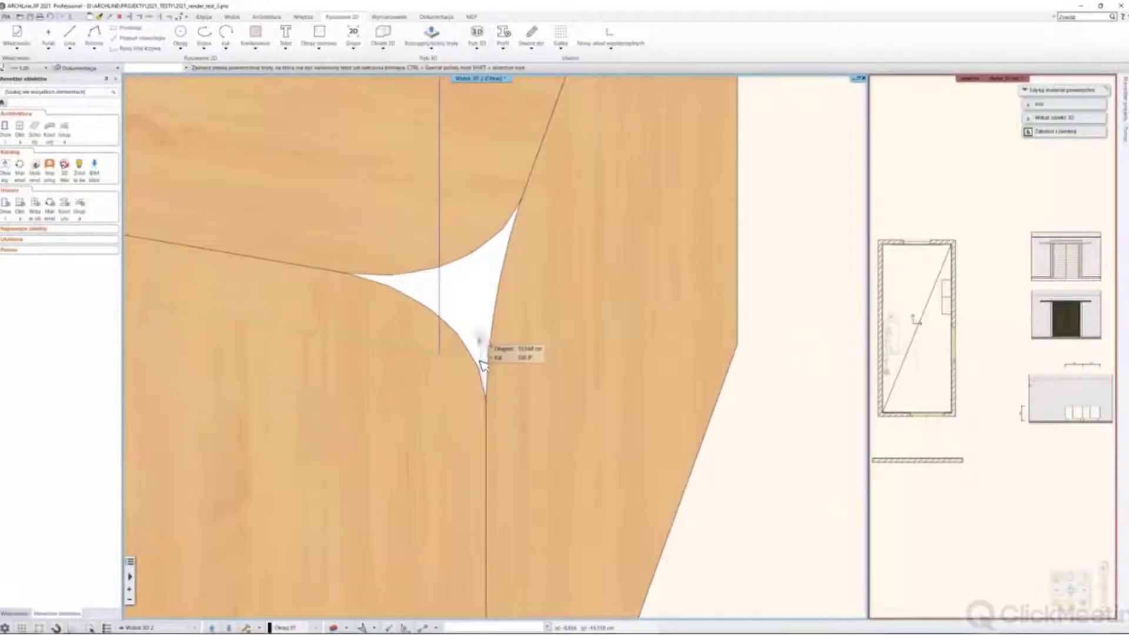
click(456, 265)
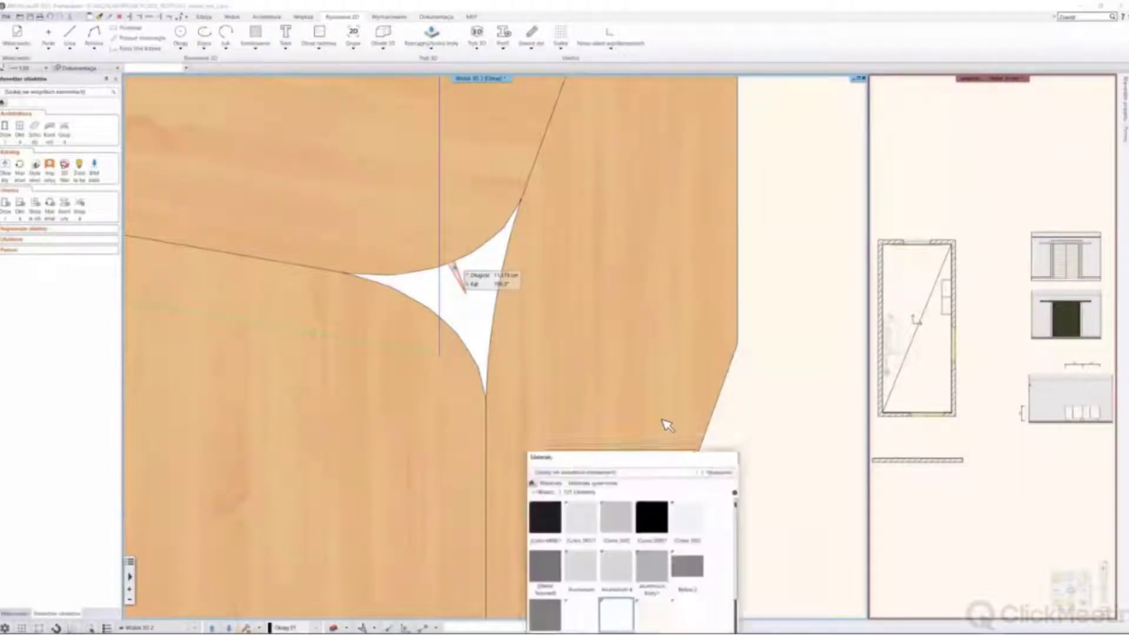
click(574, 461)
click(751, 496)
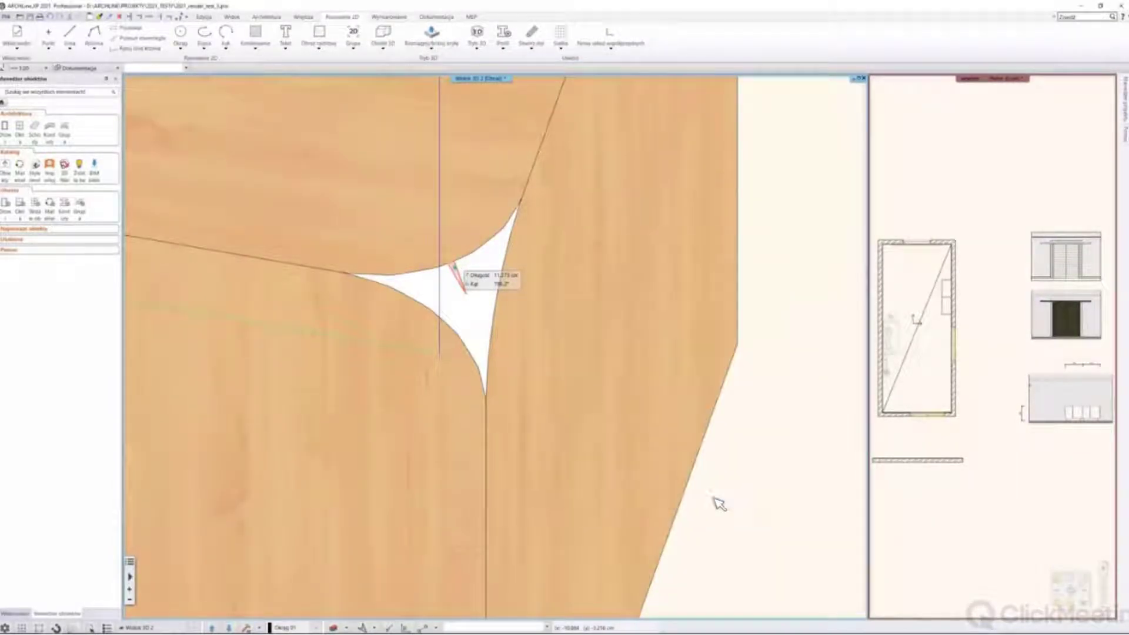
click(469, 296)
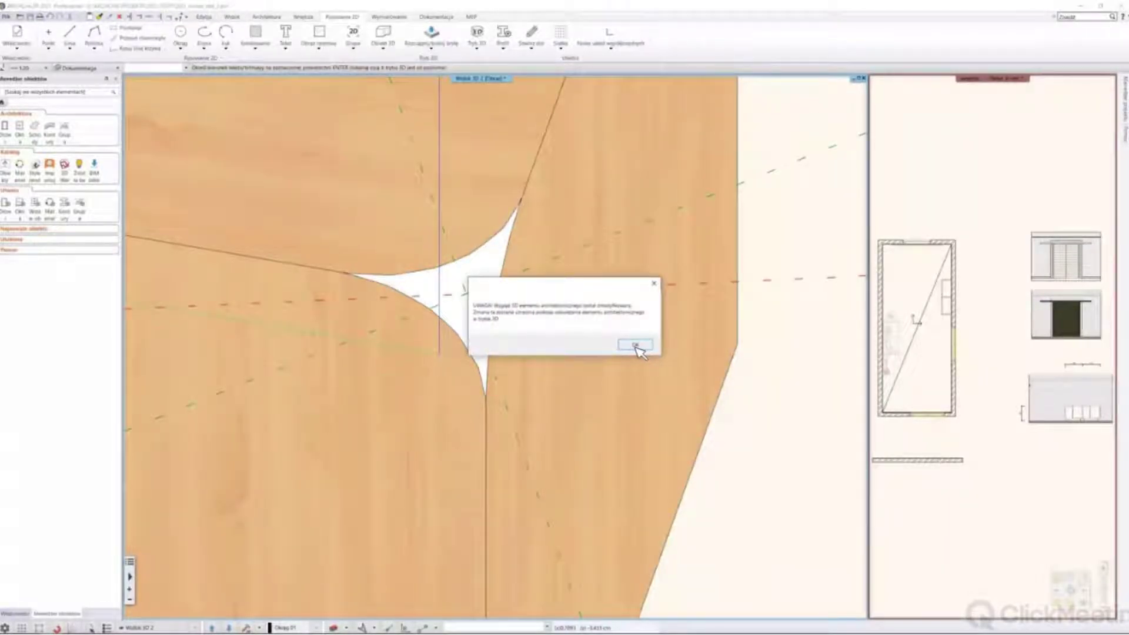
click(635, 345)
scroll(582, 353, down, 5)
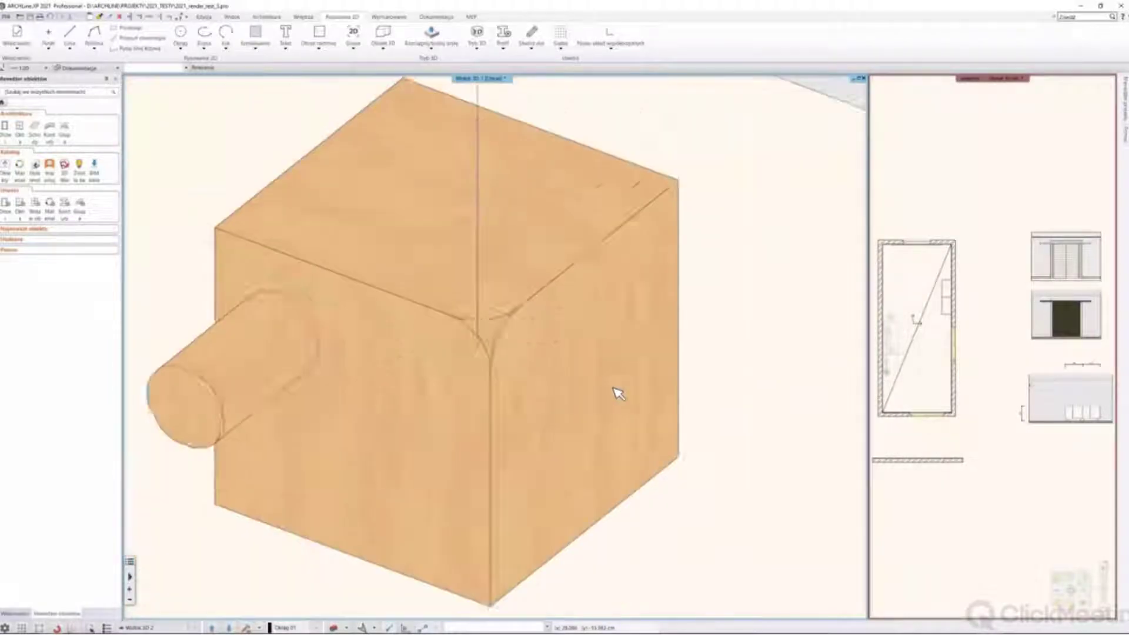
scroll(617, 393, down, 3)
mouse_move(521, 442)
middle_down()
mouse_move(559, 443)
mouse_move(517, 443)
mouse_move(533, 455)
middle_up()
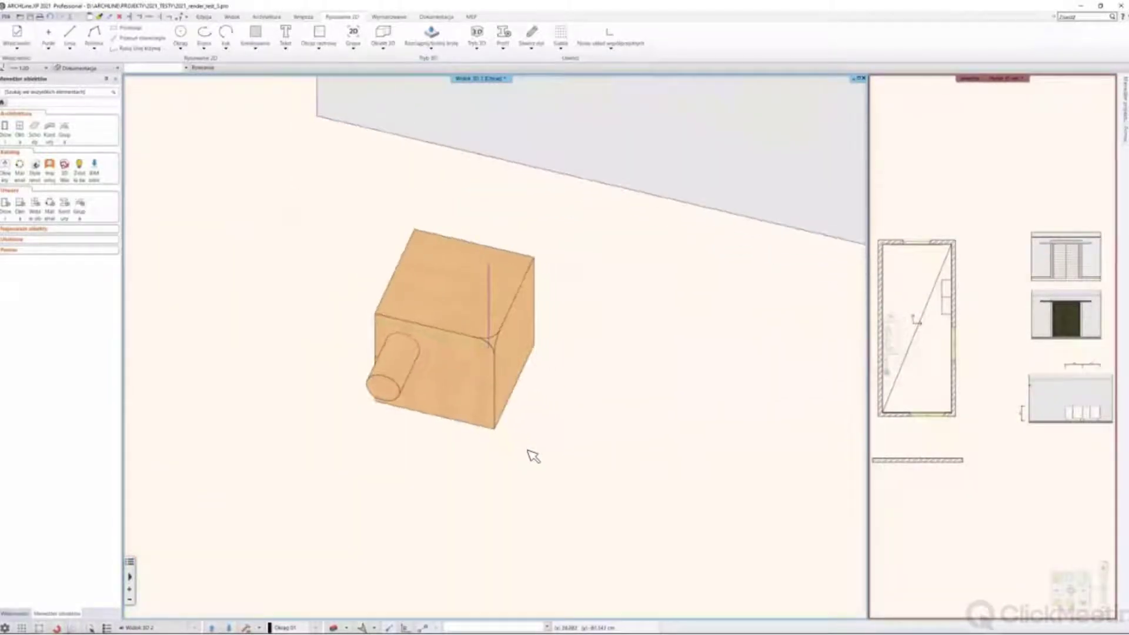
Select the modelled box and its circle outline, and examine the recess, cylinder and rounded corner from several sides
click(501, 330)
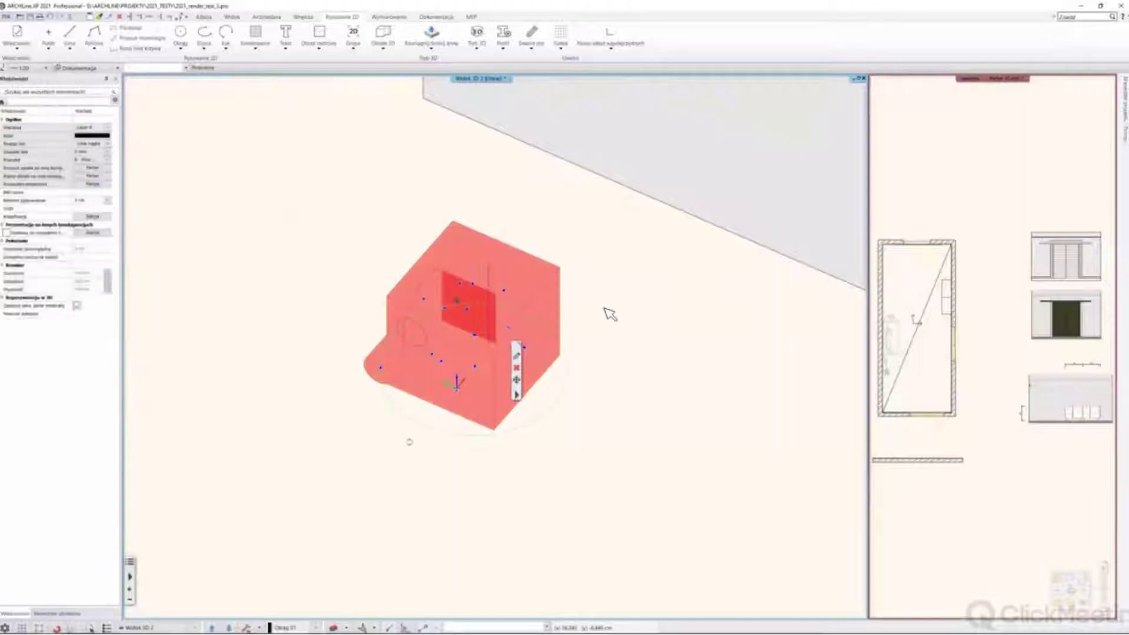
click(452, 470)
middle_drag(461, 468, 476, 345)
click(457, 277)
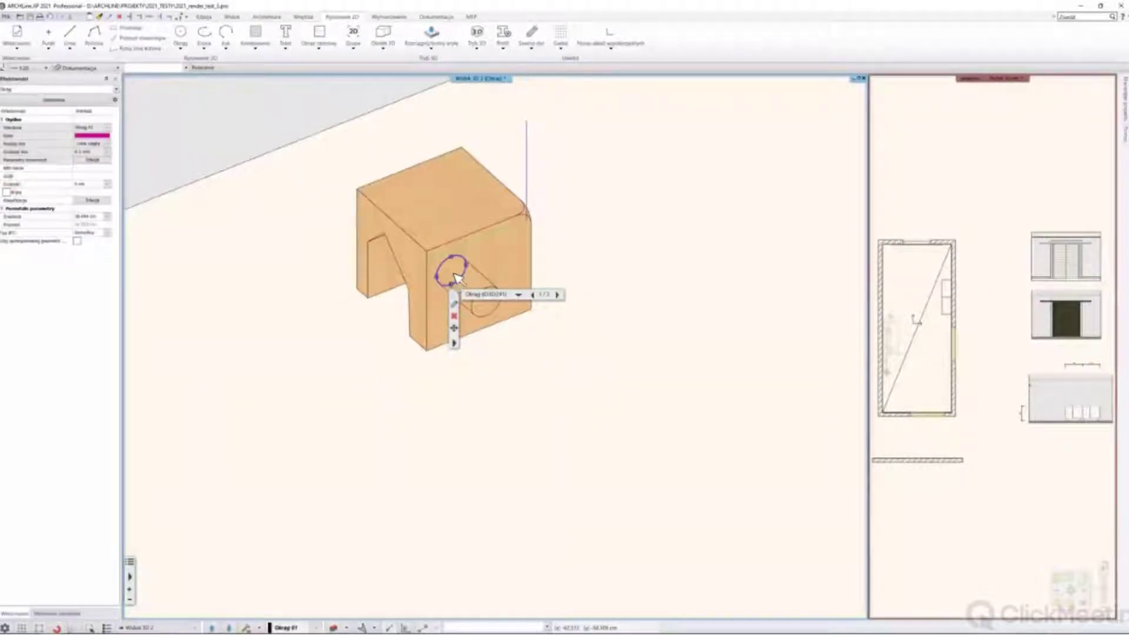
click(445, 234)
middle_drag(416, 267, 460, 333)
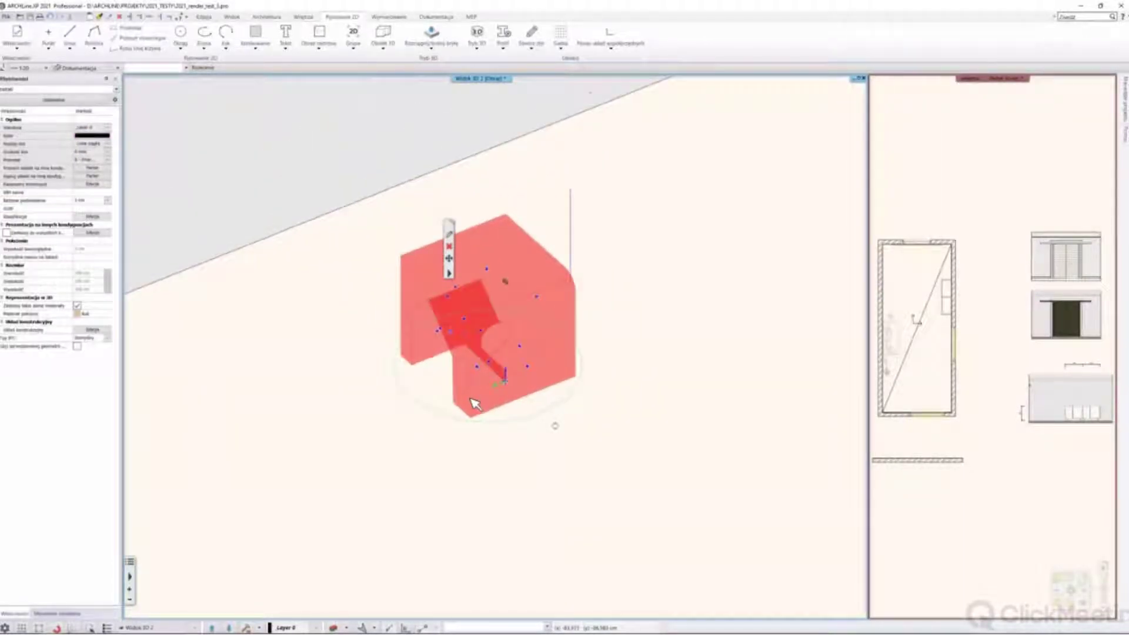
middle_drag(474, 404, 533, 372)
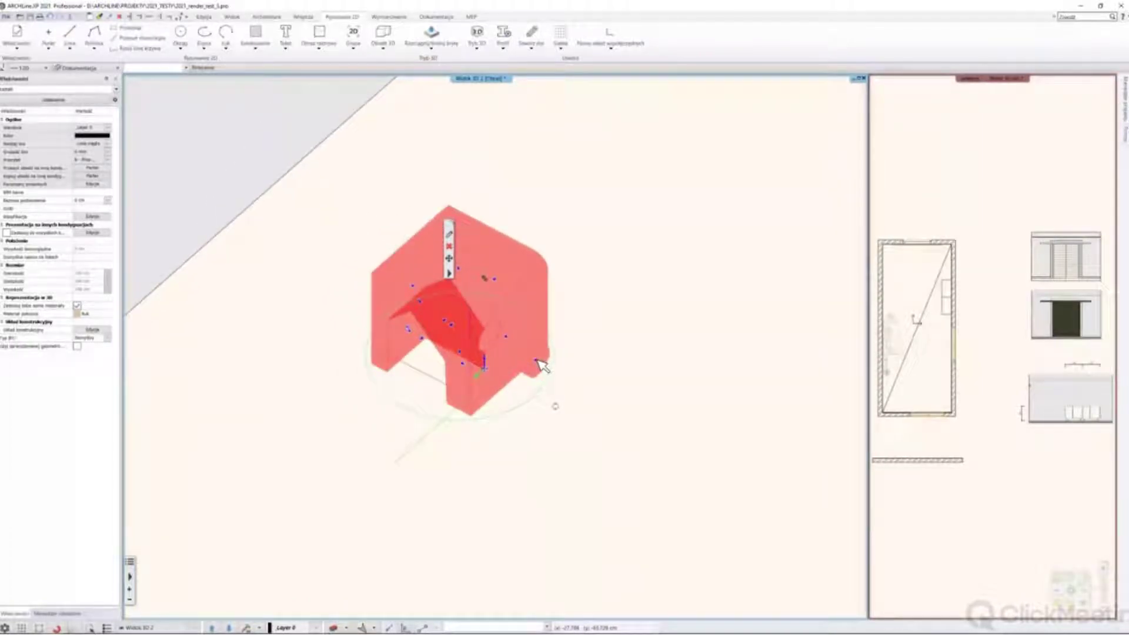
Pull the end face of the cylinder further outward from the box to lengthen the cylinder
drag(542, 364, 594, 392)
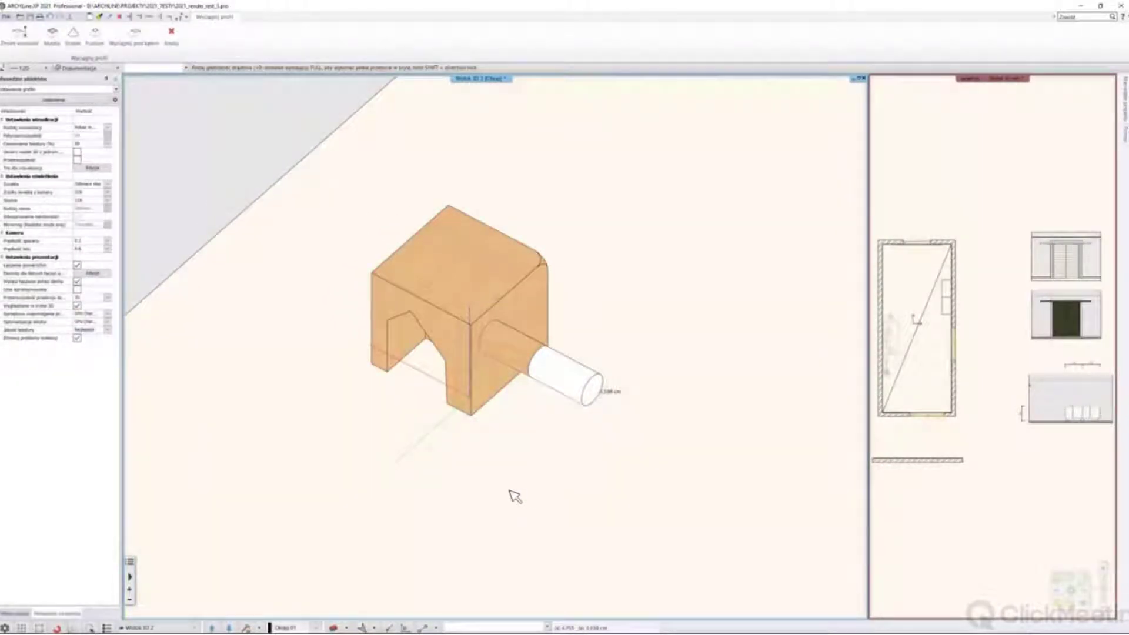
middle_drag(496, 475, 701, 394)
click(553, 411)
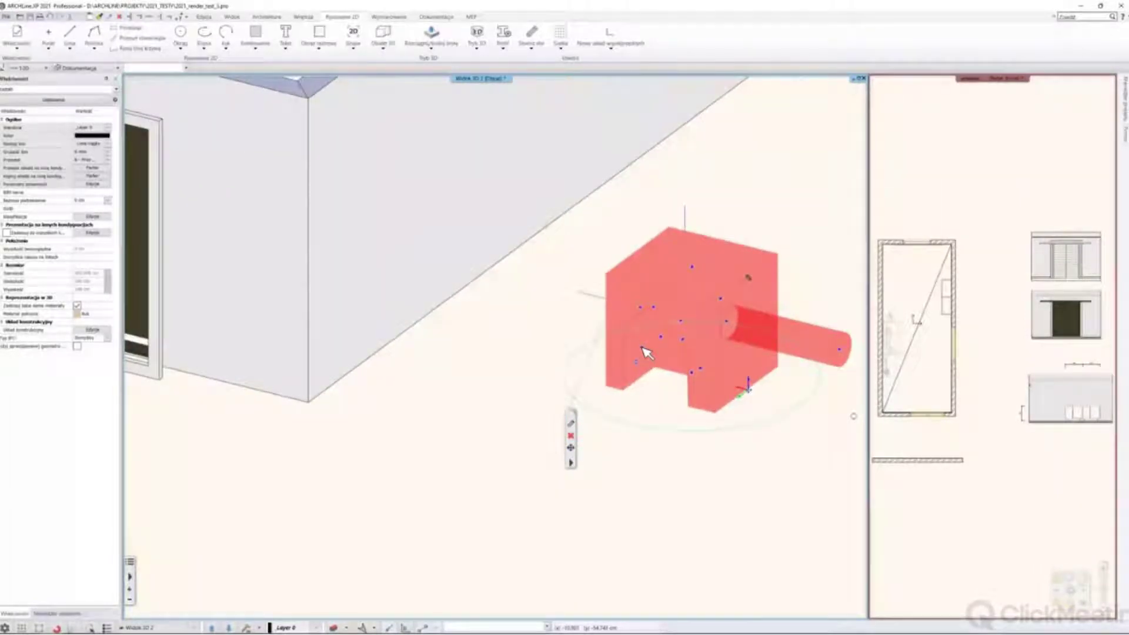
Push the vertical side face inside the house-shaped recess into the box to widen the recess
key(F9)
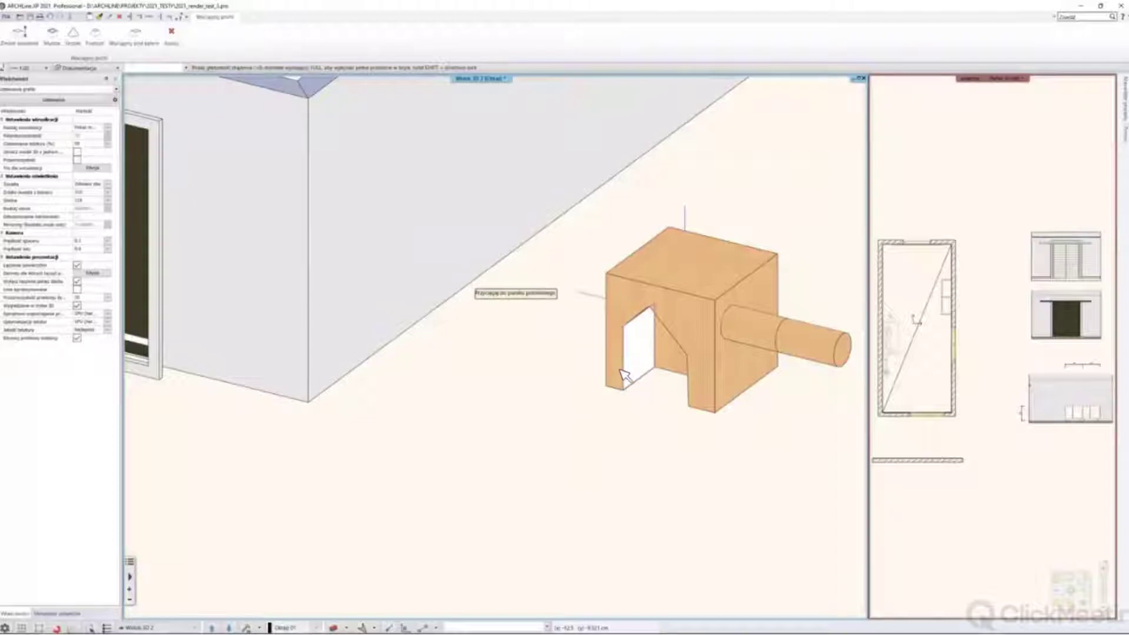
click(624, 375)
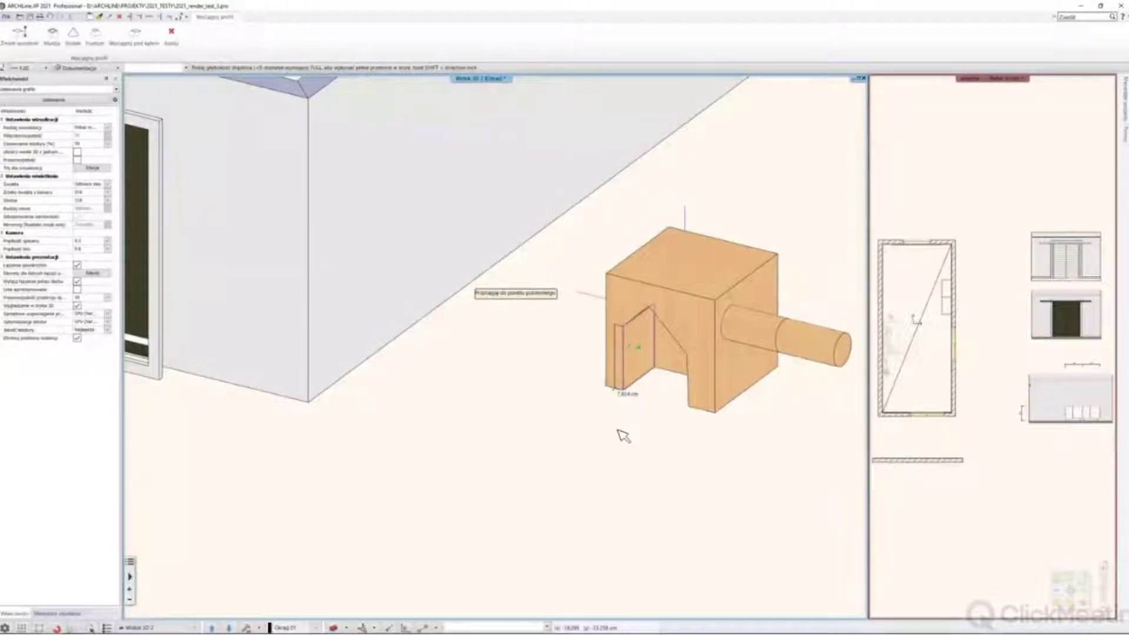
key(Escape)
Push-pull the narrow vertical face beside the back surface of the house-shaped recess to a new depth
shift+middle_drag(627, 423, 630, 331)
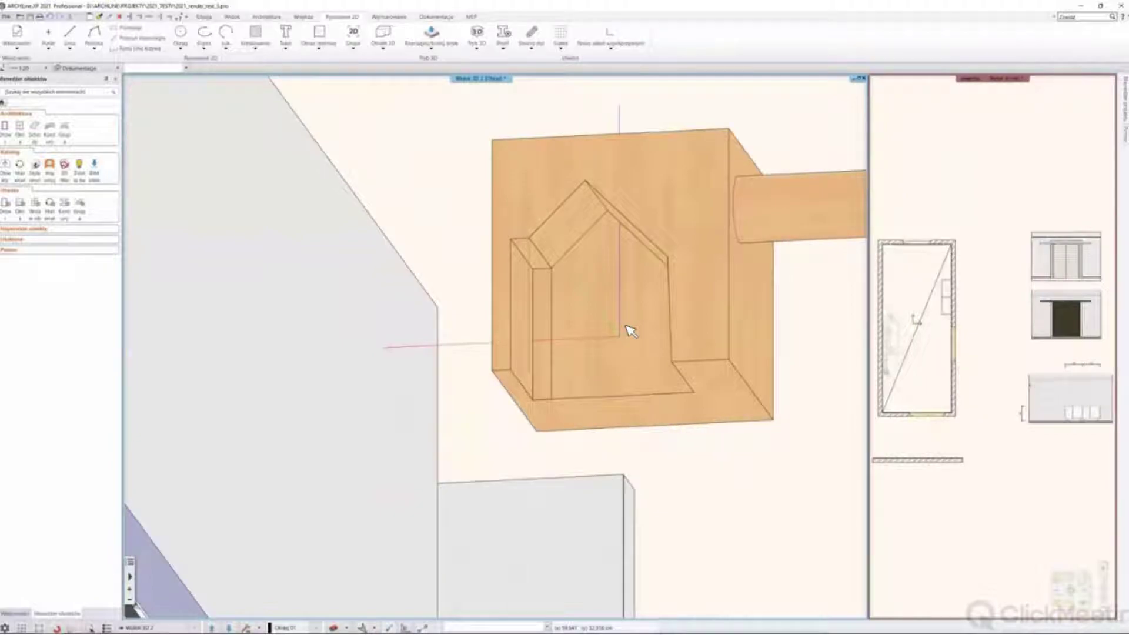
mouse_move(600, 318)
shift+middle_down()
mouse_move(580, 323)
mouse_move(609, 313)
shift+middle_up()
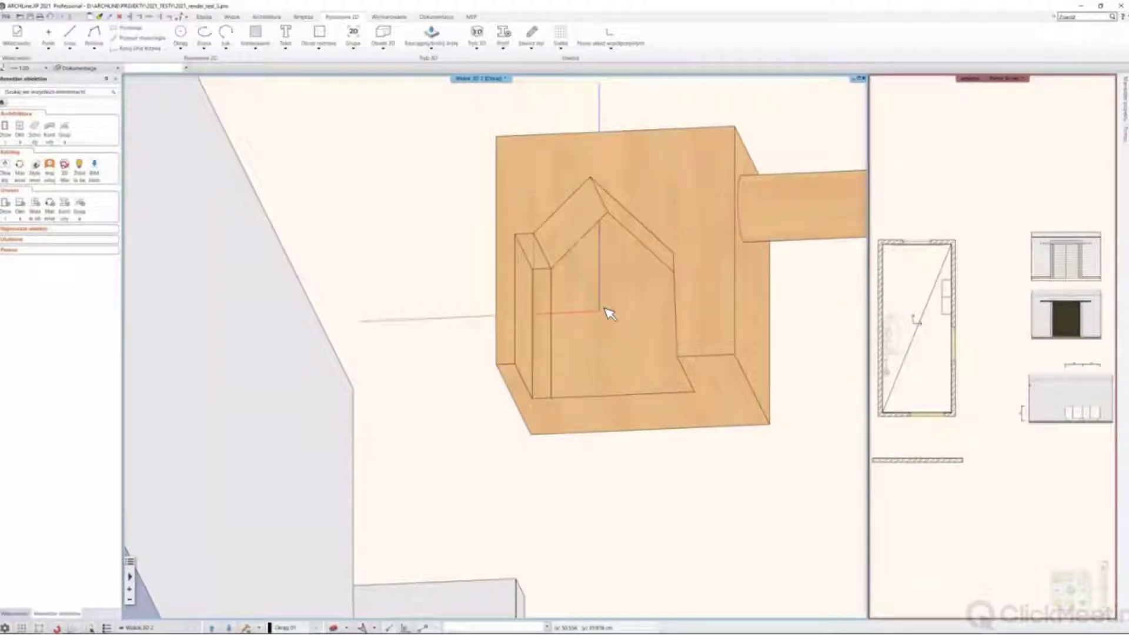
shift+middle_drag(608, 313, 592, 338)
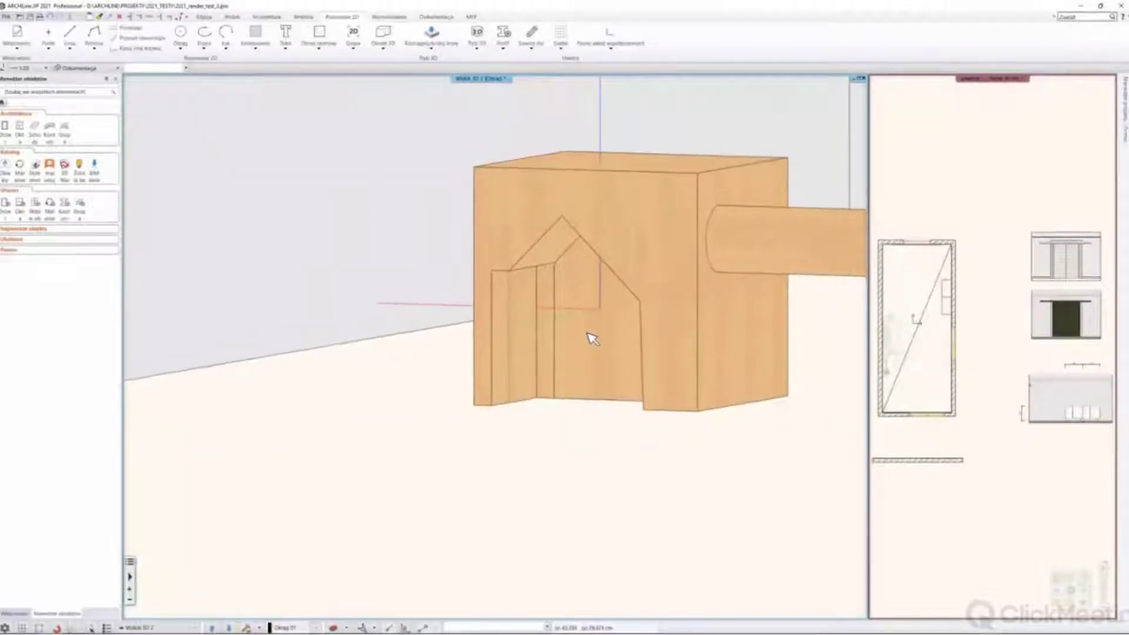
click(432, 34)
click(539, 329)
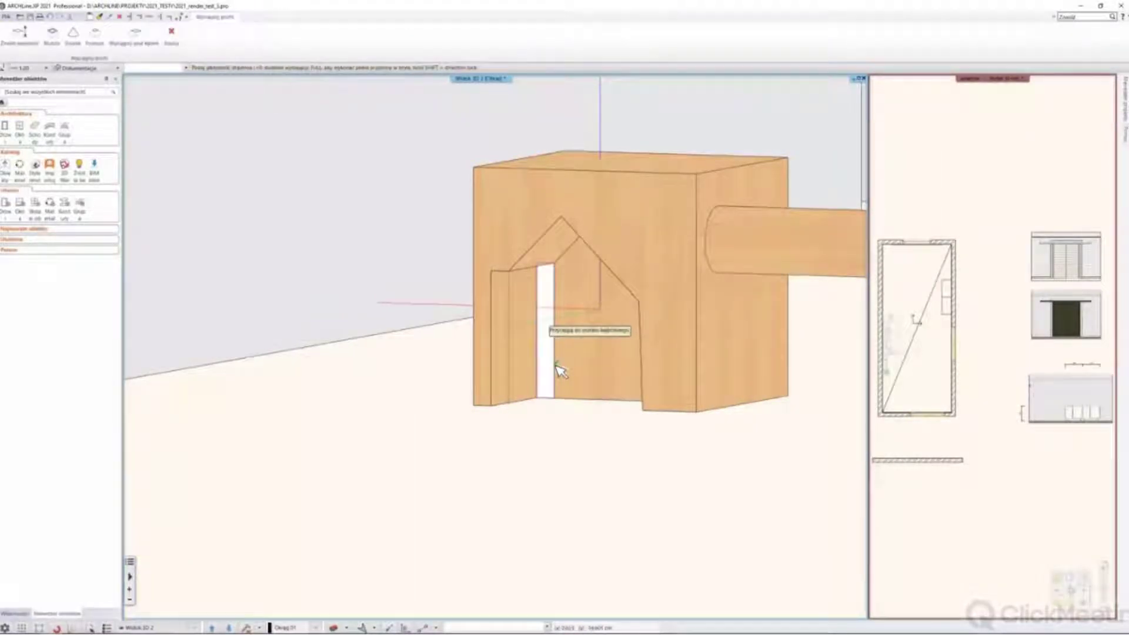
click(553, 472)
Delete the wooden box together with its cylinder from the 3D model
middle_drag(553, 471, 551, 284)
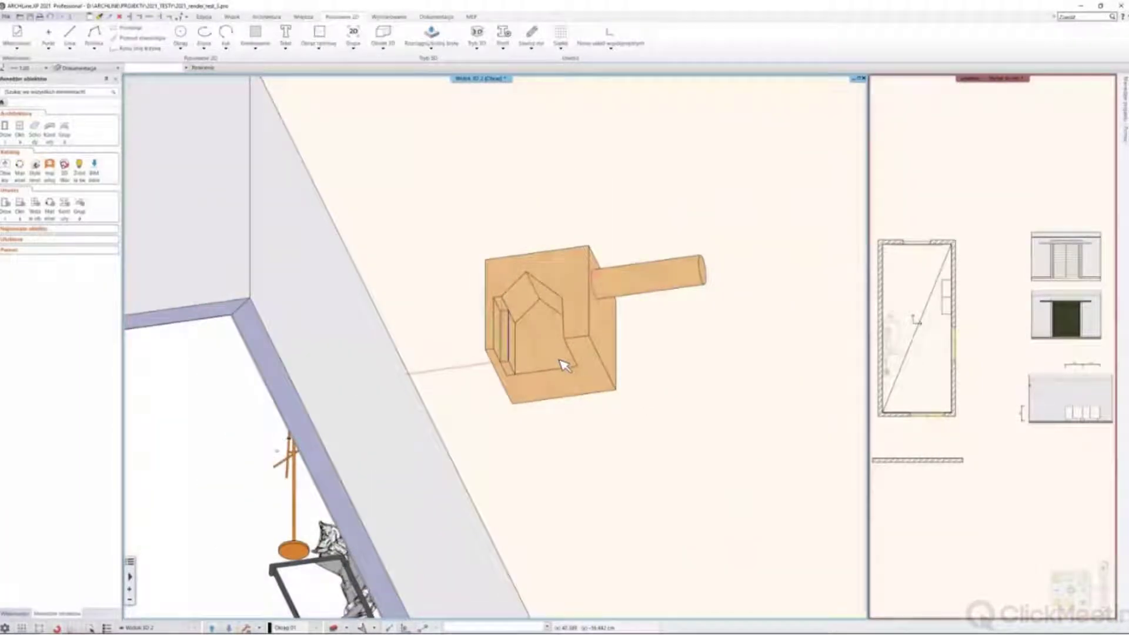
middle_drag(564, 365, 510, 373)
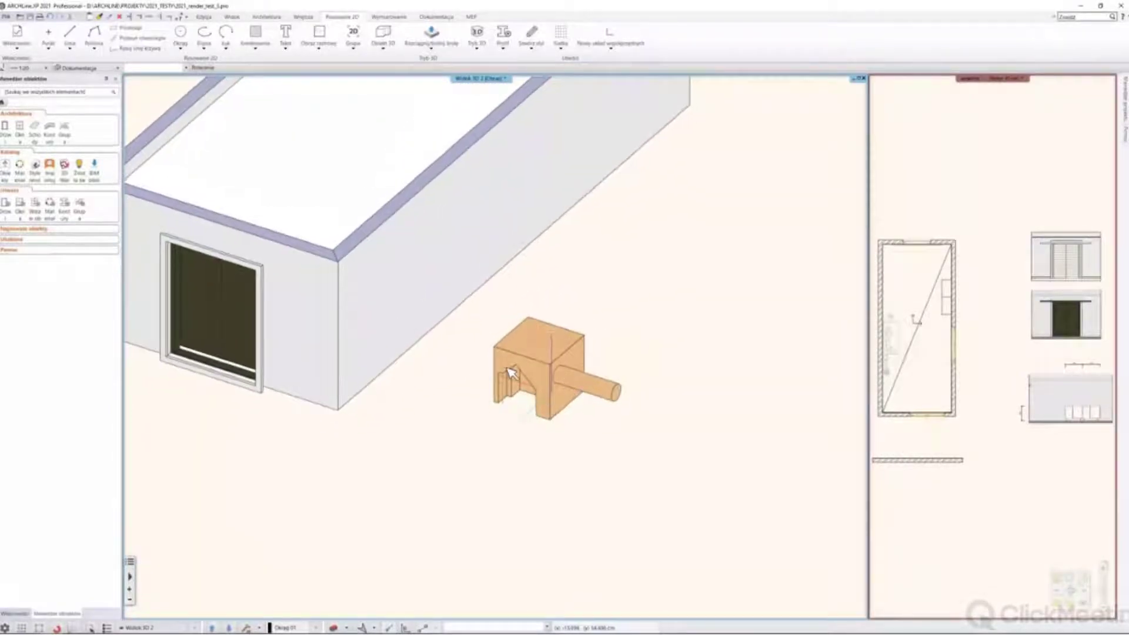
click(553, 393)
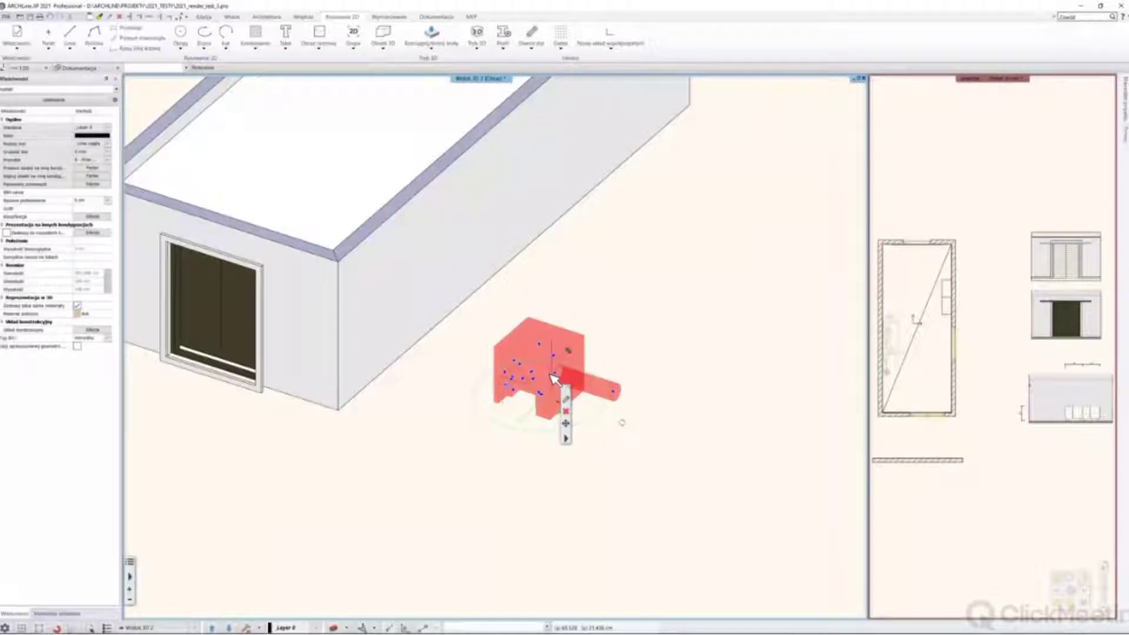
key(Delete)
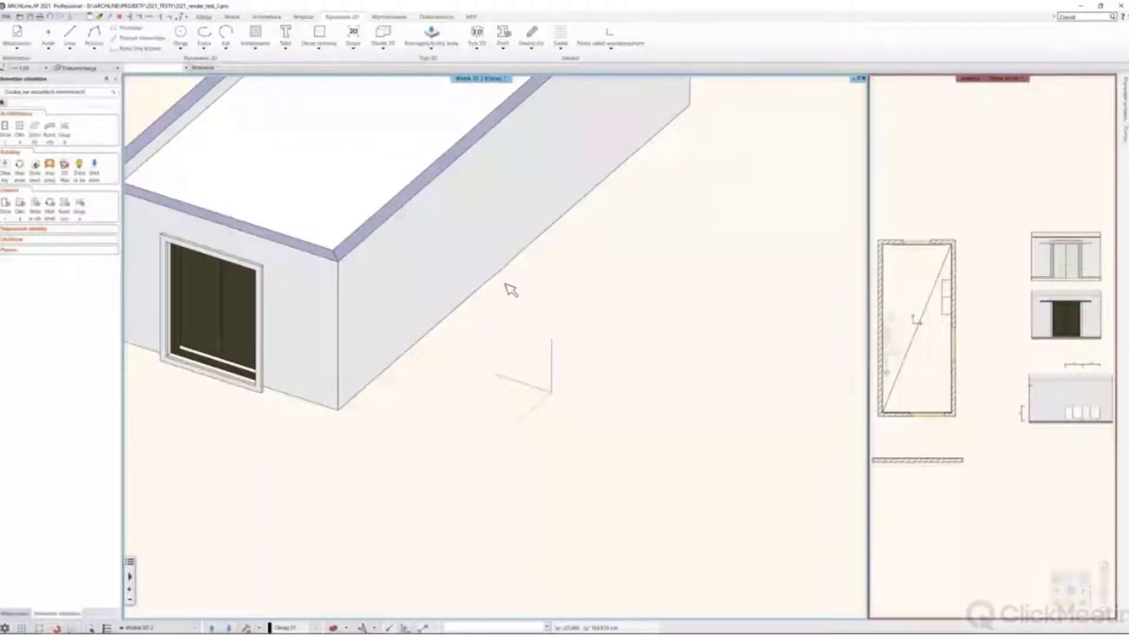
Make the floor plan the main view and delete the freestanding wall below the room
middle_drag(512, 289, 551, 278)
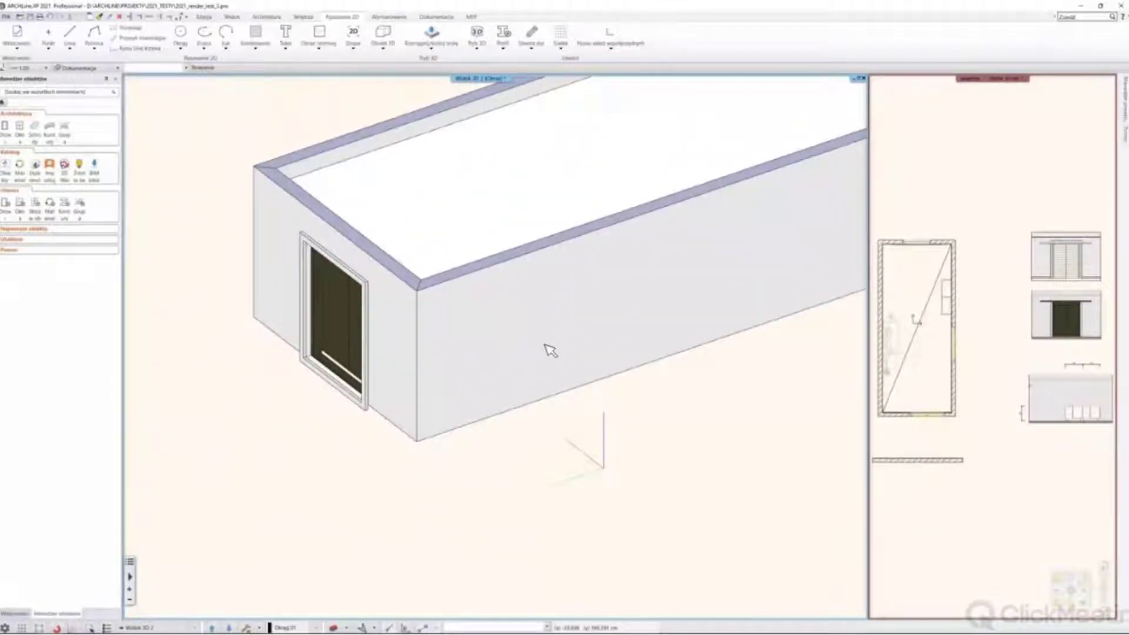
scroll(549, 350, down, 5)
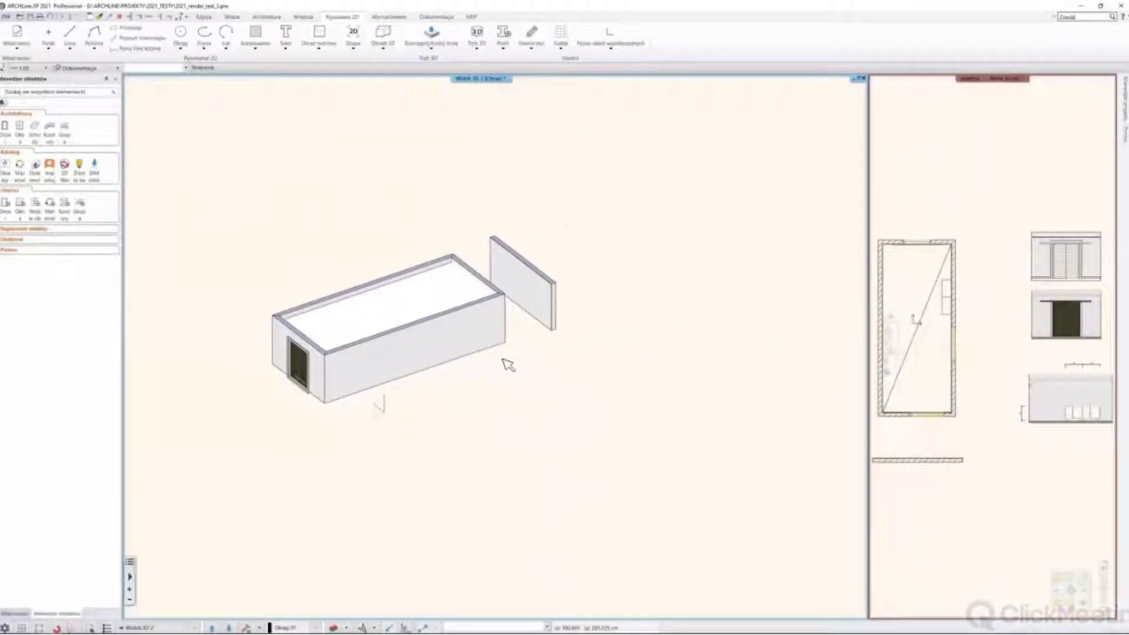
middle_drag(507, 365, 558, 376)
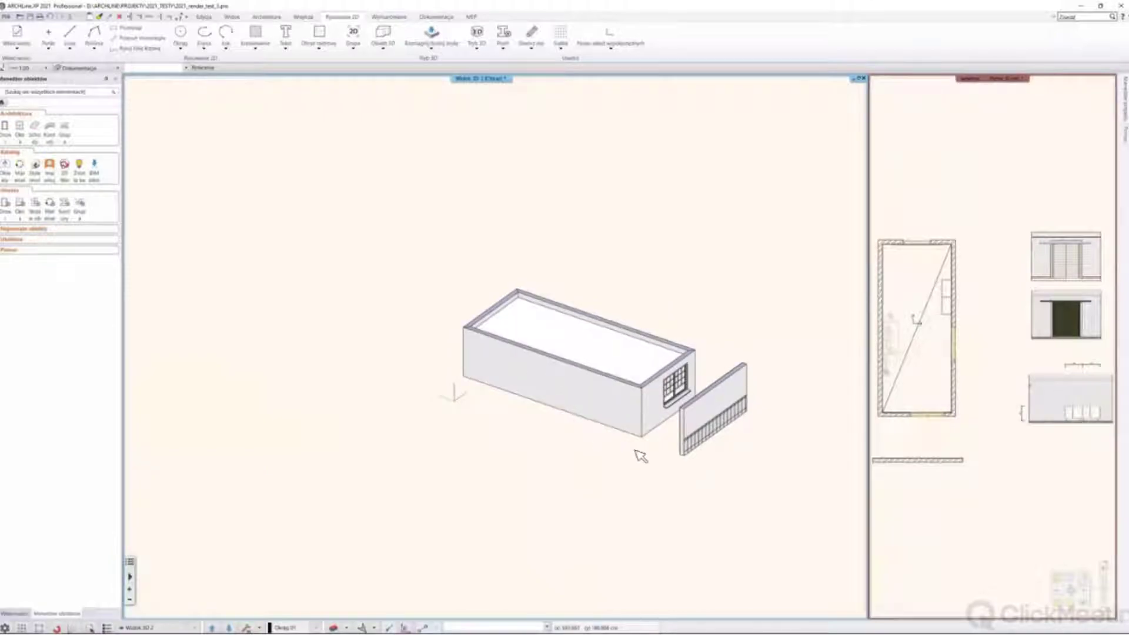
middle_drag(569, 441, 472, 355)
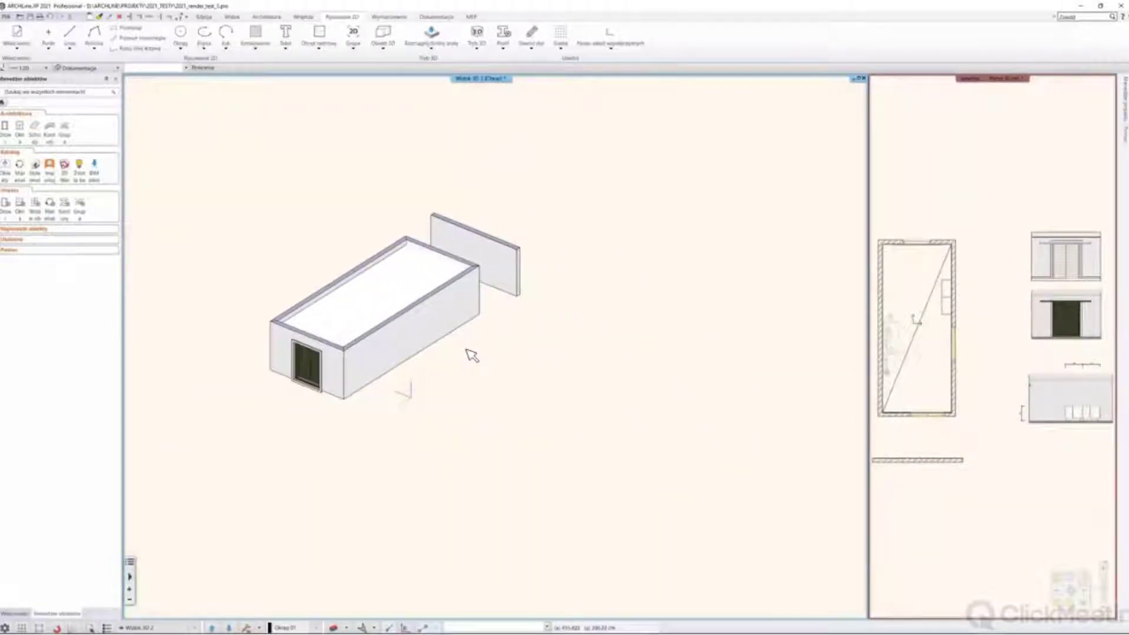
click(1026, 565)
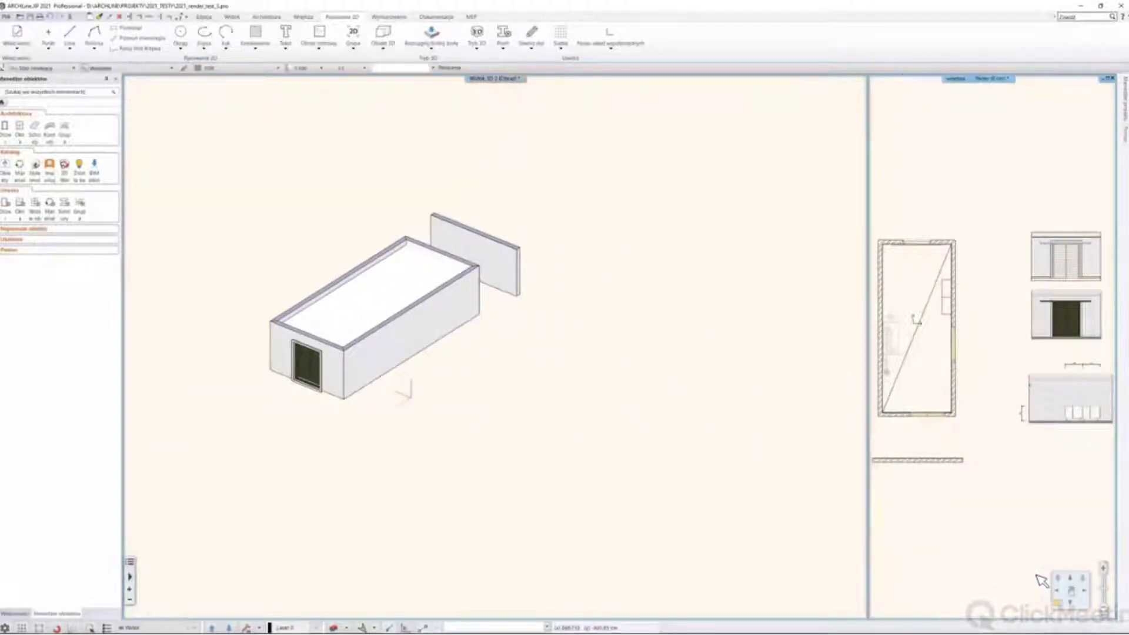
click(1056, 602)
middle_drag(496, 372, 619, 368)
scroll(488, 271, down, 2)
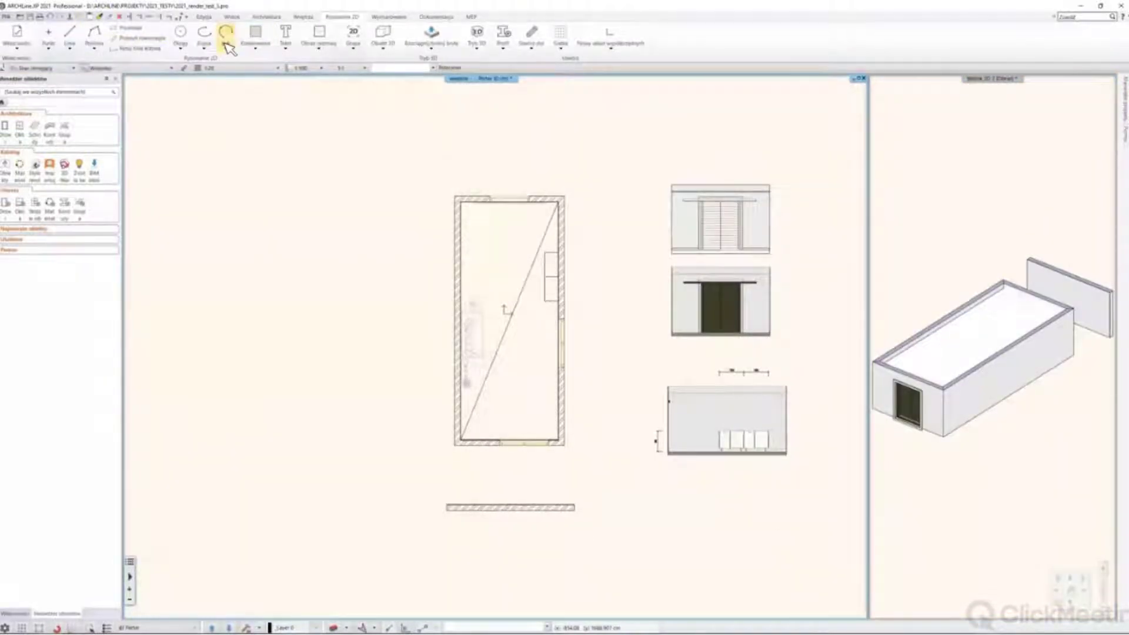
click(266, 16)
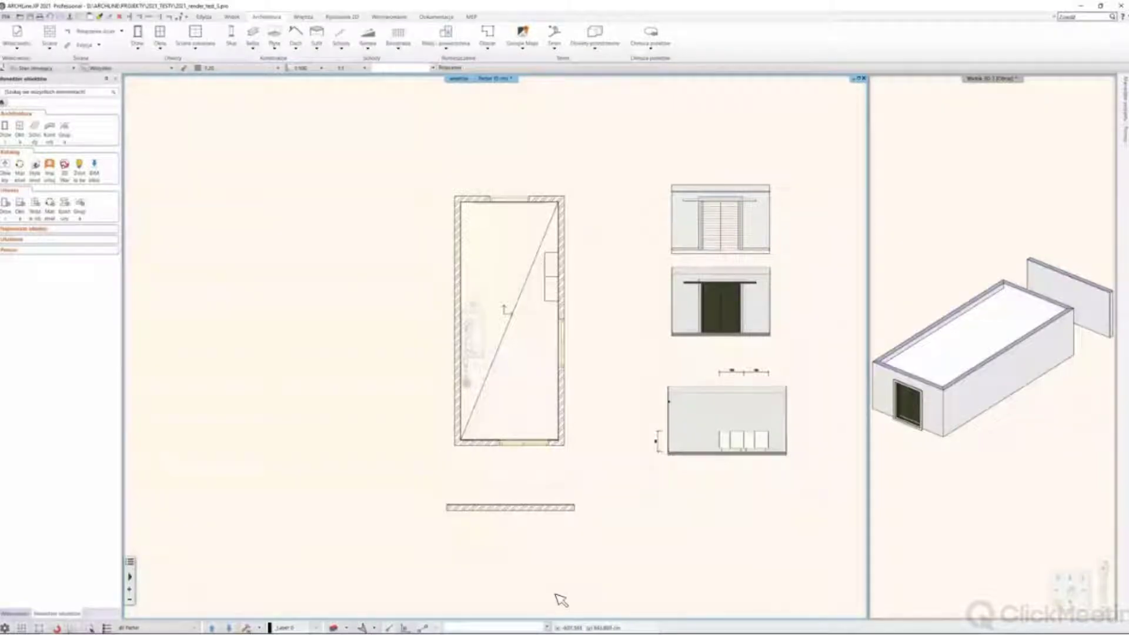
click(568, 507)
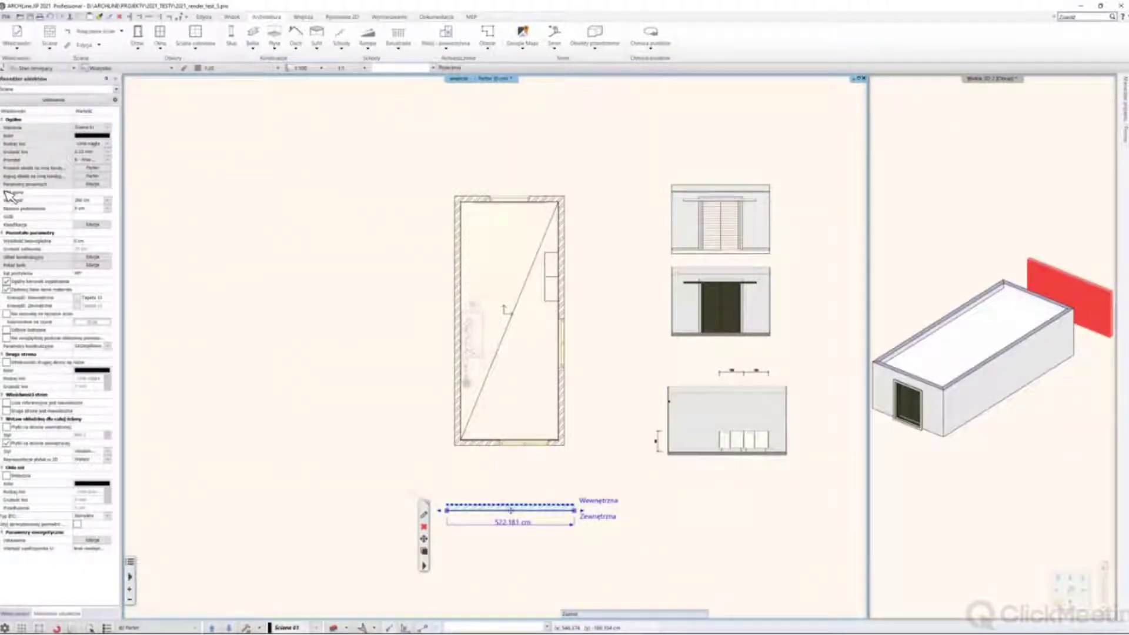
click(425, 527)
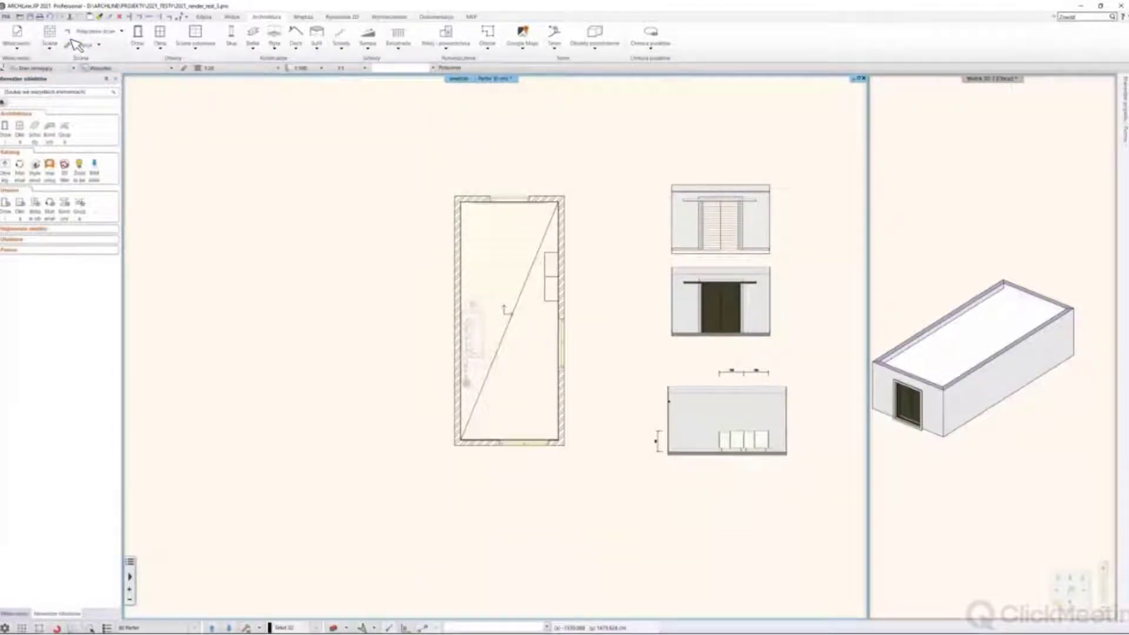
Draw a straight horizontal single-layer wall below the room in the floor plan, roughly as long as the room is wide
click(50, 35)
click(88, 386)
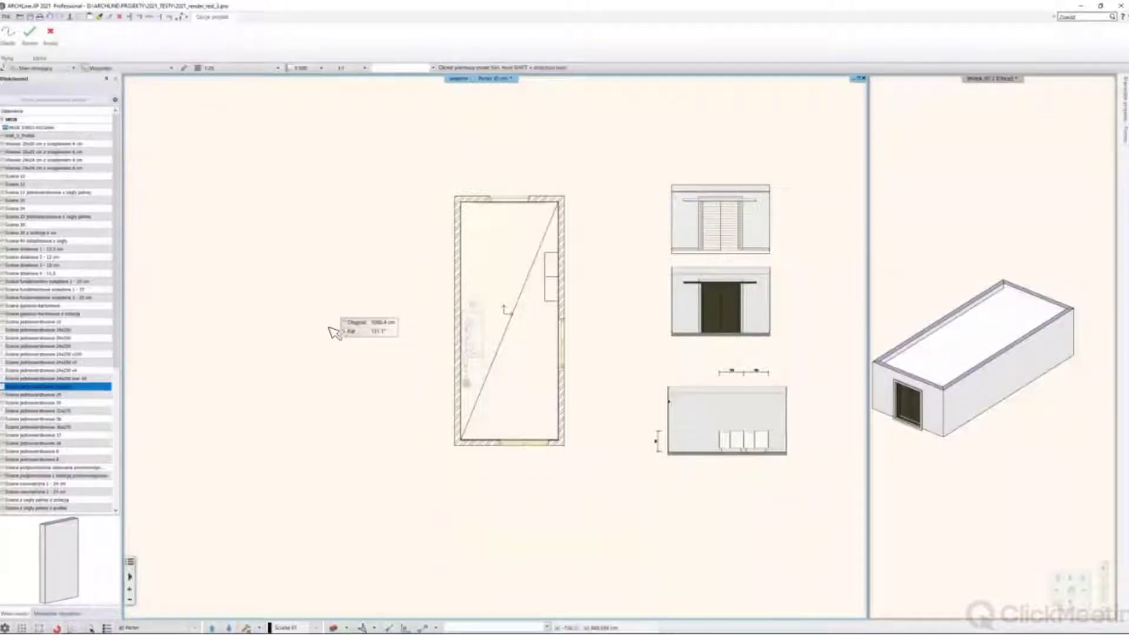
click(452, 492)
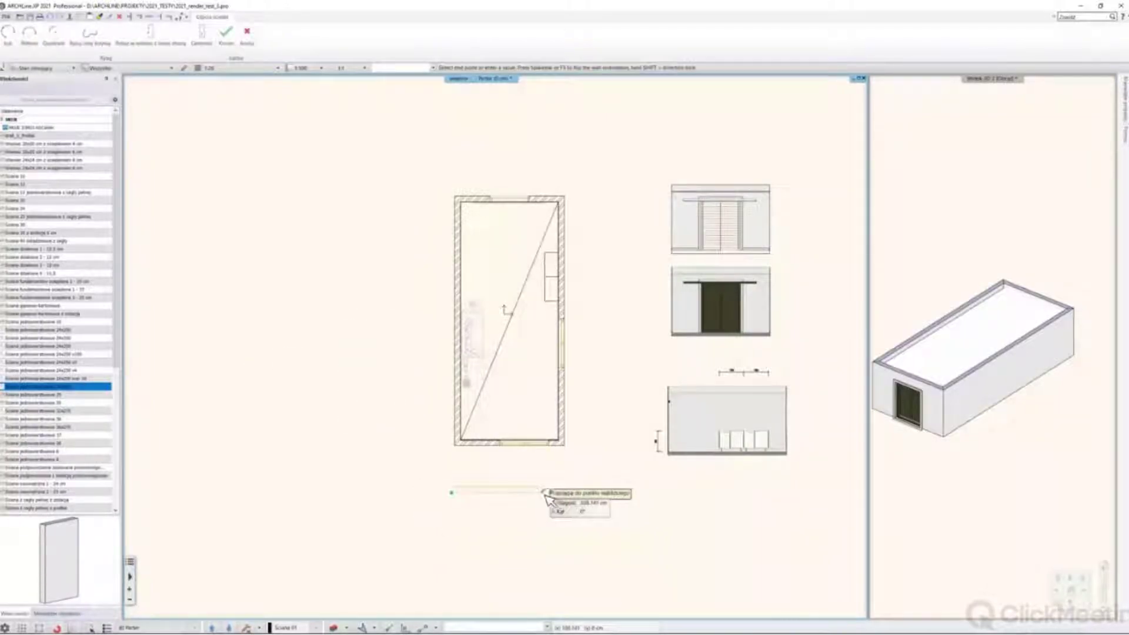
click(562, 489)
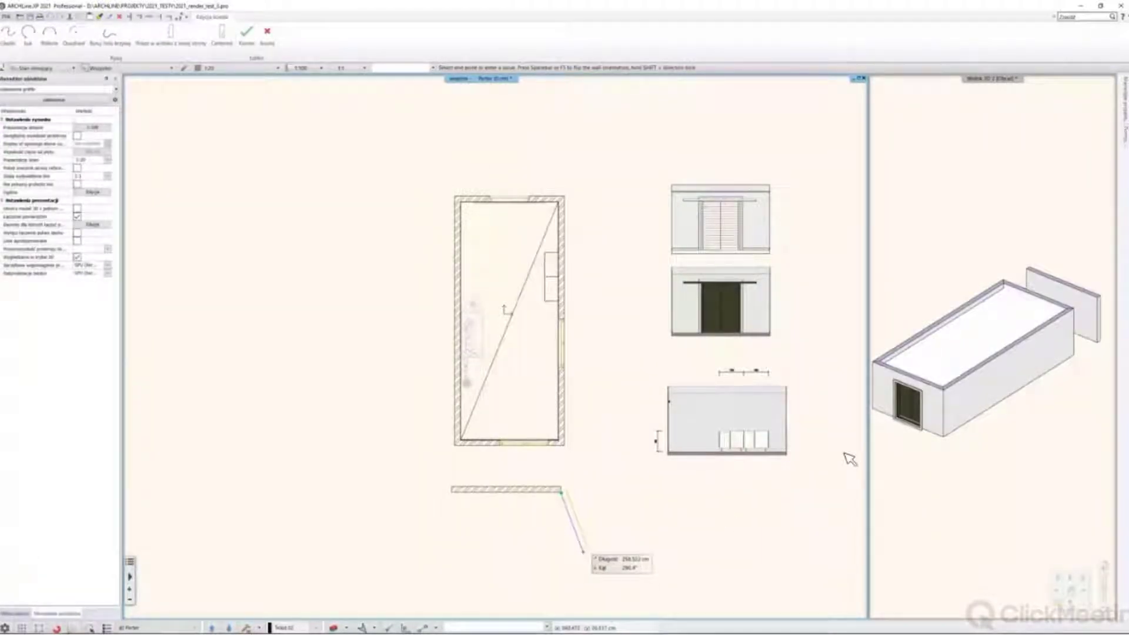
key(Escape)
Make the 3D view the main view and set it perpendicular to the new wall's outer face
click(1068, 554)
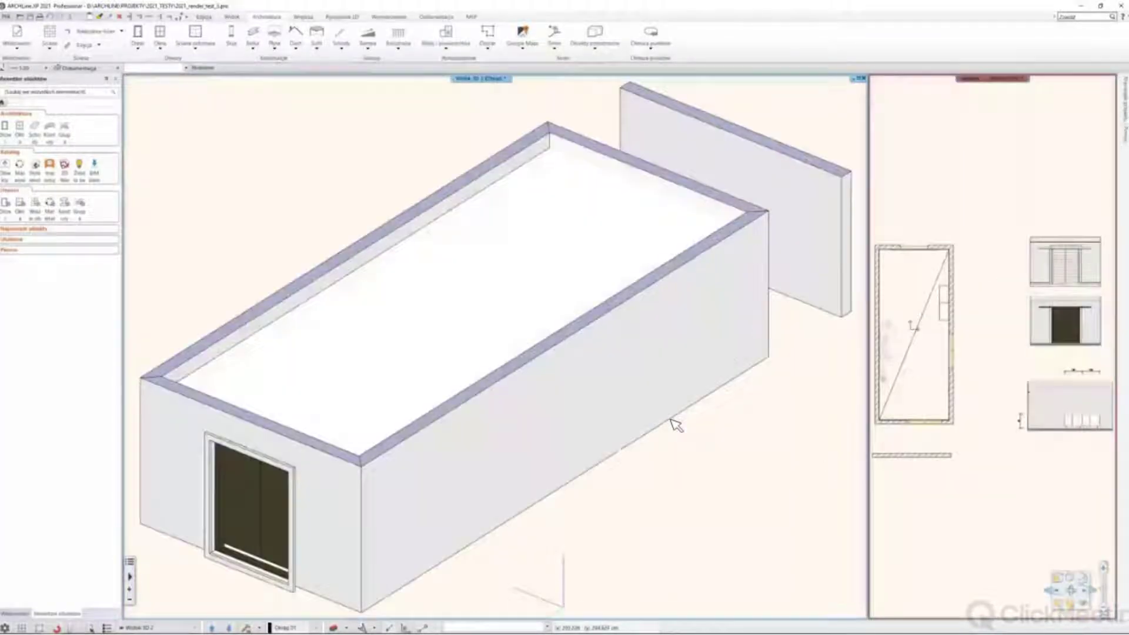
middle_drag(675, 425, 608, 391)
scroll(717, 388, up, 3)
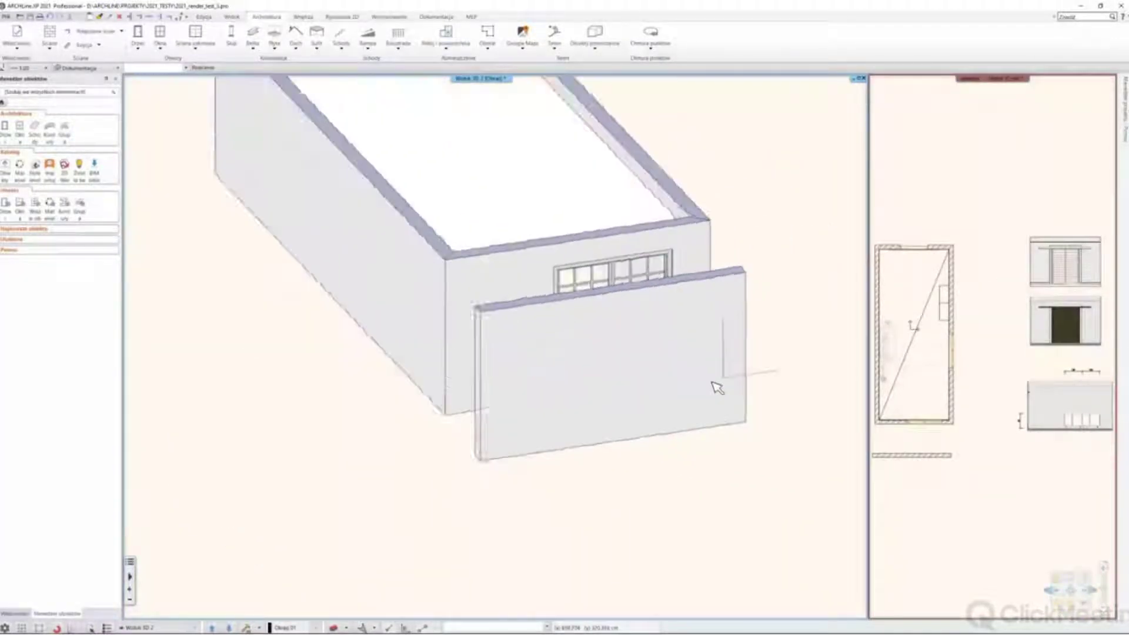
middle_drag(717, 388, 647, 421)
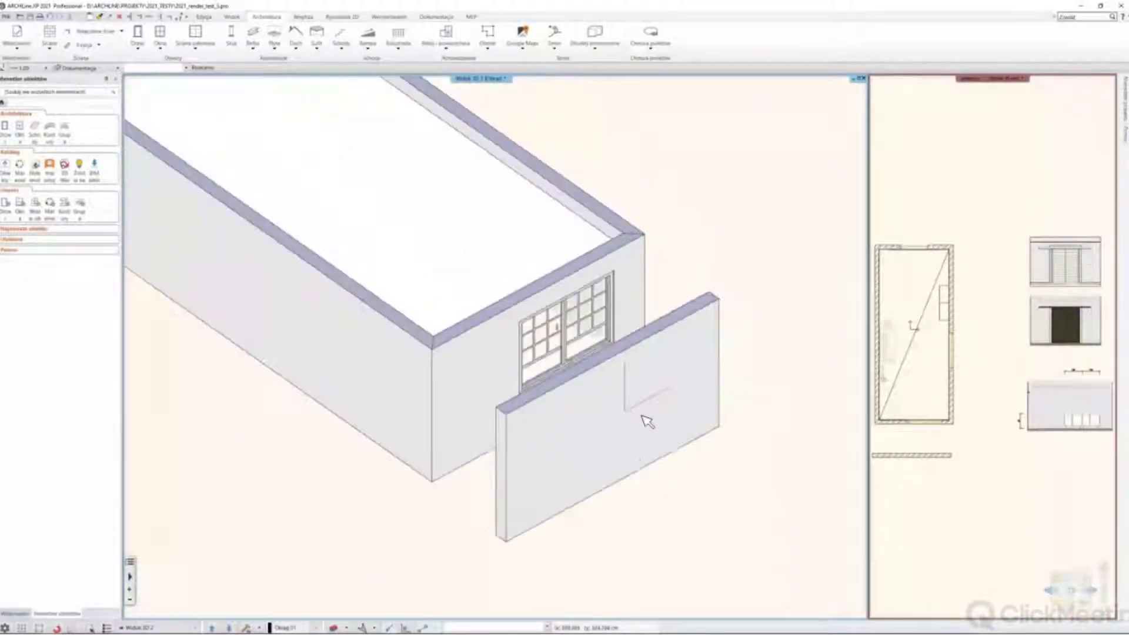
right_click(606, 452)
mouse_move(655, 385)
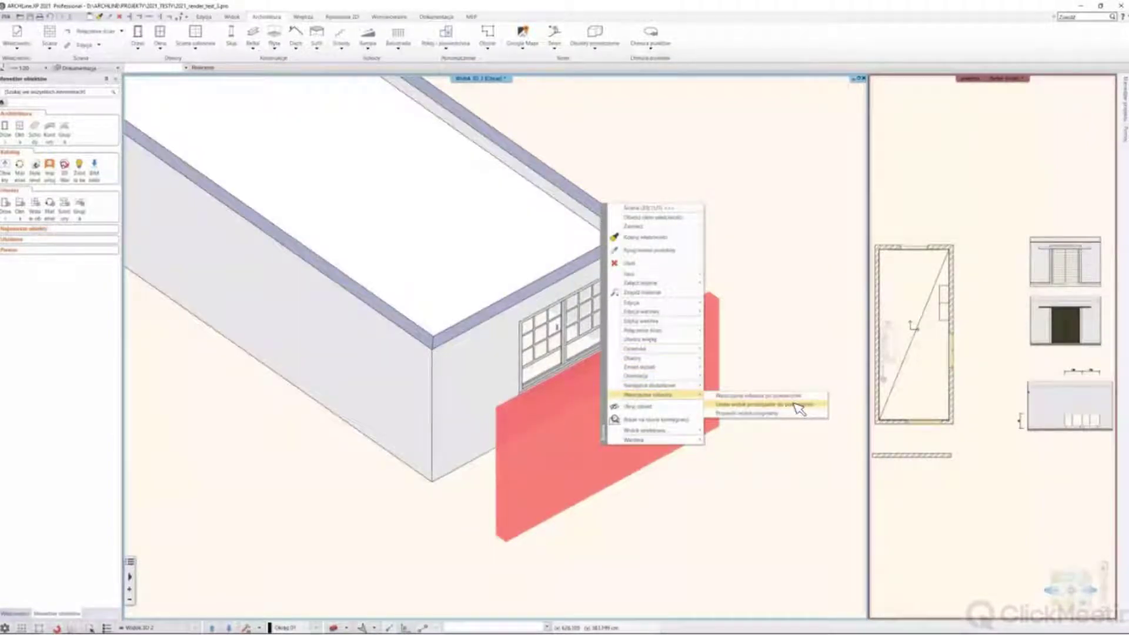
click(799, 402)
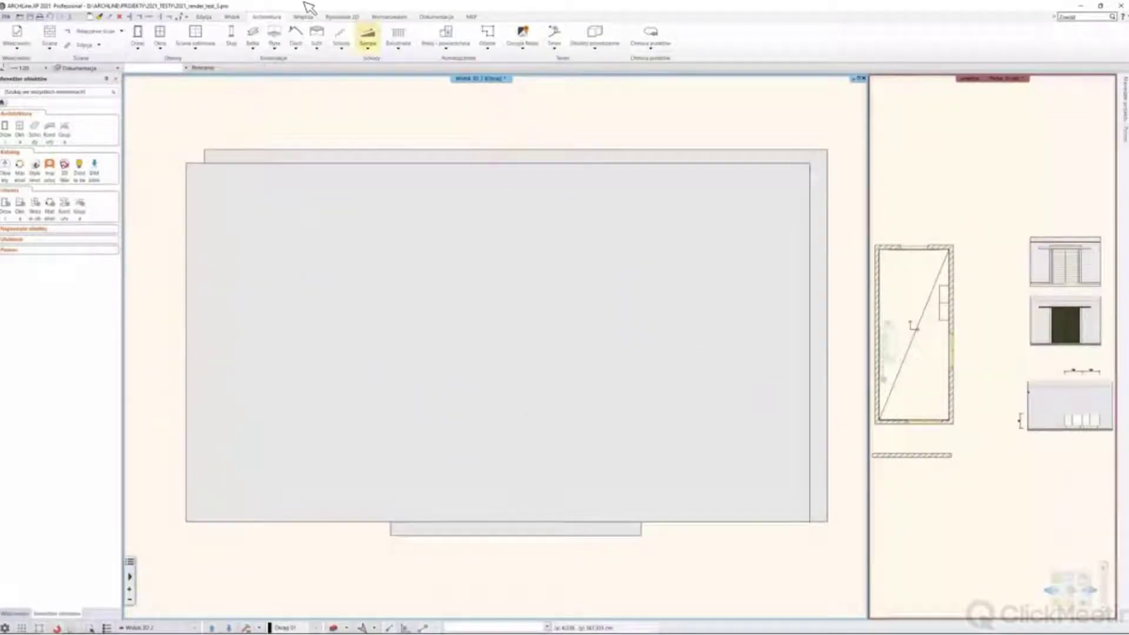
Draw a four-segment peaked polyline on the wall's outer face, starting and ending on its lower edge
click(335, 17)
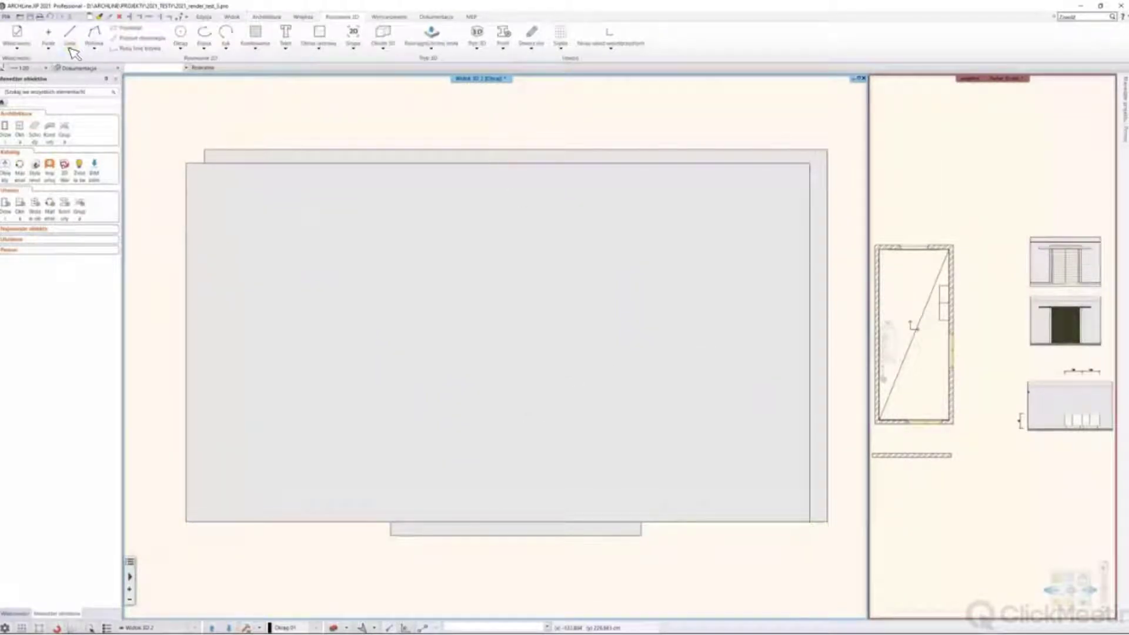
click(94, 35)
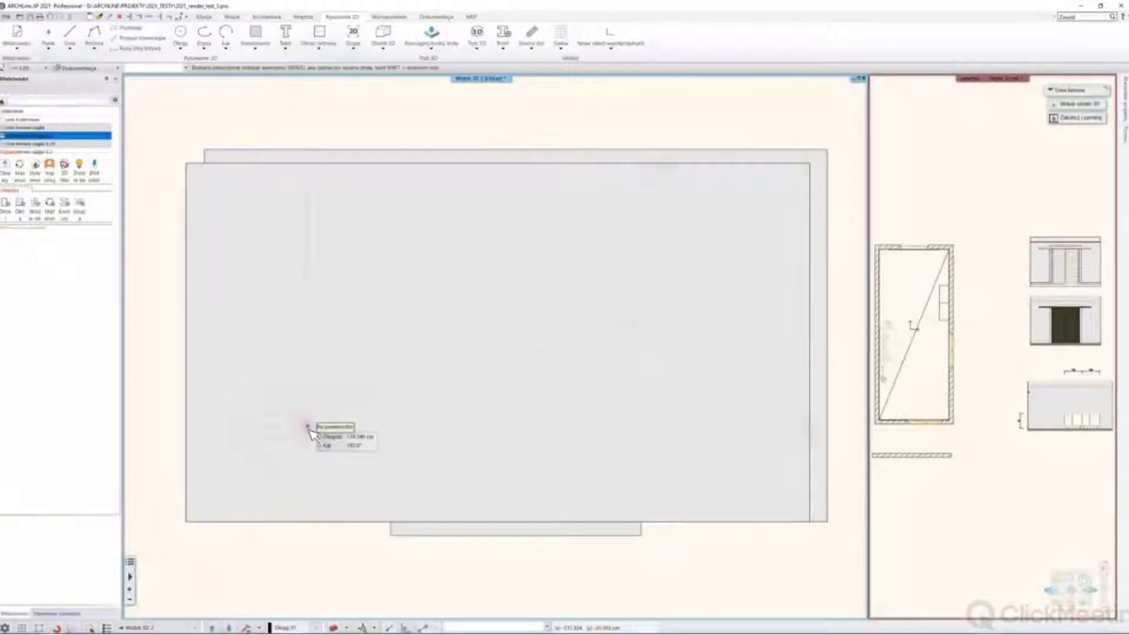
click(333, 481)
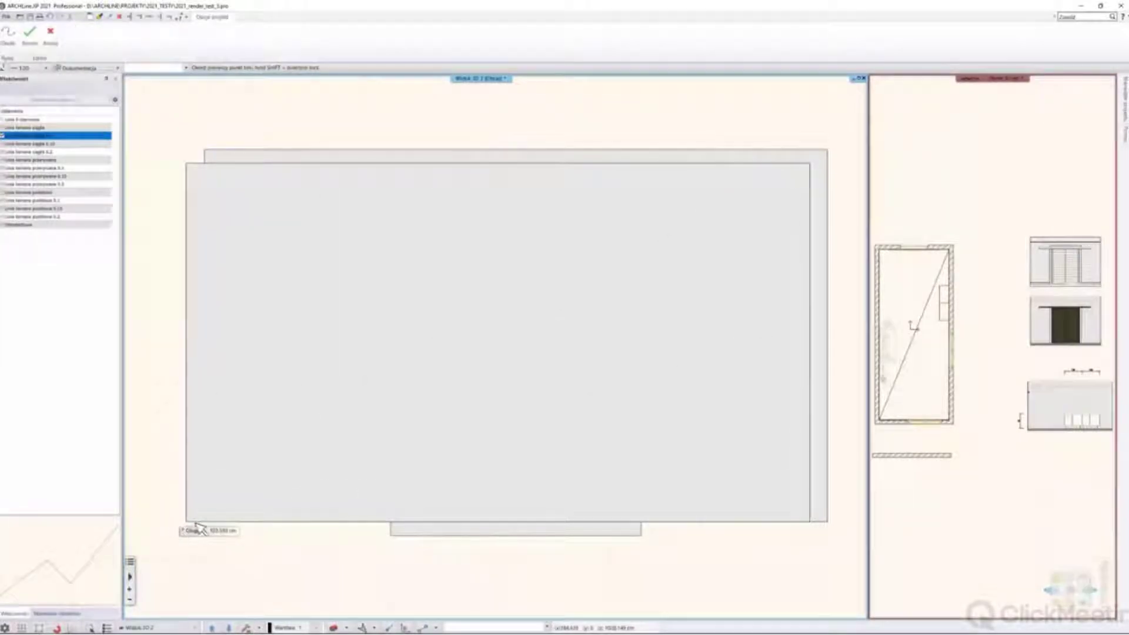
click(254, 522)
click(346, 251)
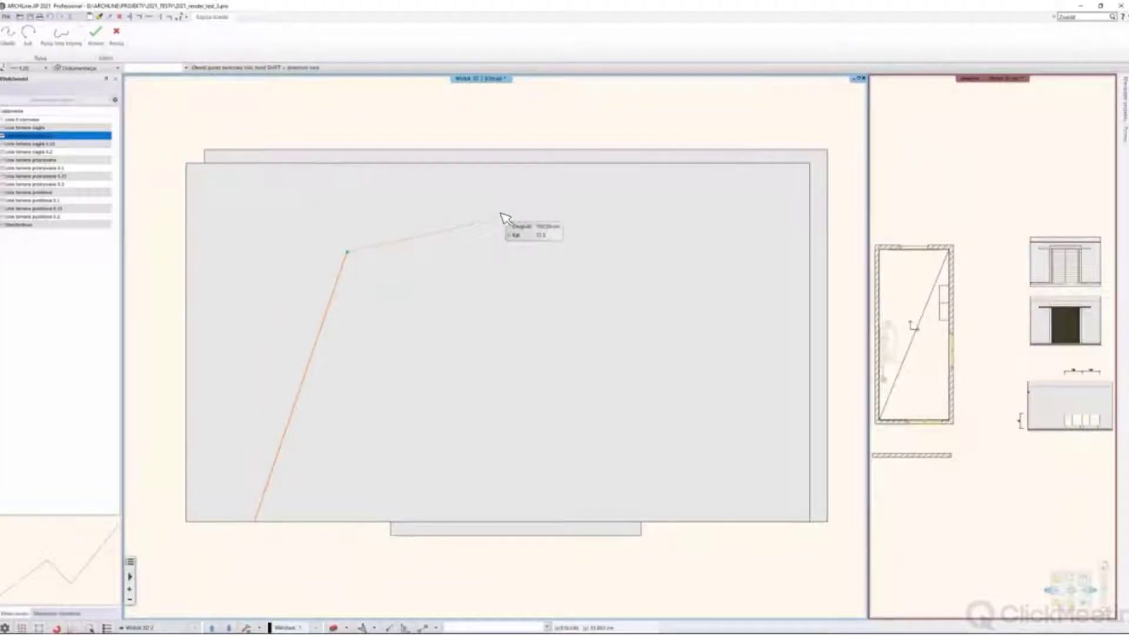
click(526, 201)
click(722, 308)
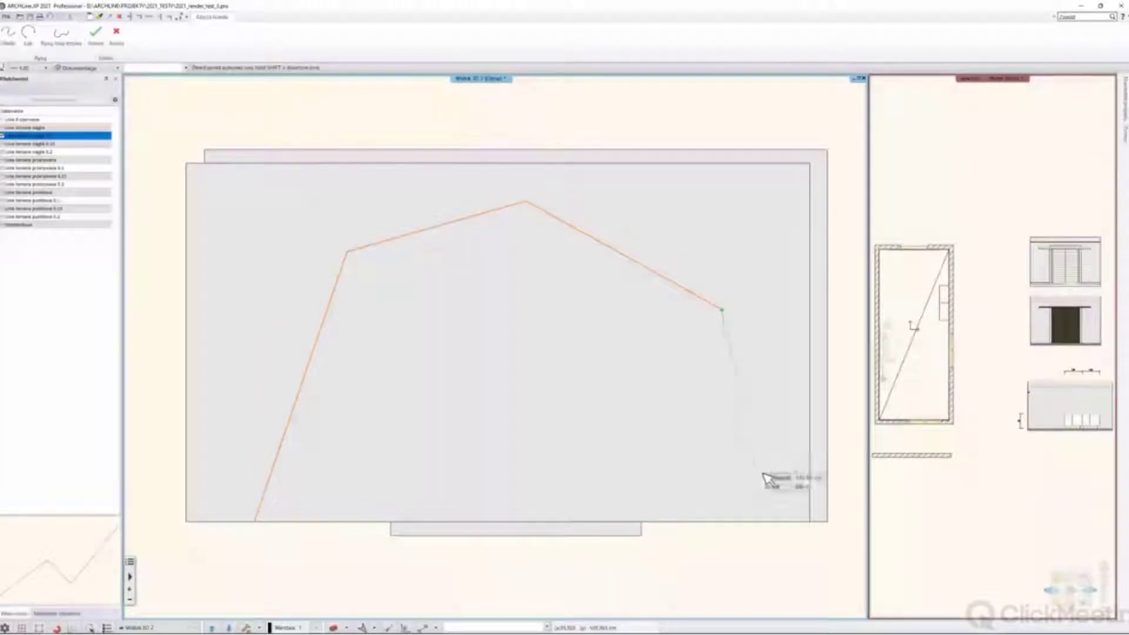
click(748, 520)
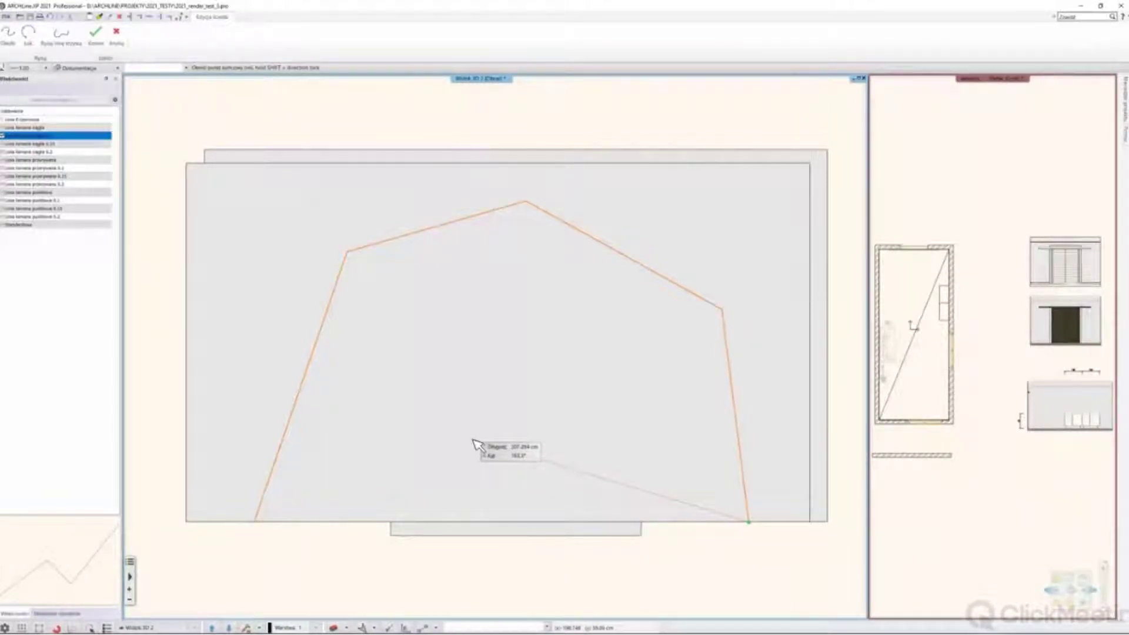
key(Return)
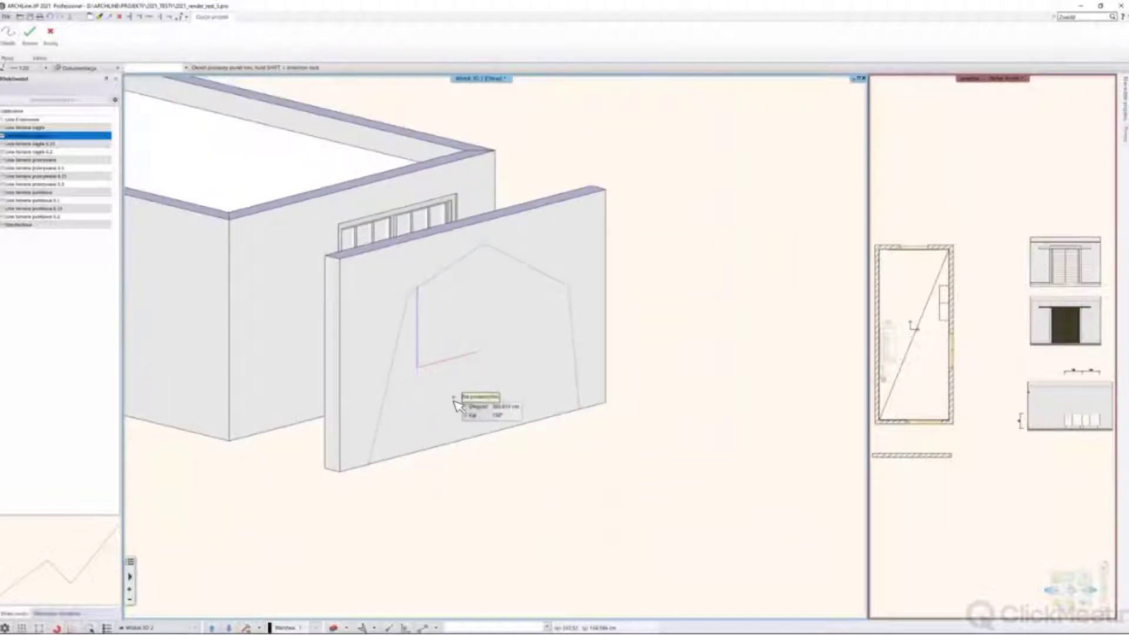
key(Escape)
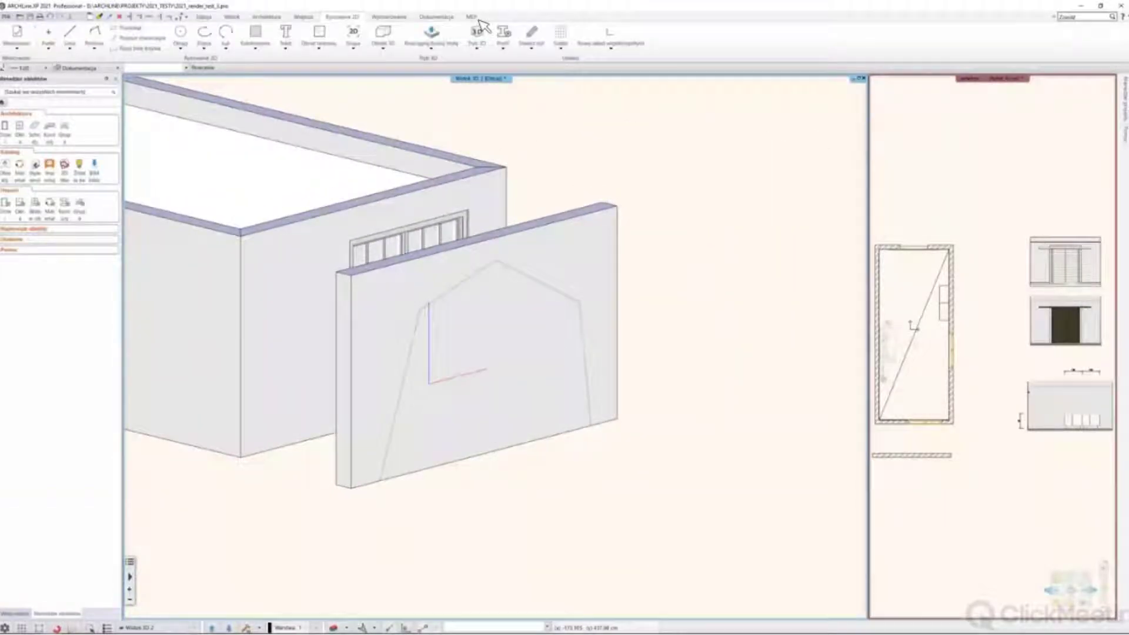
Push the area enclosed by the polyline through the full wall thickness to cut an opening in the wall
click(431, 42)
click(450, 63)
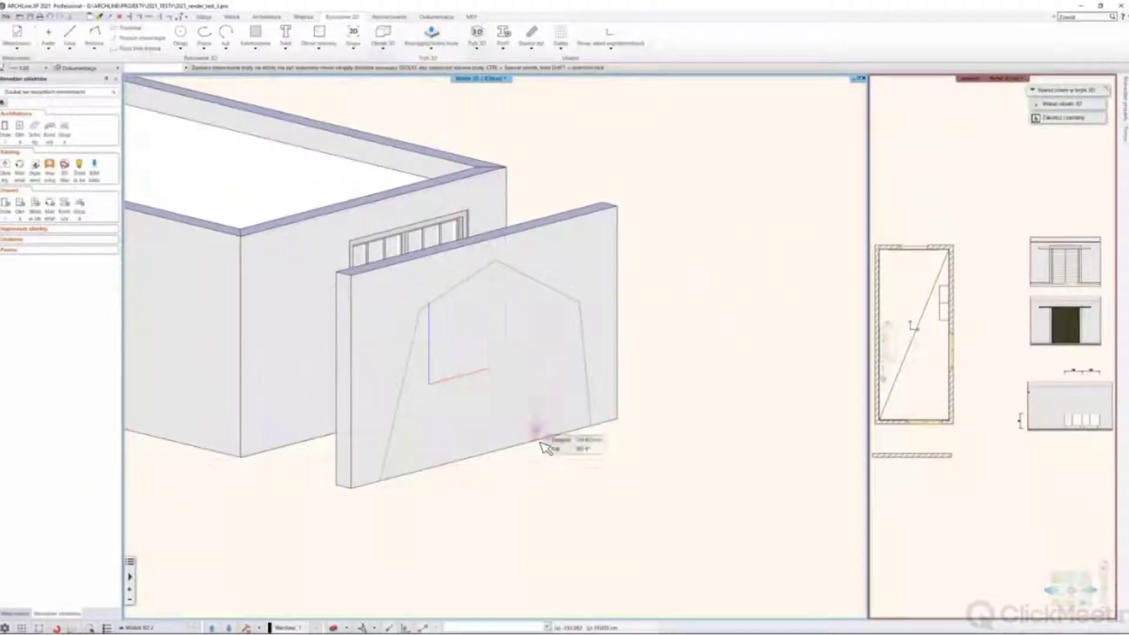
click(511, 417)
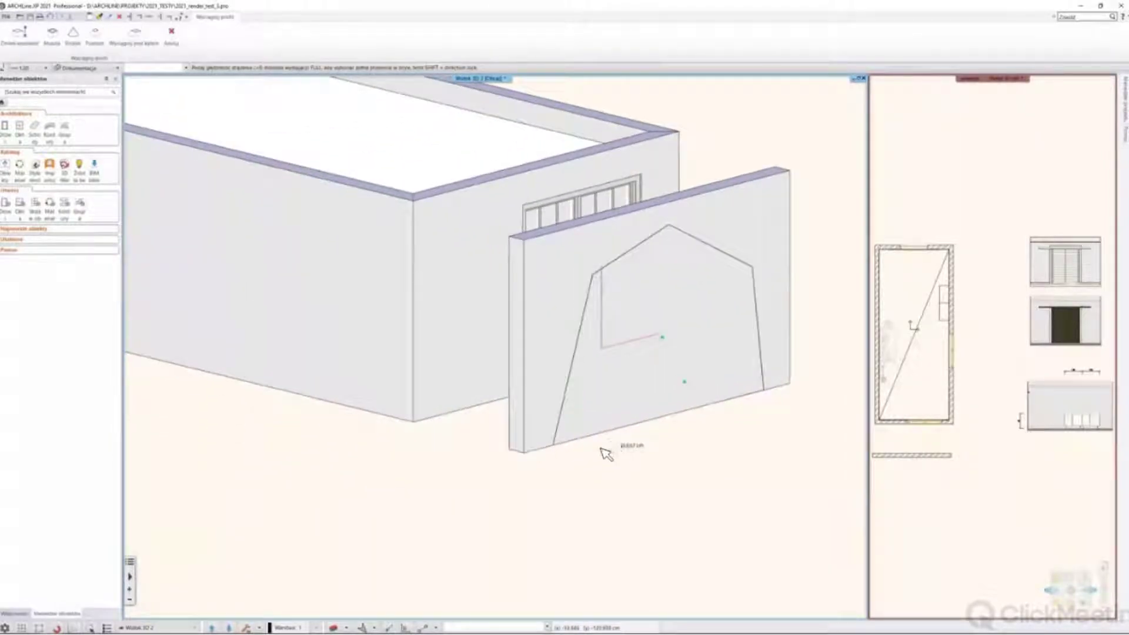
middle_drag(605, 453, 594, 482)
click(559, 467)
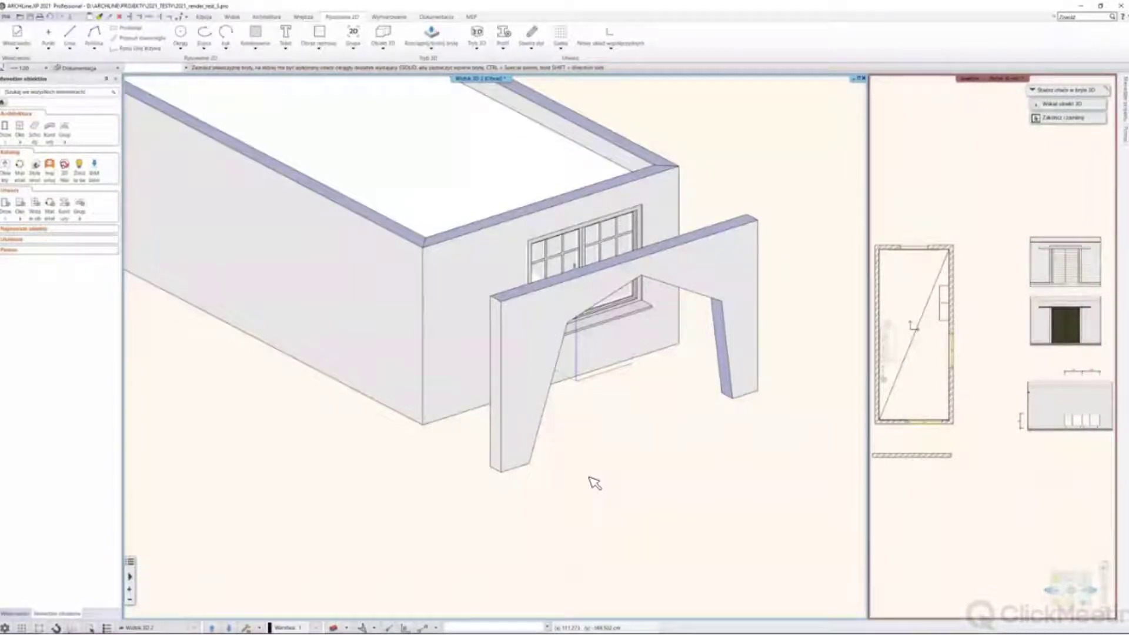
key(Escape)
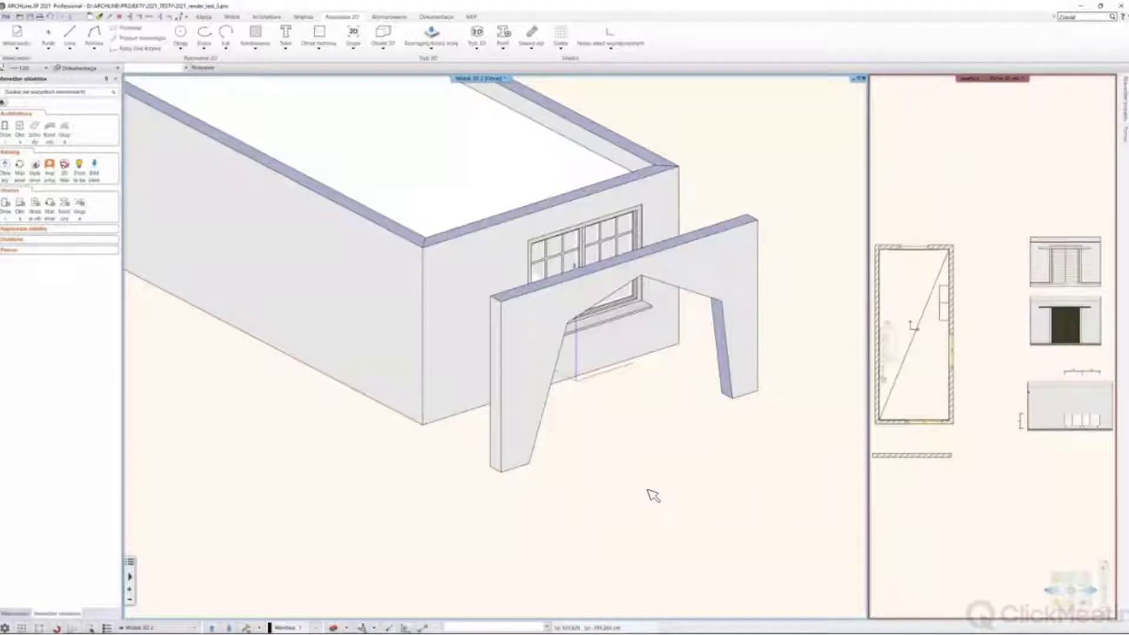
Lower the height of the freestanding wall to below the peak of its cut opening
scroll(625, 468, down, 3)
scroll(663, 488, up, 4)
middle_drag(677, 488, 567, 376)
middle_drag(659, 337, 697, 366)
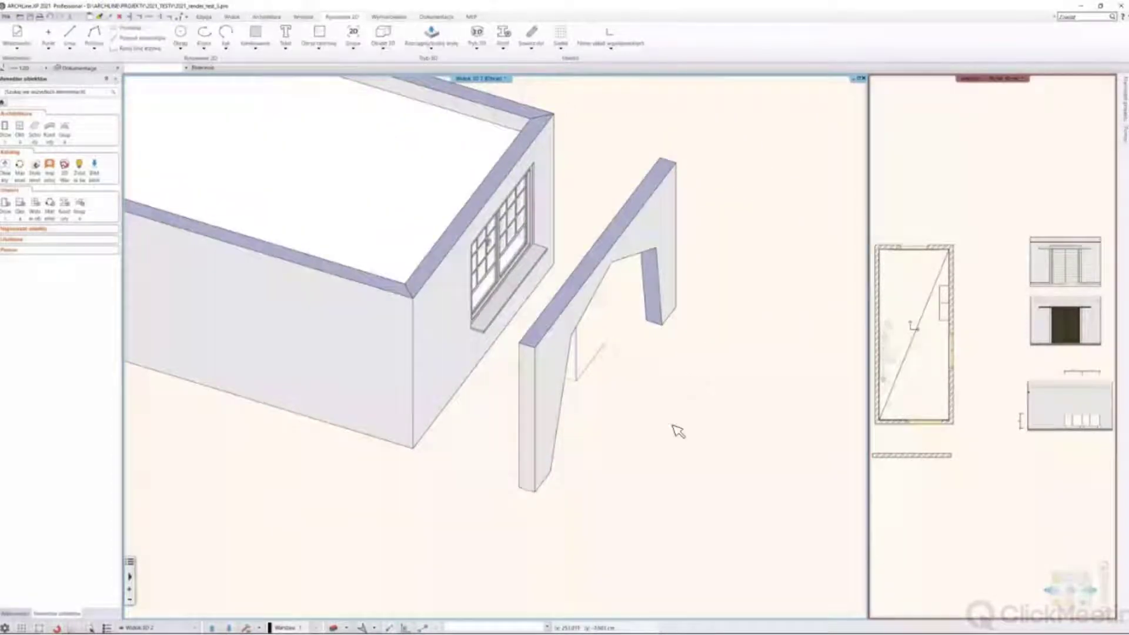
middle_drag(675, 431, 675, 361)
click(669, 360)
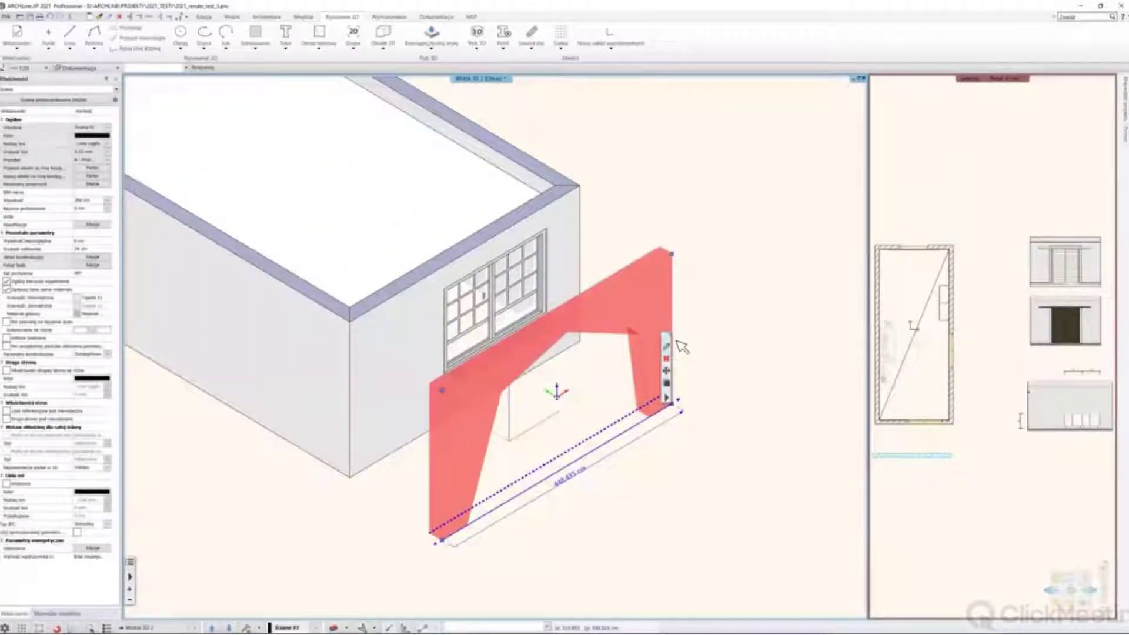
click(92, 201)
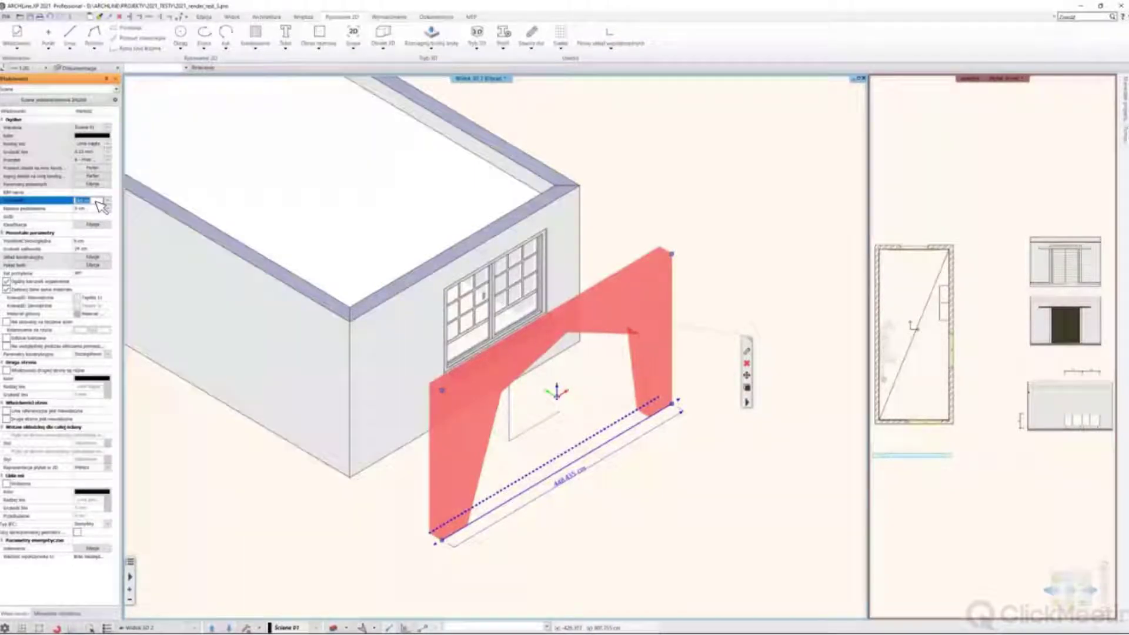
text(23)
key(Return)
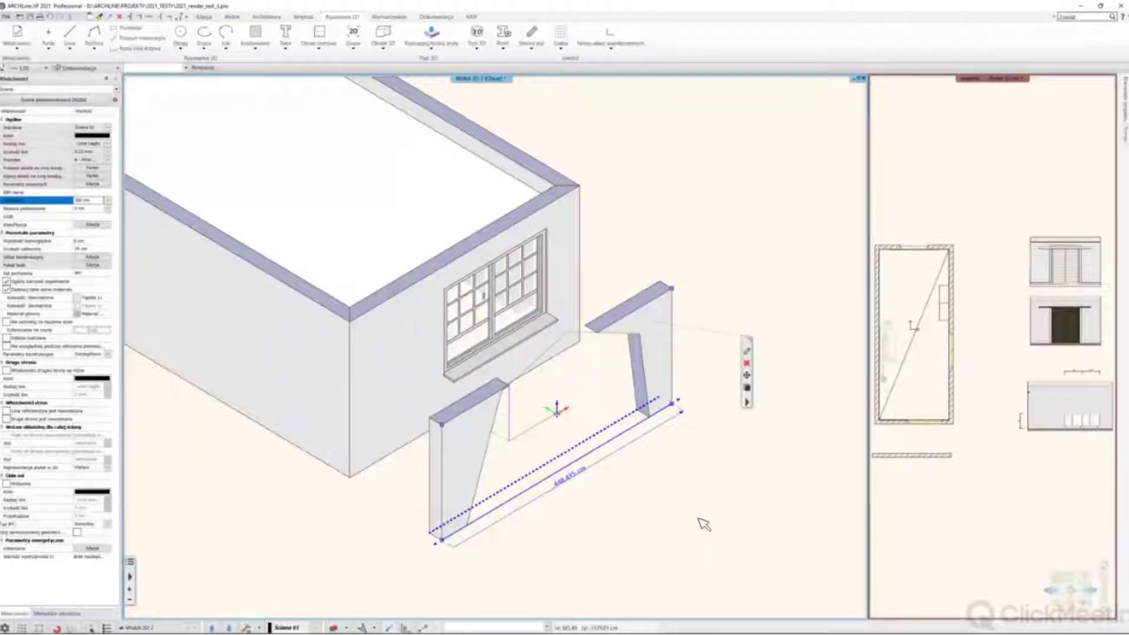
middle_drag(704, 524, 743, 509)
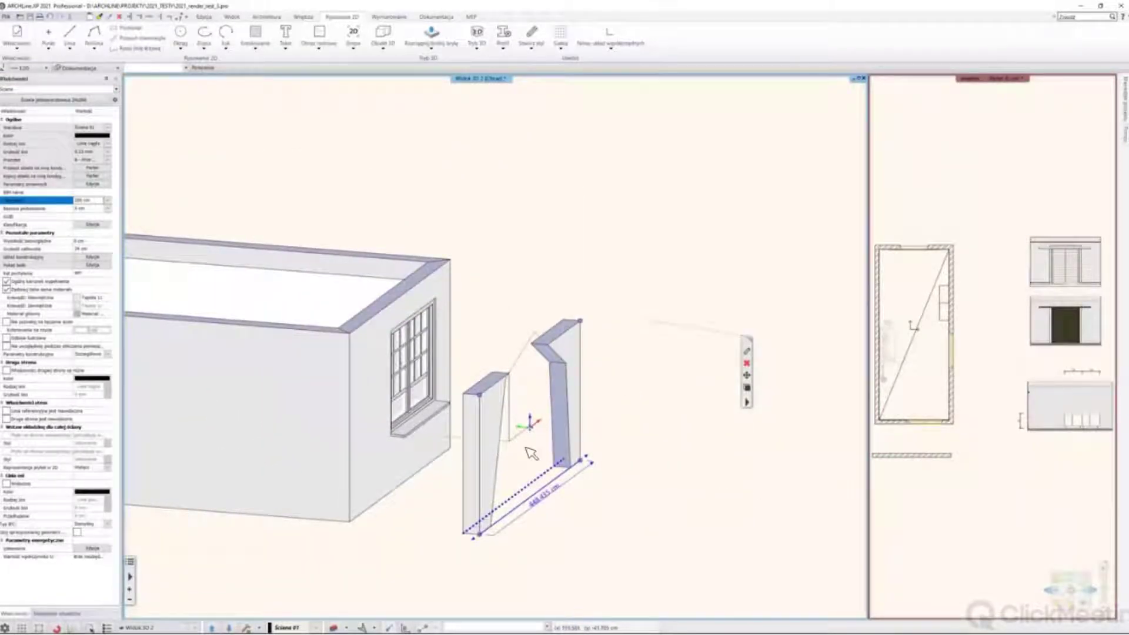
key(Escape)
Delete the freestanding wall and the polyline left over from its opening
click(493, 443)
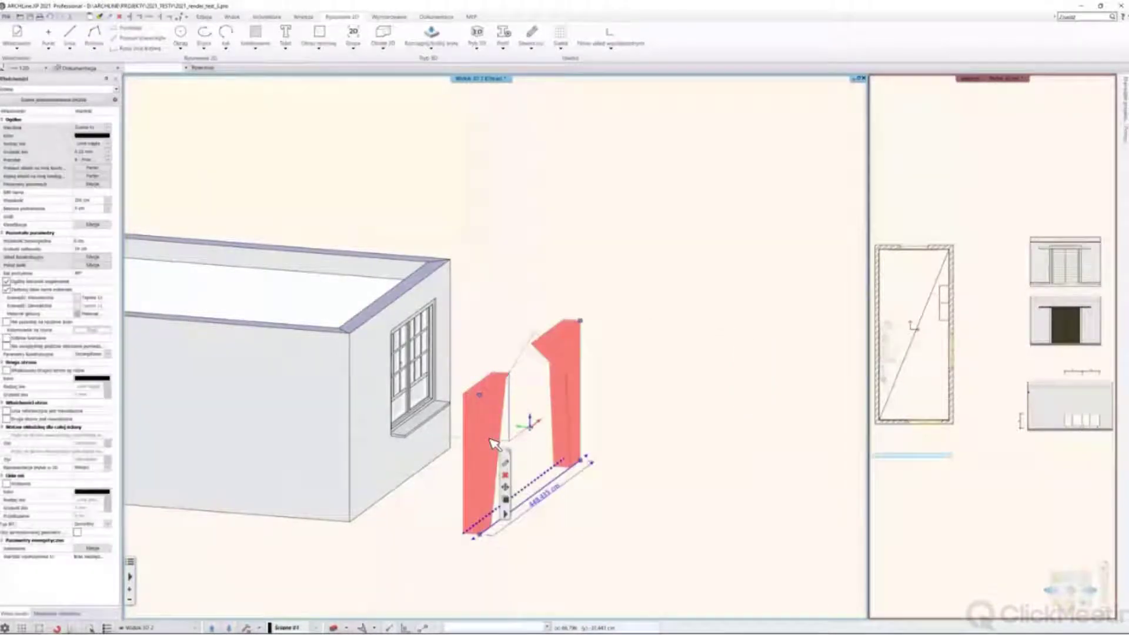
key(Delete)
click(513, 370)
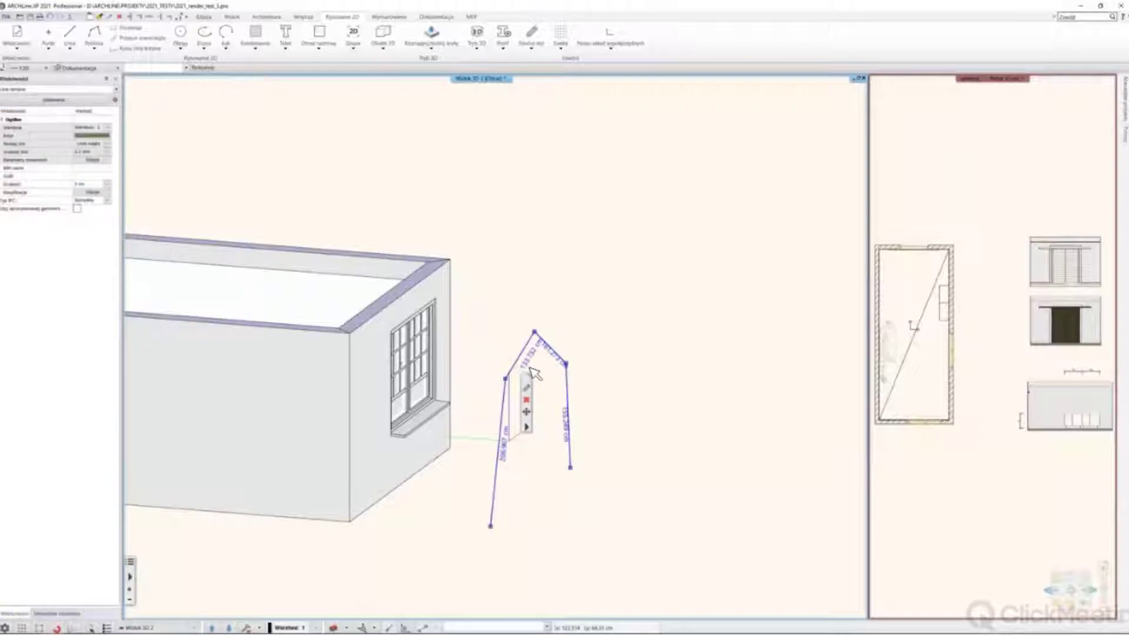
key(Delete)
mouse_move(582, 337)
middle_down()
mouse_move(398, 346)
mouse_move(675, 345)
mouse_move(578, 347)
middle_up()
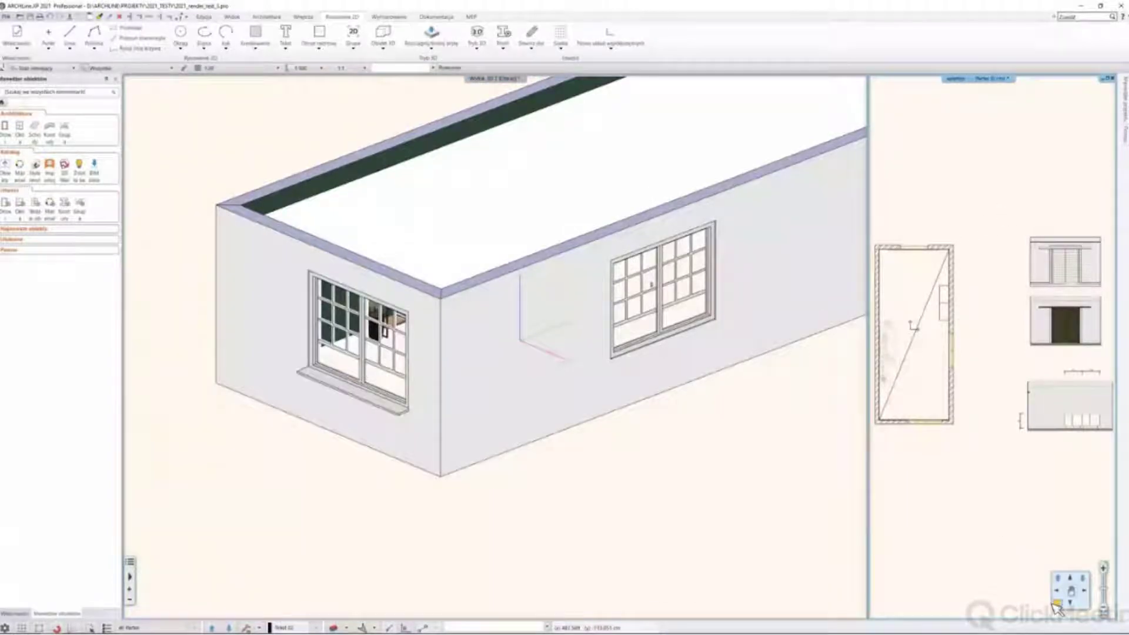
Make the floor plan the main view with free space around the room and its elevations
double_click(975, 558)
scroll(514, 347, down, 5)
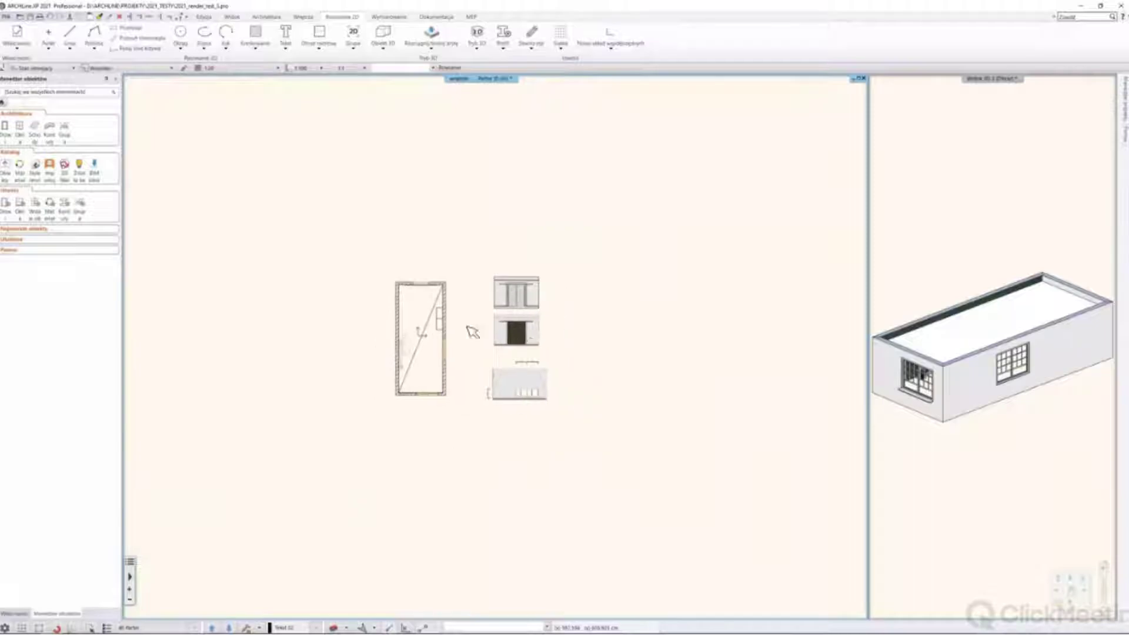
middle_drag(487, 286, 471, 326)
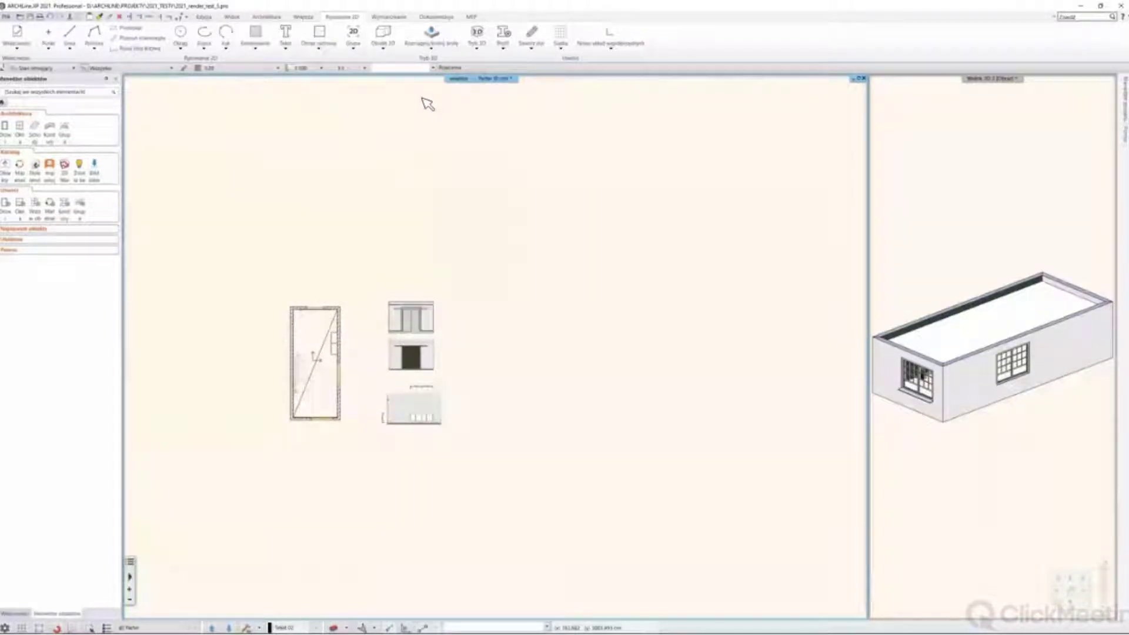
Start creating a schedule and choose windows as the listed type among the architectural elements
click(436, 16)
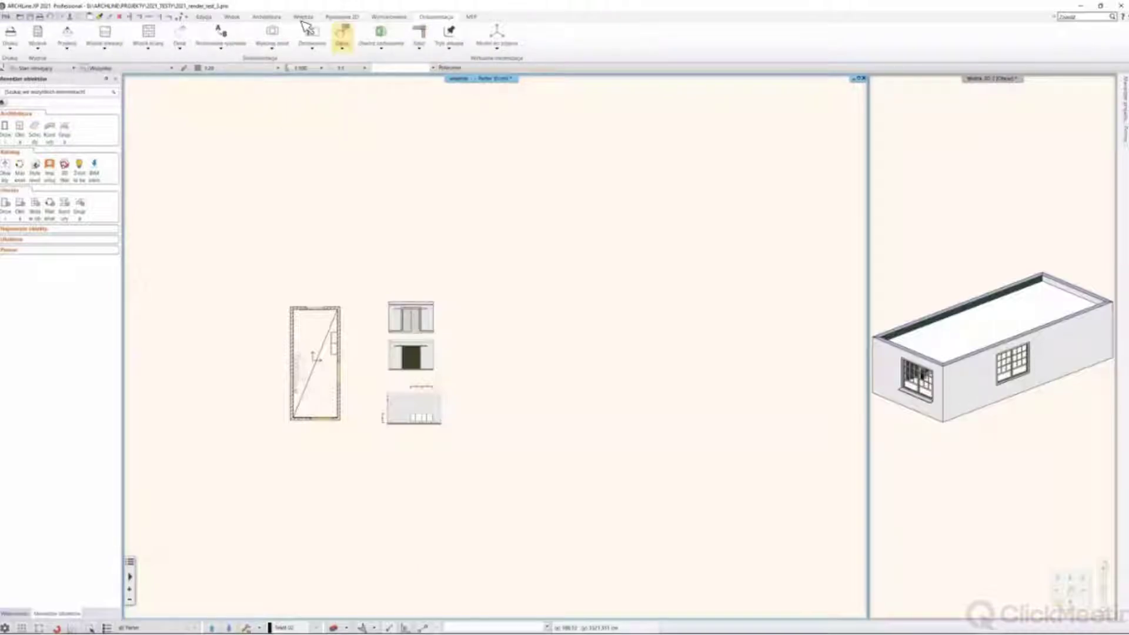
click(312, 46)
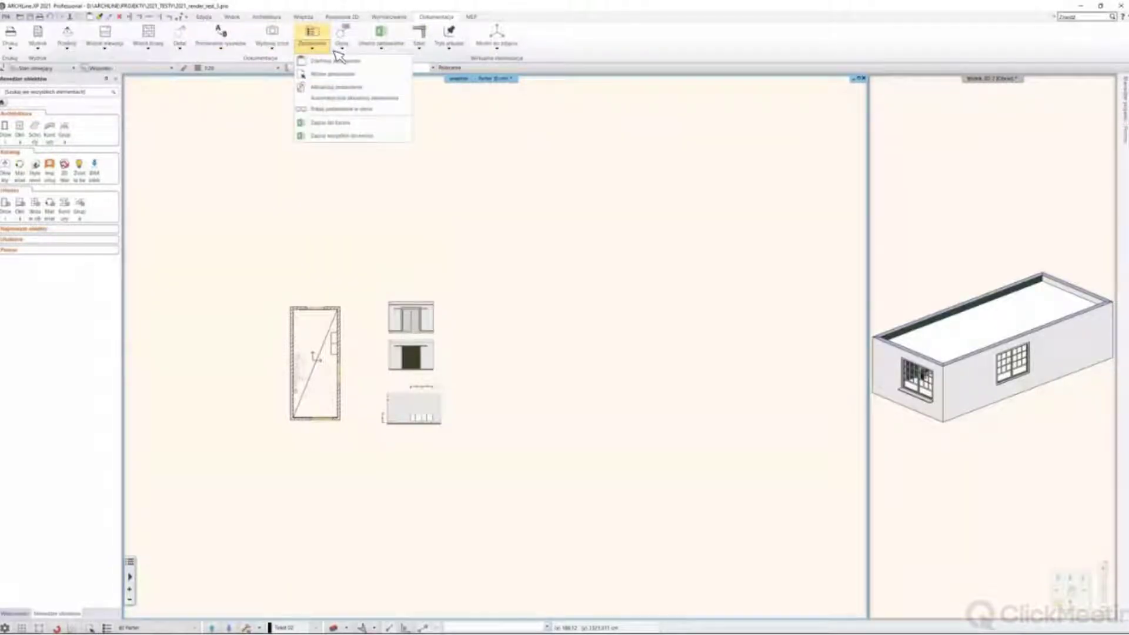
click(333, 61)
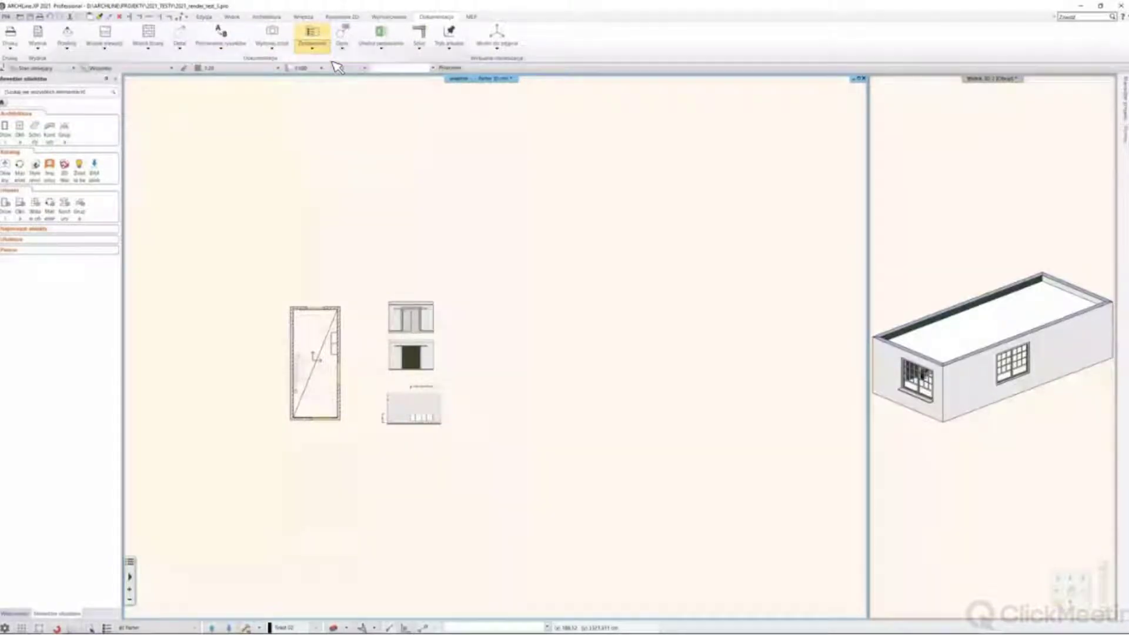
drag(417, 237, 381, 235)
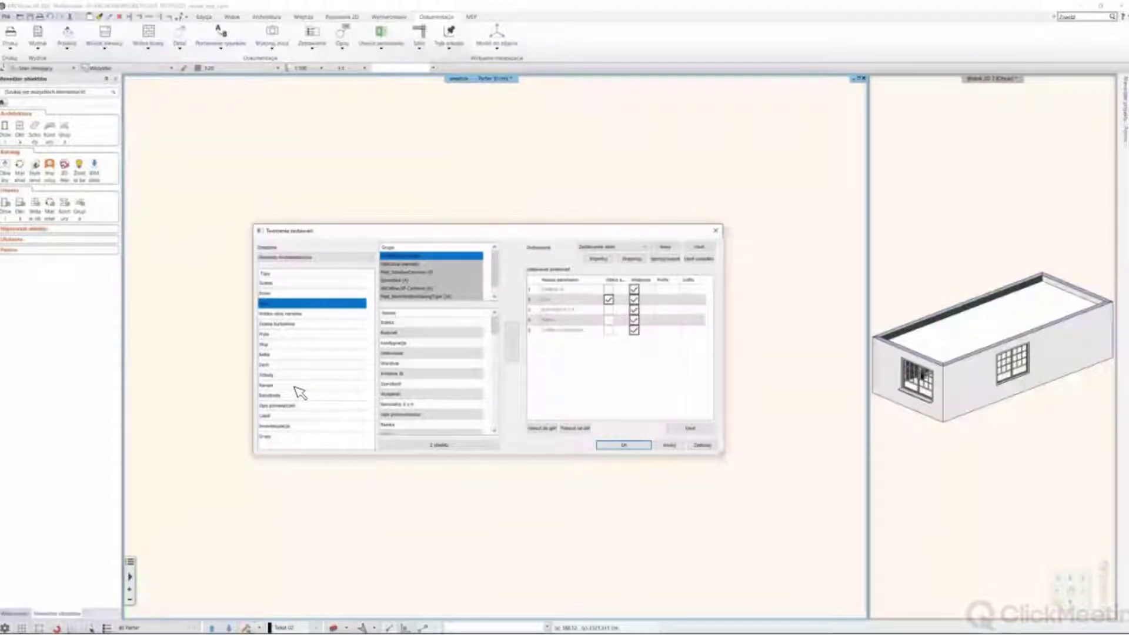
click(277, 292)
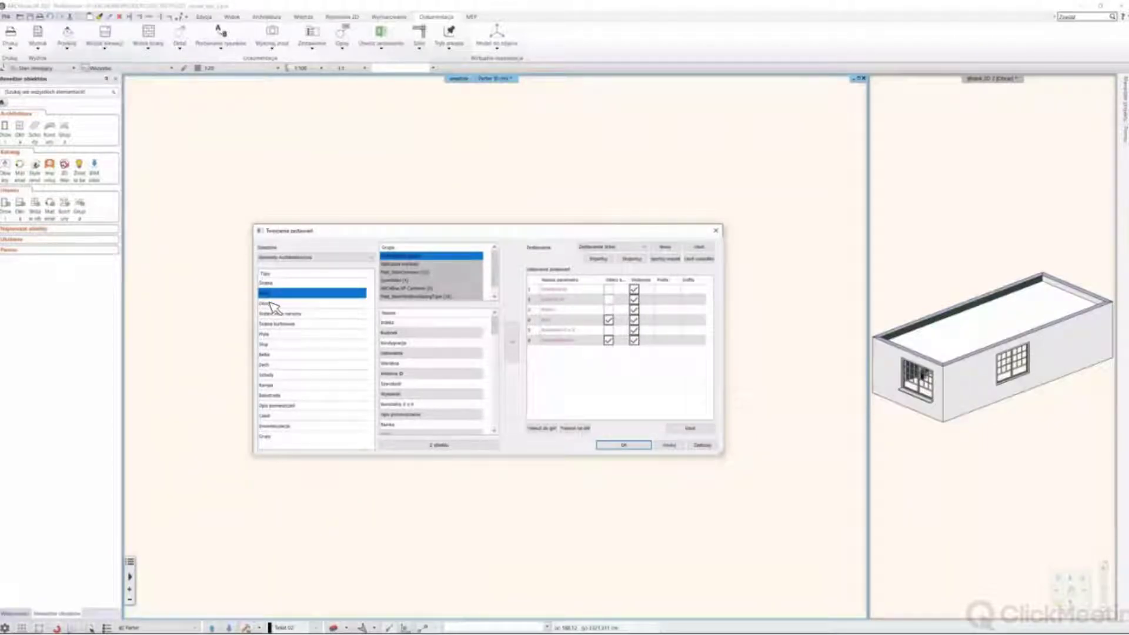
click(273, 304)
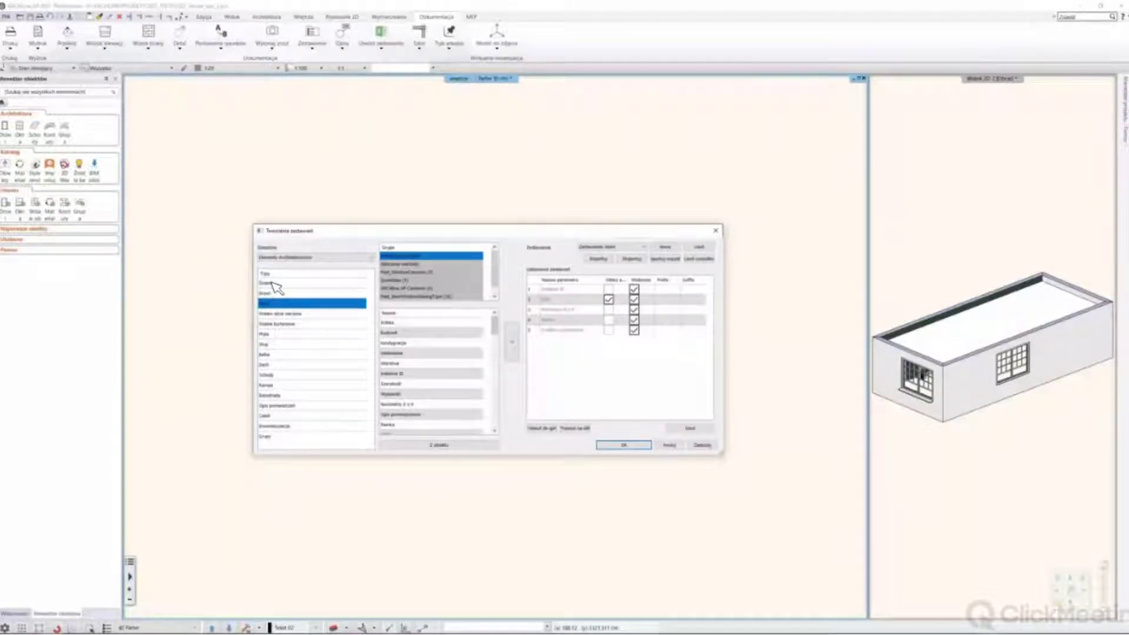
click(375, 258)
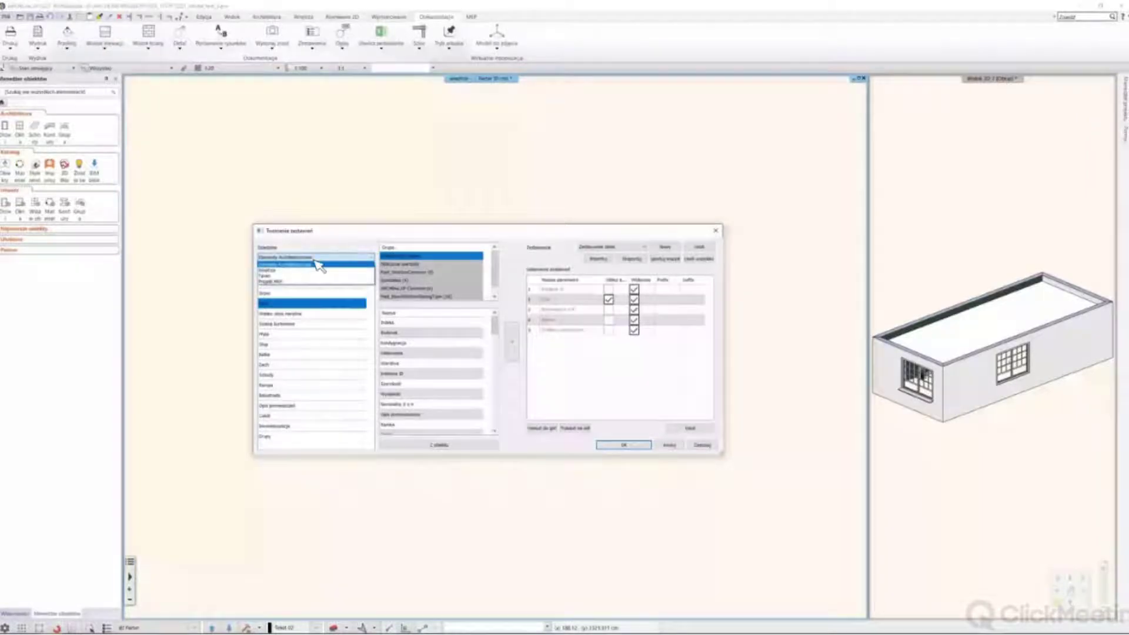
click(302, 257)
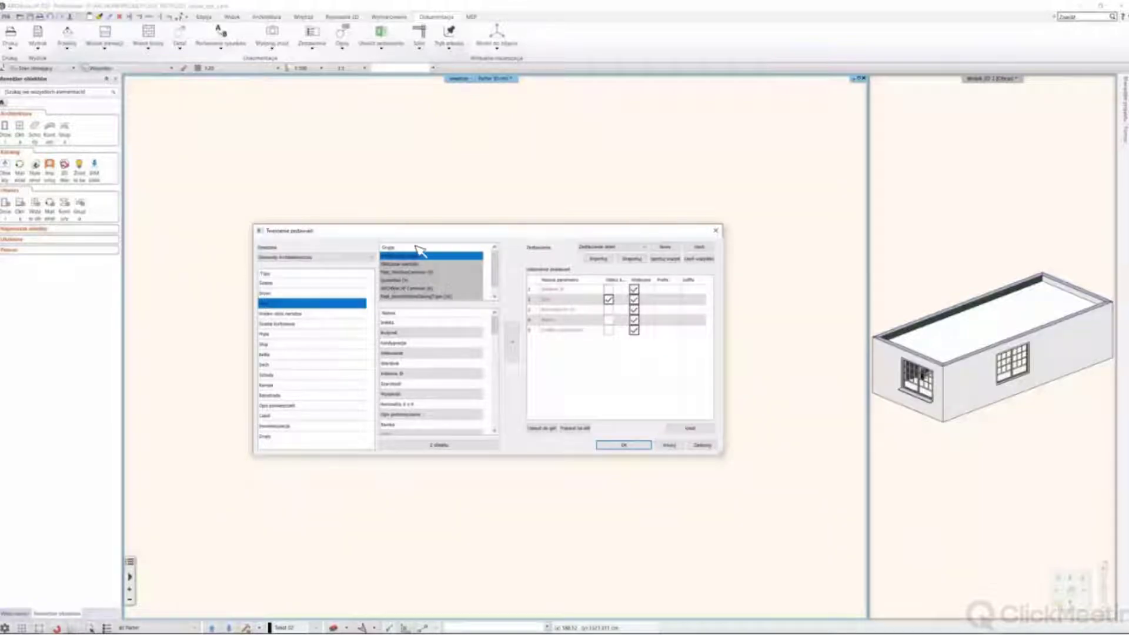
Add the width (Szerokość) and height (Wysokość) parameters to the window schedule's columns
click(549, 323)
scroll(486, 329, down, 2)
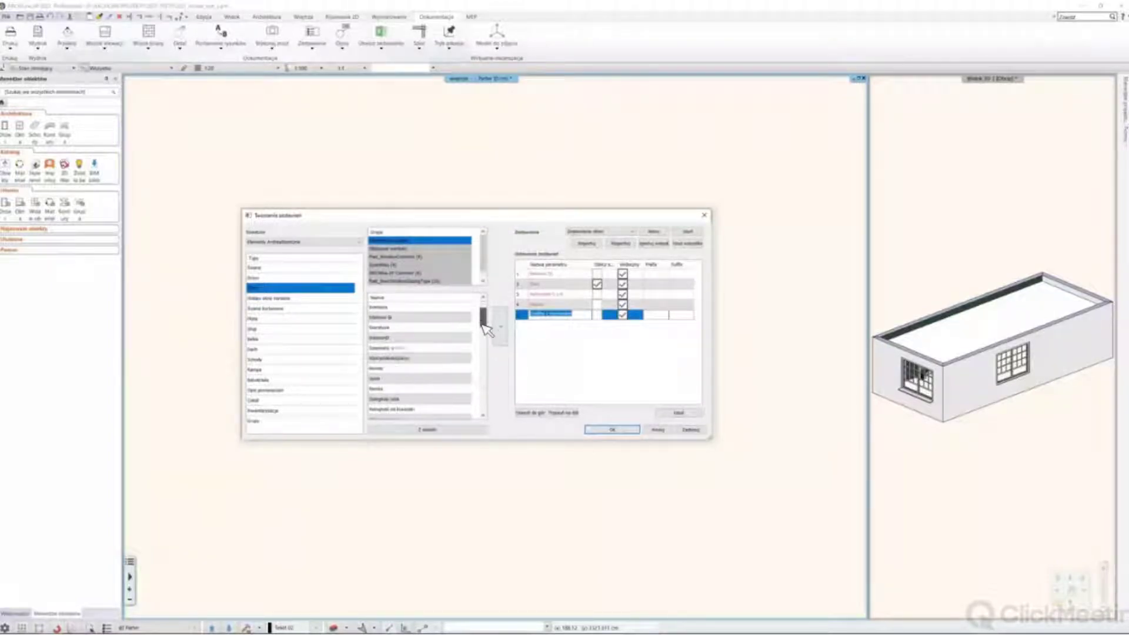
drag(486, 329, 483, 307)
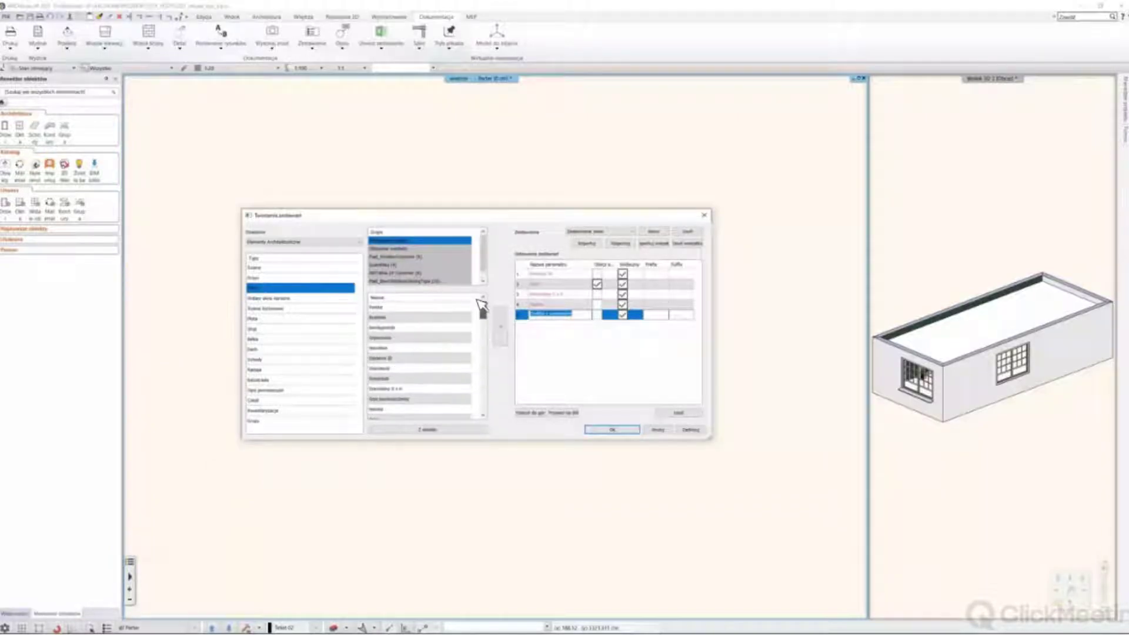
click(410, 328)
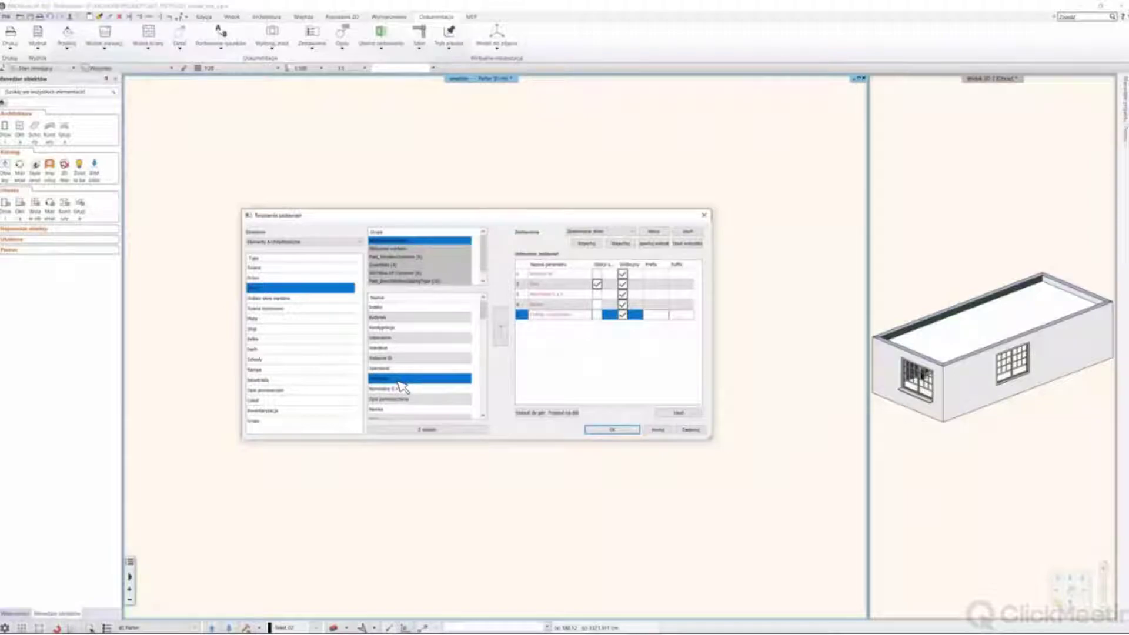
click(500, 328)
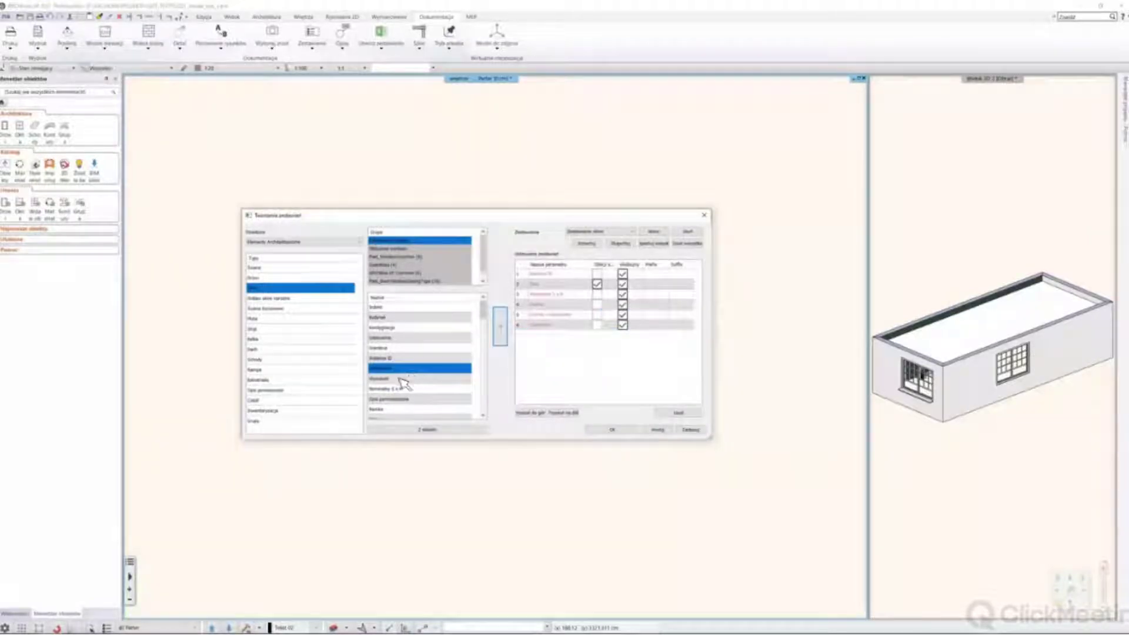
click(501, 328)
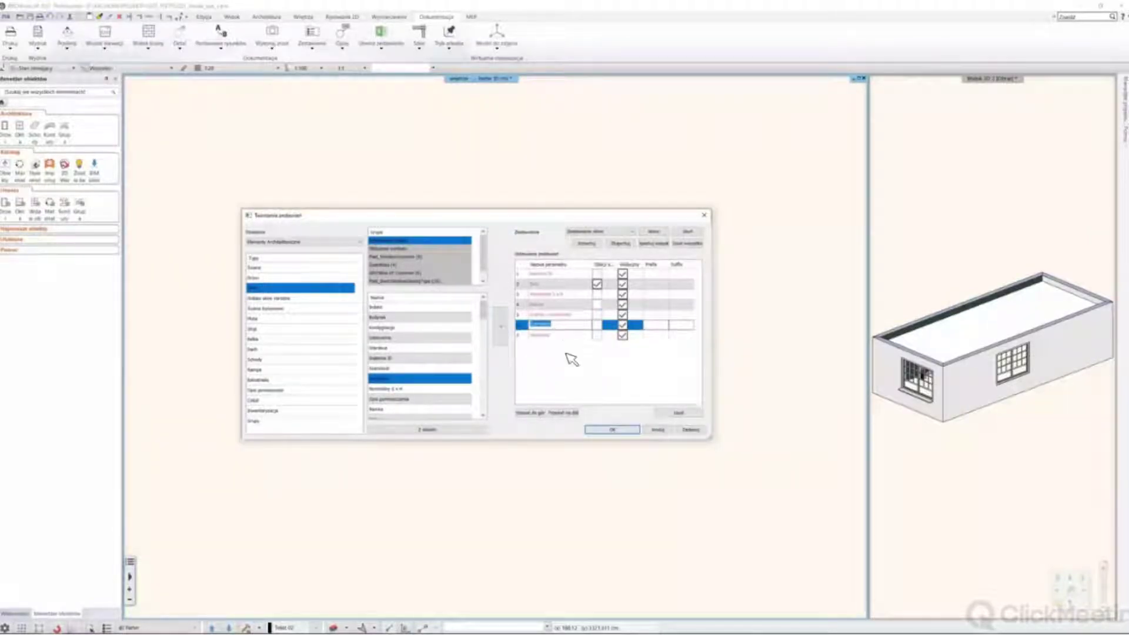
Move the Szerokość and Wysokość columns ahead of the dimensioned graphic column and accept the window schedule definition
click(537, 414)
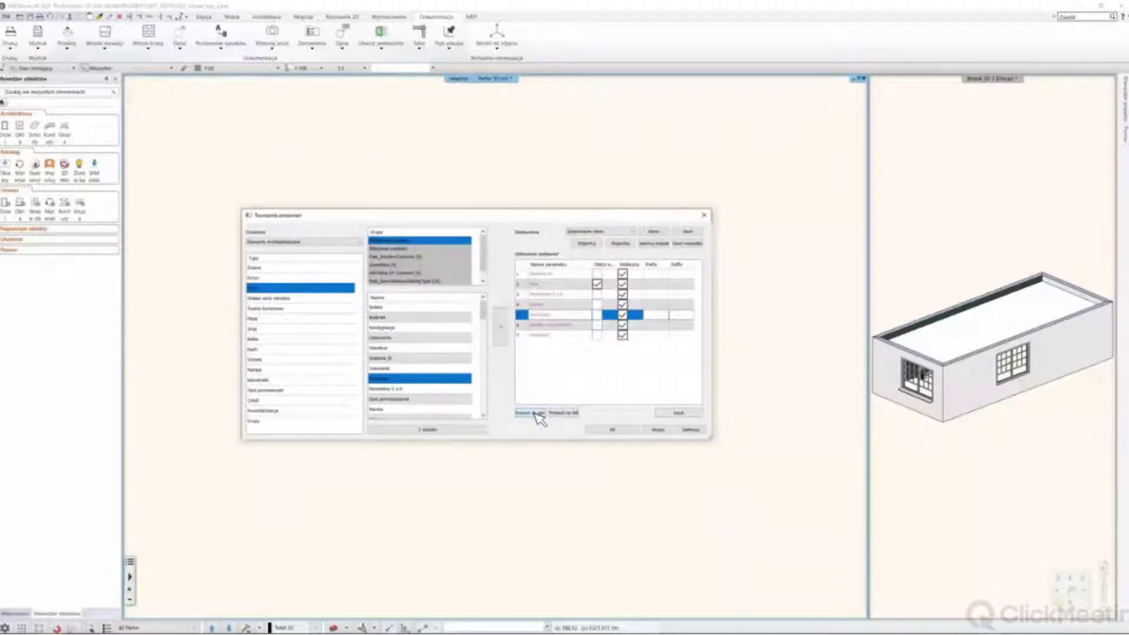
click(550, 336)
click(536, 414)
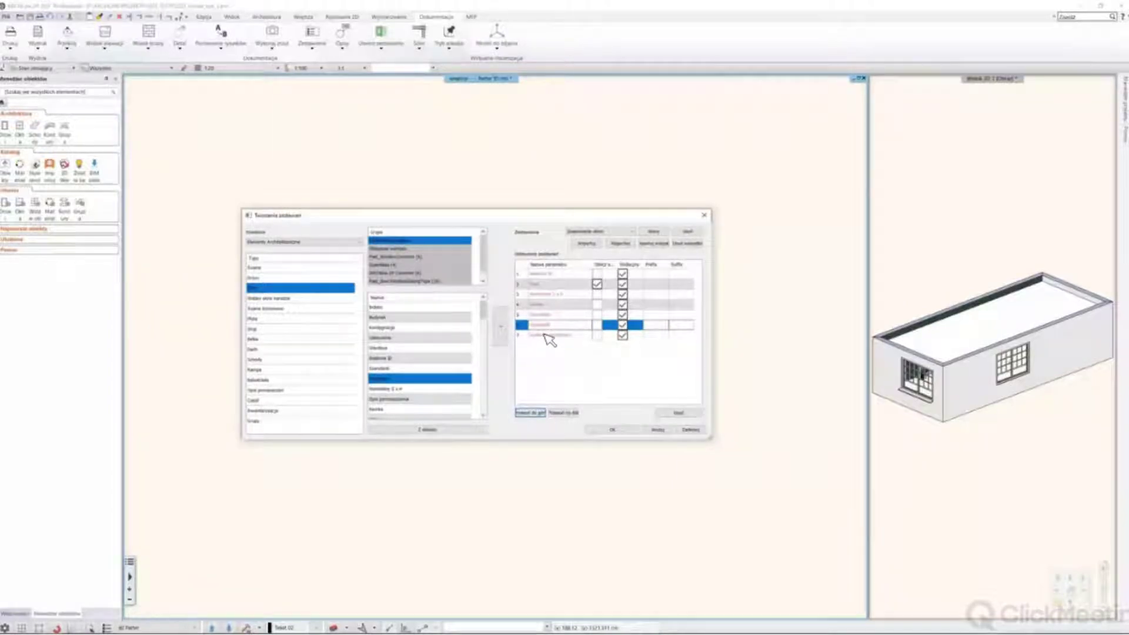
click(605, 431)
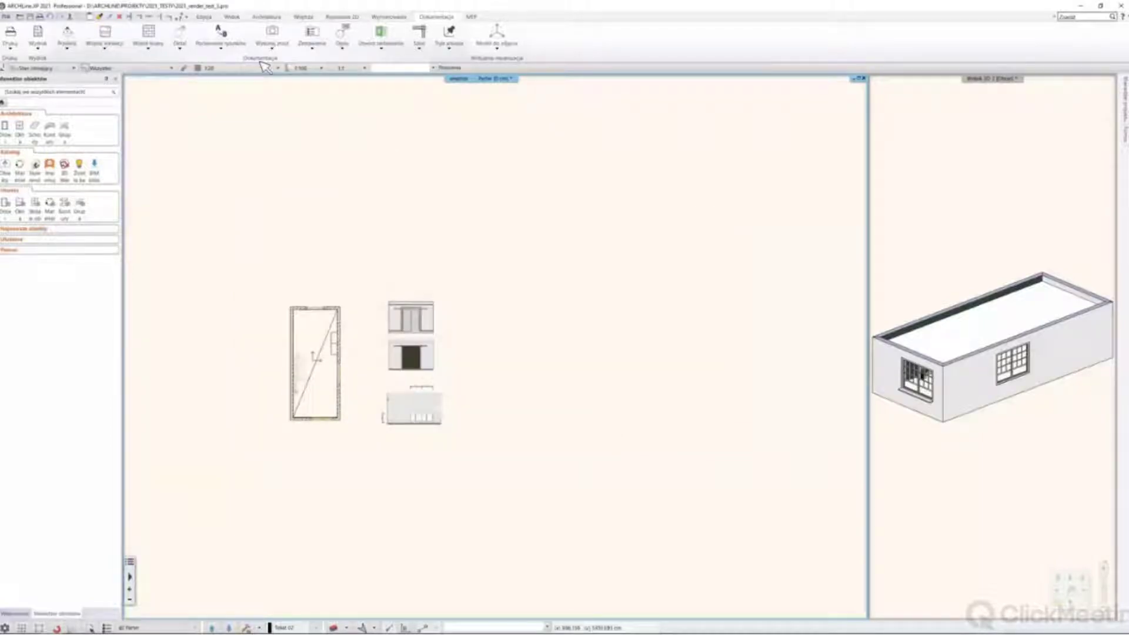
Insert the window schedule (Zestawienie okien) on the floor plan in the free space beside the elevations
click(310, 46)
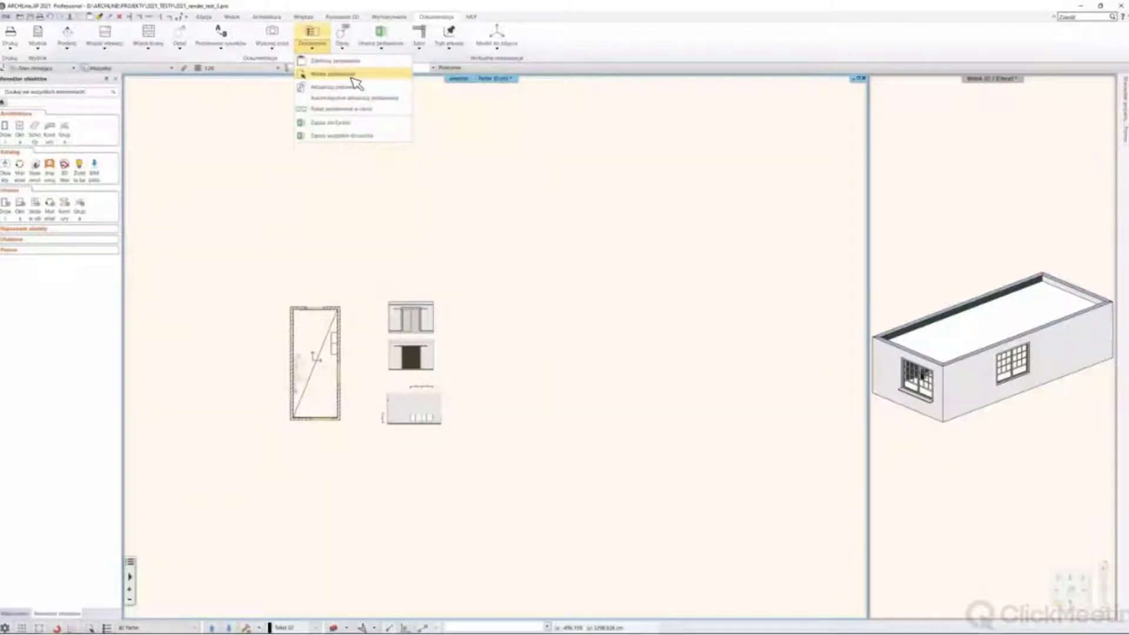
click(332, 74)
click(464, 274)
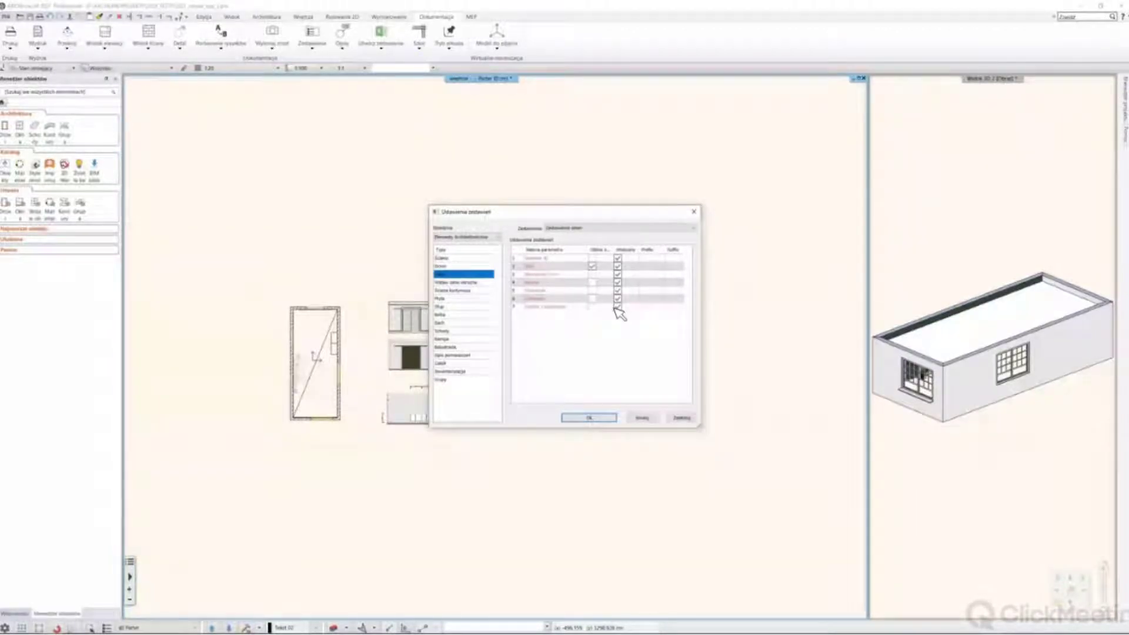
click(583, 418)
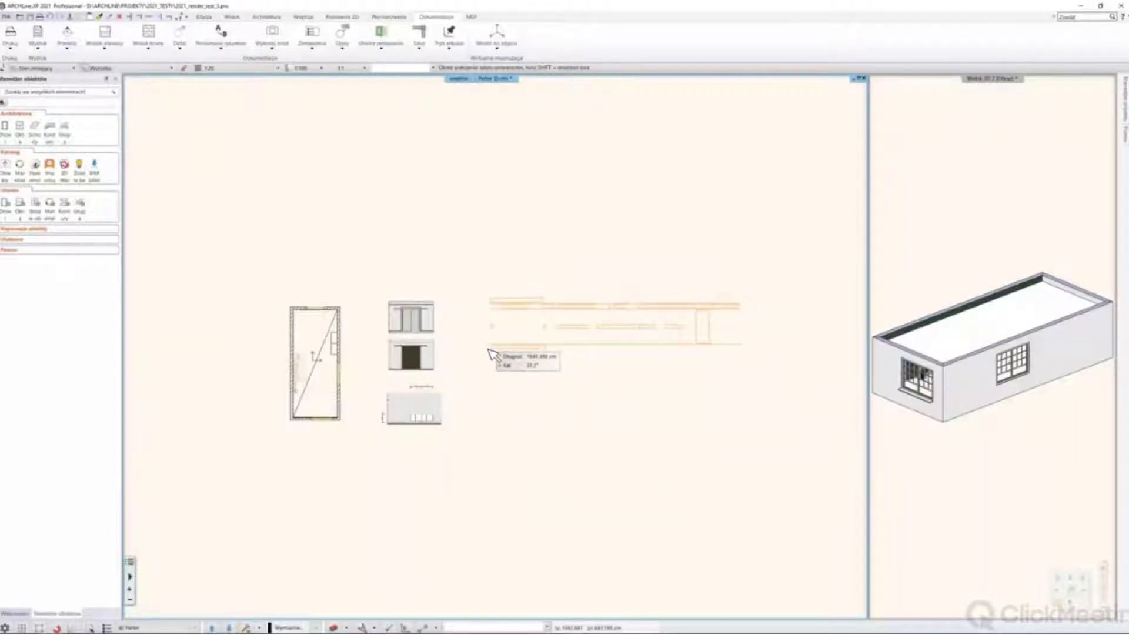
click(566, 420)
Examine the placed window schedule, including its quantity, width and height columns and the dimensioned window graphic
scroll(611, 344, up, 3)
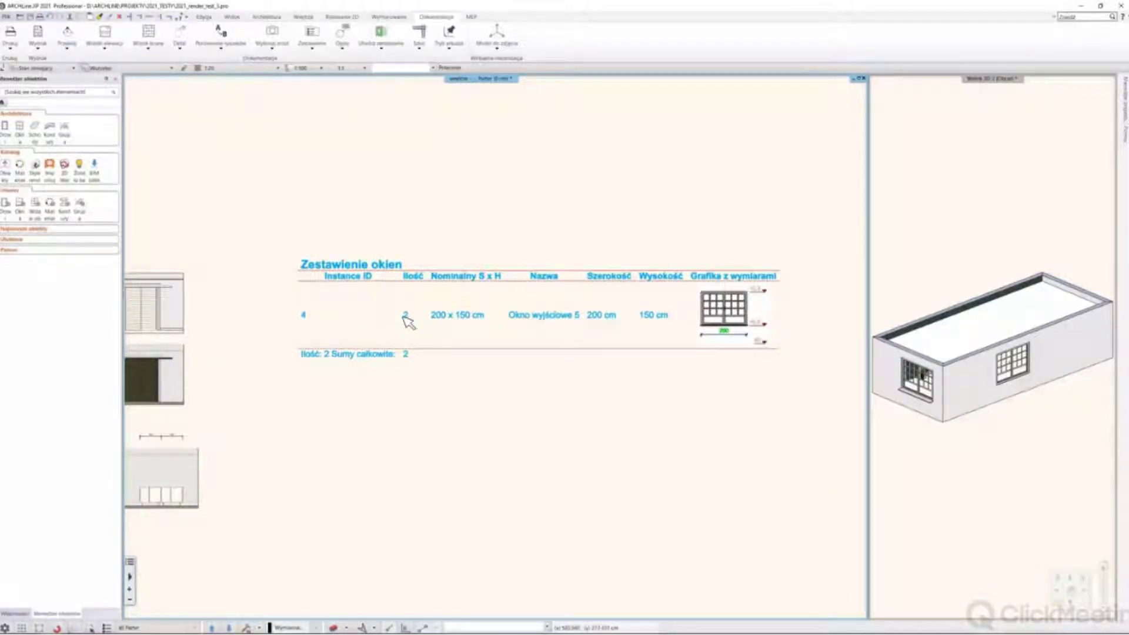
scroll(370, 367, down, 2)
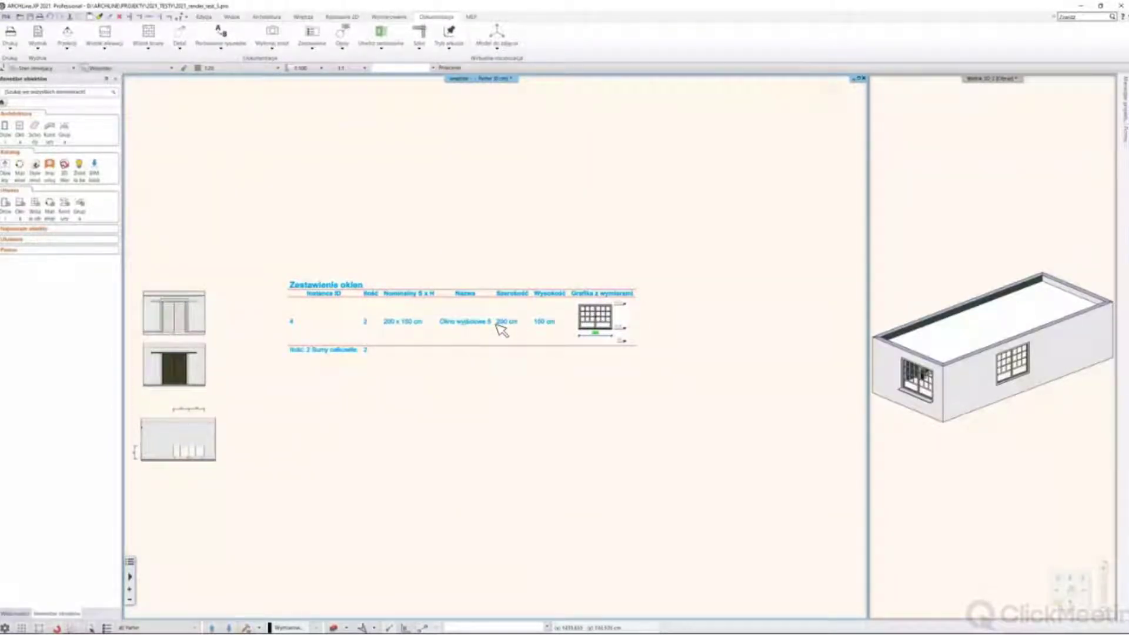
scroll(653, 328, up, 3)
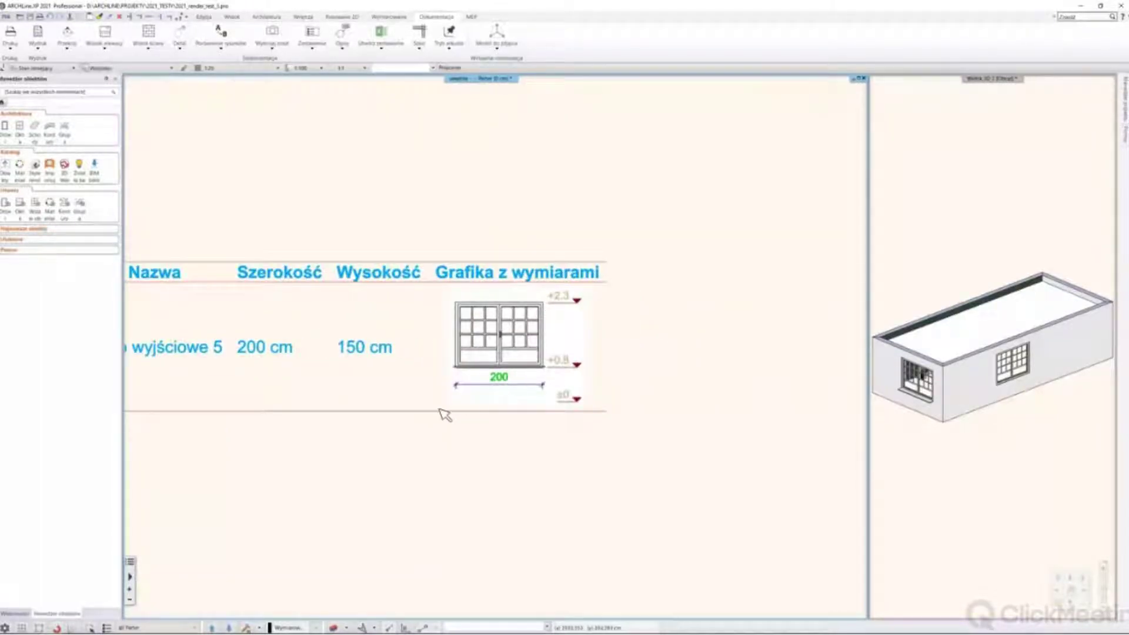
scroll(441, 410, down, 2)
scroll(294, 414, down, 1)
scroll(650, 378, up, 4)
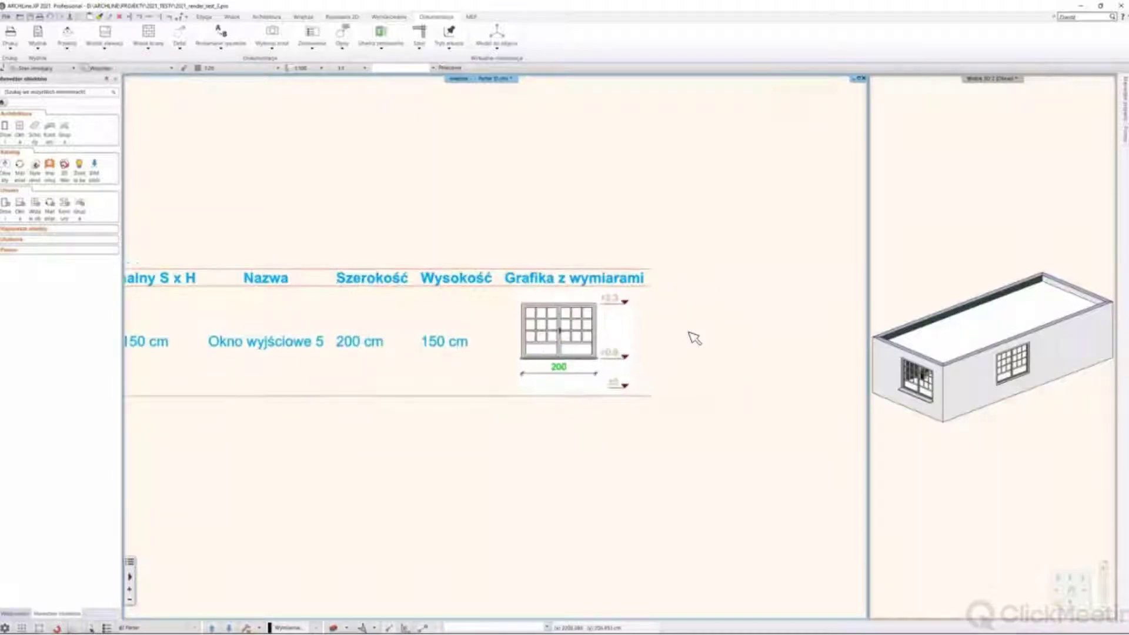
scroll(529, 385, down, 2)
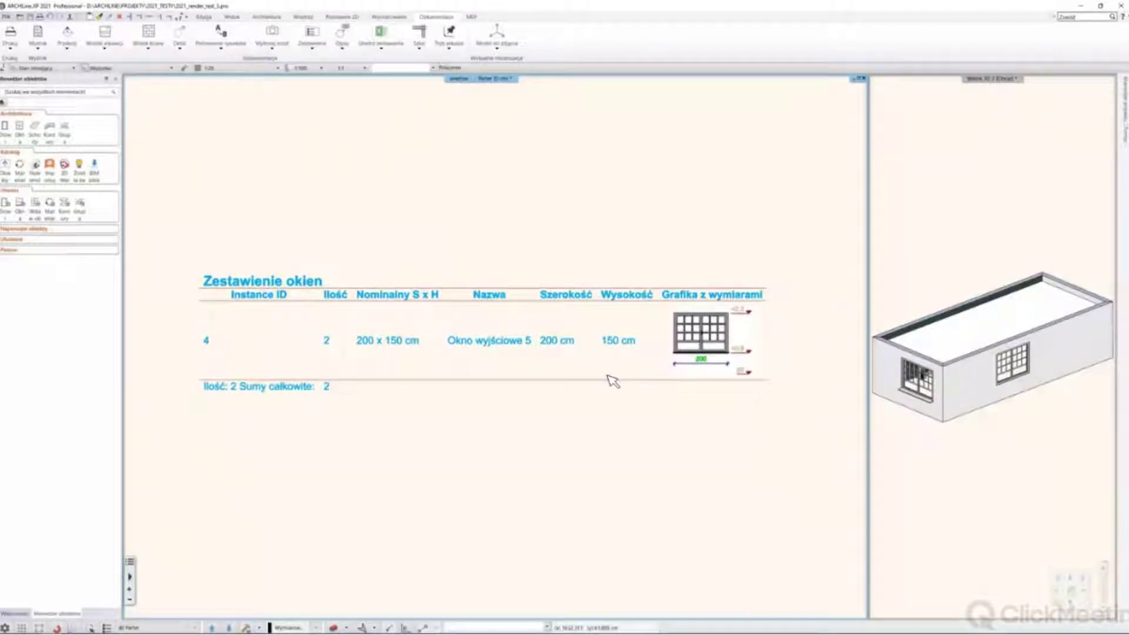
scroll(511, 387, down, 4)
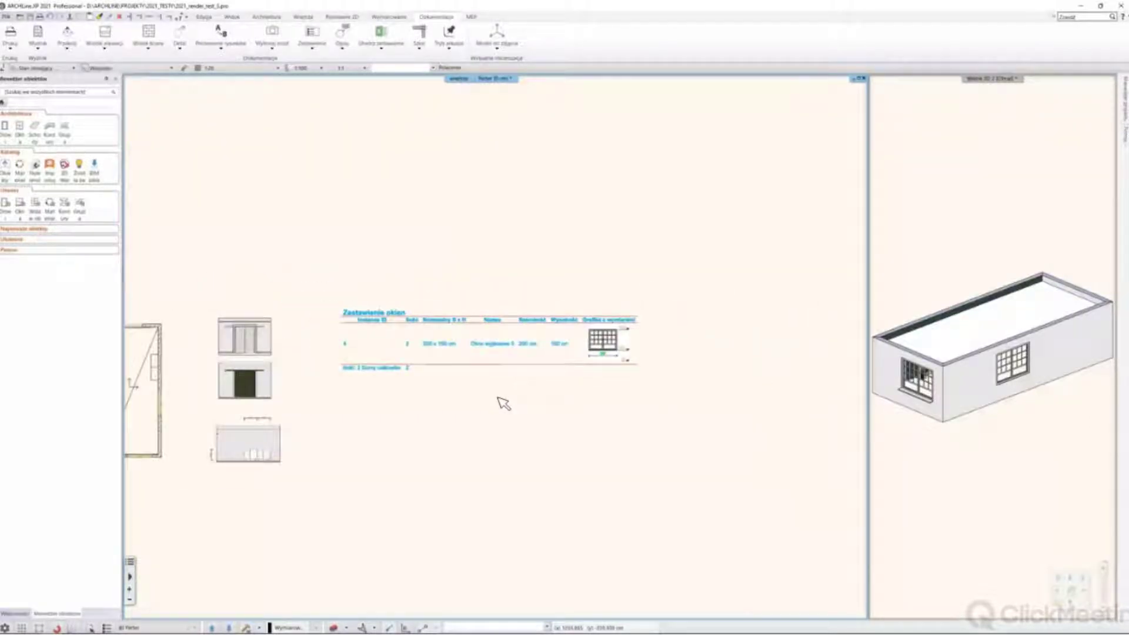
middle_drag(461, 355, 503, 363)
scroll(504, 363, up, 4)
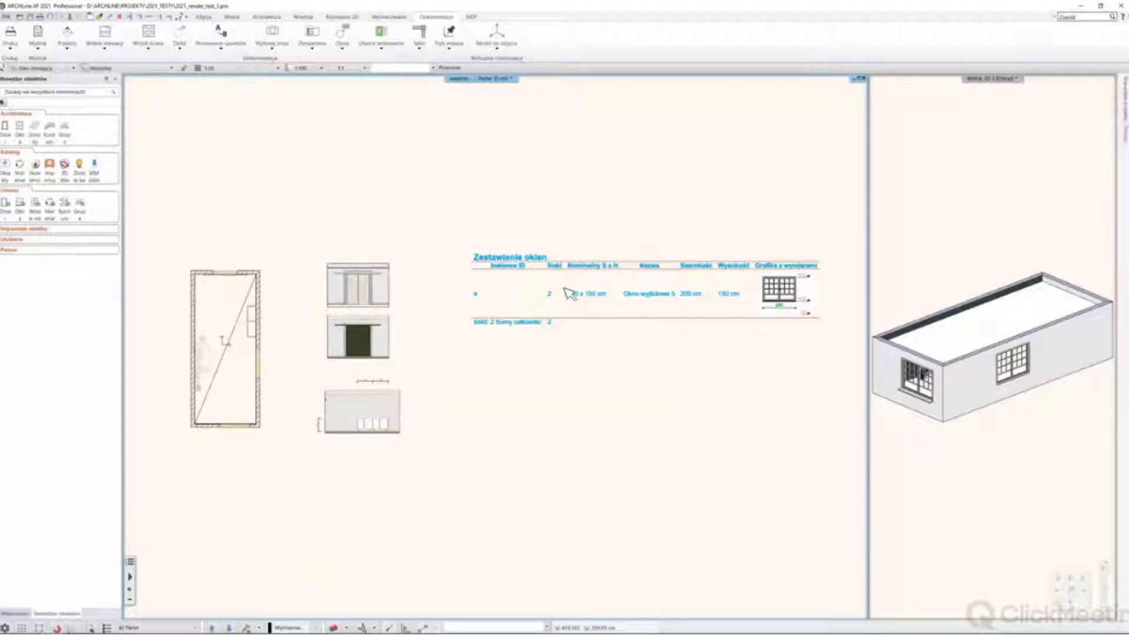
Delete the whole window schedule from the floor plan
drag(450, 234, 841, 354)
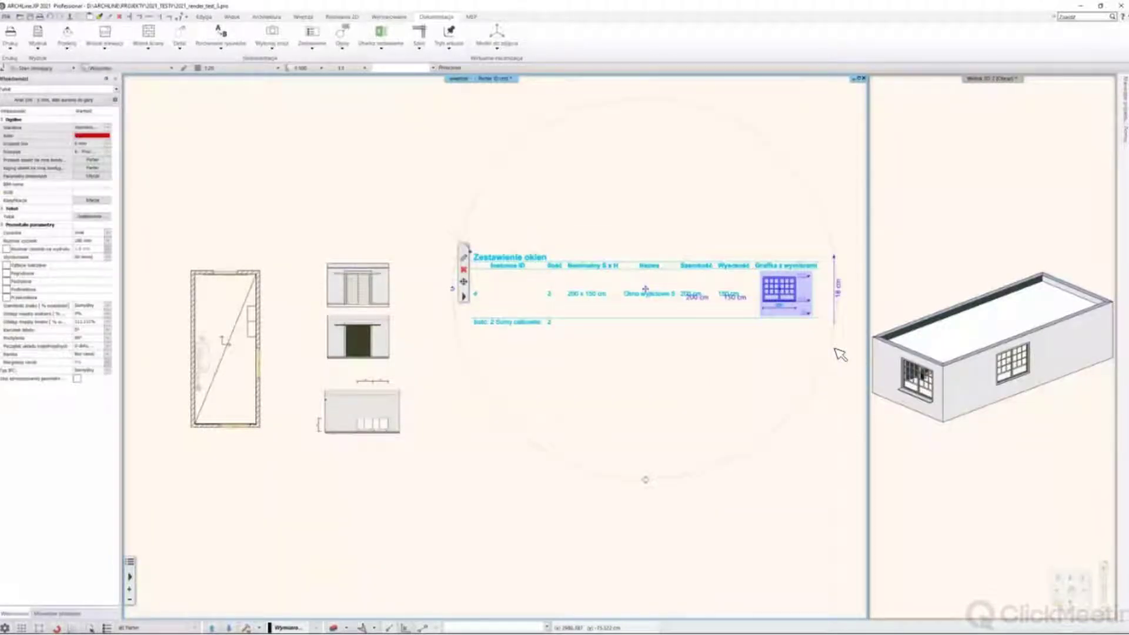
key(Delete)
middle_drag(411, 385, 512, 393)
scroll(512, 392, up, 3)
middle_drag(521, 327, 521, 342)
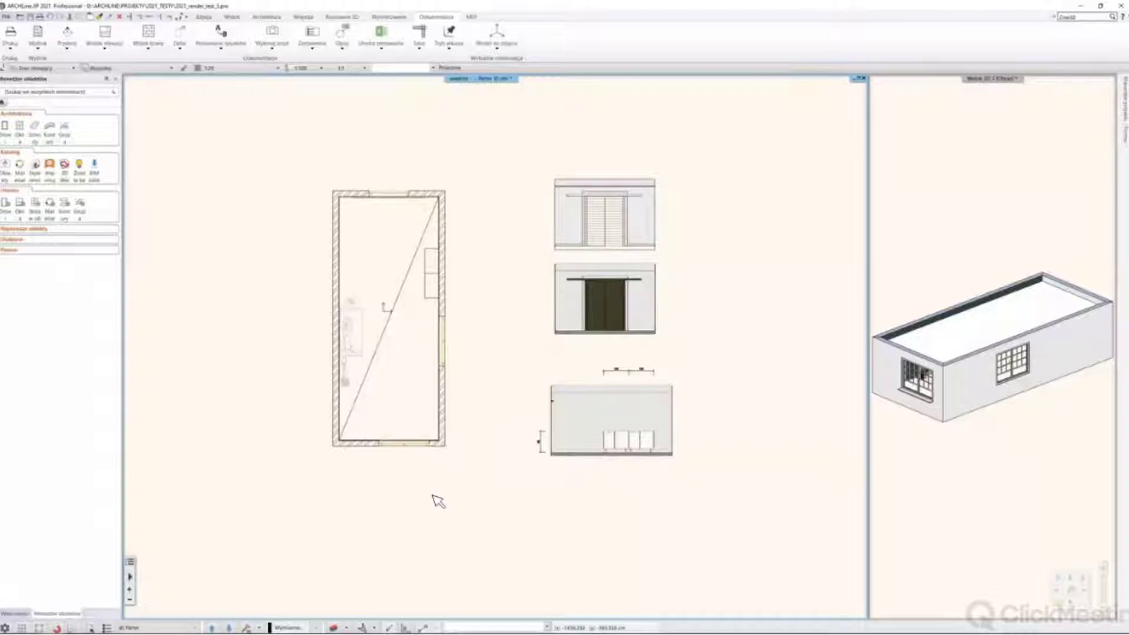
middle_drag(457, 347, 516, 368)
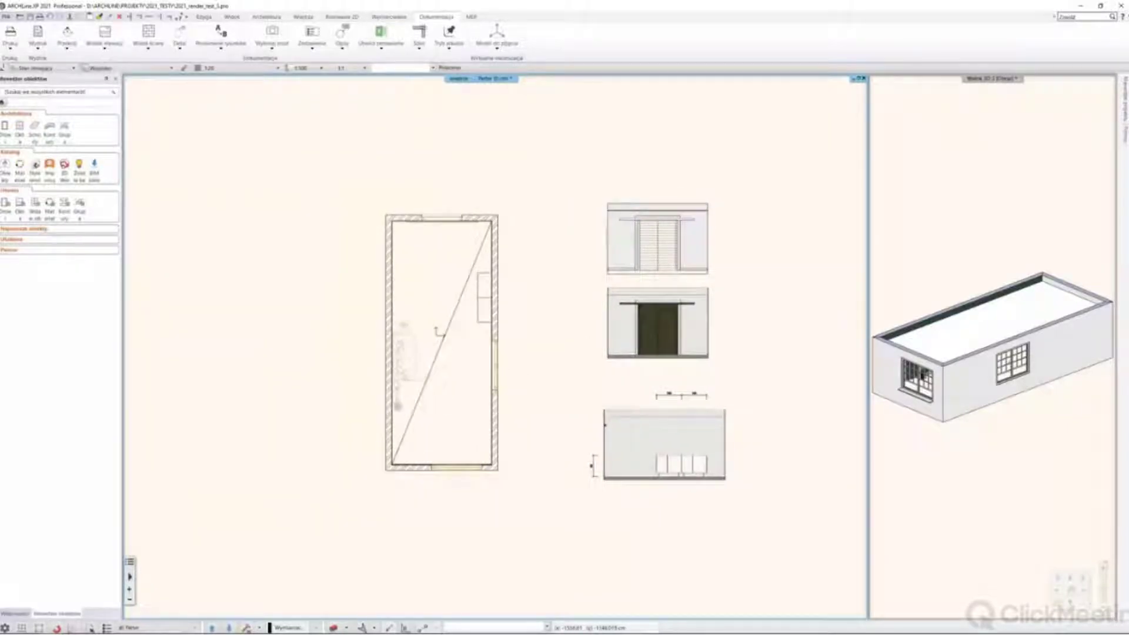
Check the PDF list of new features in the 2021 versions and return to the ARCHLine.XP project
click(73, 625)
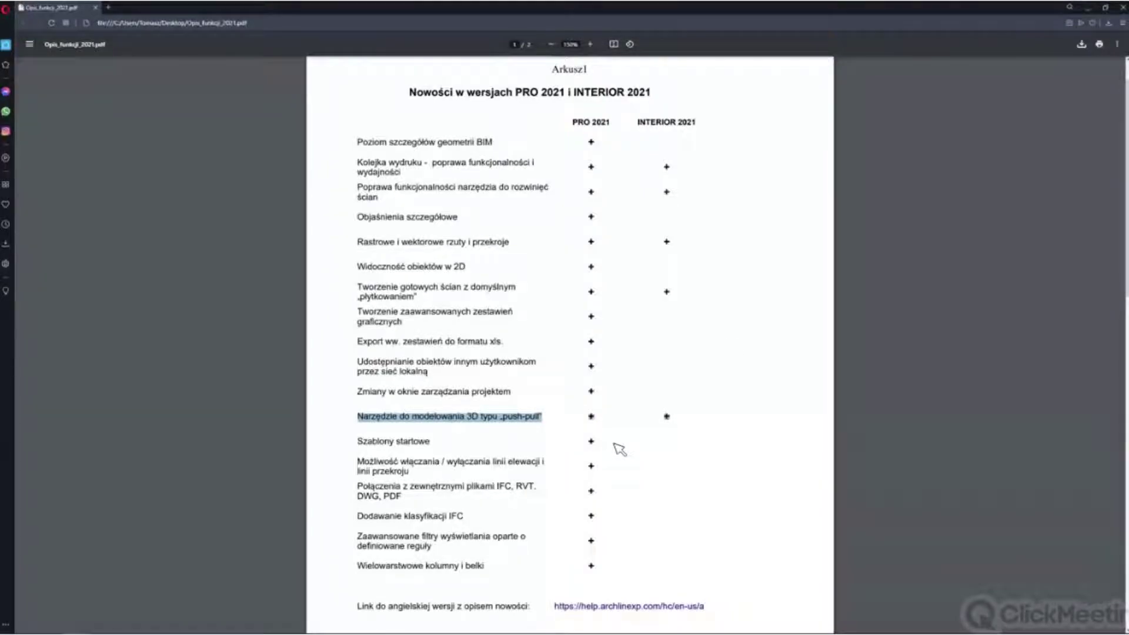
click(1088, 8)
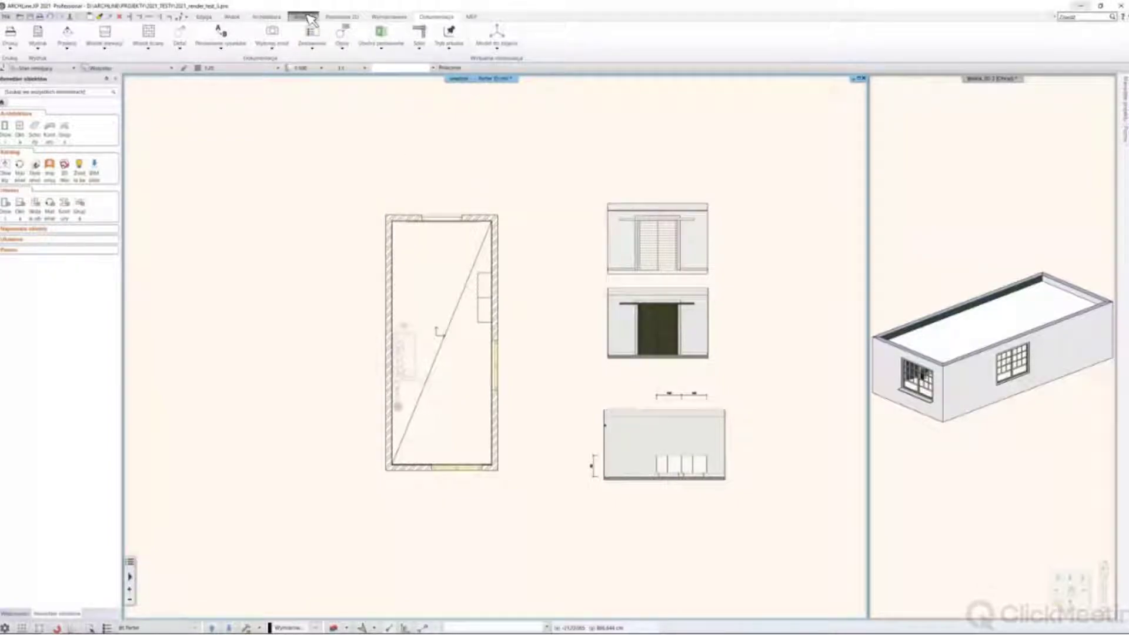
Start dimensioning with the custom 50, 2, cm dimension style and open the wall dimensioning settings beside the room plan
click(388, 17)
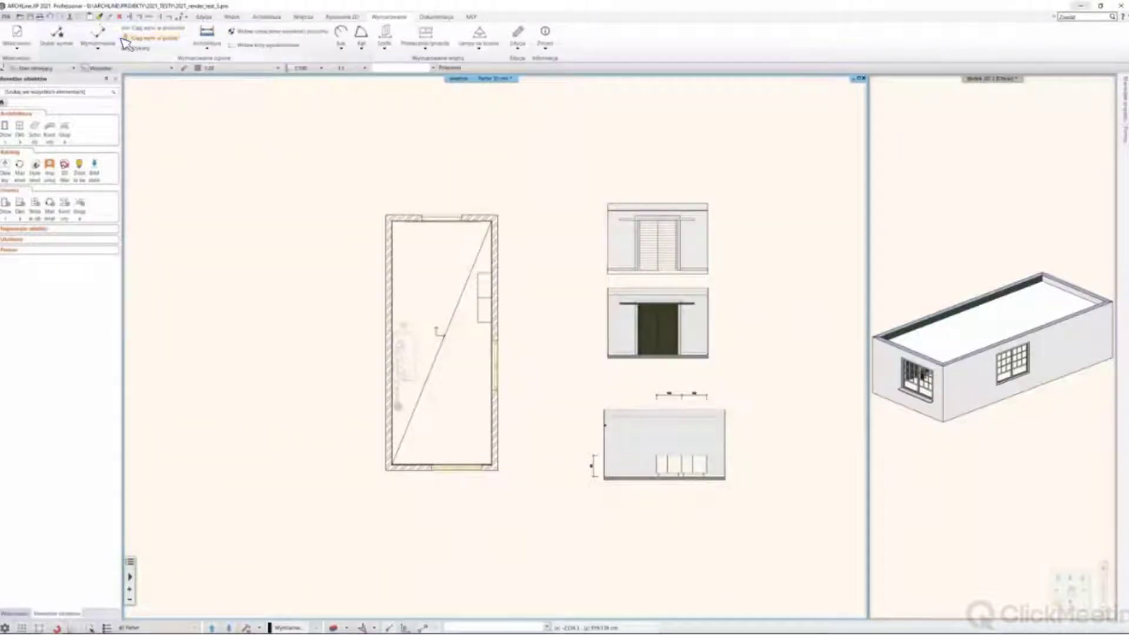
click(97, 36)
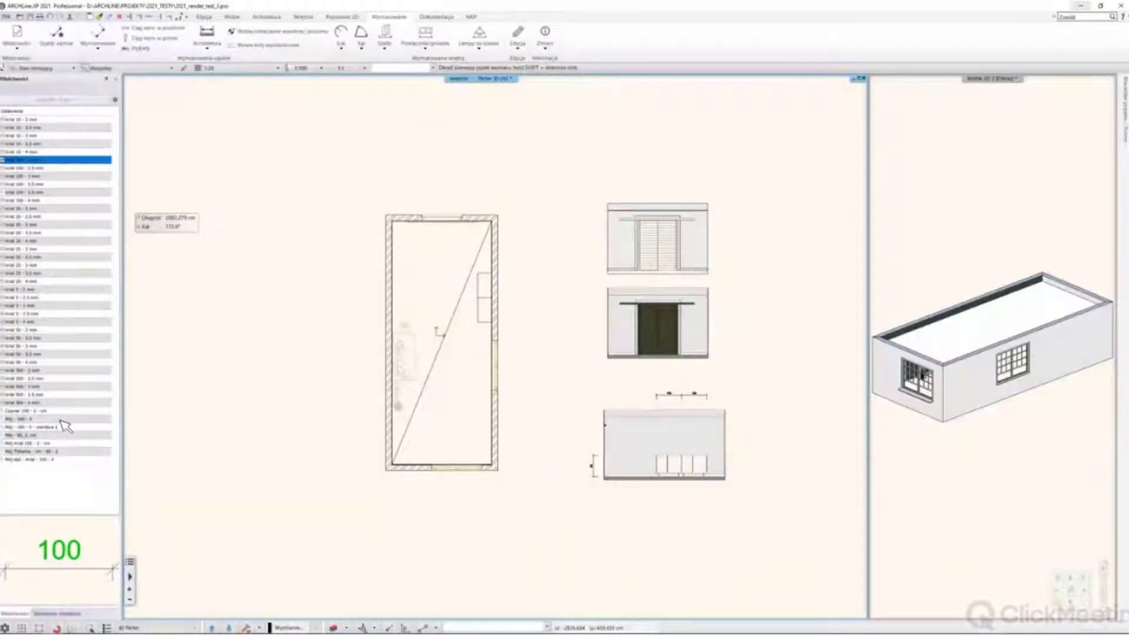
click(43, 436)
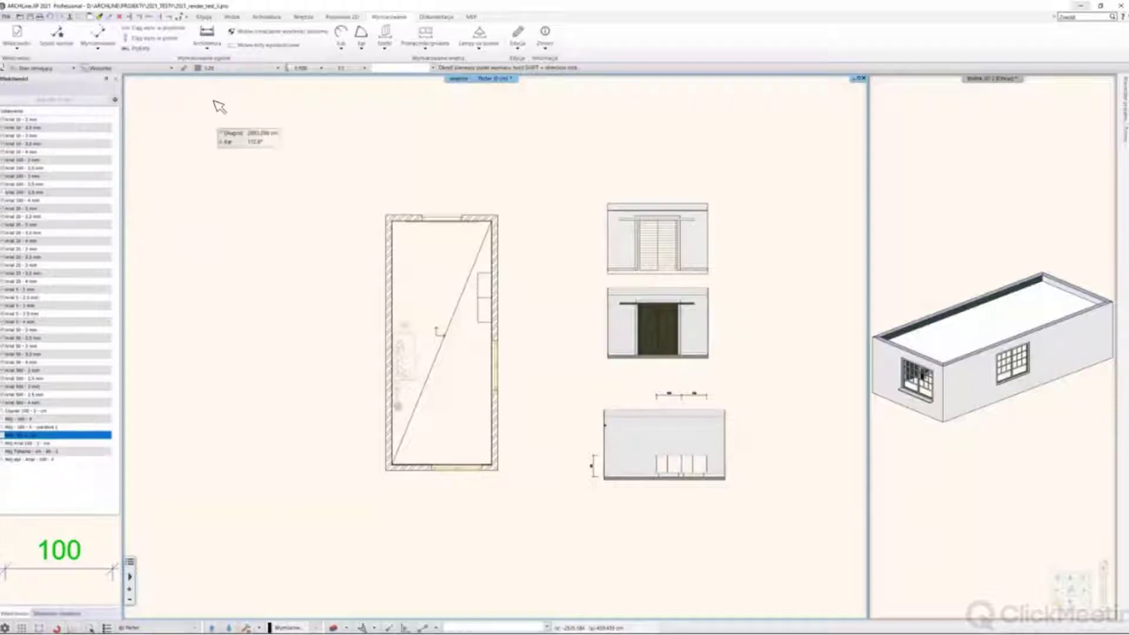
click(209, 47)
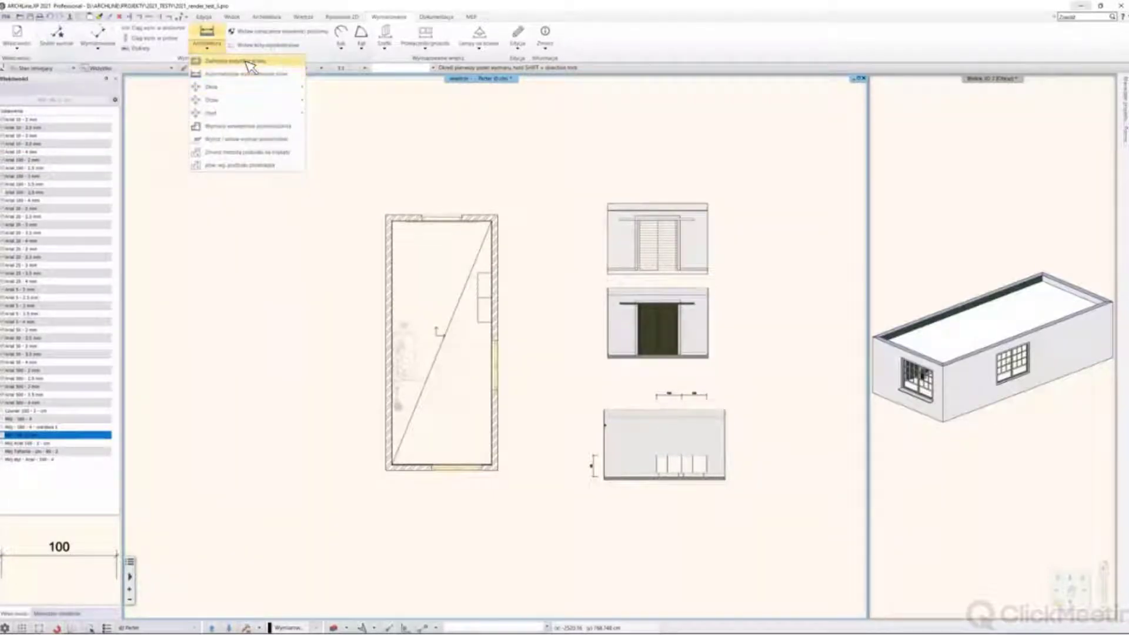
click(247, 61)
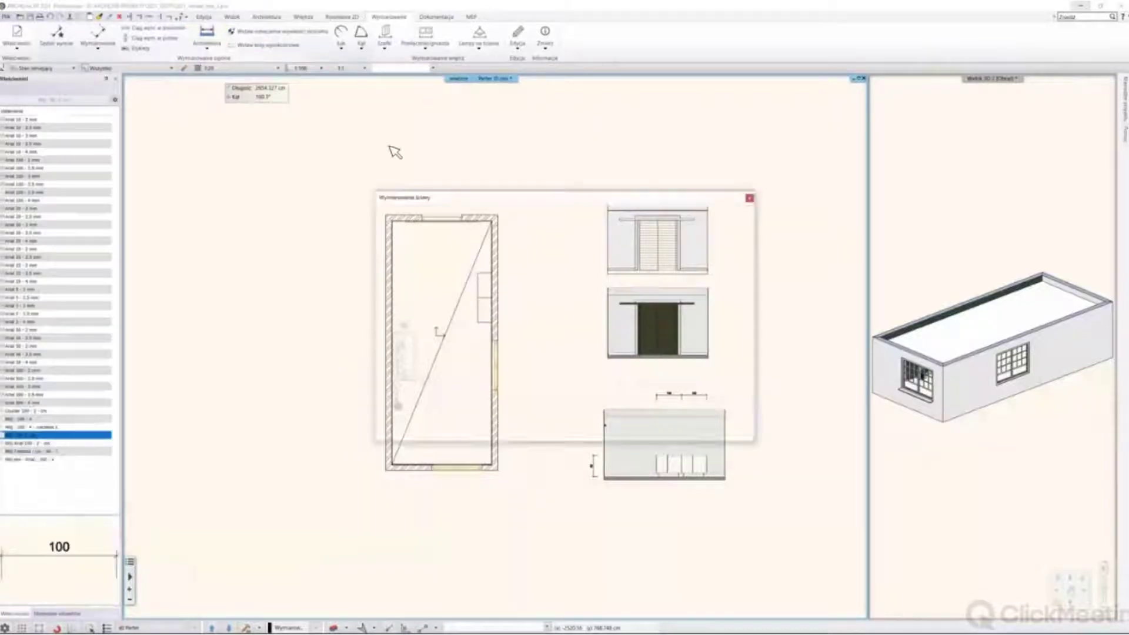
drag(547, 200, 692, 222)
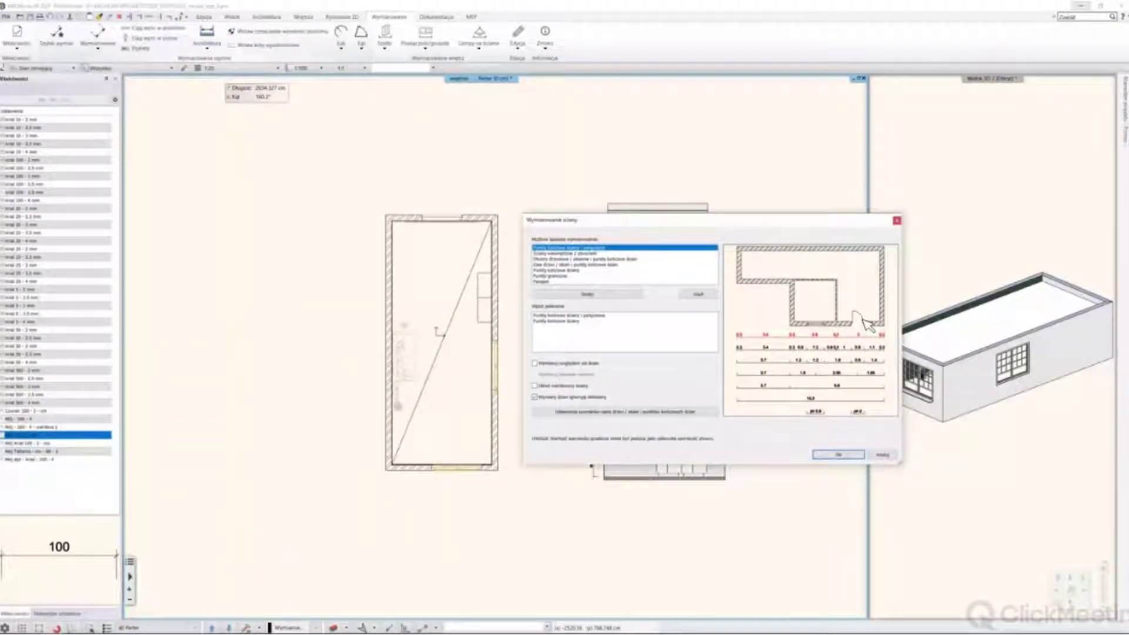
Compare the available wall dimensioning methods in the preview, examining the walls-with-openings dimension line in detail
click(574, 260)
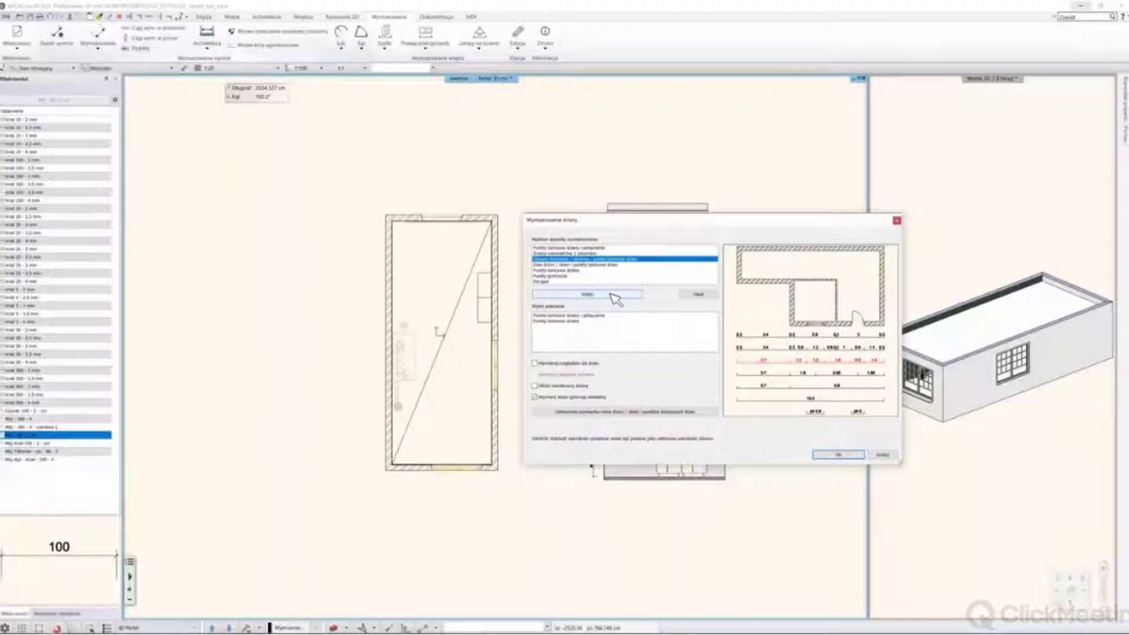
click(574, 248)
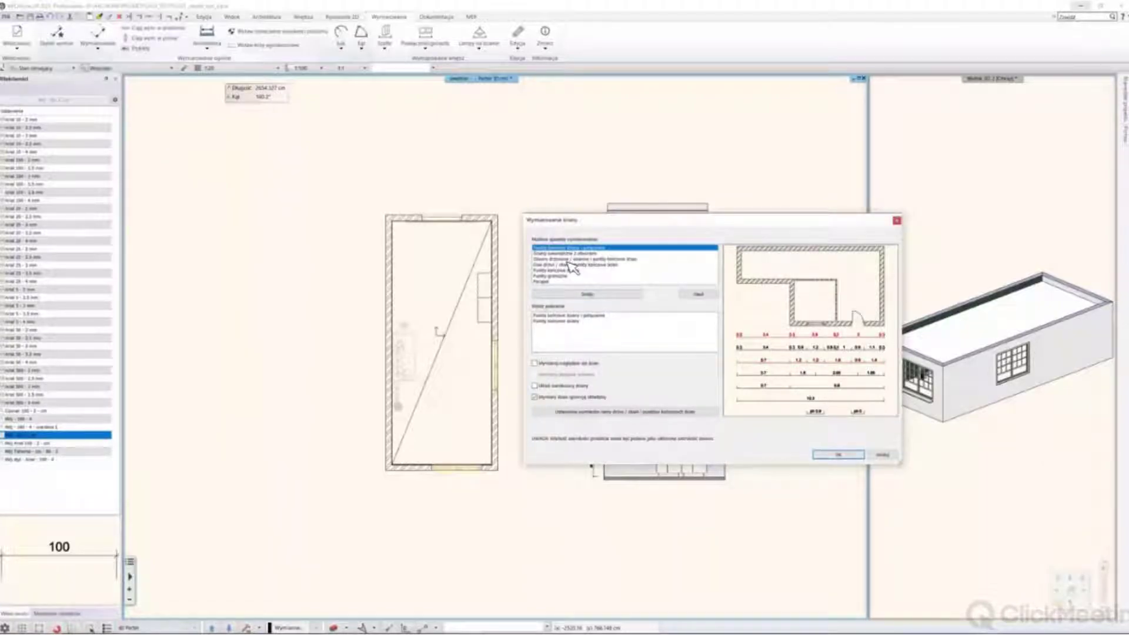
click(573, 253)
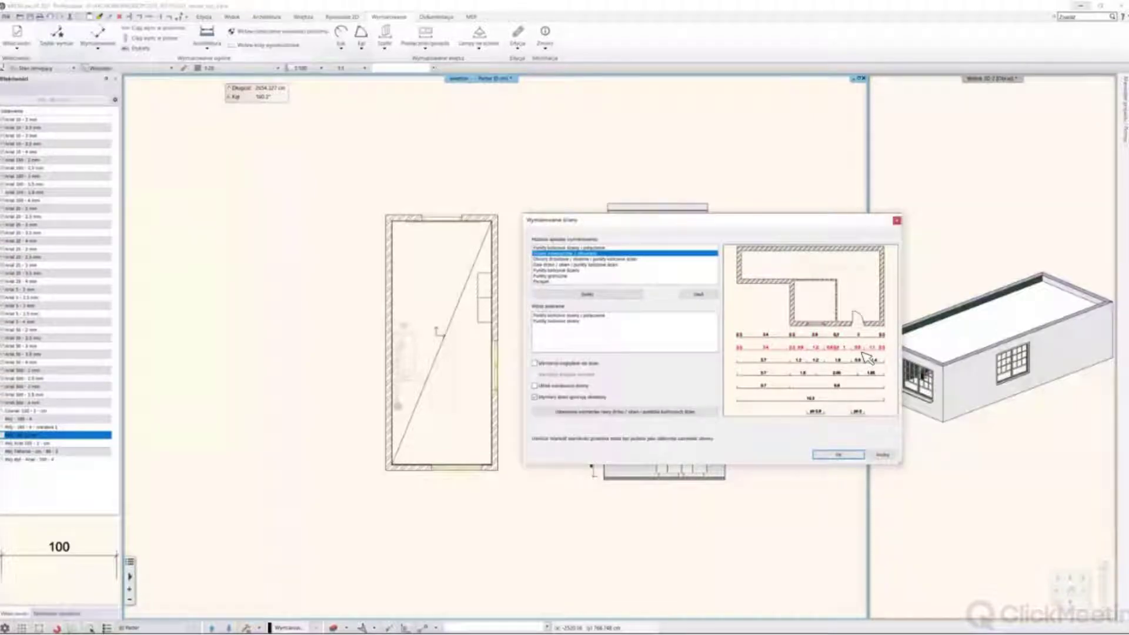
scroll(802, 353, up, 4)
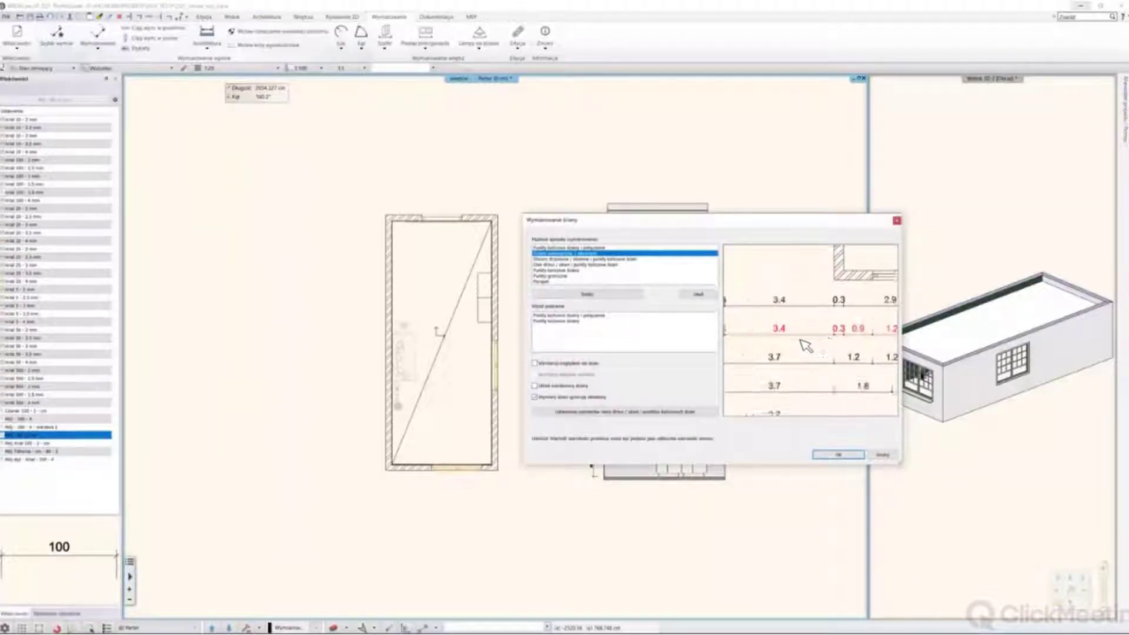
scroll(805, 346, down, 2)
scroll(840, 336, down, 2)
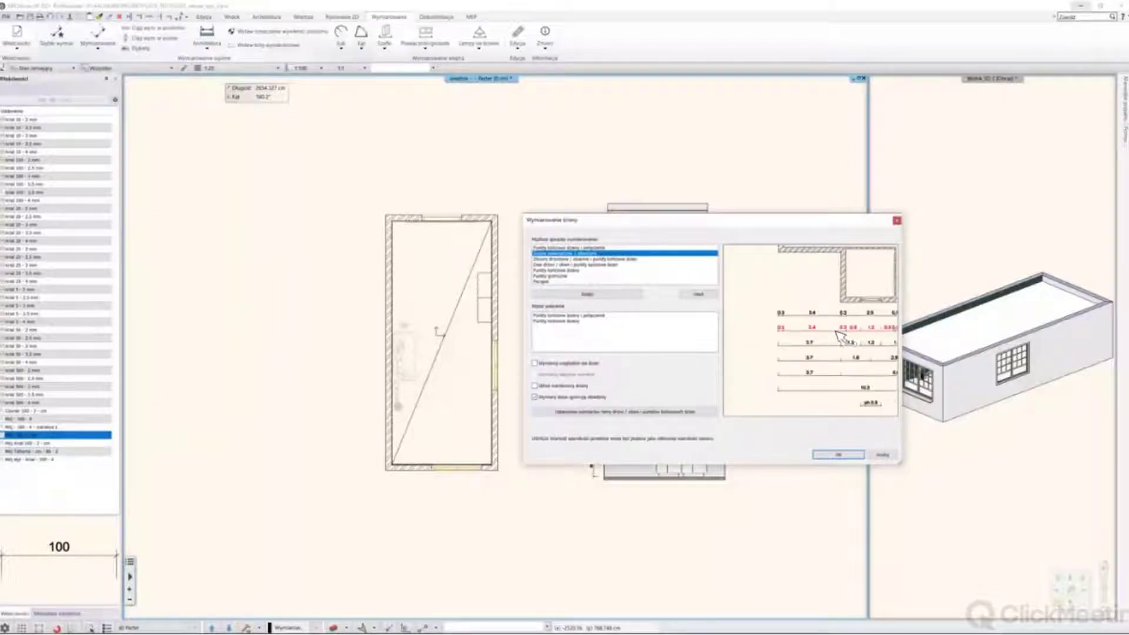
scroll(840, 341, down, 3)
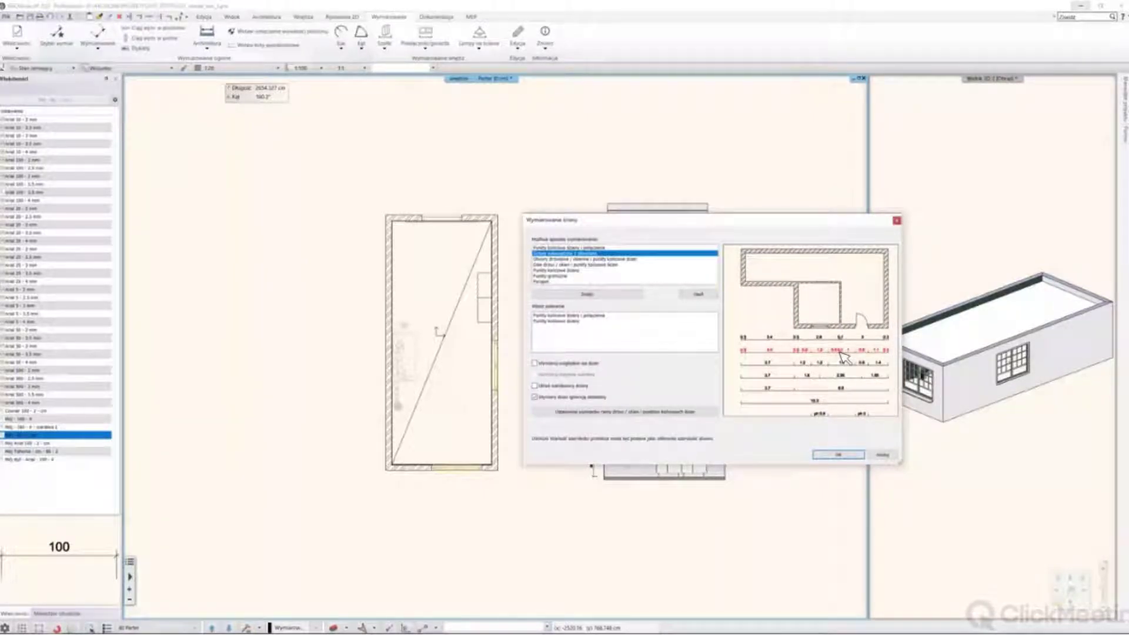
Replace both chosen wall endpoint dimensioning methods with the walls-with-openings method
click(582, 316)
click(698, 294)
click(563, 317)
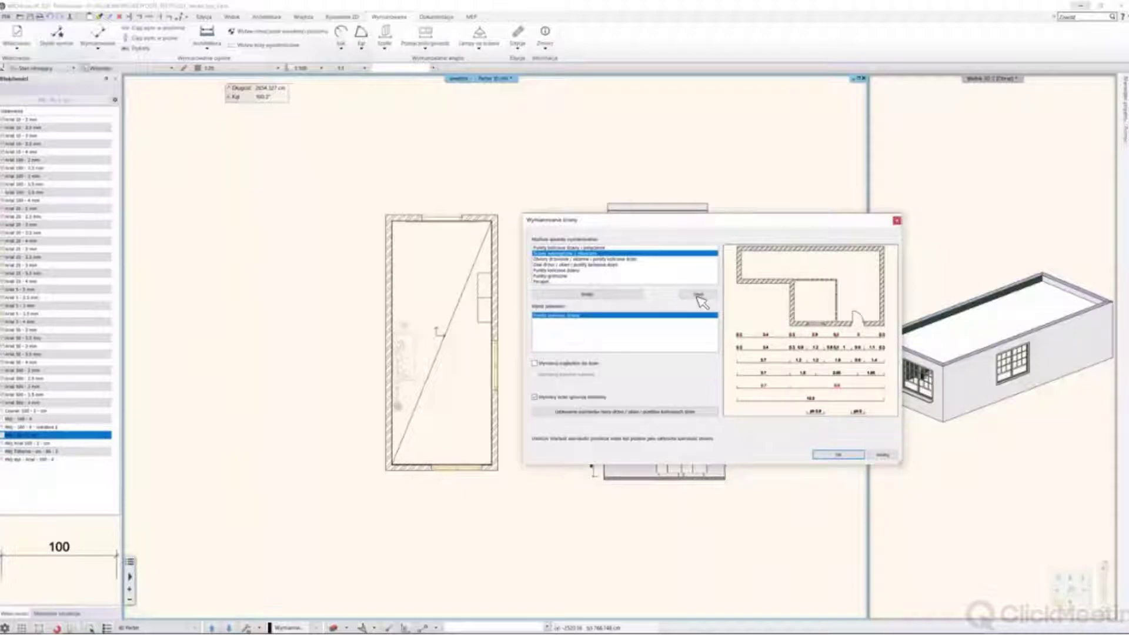
click(698, 294)
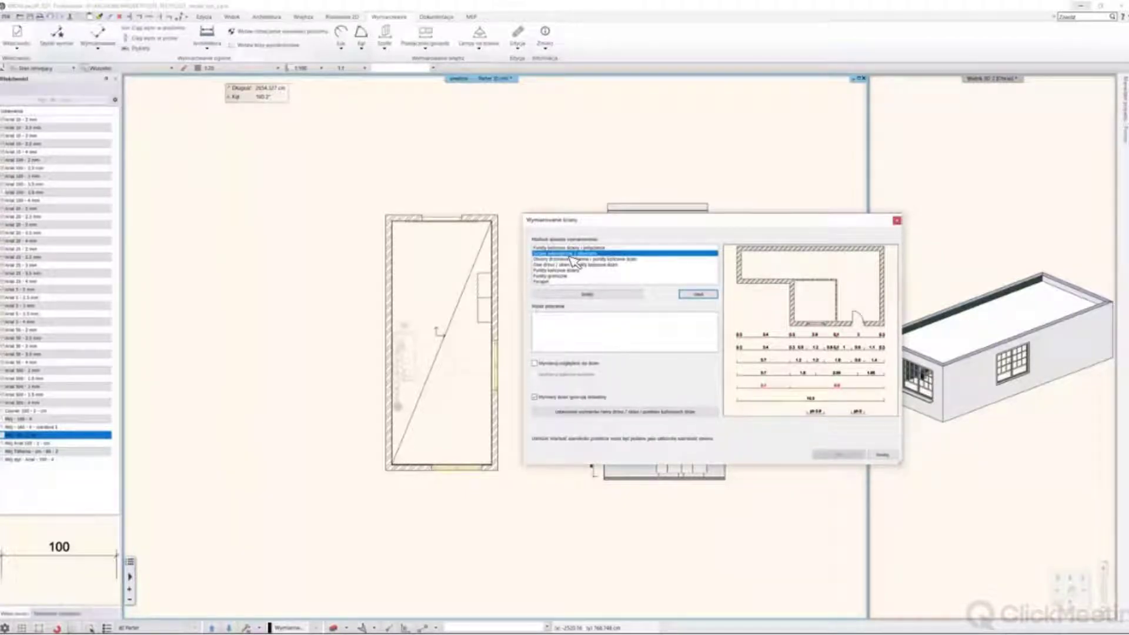
click(595, 294)
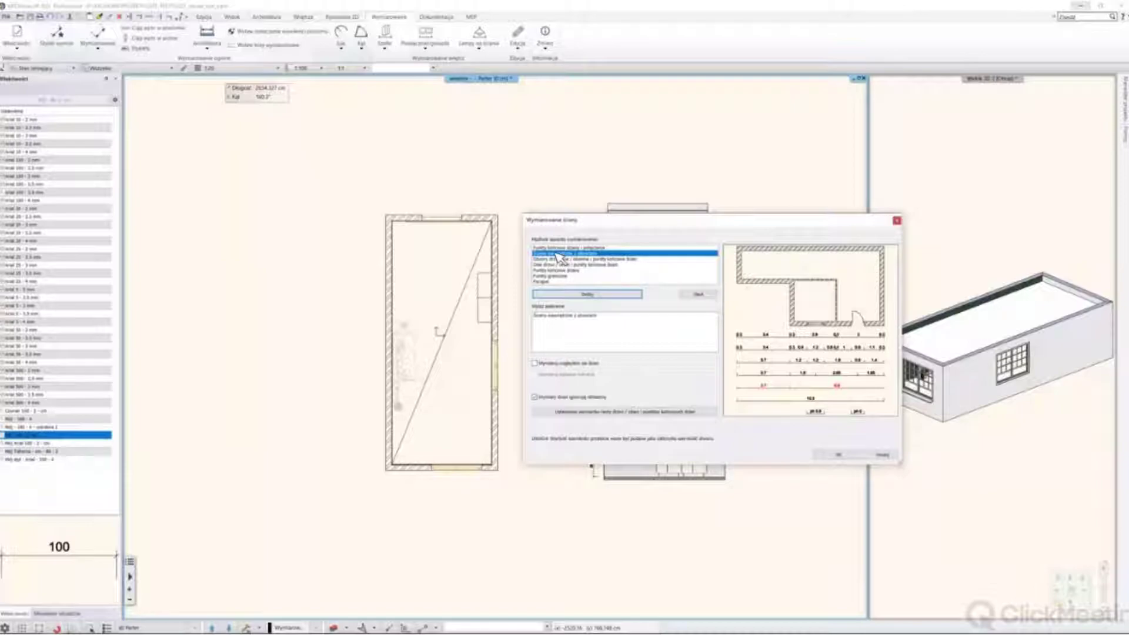
Add the boundary points (Punkty graniczne) method to the chosen wall dimensioning methods and accept the settings
click(555, 254)
click(559, 265)
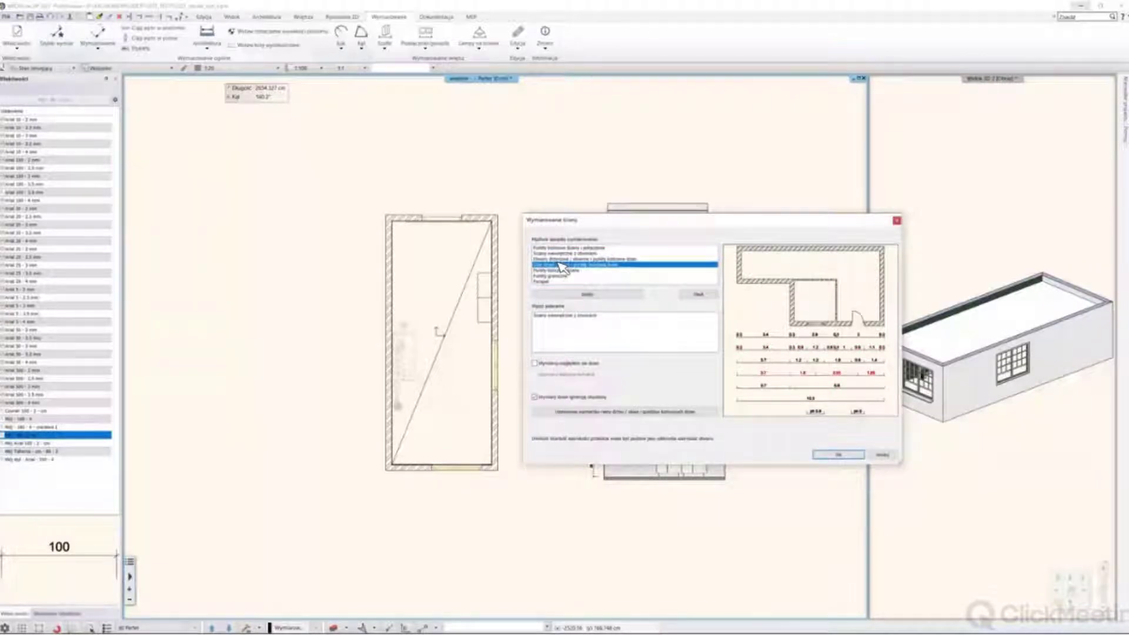
click(556, 276)
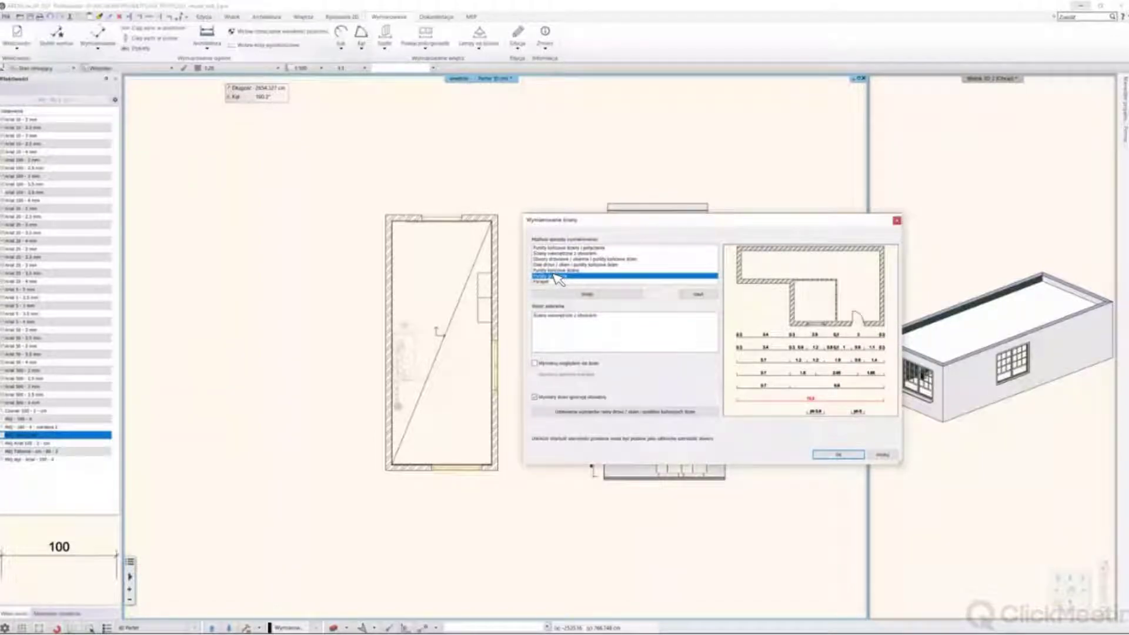
click(622, 294)
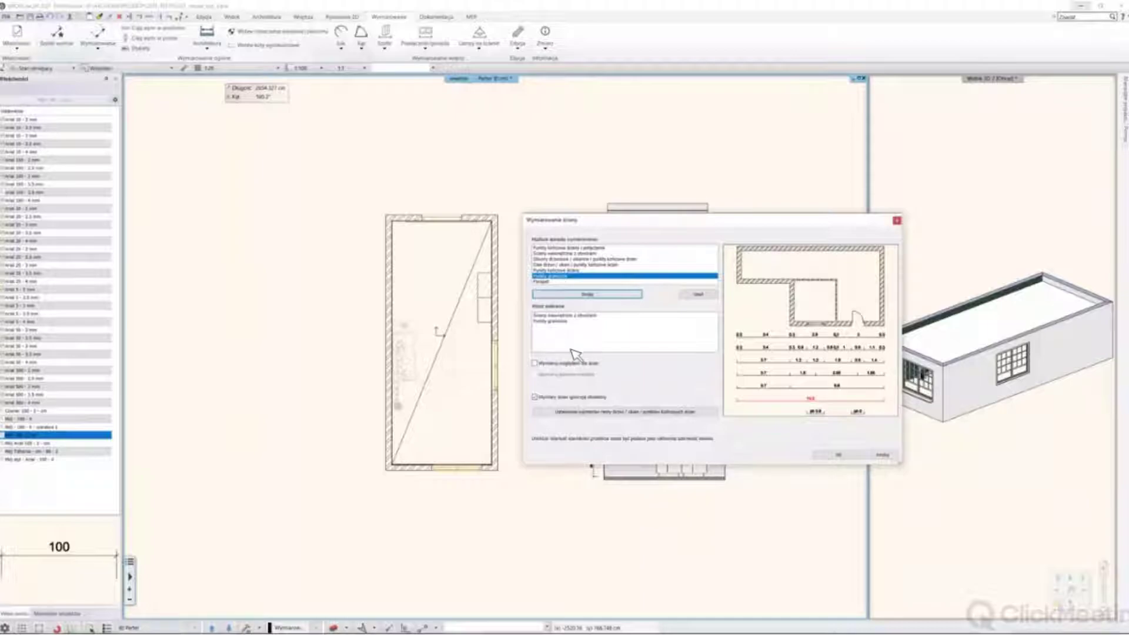
click(839, 457)
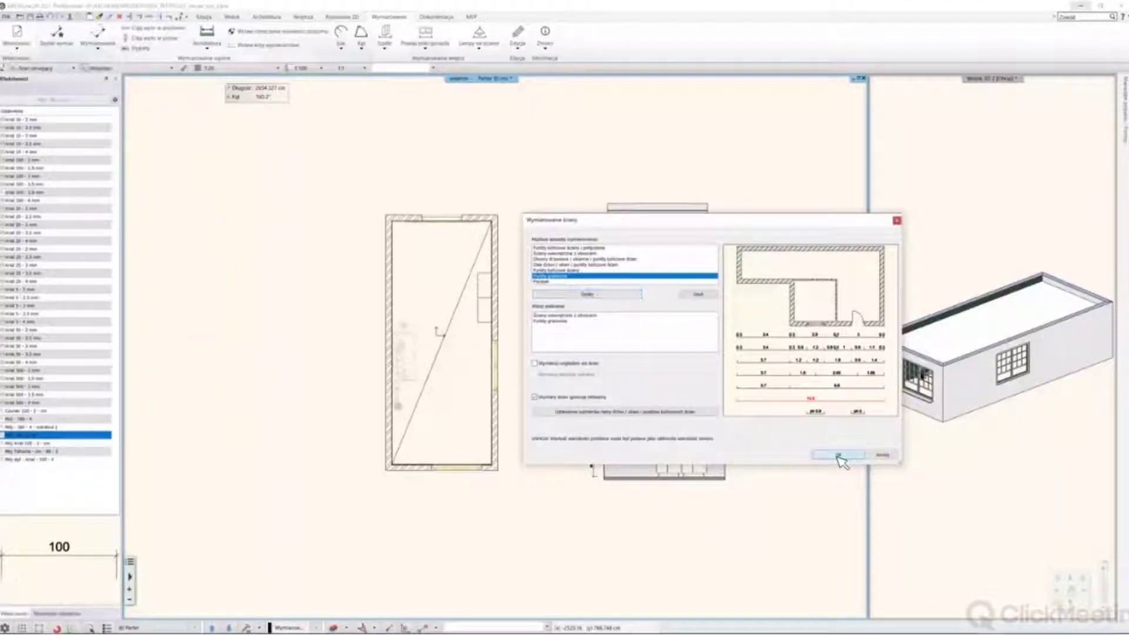
Select all walls of the room plan, place the automatic dimension lines around them and inspect the dimensions on each side
click(359, 182)
click(531, 484)
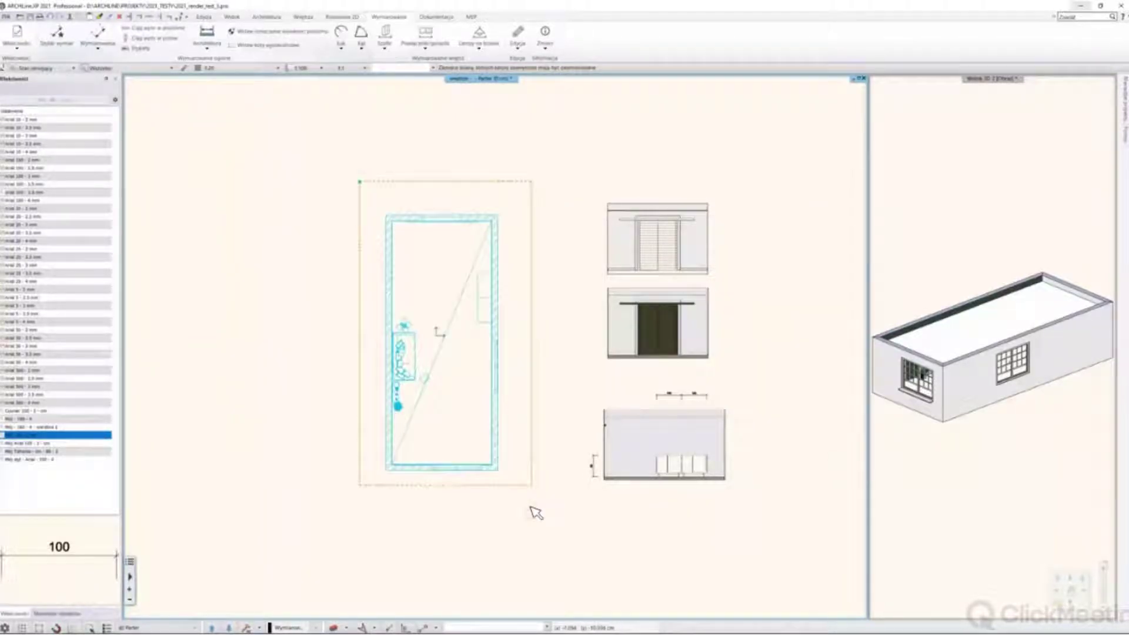
right_click(527, 496)
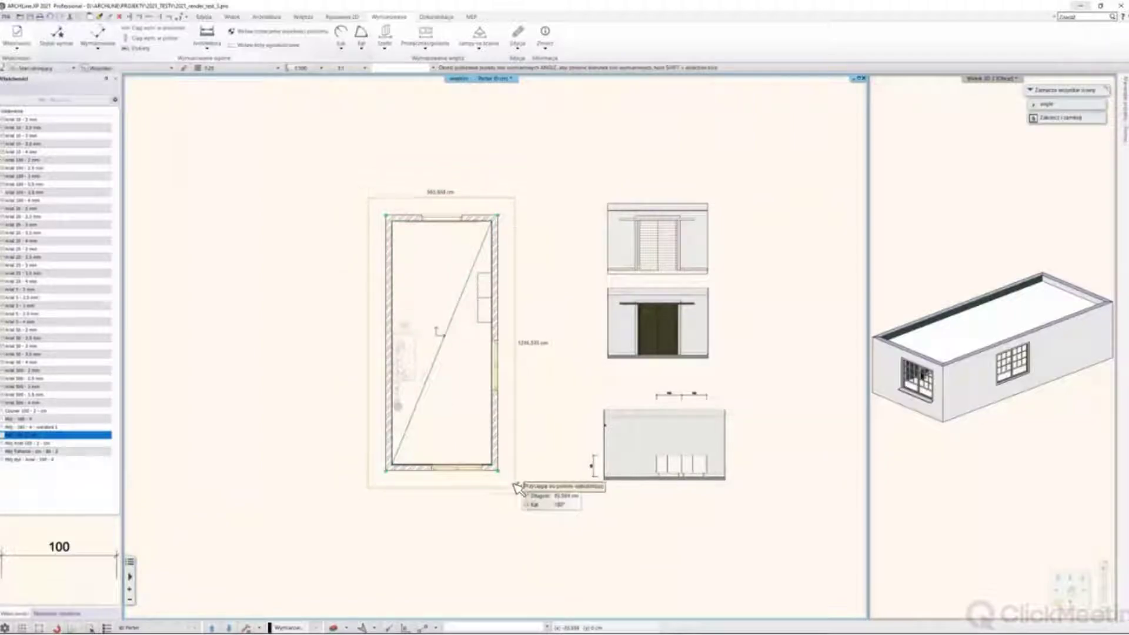
click(538, 504)
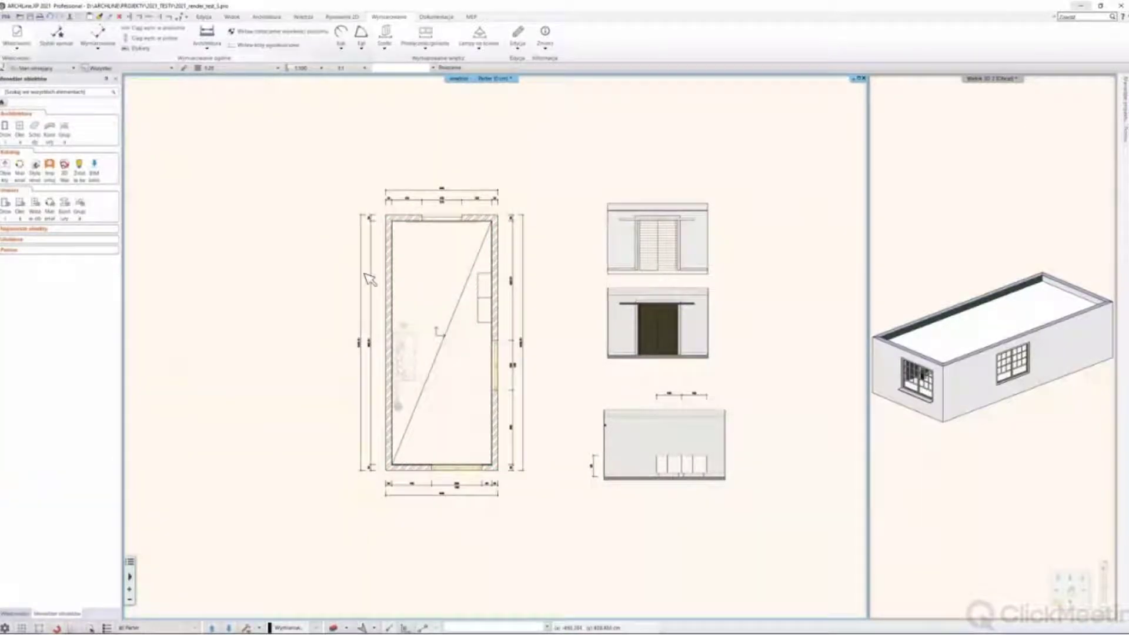
scroll(390, 340, up, 5)
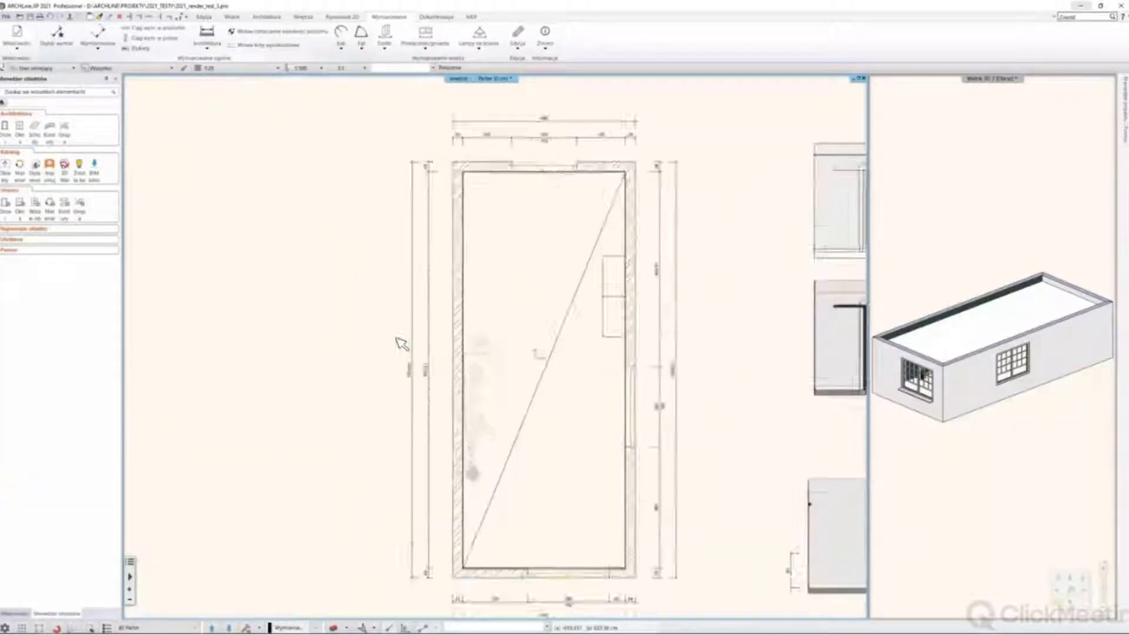
scroll(490, 285, down, 2)
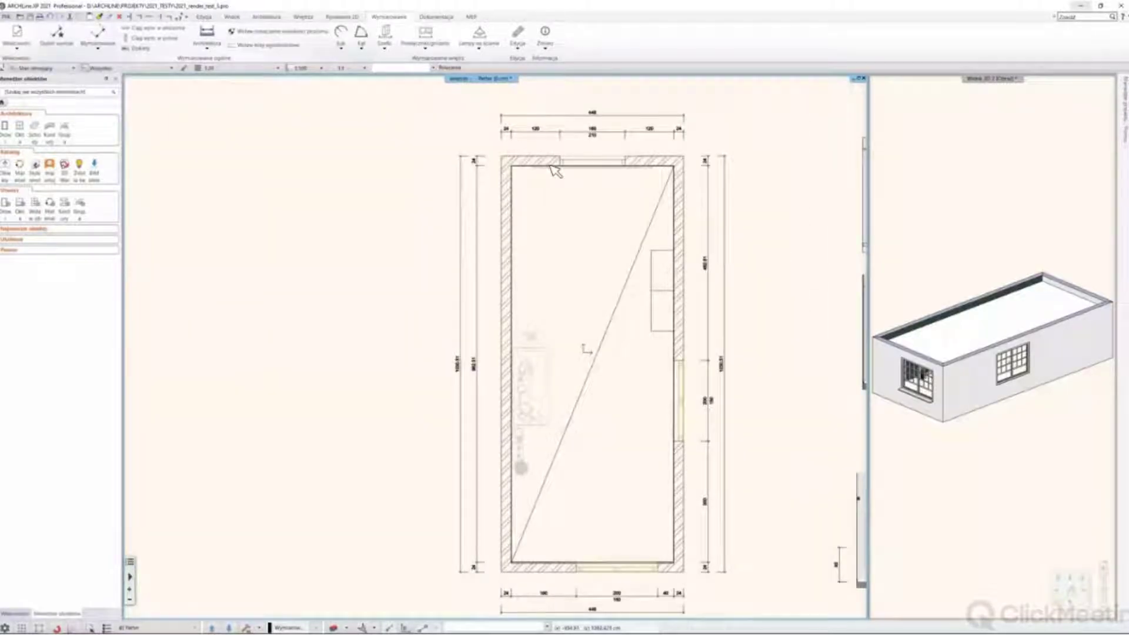
middle_drag(596, 186, 550, 252)
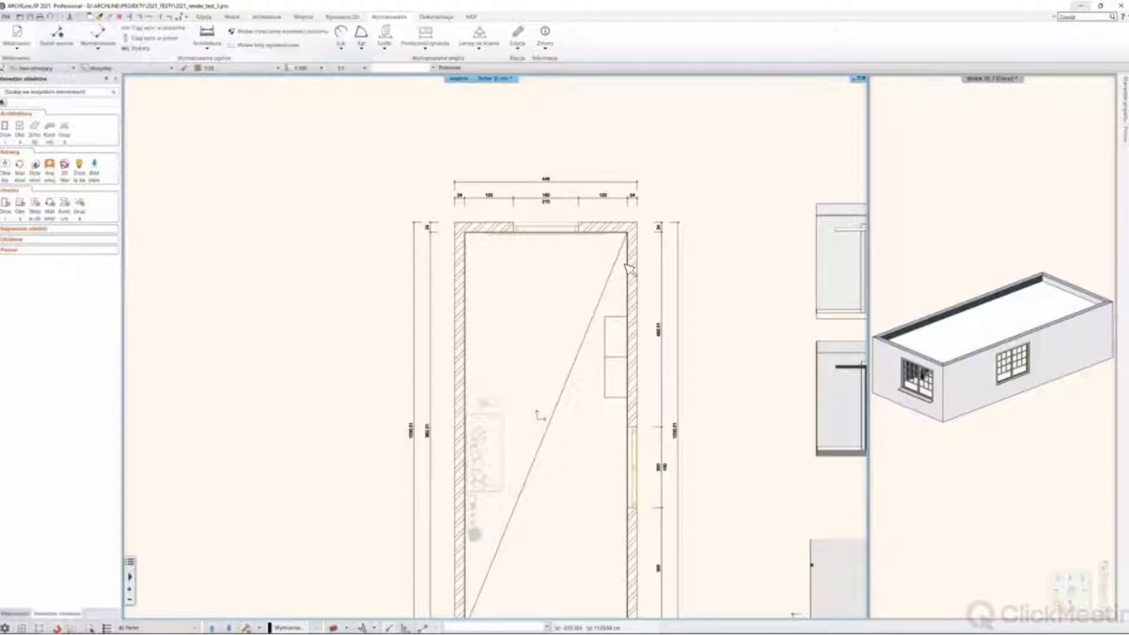
middle_drag(644, 410, 543, 315)
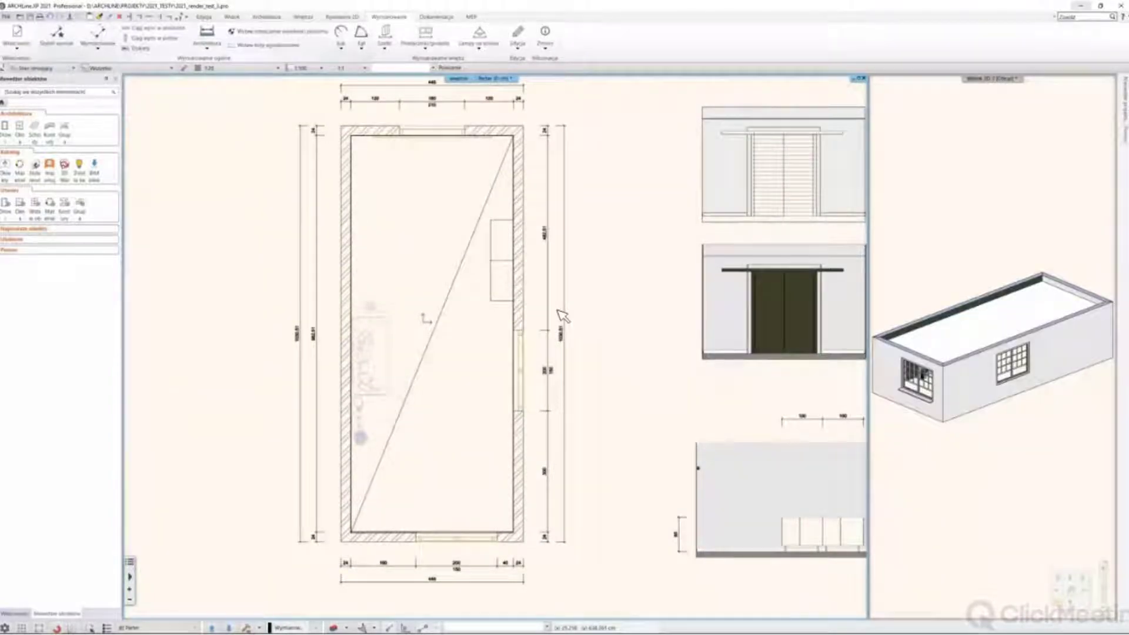
scroll(558, 315, down, 1)
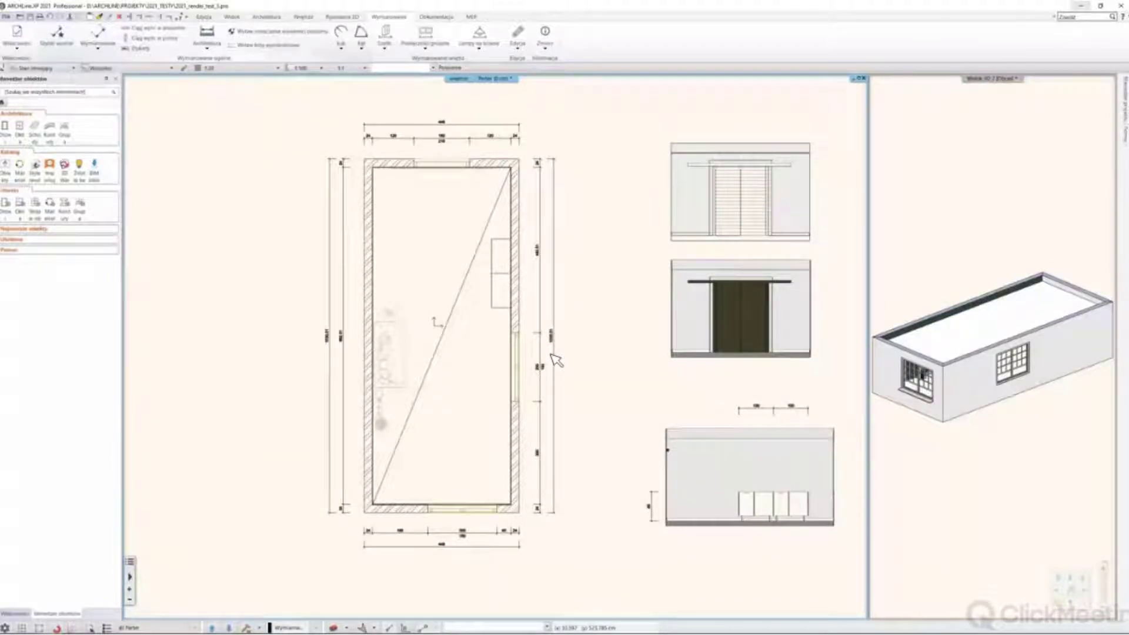
Show the interior 3D view in the large window and inspect the sliding double door from an angle
click(964, 270)
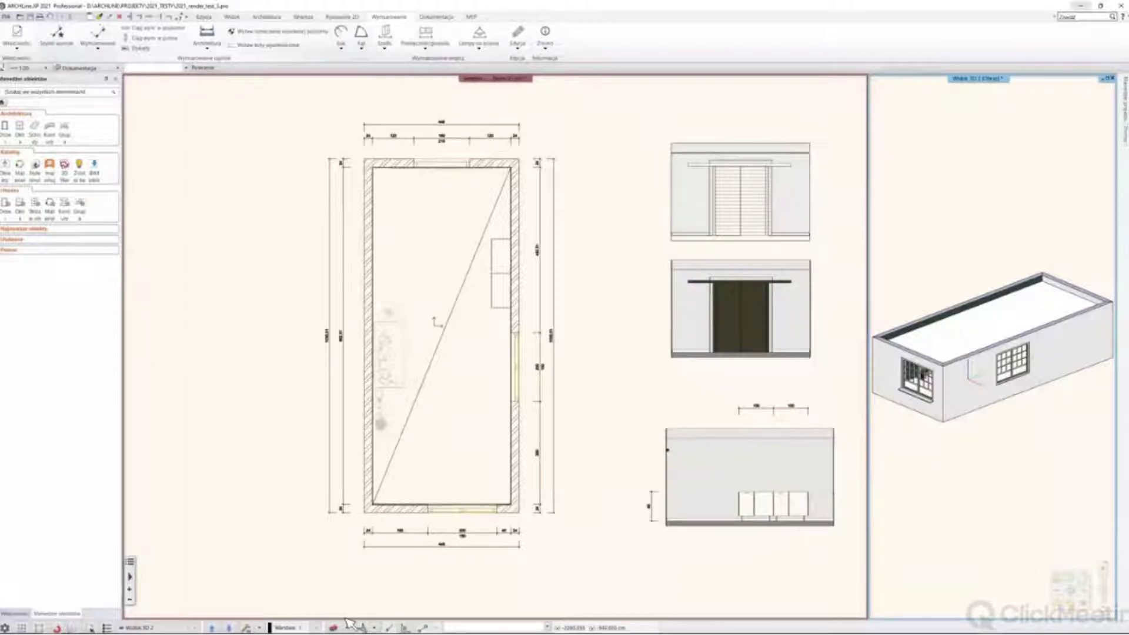
click(196, 628)
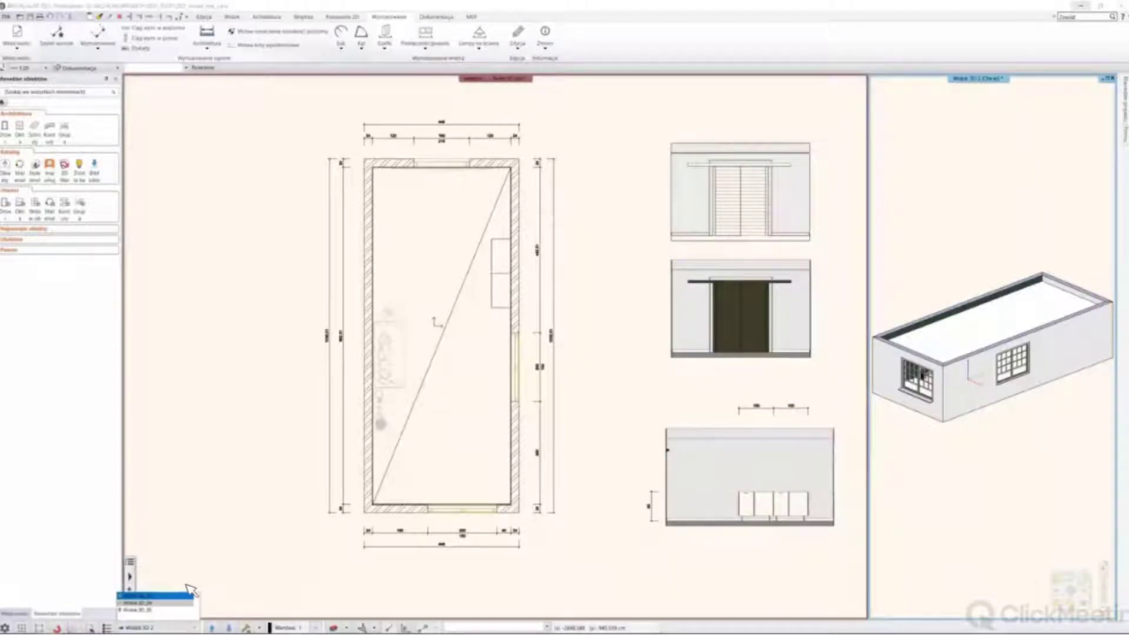
click(156, 600)
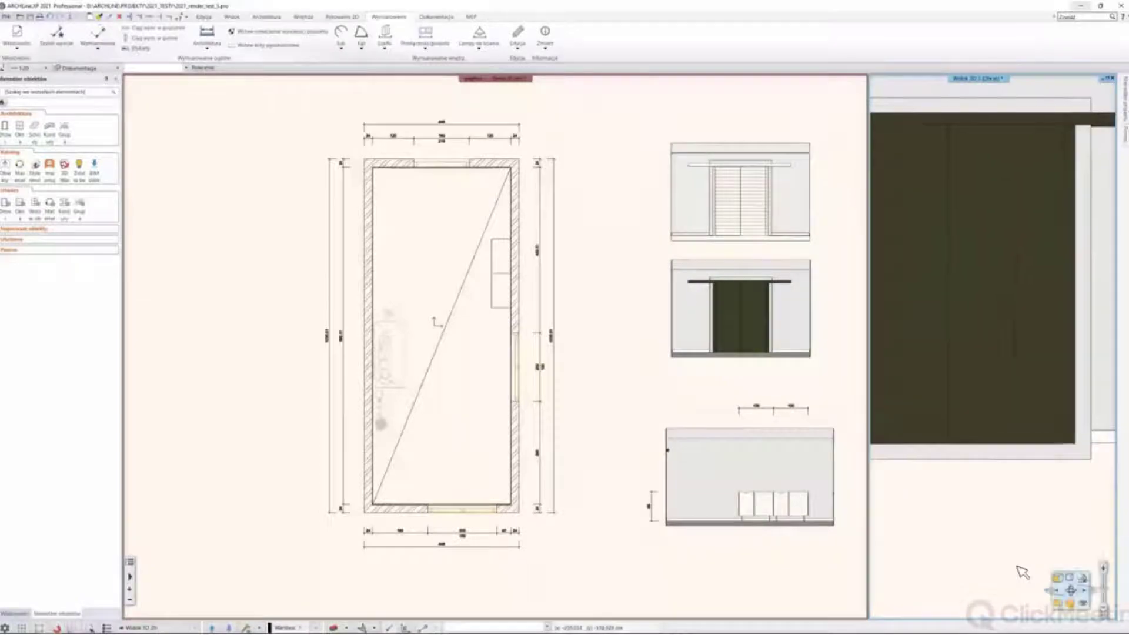
click(1062, 605)
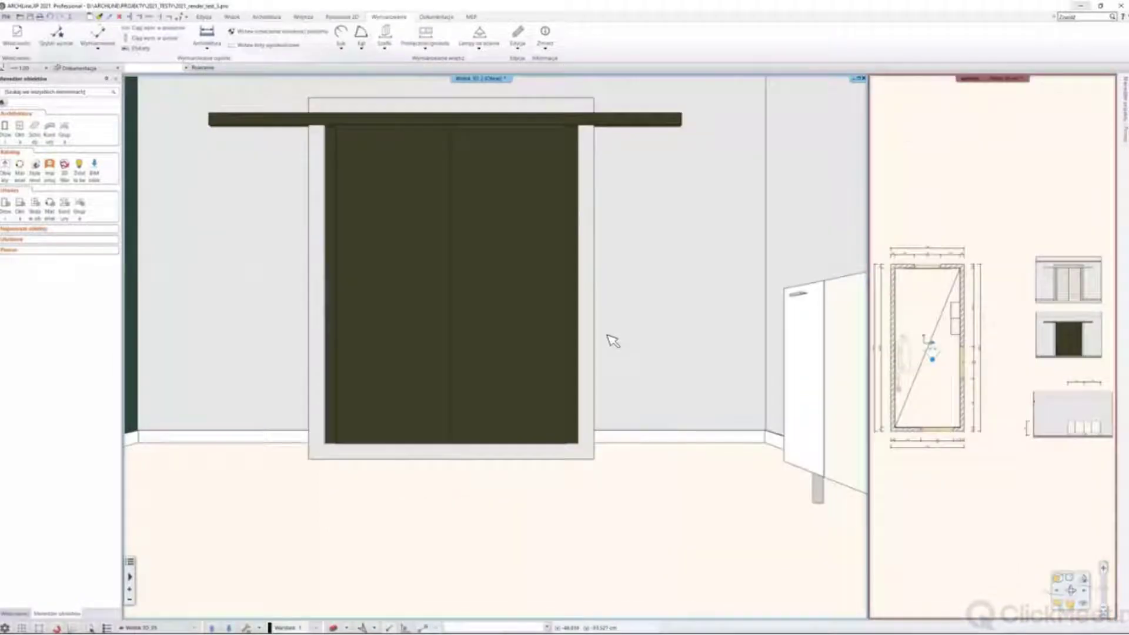
scroll(537, 289, down, 5)
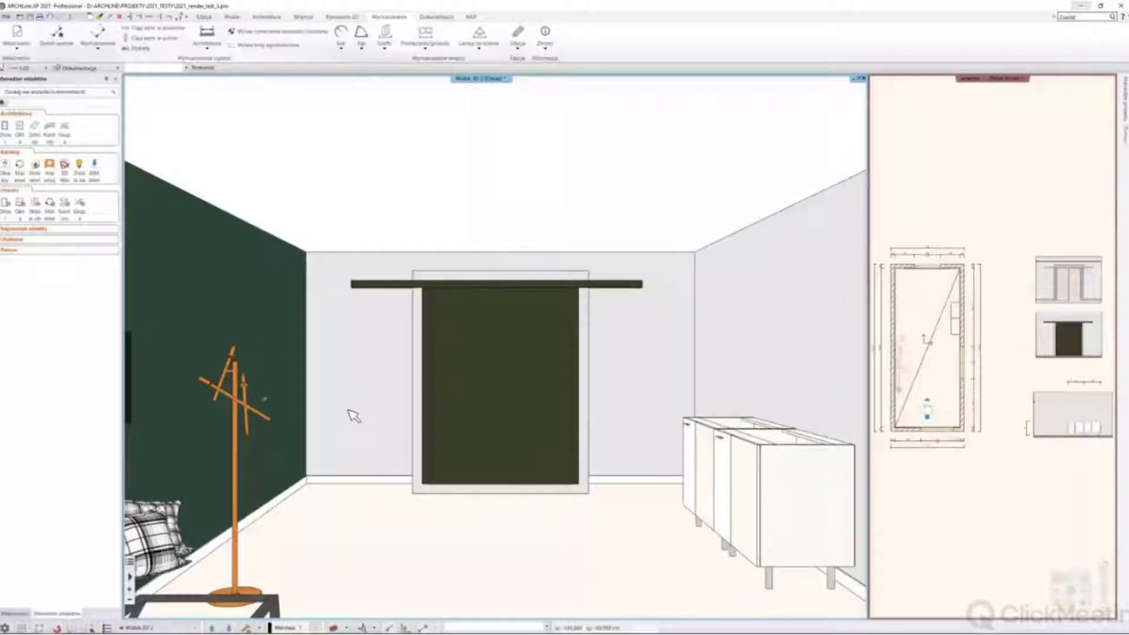
click(364, 470)
key(Escape)
click(565, 424)
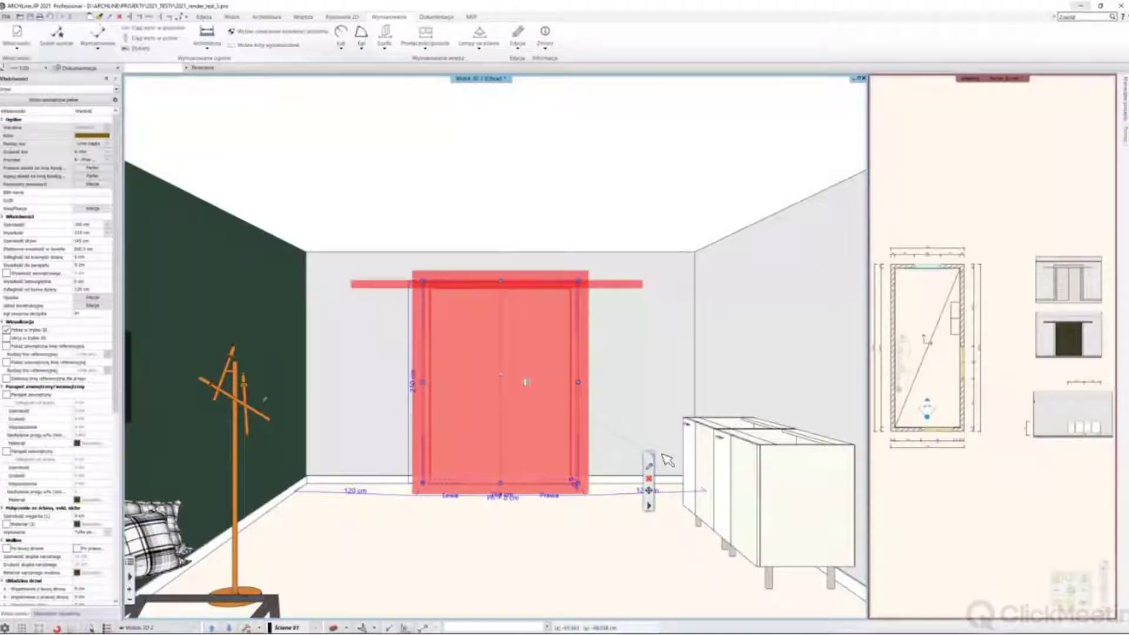
middle_drag(657, 454, 675, 423)
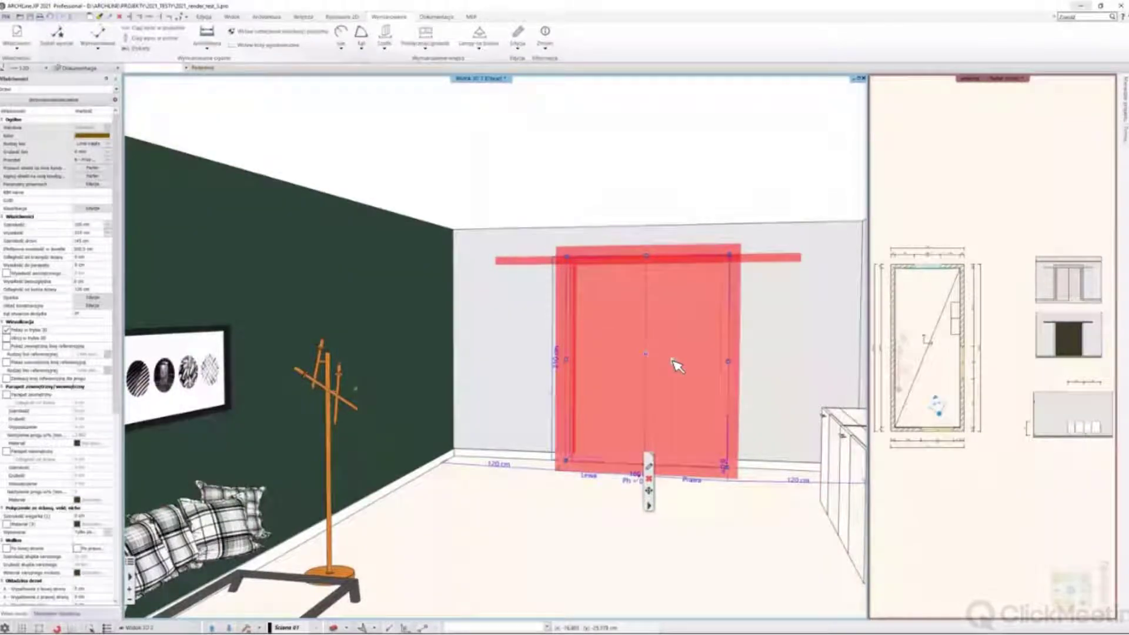
click(565, 534)
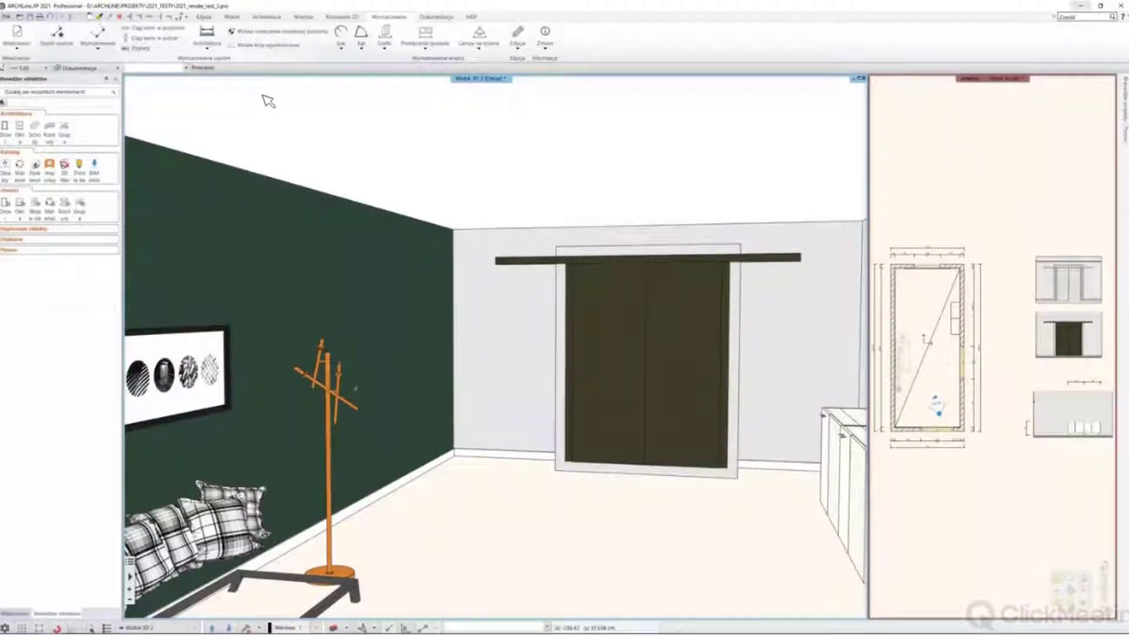
Undo the automatic wall dimensioning and the earlier changes to the separate wall strip below the room plan
click(50, 16)
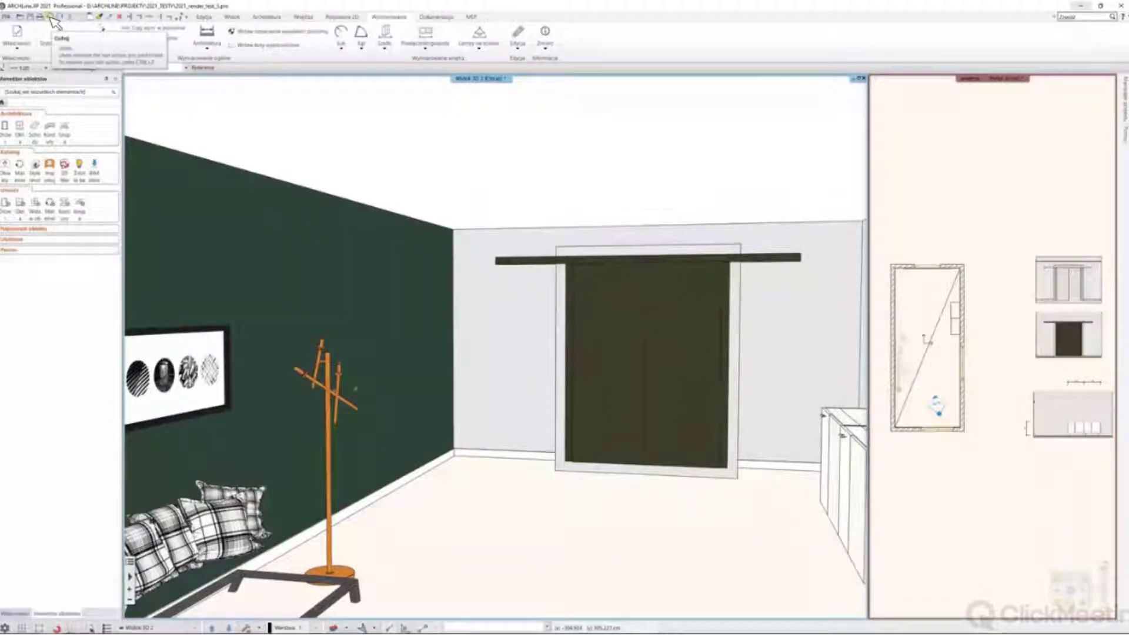
click(51, 17)
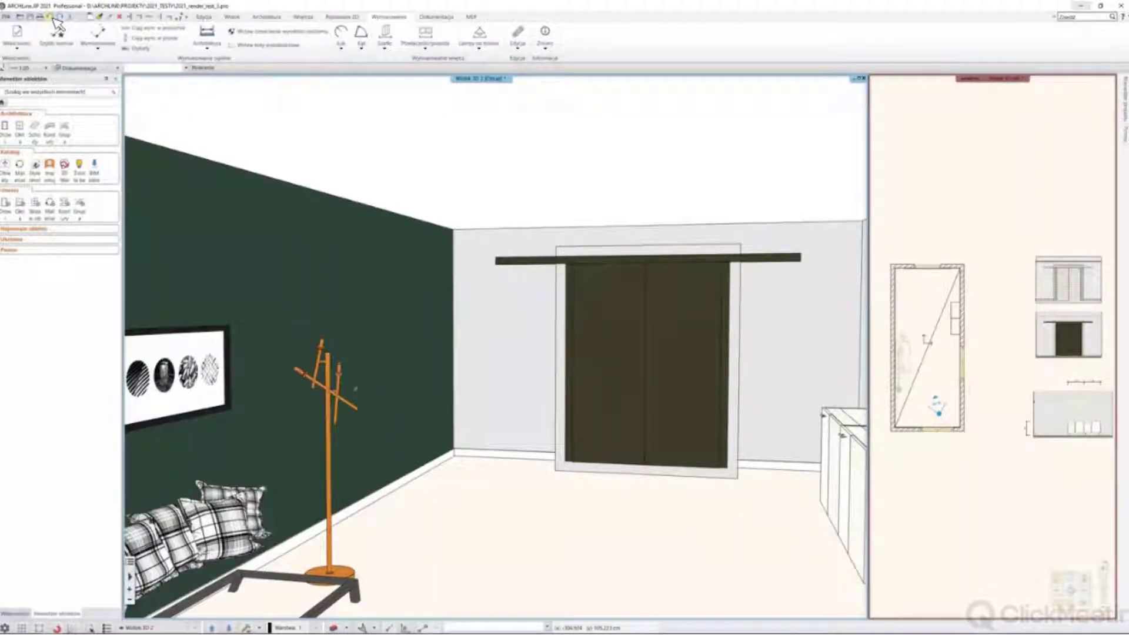
click(52, 17)
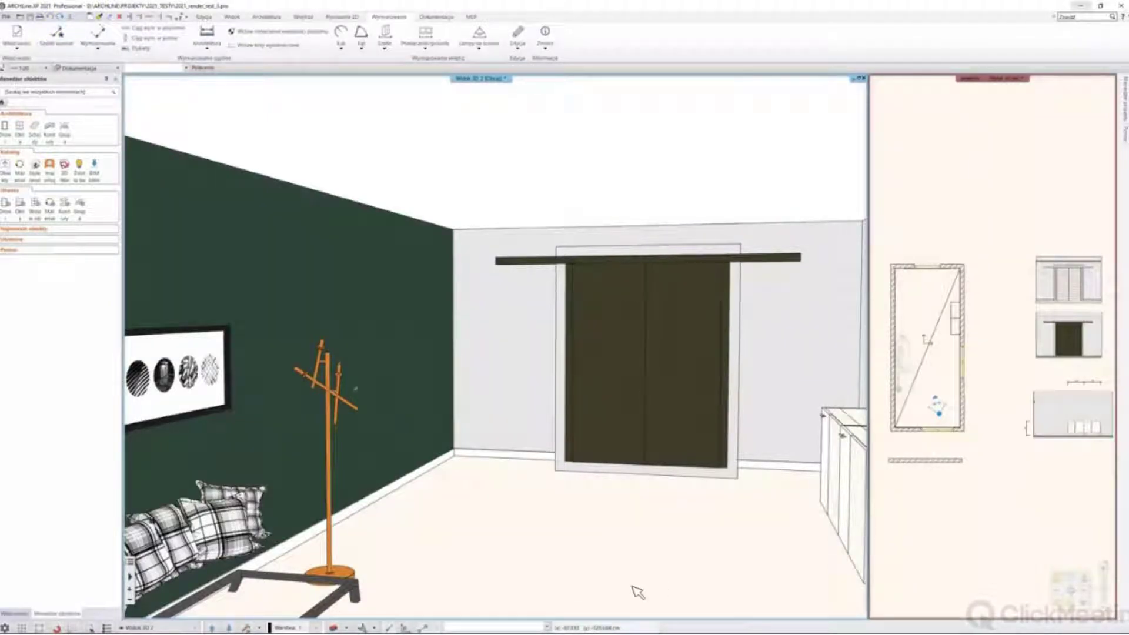
click(345, 629)
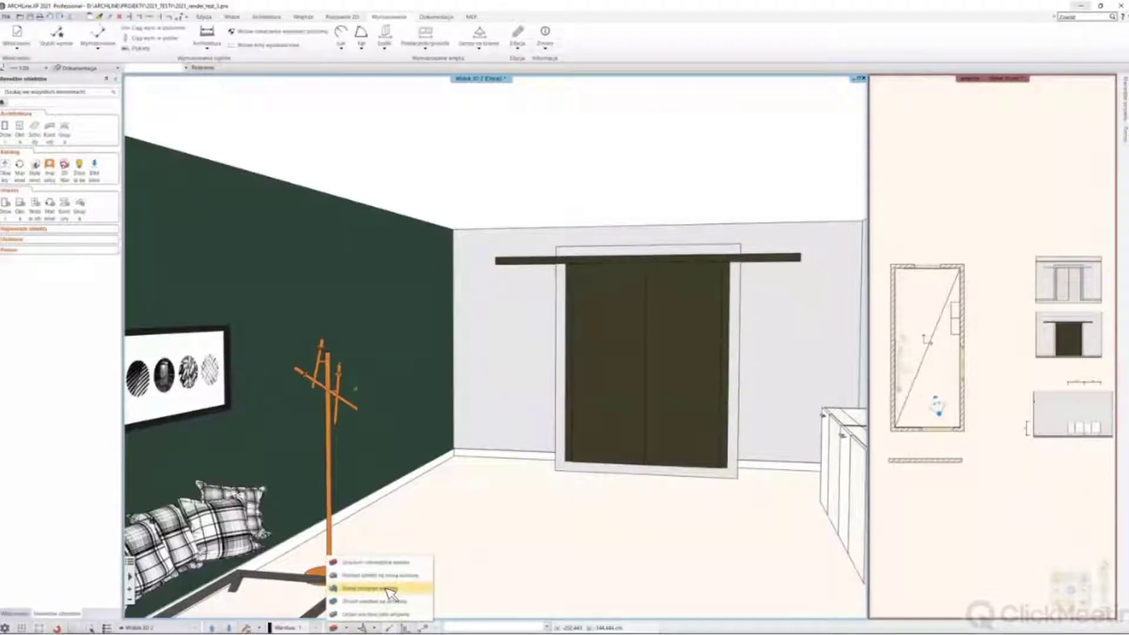
click(389, 593)
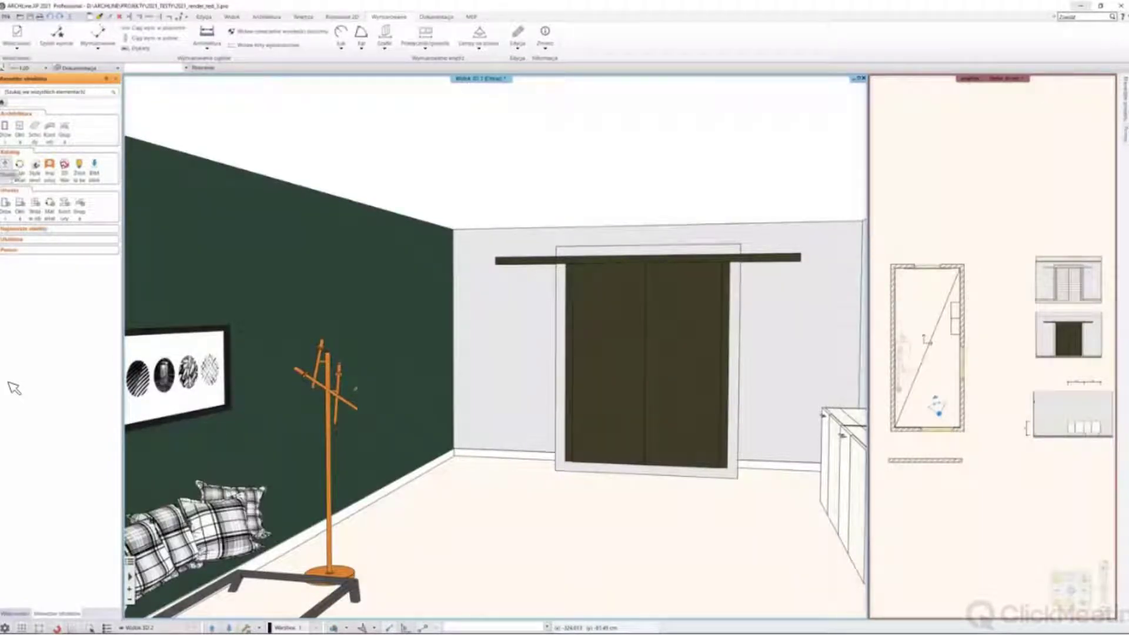
click(51, 17)
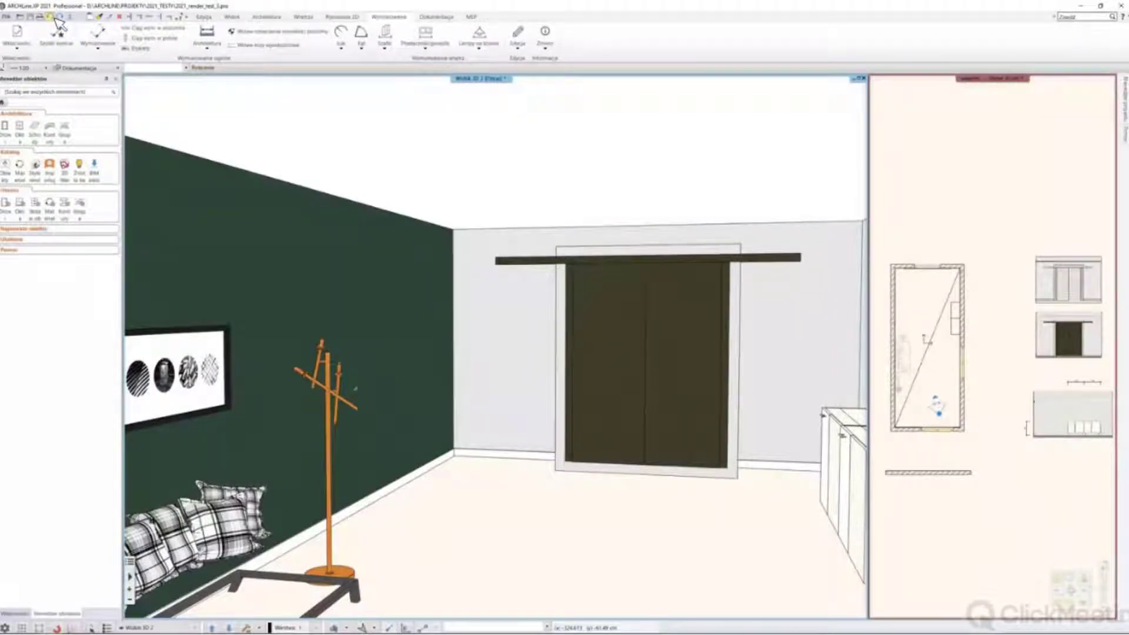
click(55, 17)
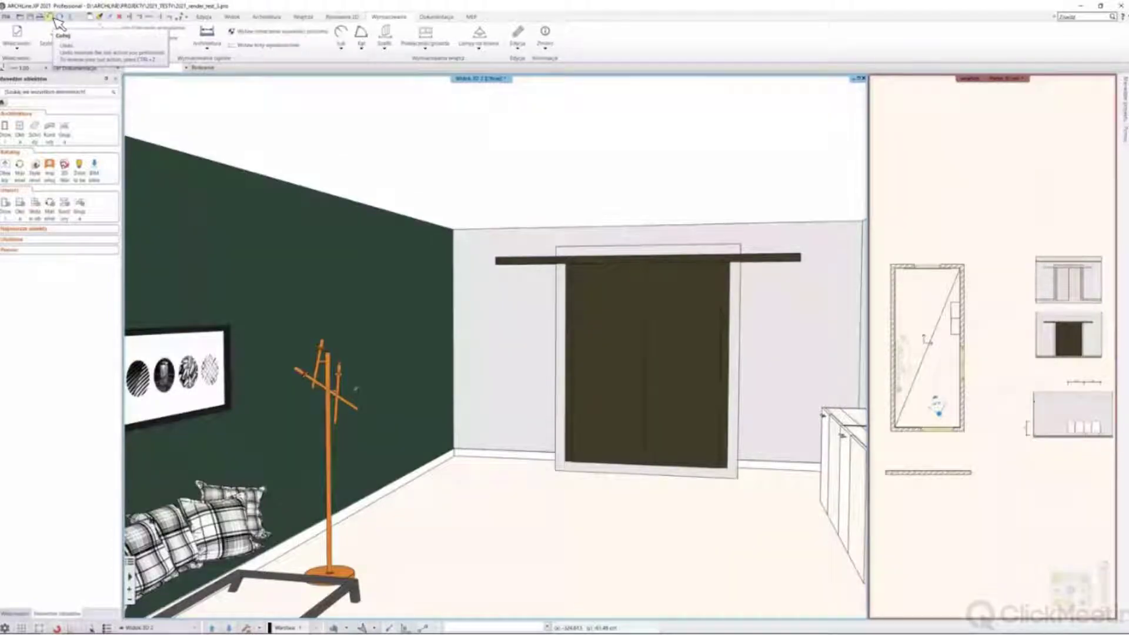
click(57, 18)
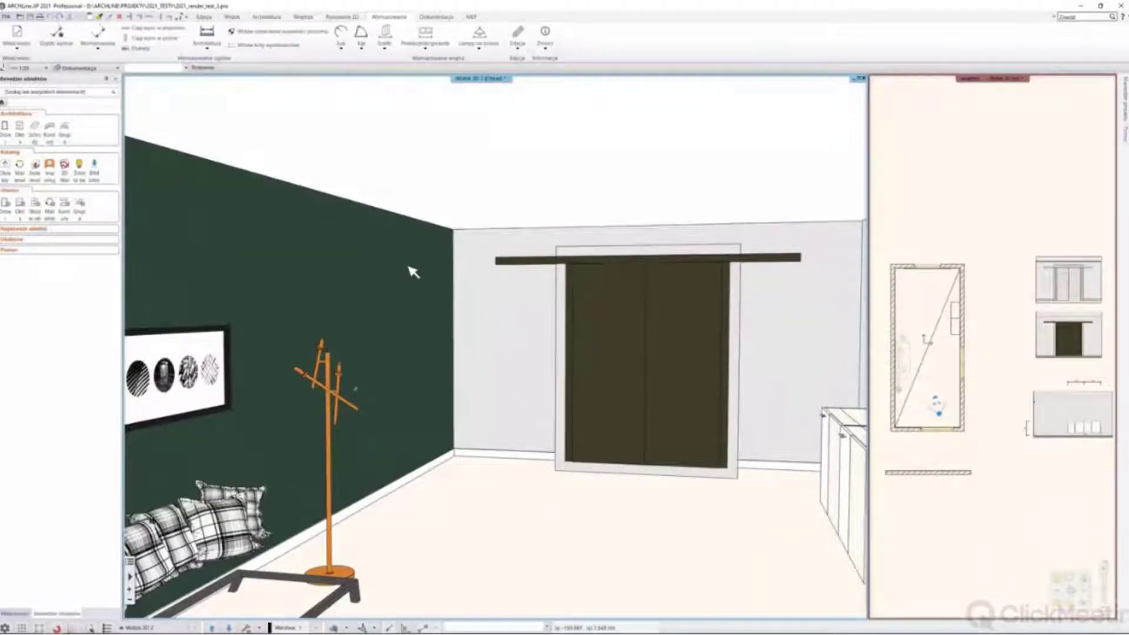
Delete the sliding double door from the end wall and bring the floor plan back into the large window
click(677, 331)
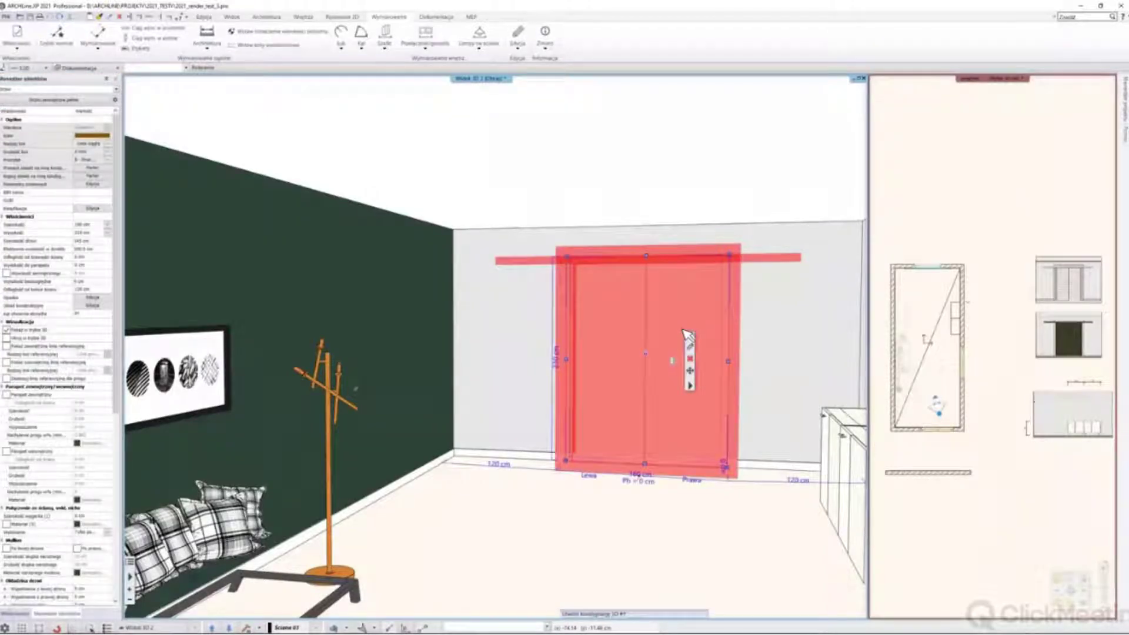
click(689, 358)
click(1041, 610)
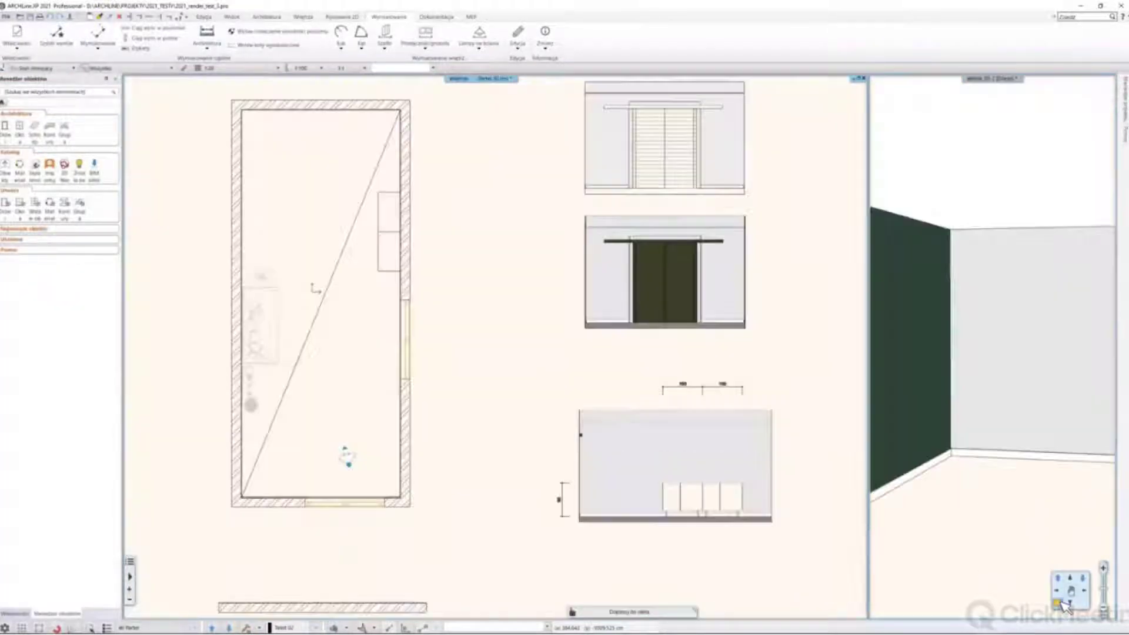
Insert the unequal double panelled door from the interior Podwójne doors into the plan's upper end wall, with the narrower leaf facing the corner
scroll(310, 390, up, 3)
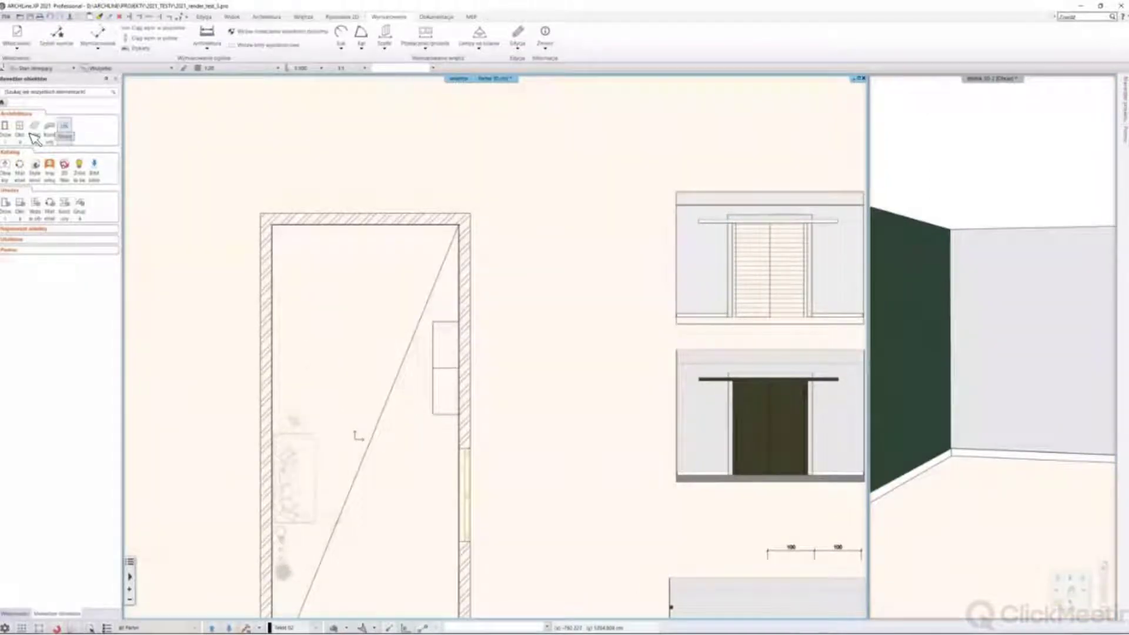
click(6, 126)
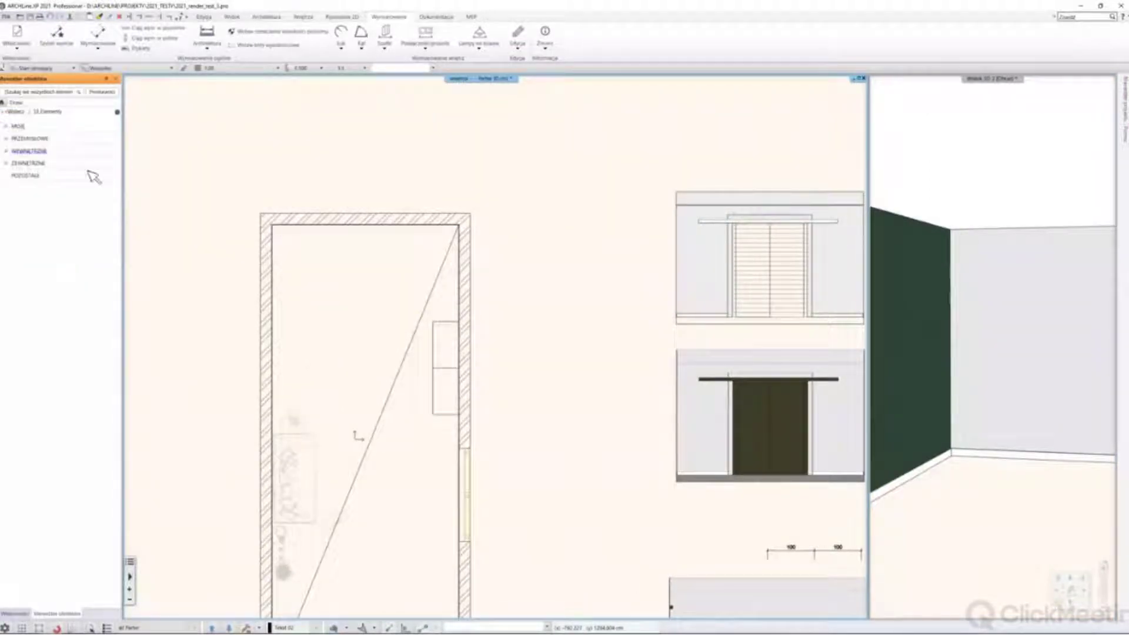
click(28, 151)
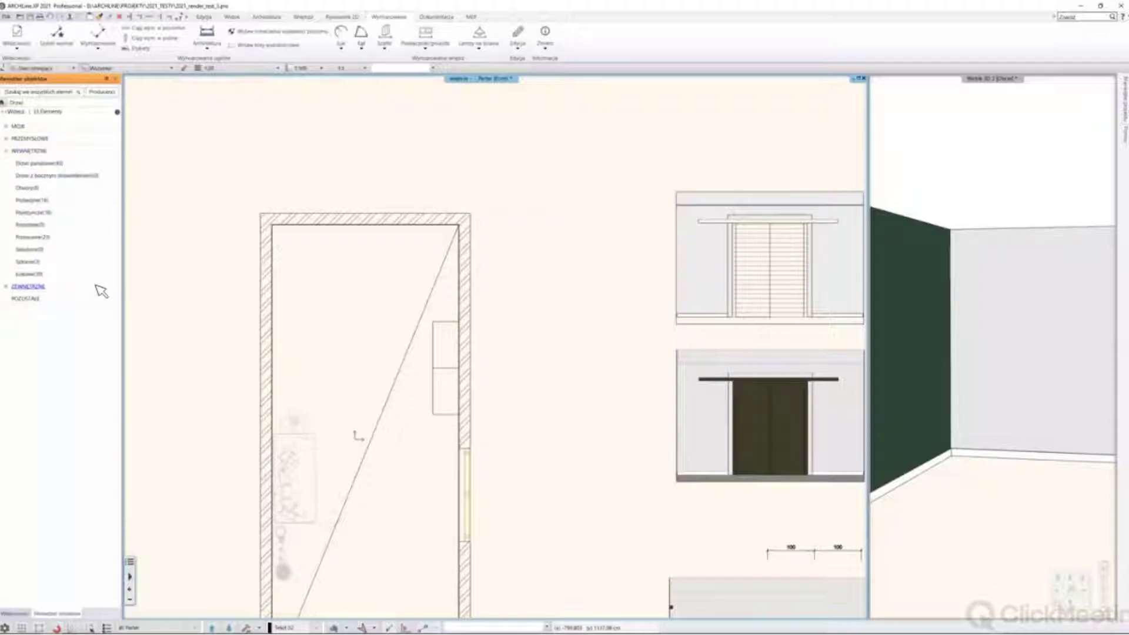
click(33, 200)
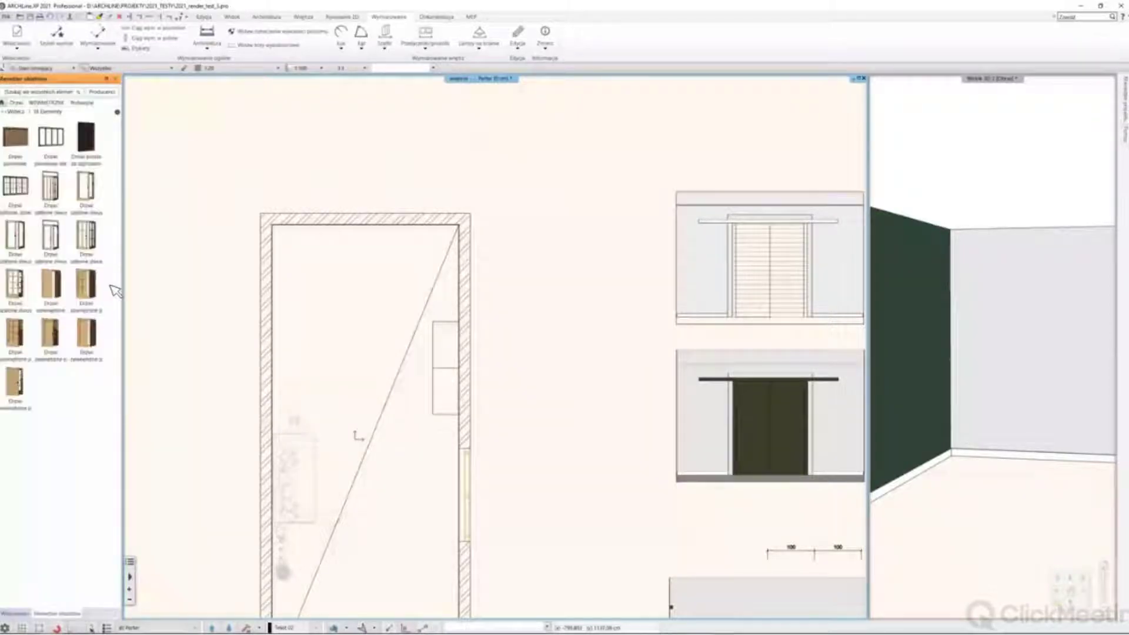
mouse_move(56, 341)
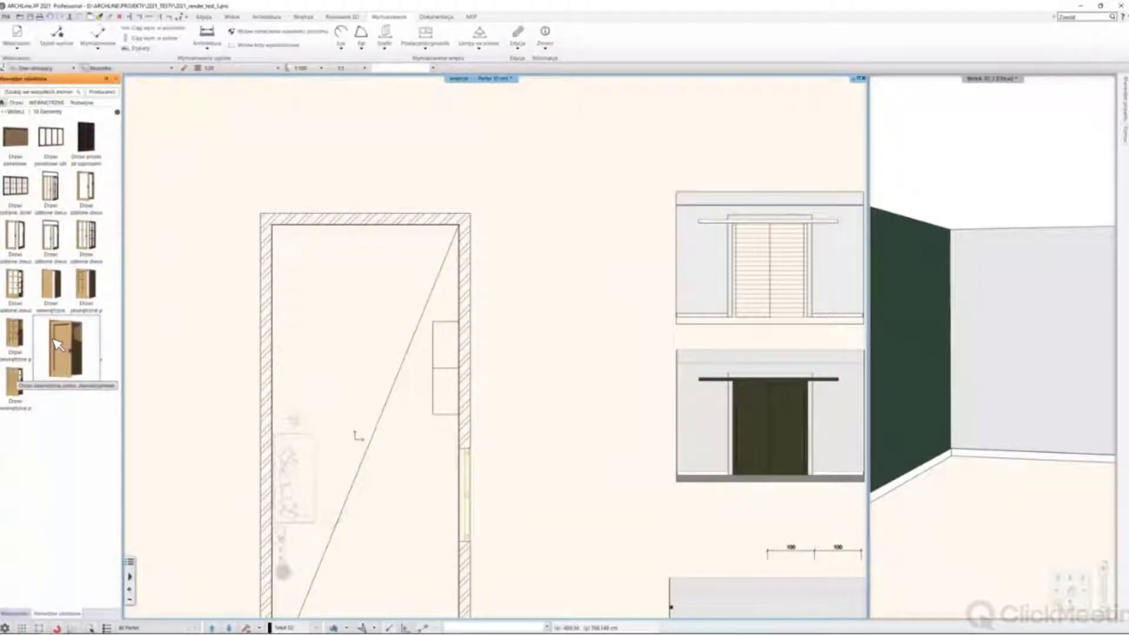
drag(187, 325, 356, 227)
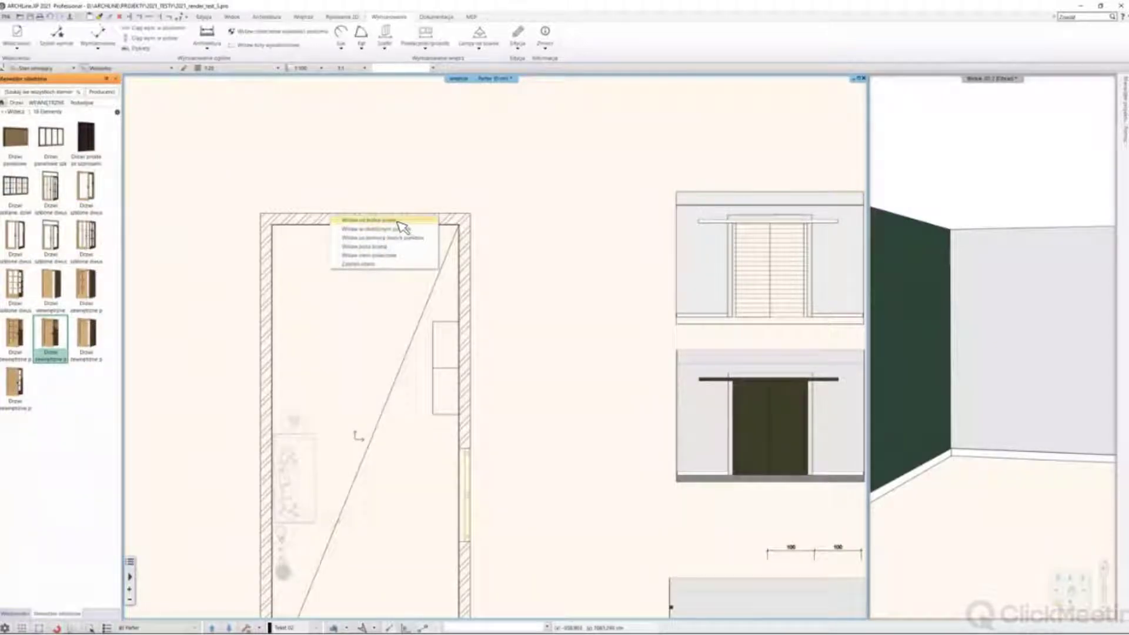
click(358, 228)
click(356, 229)
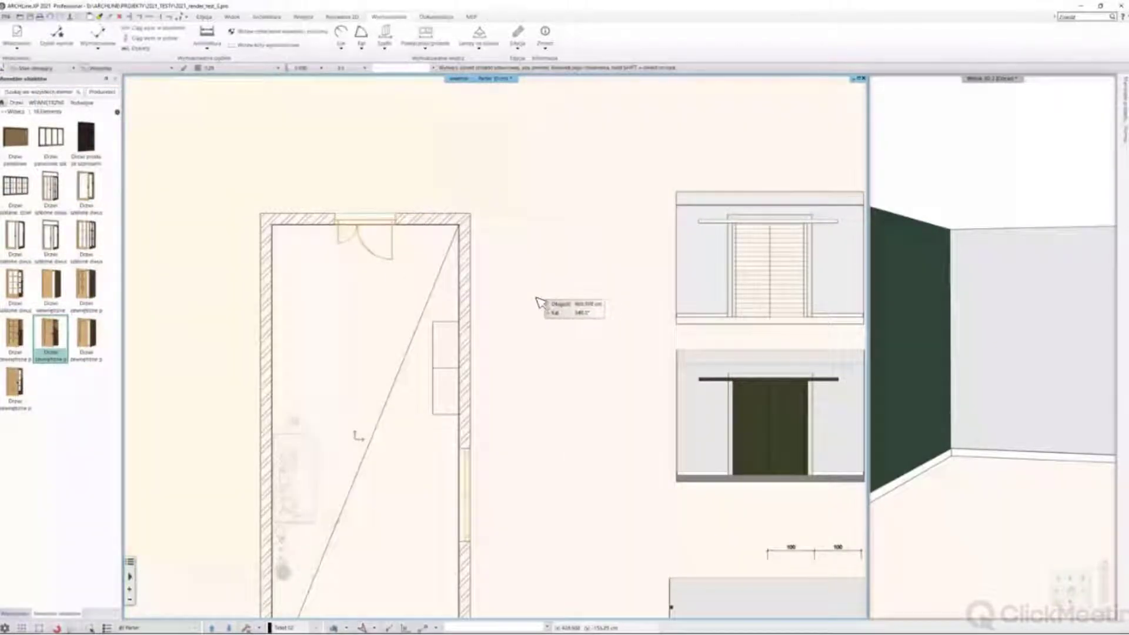
key(Escape)
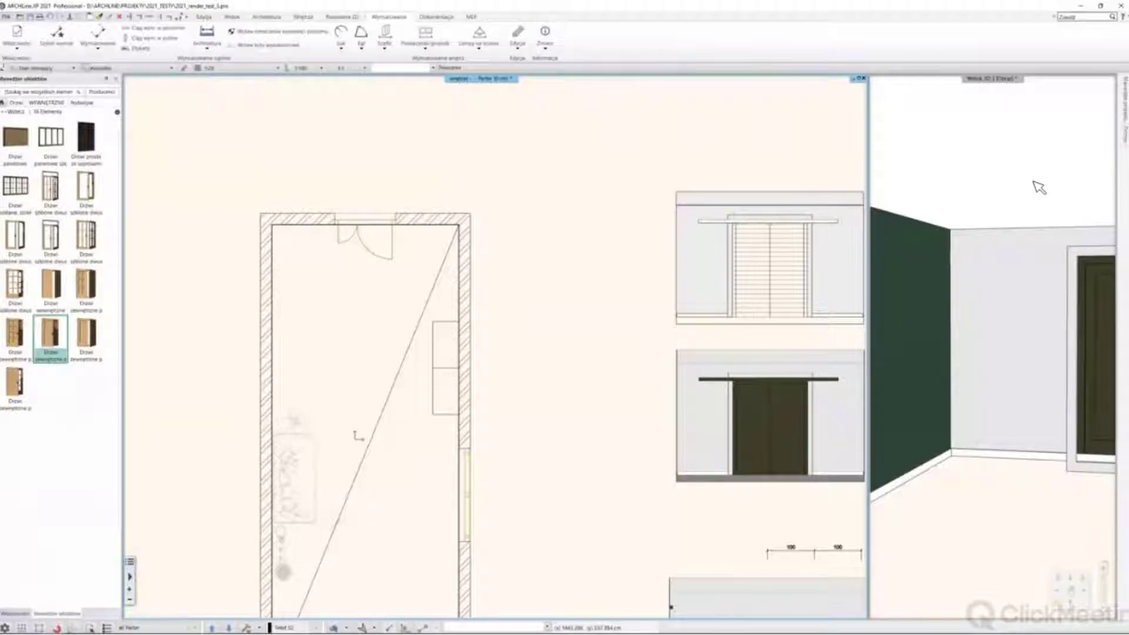
Show the interior 3D view in the large window, inspect the new double door with its leaf open and return the object library to its start page
click(1036, 184)
click(1064, 611)
scroll(596, 365, up, 2)
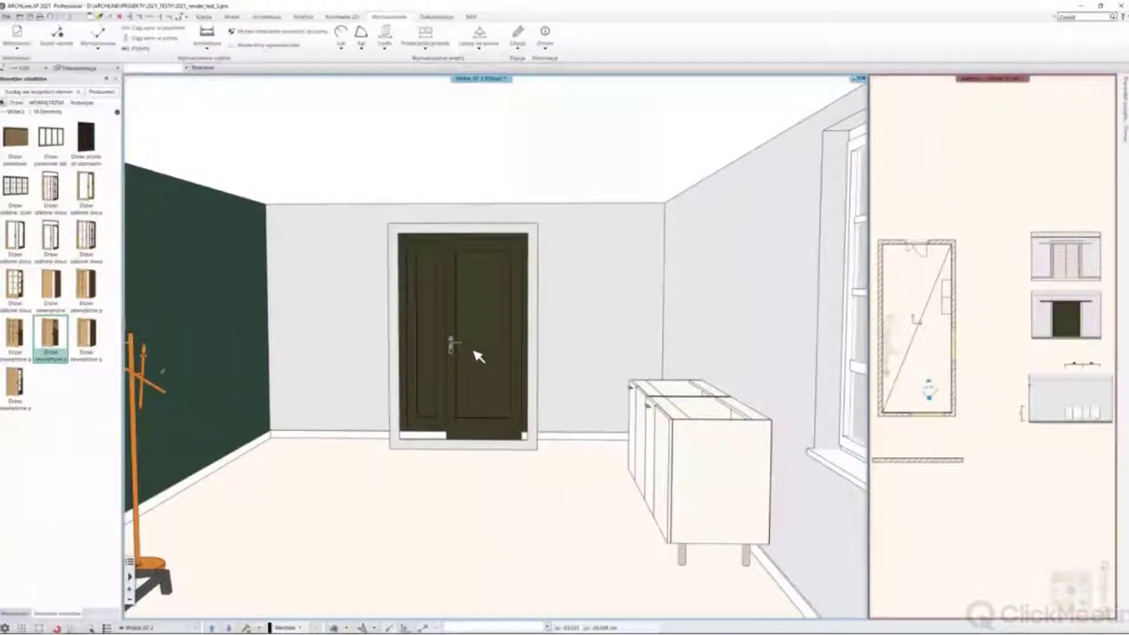
click(522, 361)
click(559, 424)
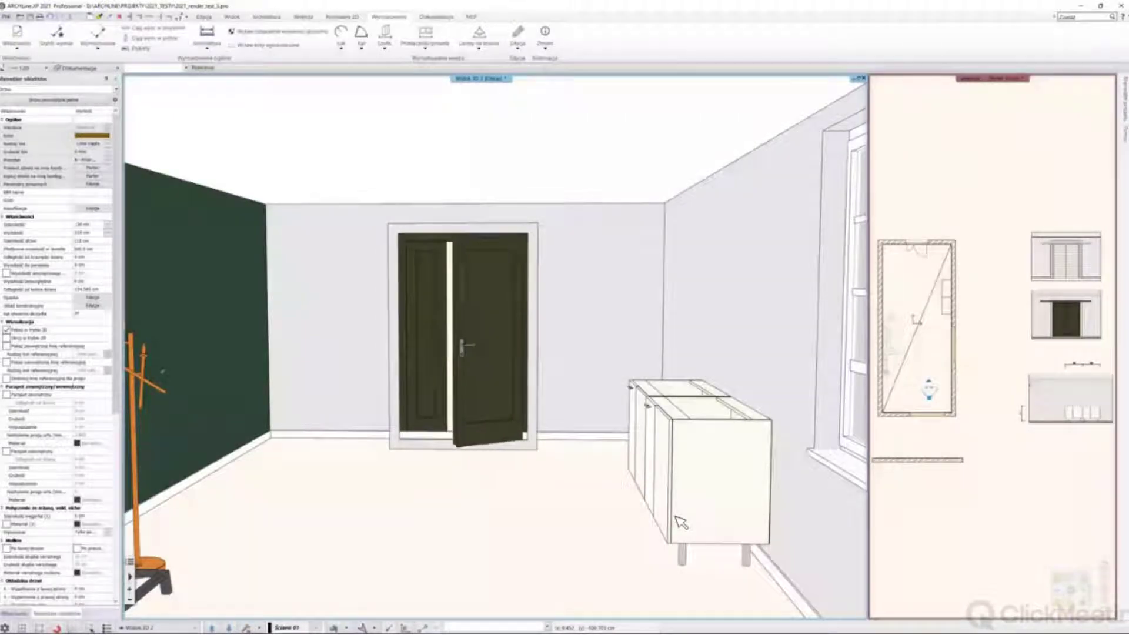
key(Escape)
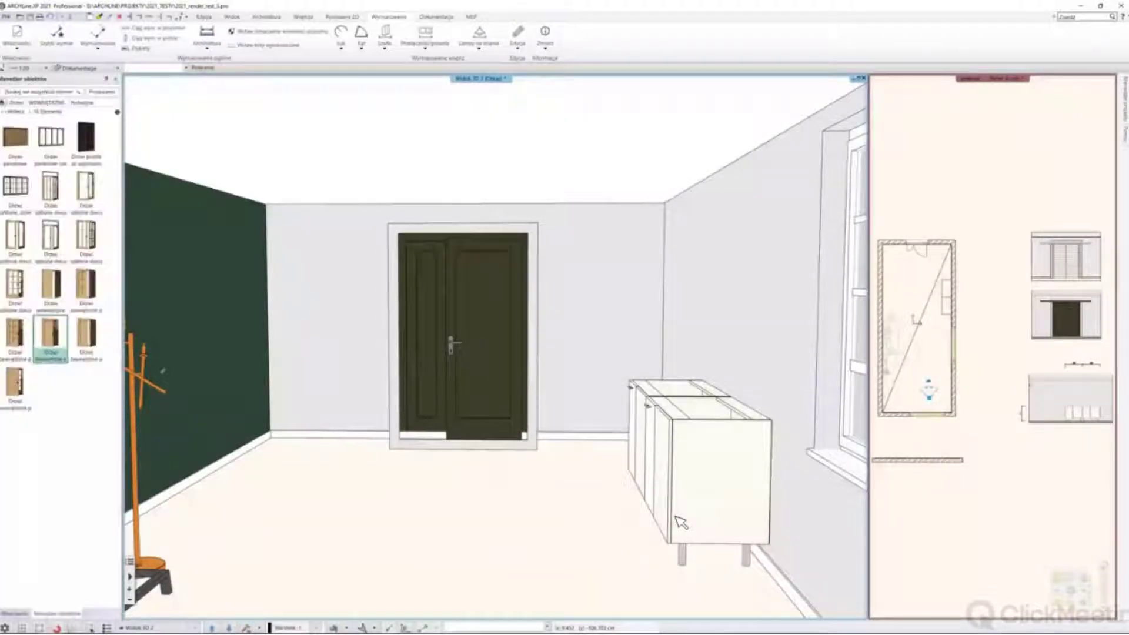
click(3, 103)
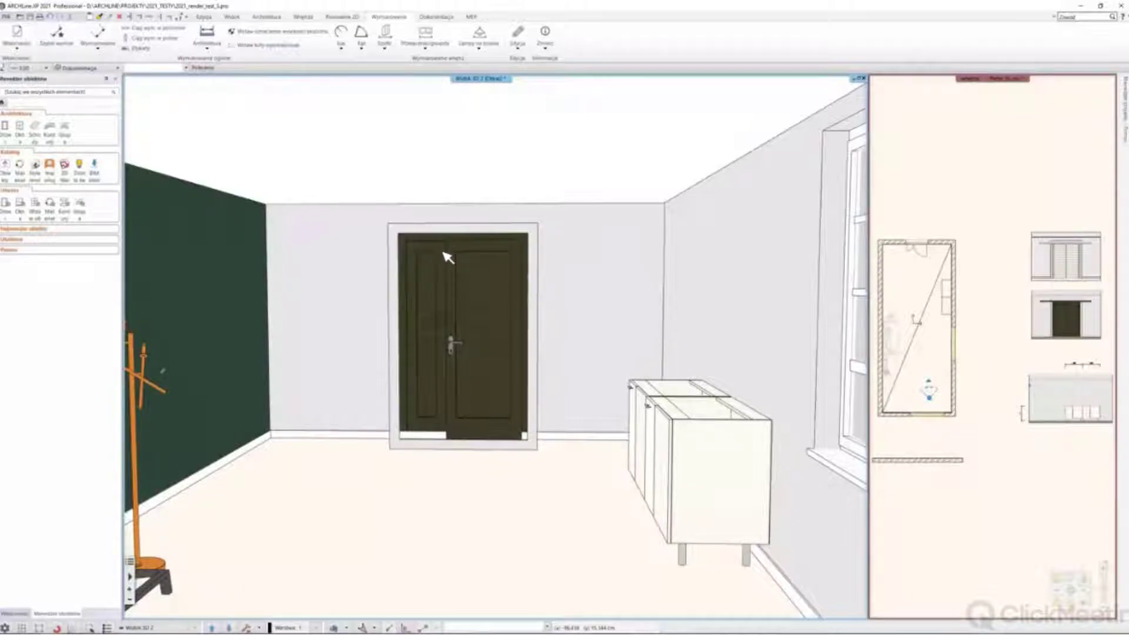
Switch to the Photos viewer, look through the rendered images of the living room and close it
mouse_move(365, 633)
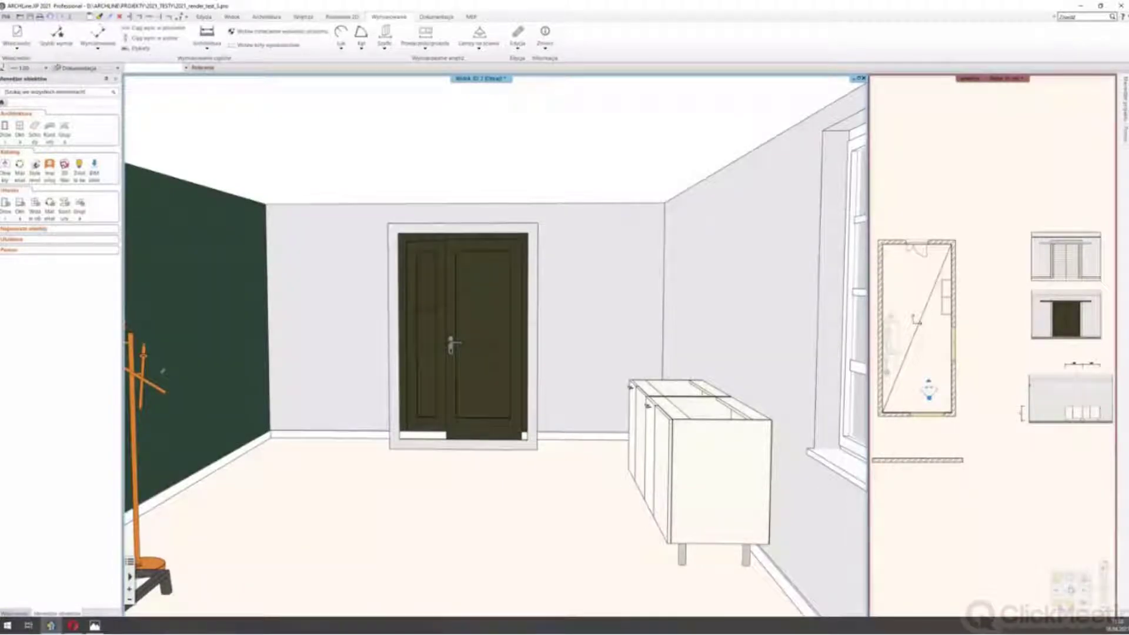
click(94, 625)
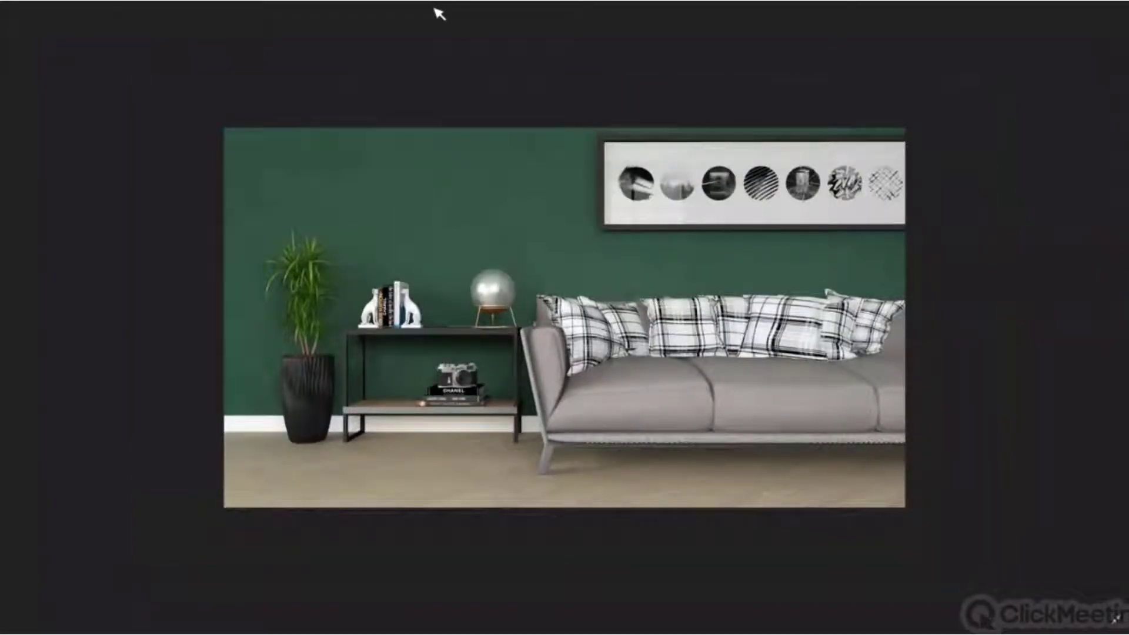
key(Right)
key(Right)
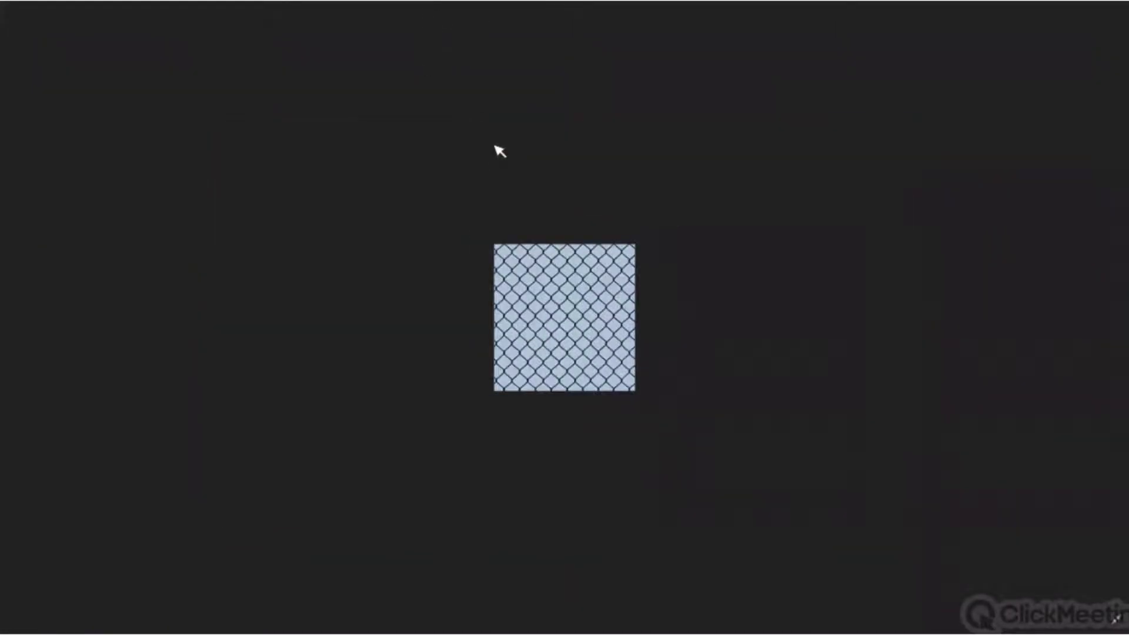
key(Right)
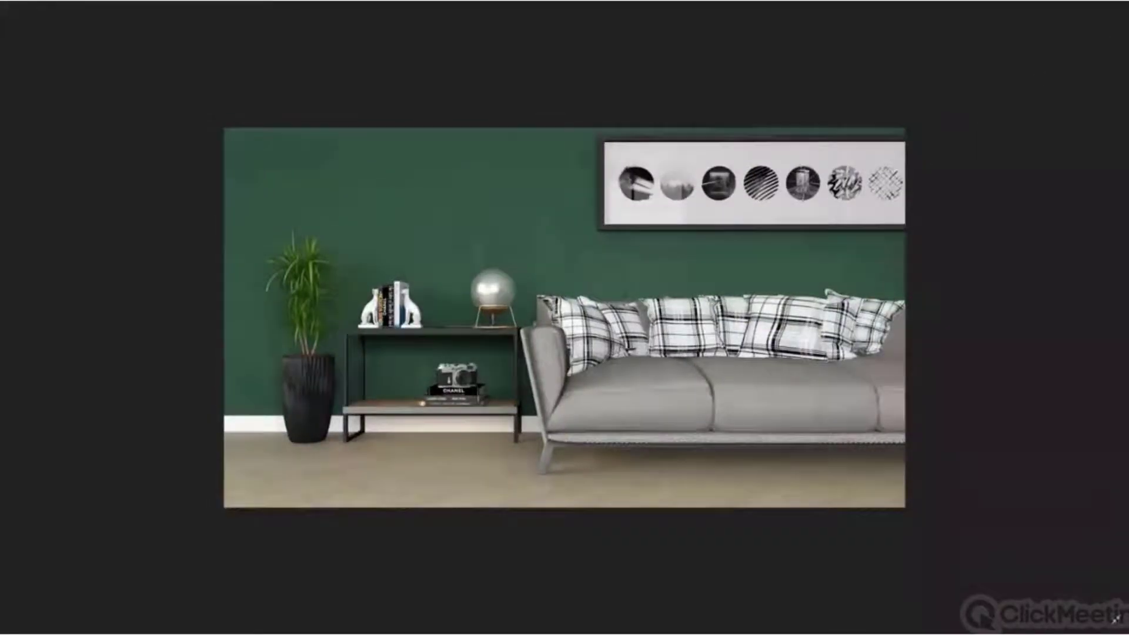
click(1108, 6)
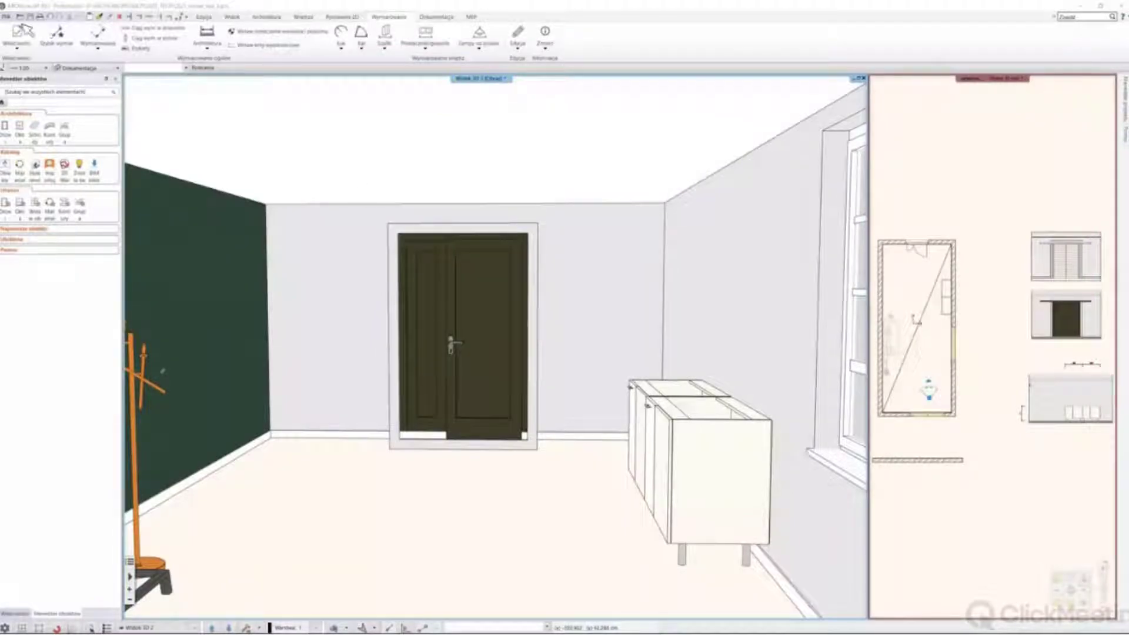
Start a new project without saving the current changes and reopen the project 2021_render_test_3.pro
click(8, 17)
click(35, 33)
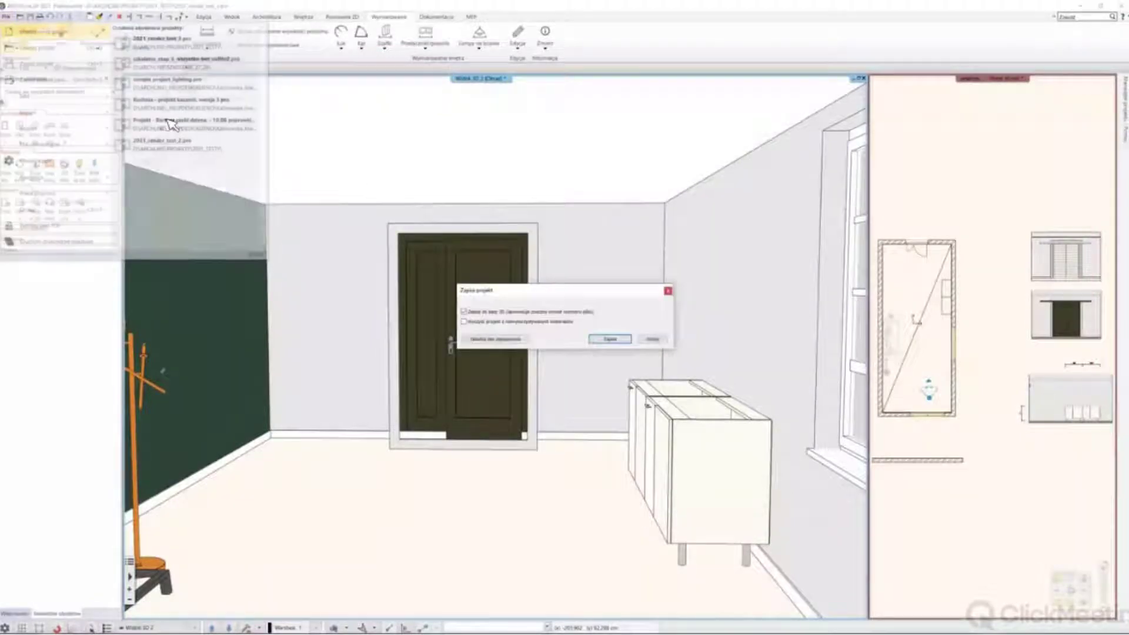
click(504, 339)
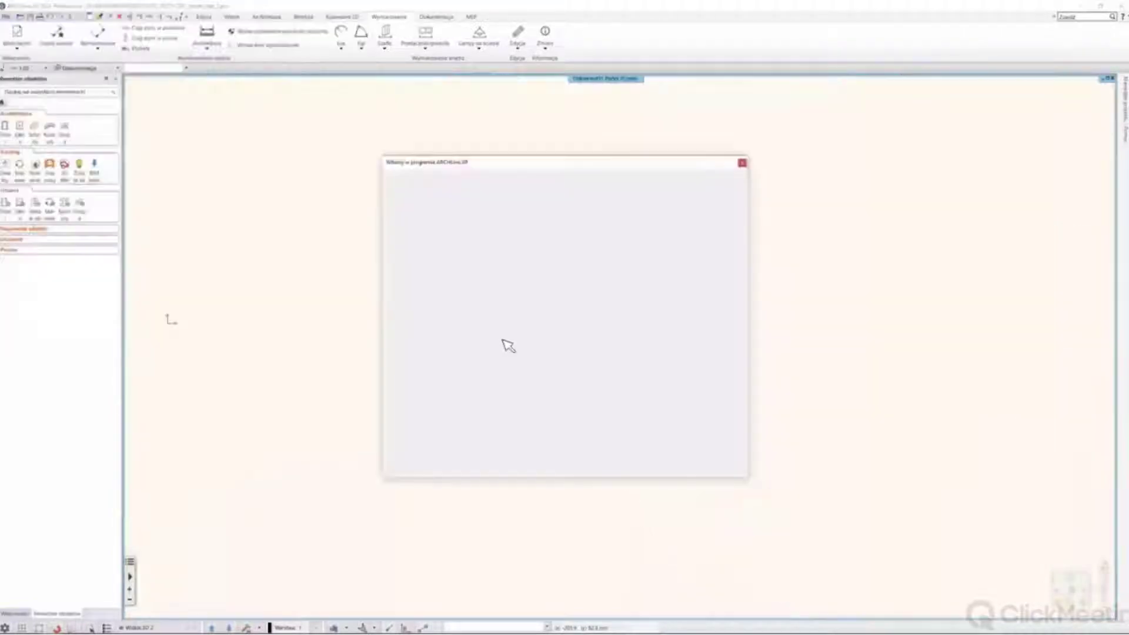
click(461, 350)
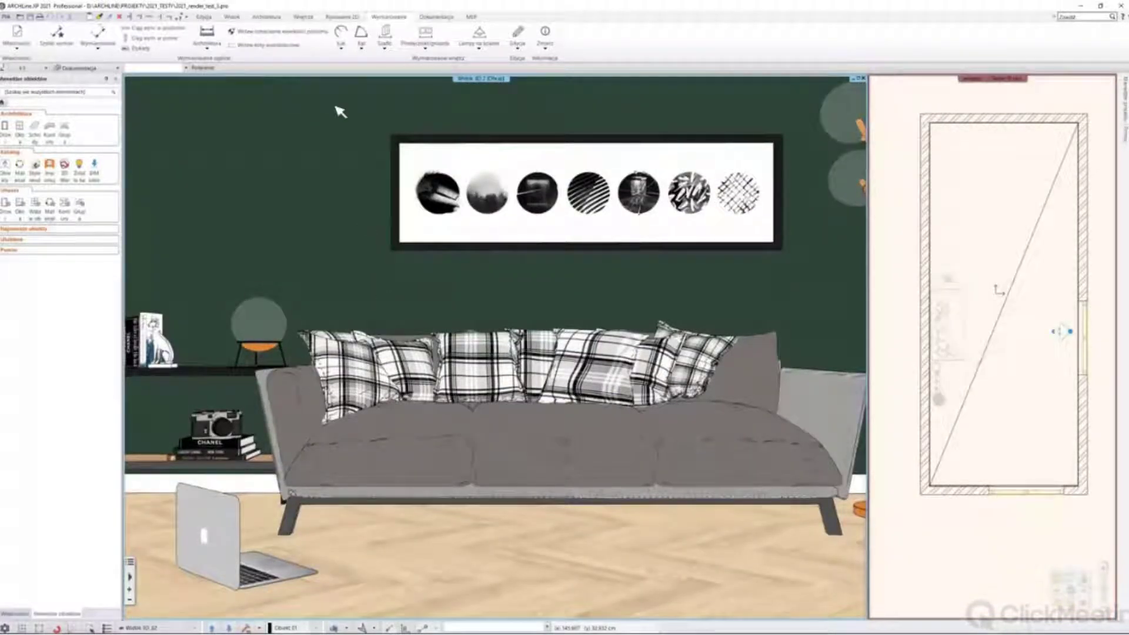
Open the render settings for the sofa view and choose the quality Wnętrze - Pełny render
click(241, 19)
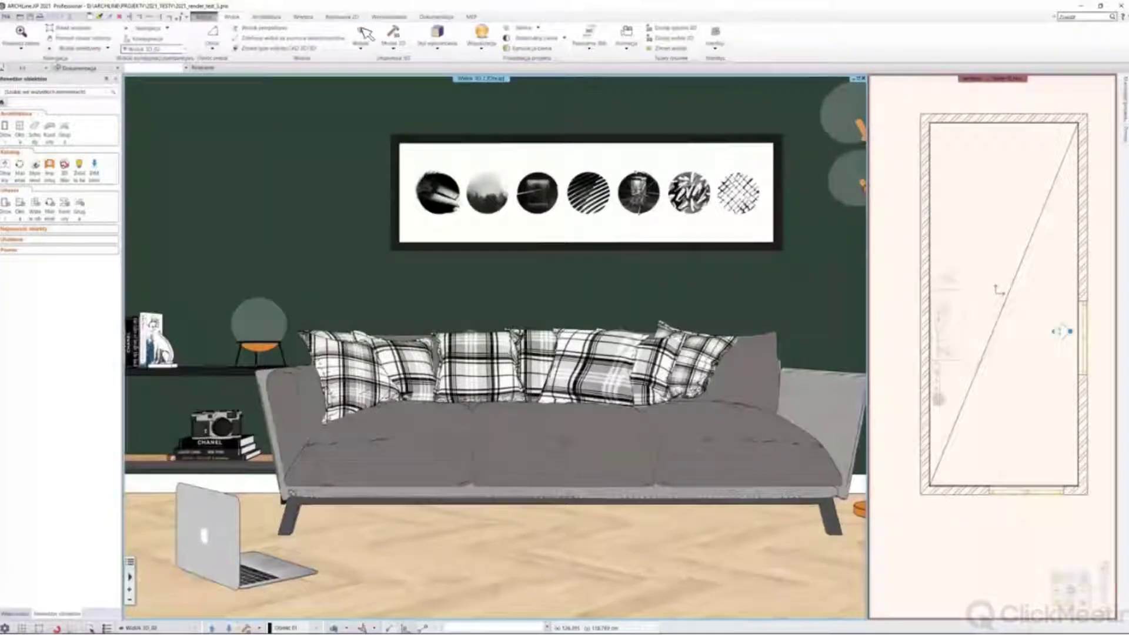
click(481, 45)
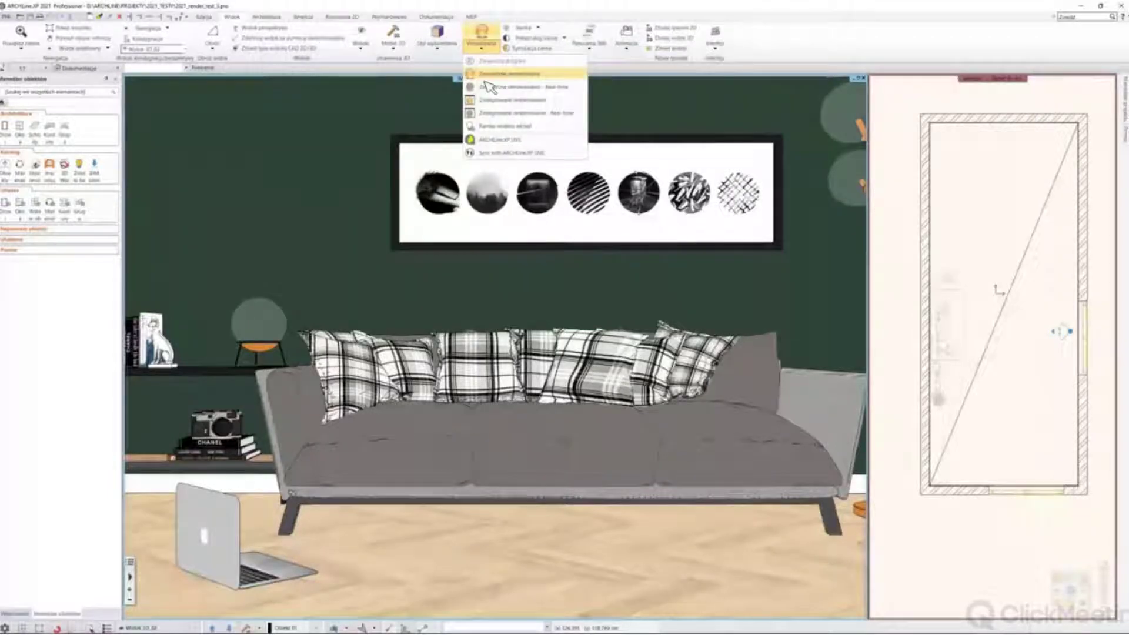
click(507, 77)
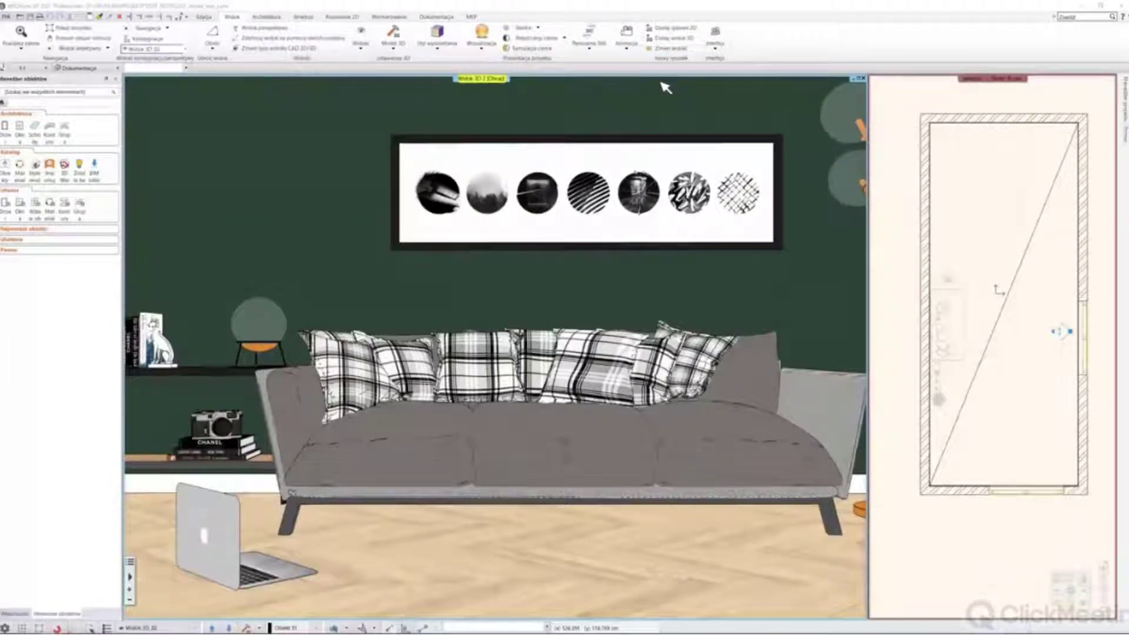
mouse_move(641, 633)
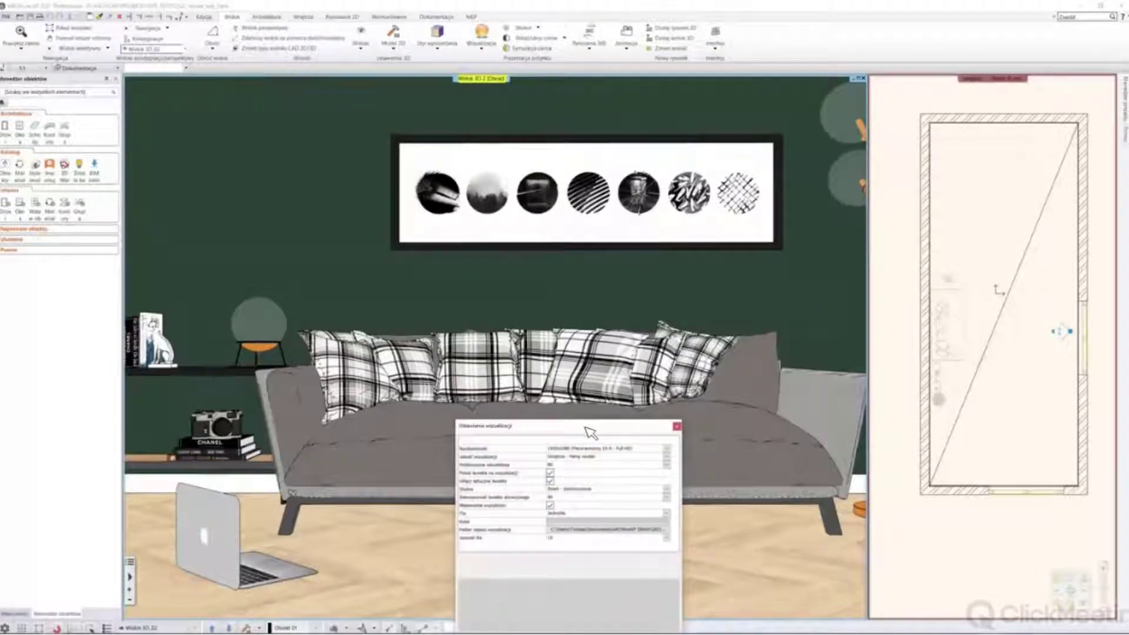
drag(591, 433, 537, 179)
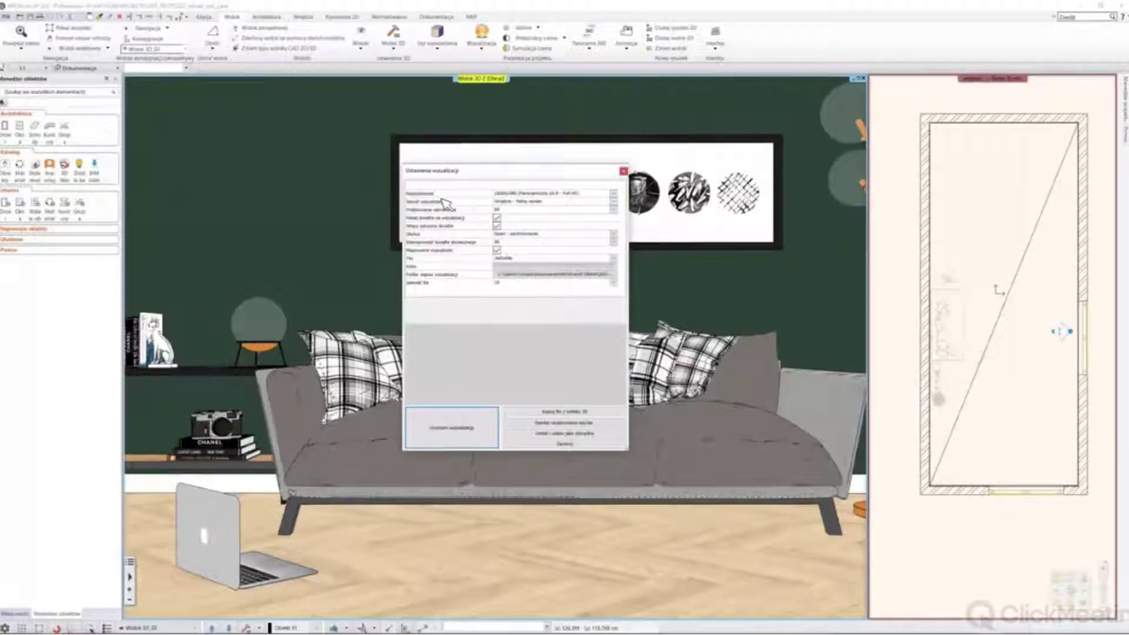
click(610, 202)
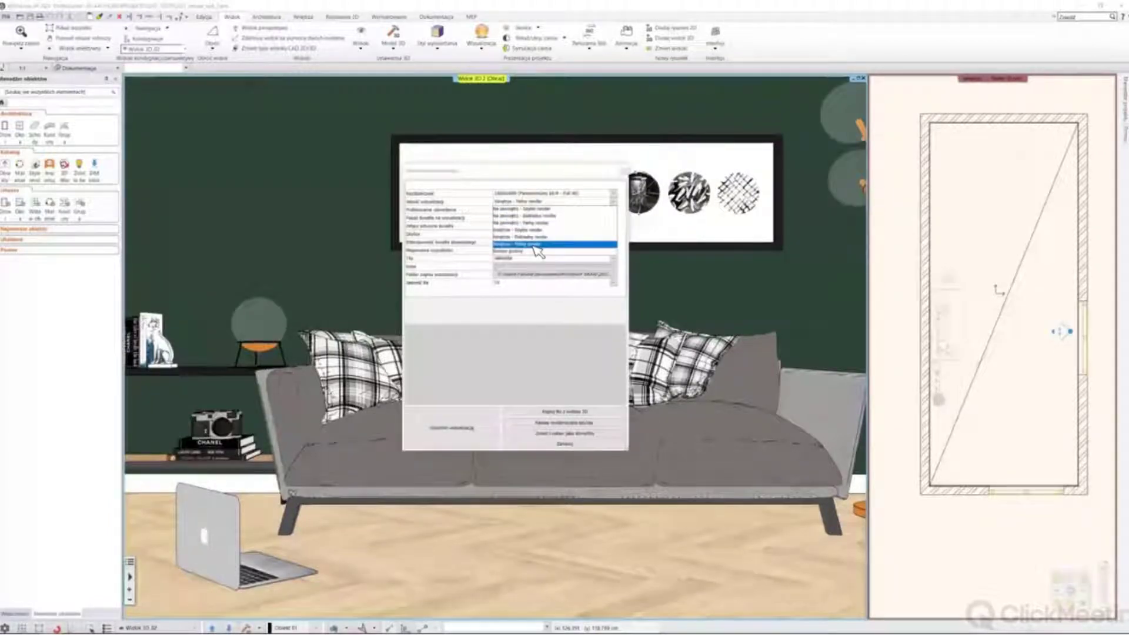
click(534, 247)
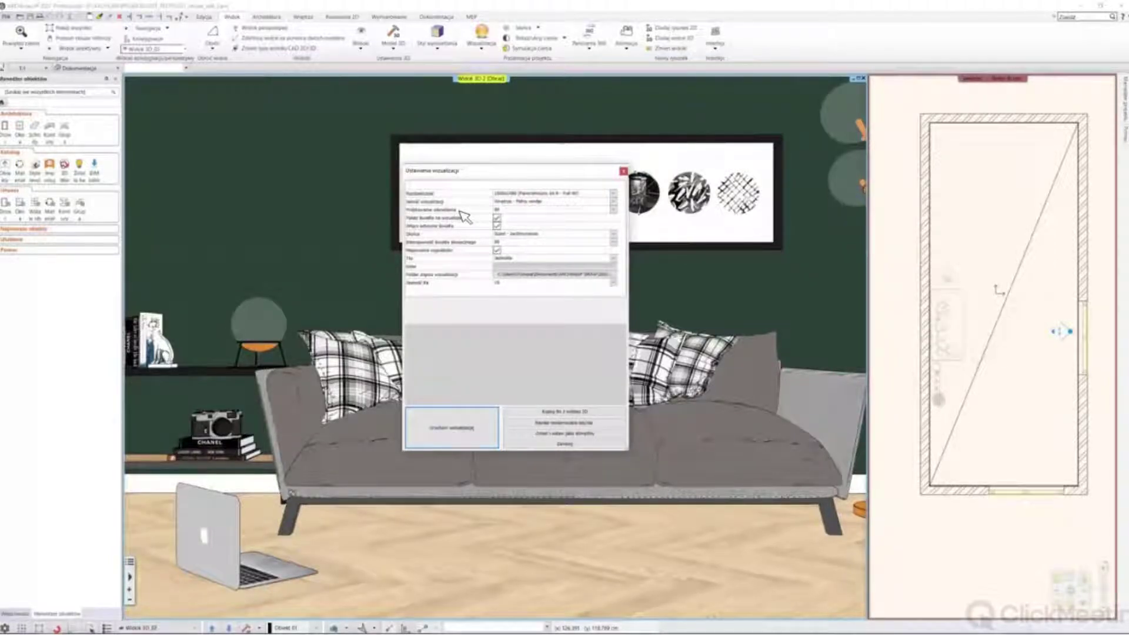
Choose a lighting sampling value in the render settings and go through the higher values on offer
click(613, 209)
click(510, 274)
click(613, 210)
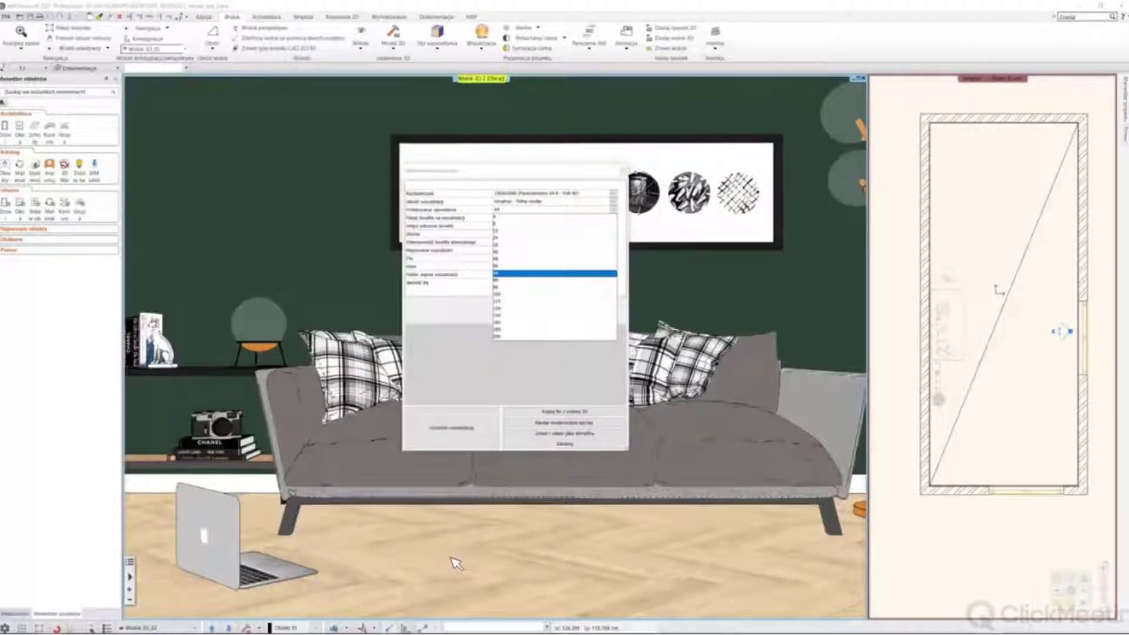
key(Down)
key(Down)
key(Down)
key(Down)
key(Down)
key(Down)
key(Down)
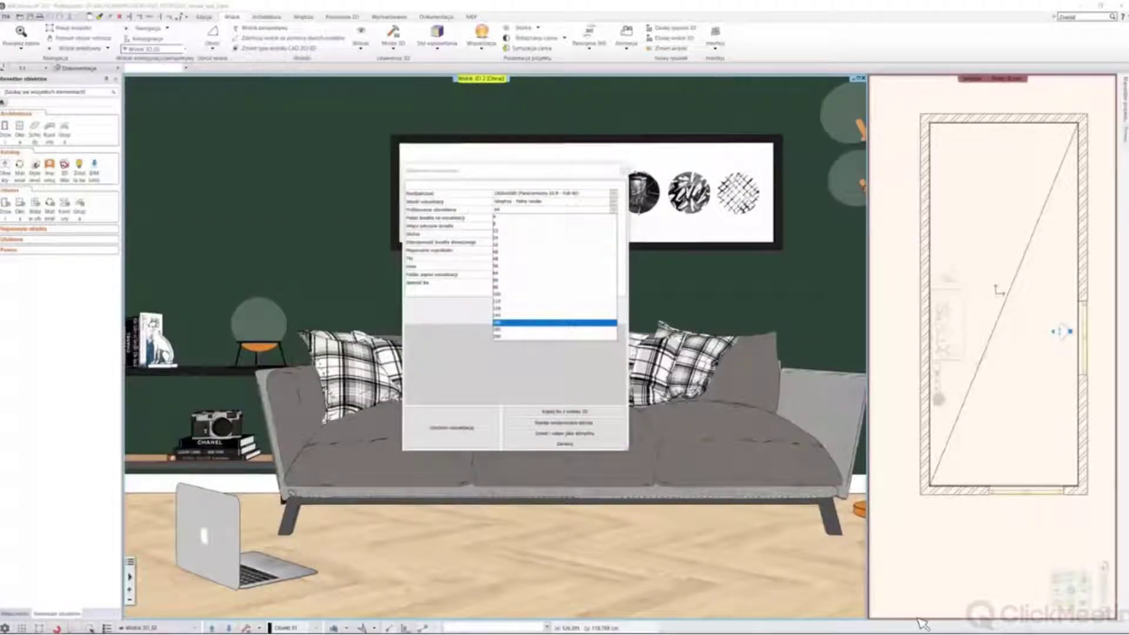
key(Return)
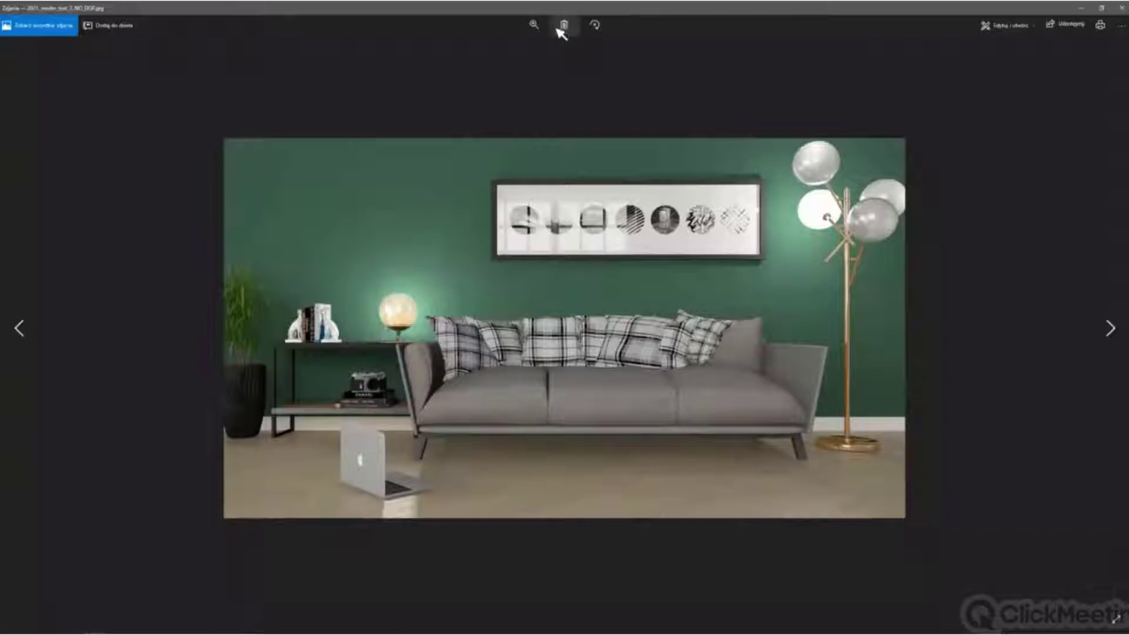
Enlarge the rendered image 2021_render_test_3_NO_DOF.jpg in Photos, examine the lamp, cushions and laptop, and close the viewer
click(534, 25)
drag(498, 48, 522, 45)
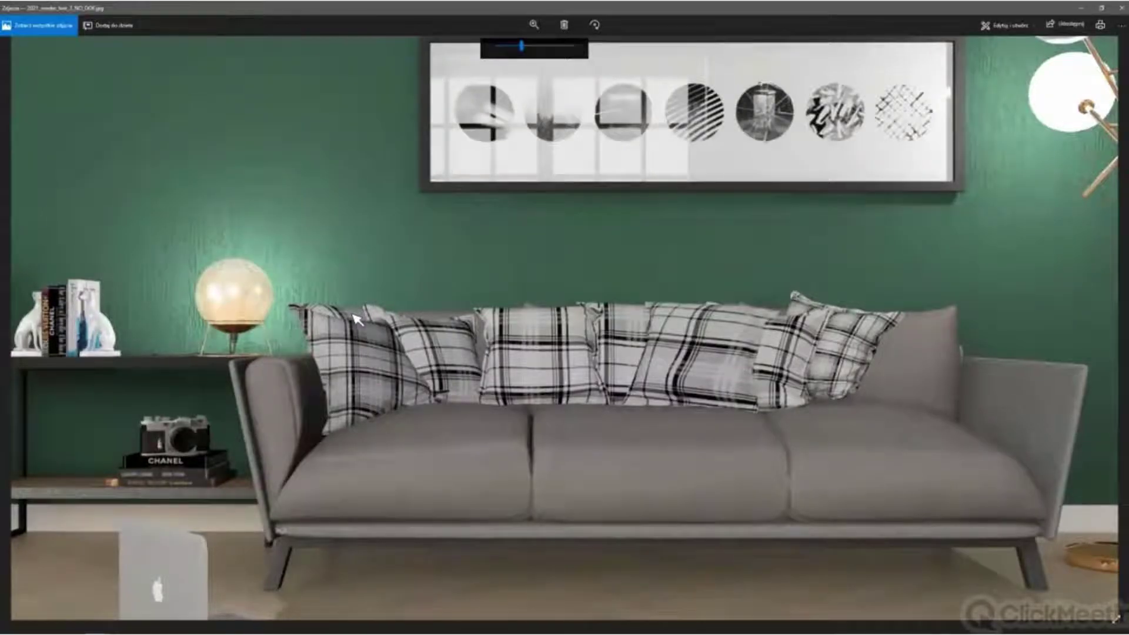
drag(327, 335, 635, 283)
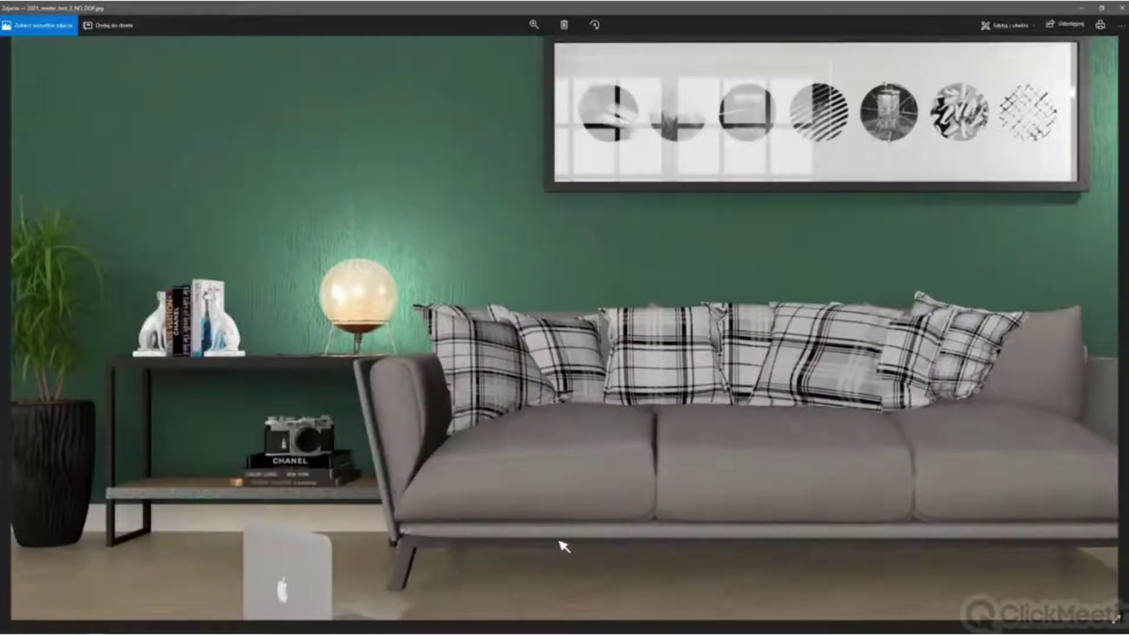
drag(563, 546, 586, 428)
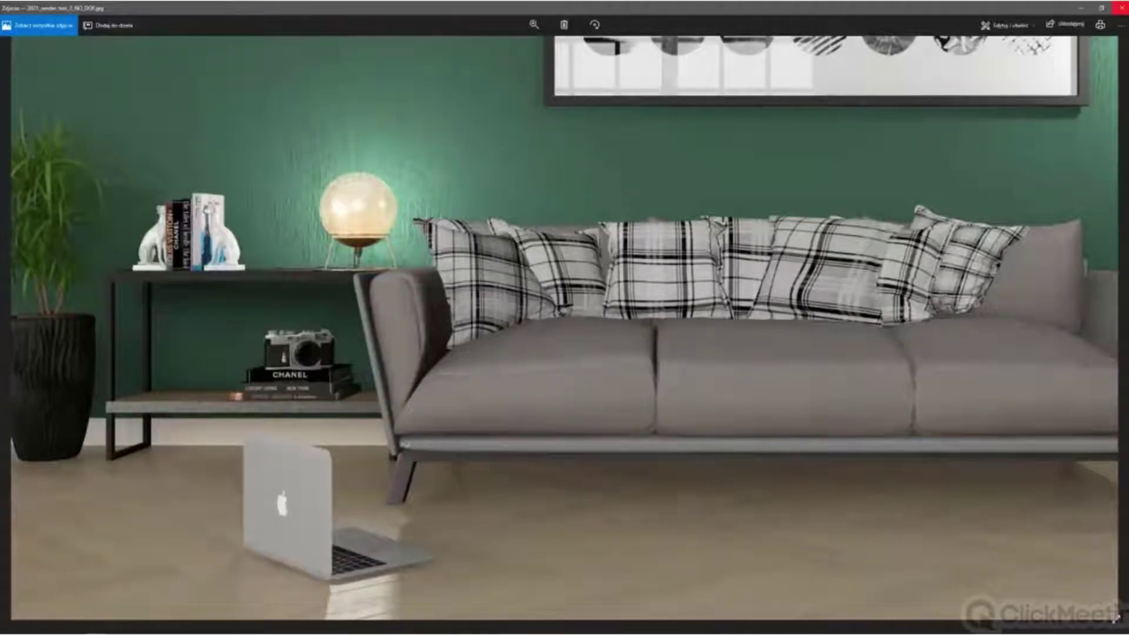
click(1120, 8)
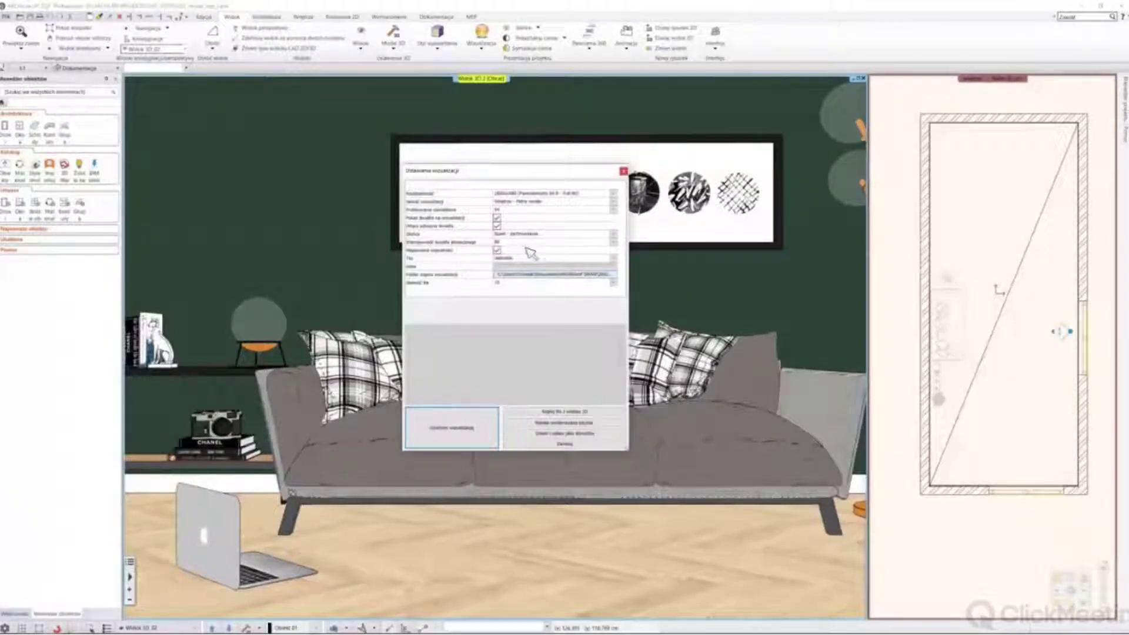
Go through the lighting sampling values offered in the render settings up to the highest one
click(511, 209)
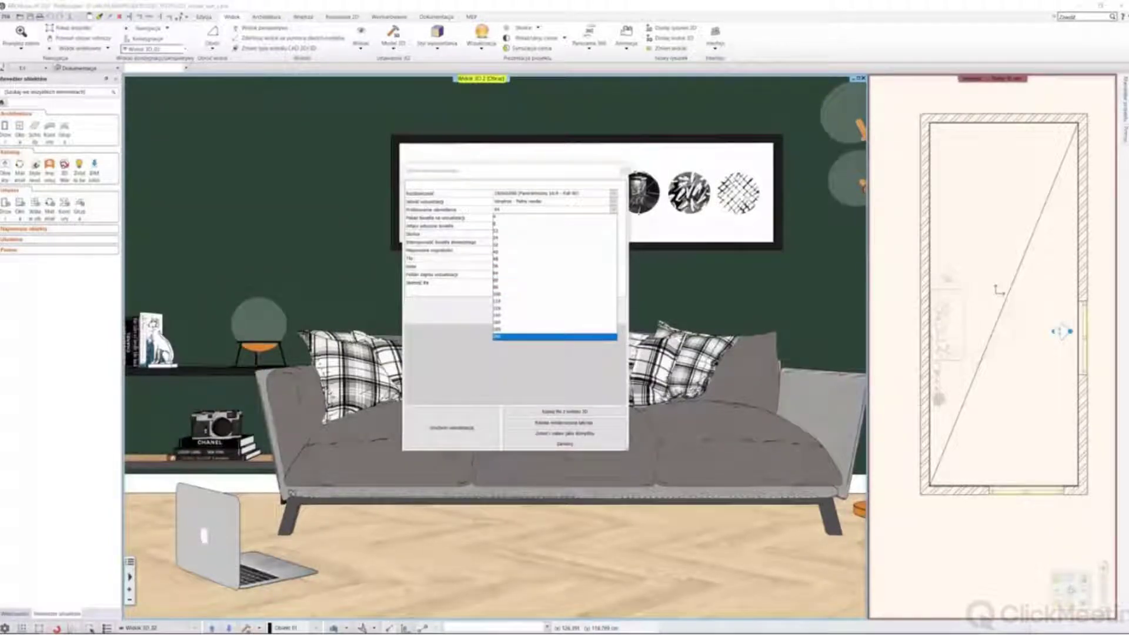
click(554, 336)
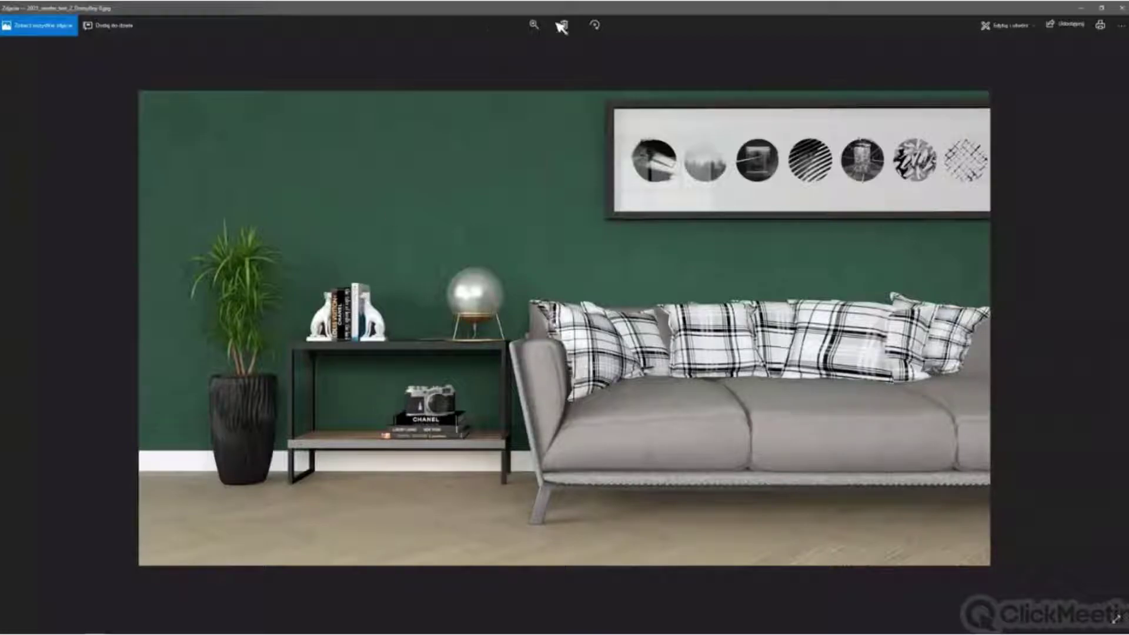
Enlarge the 2021_render_test_2 image in Photos, examine the plant, shelf, lamp, sofa and framed pictures, and close the viewer
click(533, 24)
drag(497, 50, 512, 50)
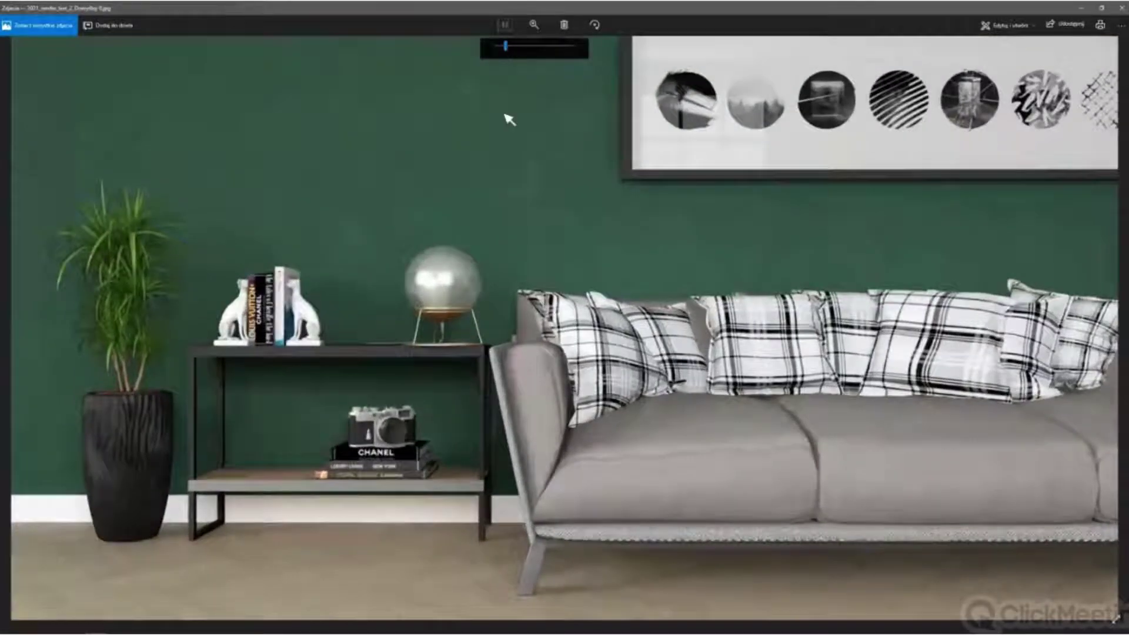
drag(504, 116, 599, 239)
scroll(117, 361, up, 2)
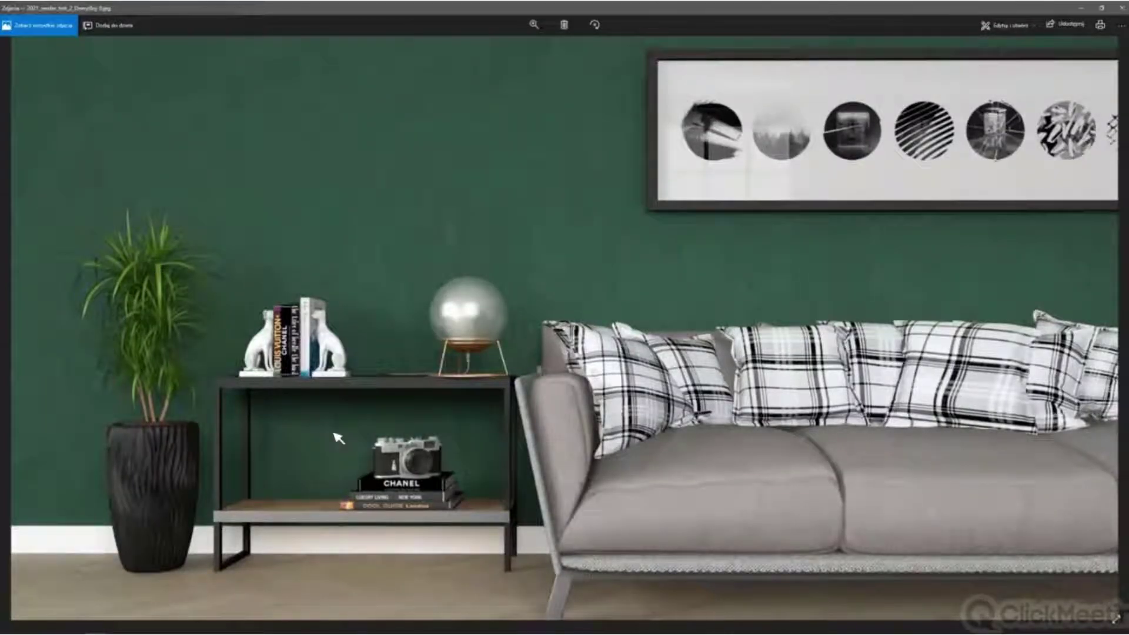
drag(608, 423, 532, 326)
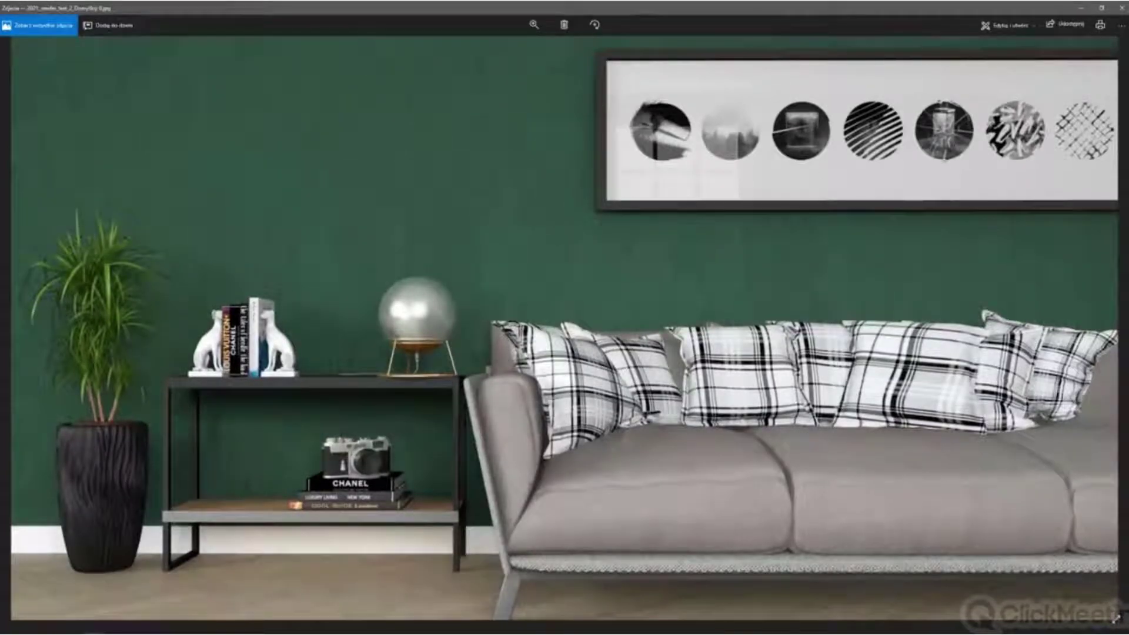
click(534, 25)
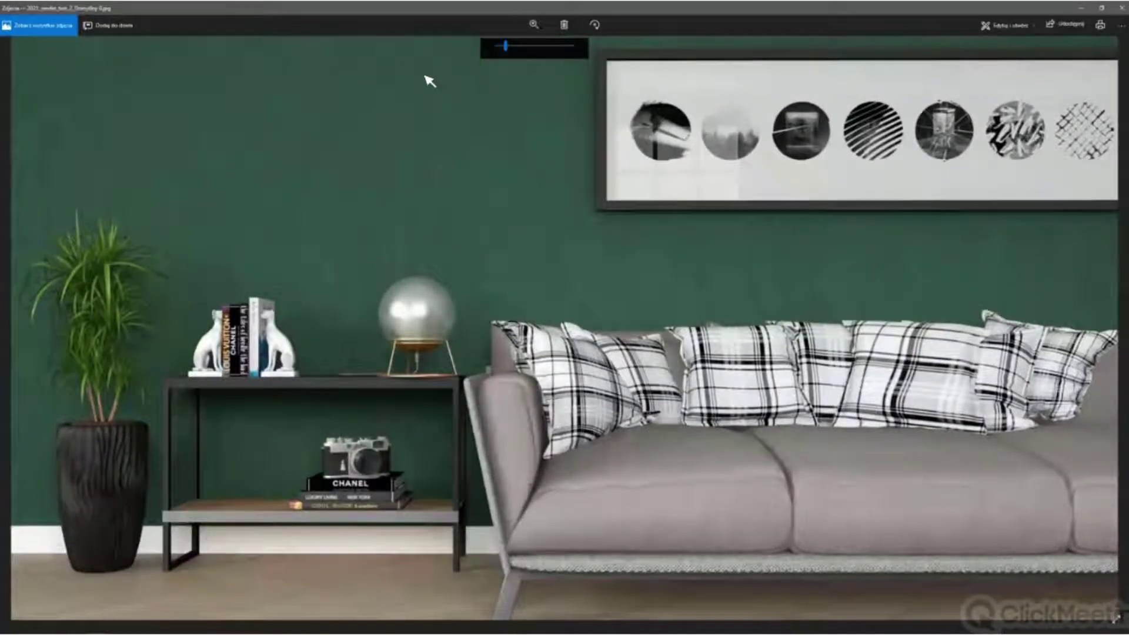
click(497, 47)
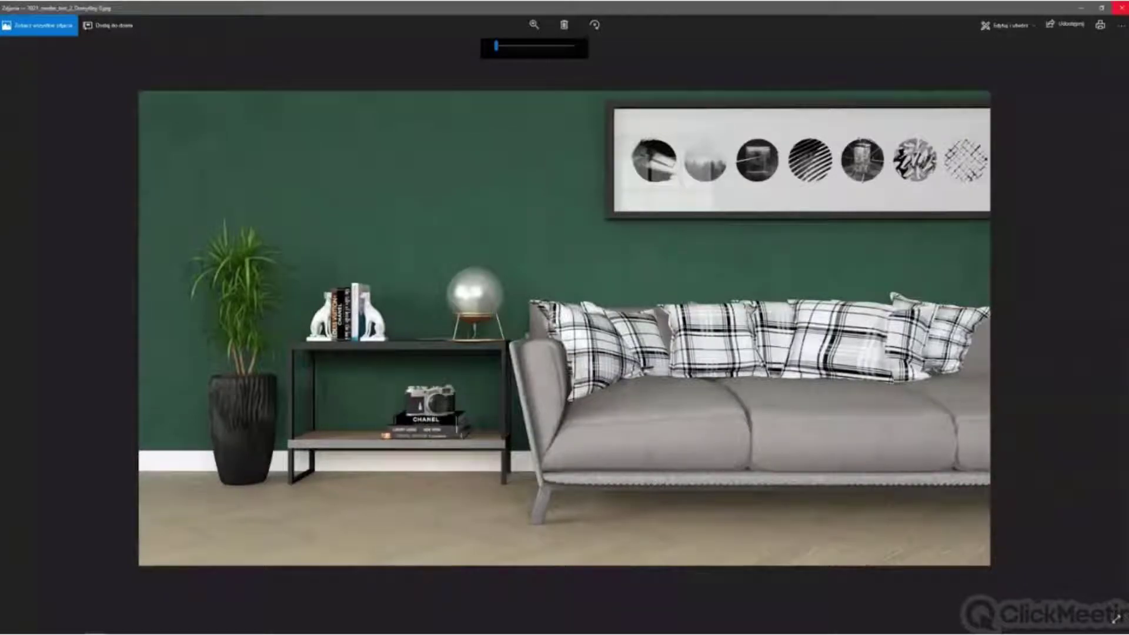
click(1121, 7)
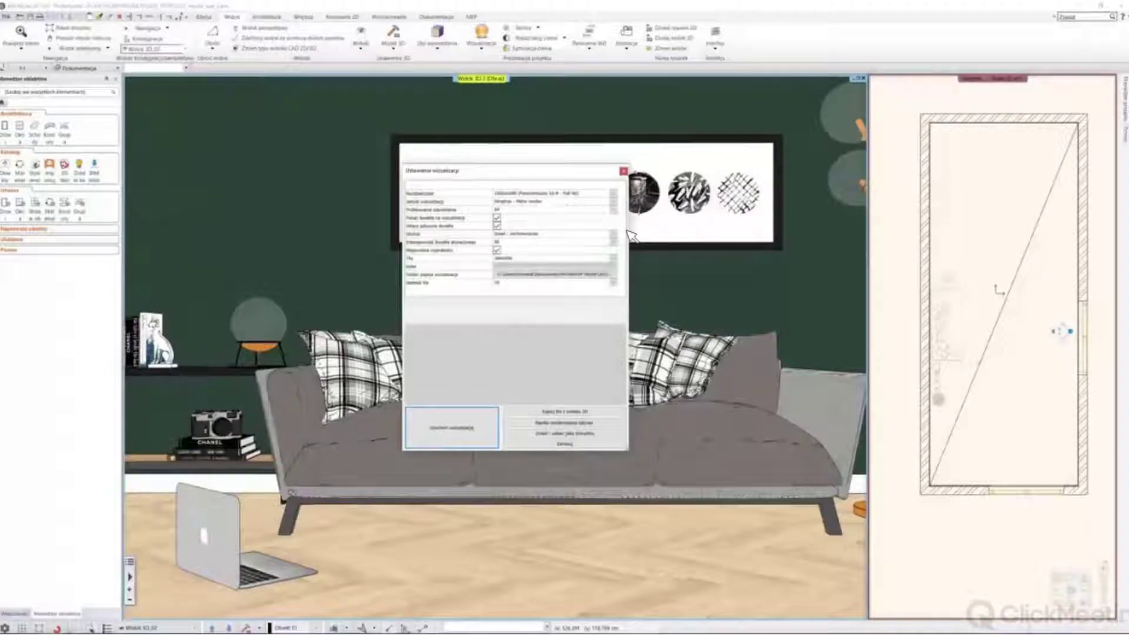
Review the render quality and lighting sampling options, and look at the feature list Opis_funkcji_2021.pdf in the browser
drag(515, 172, 519, 181)
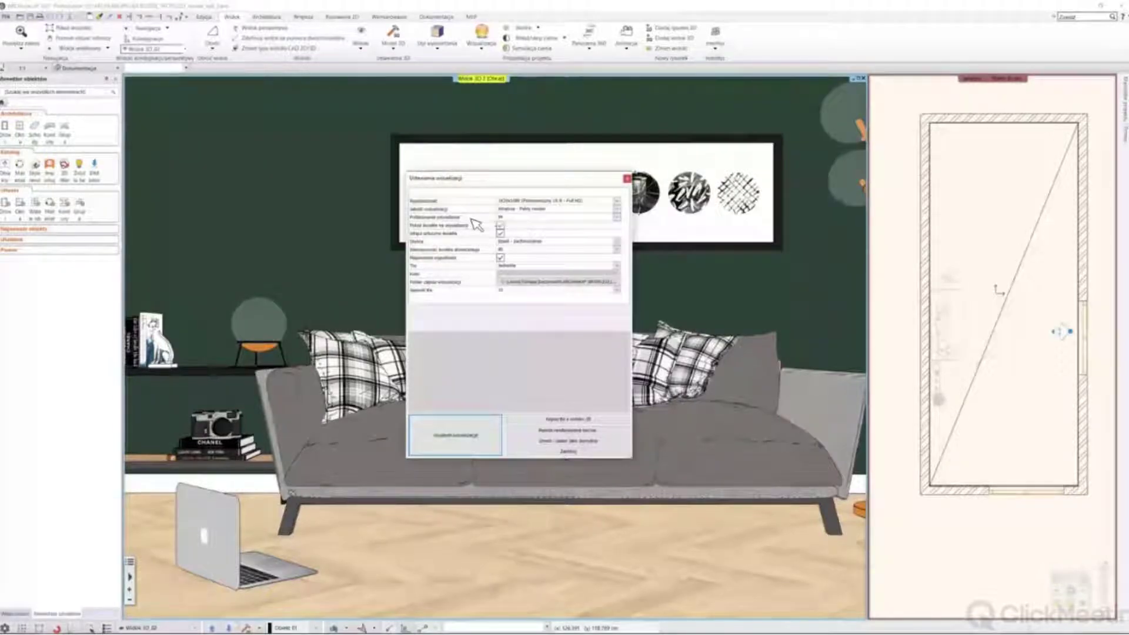
click(527, 210)
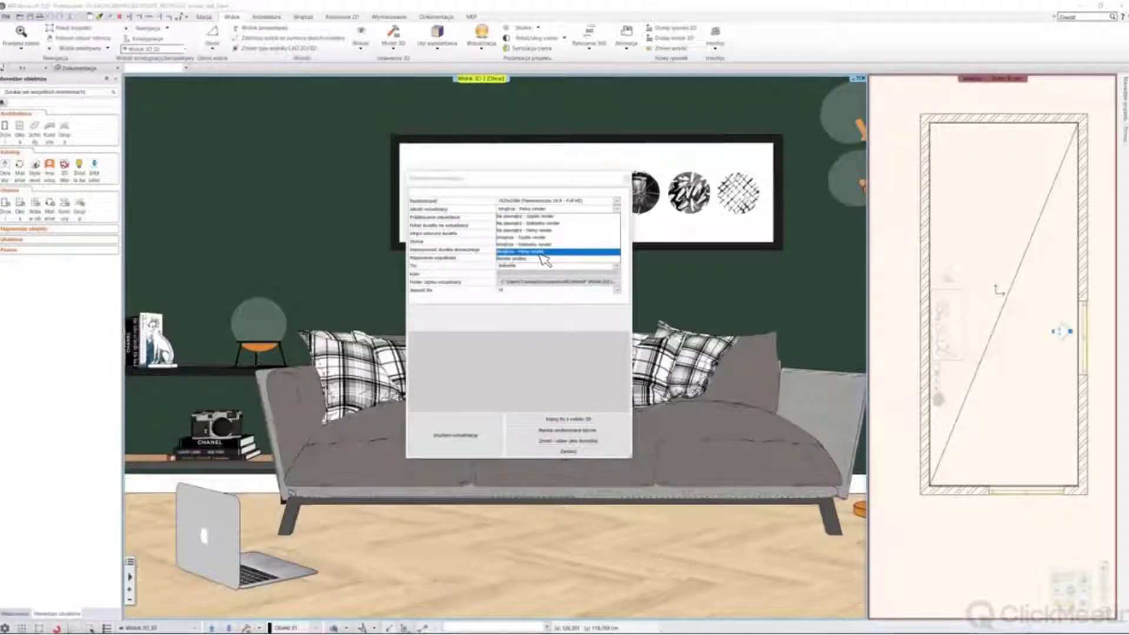
click(537, 179)
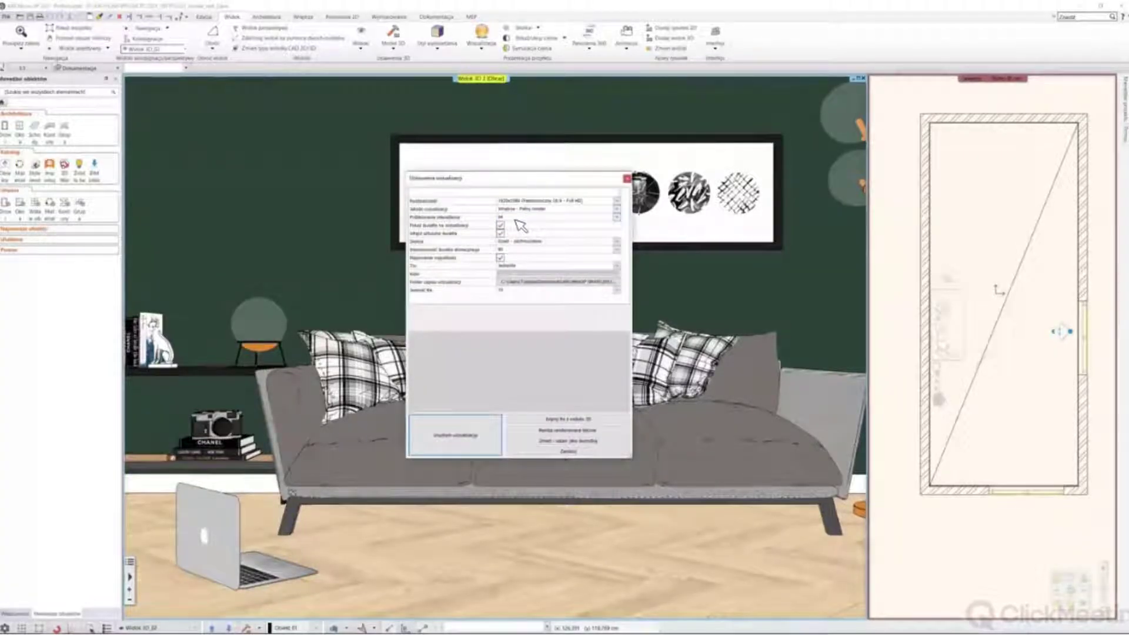
click(517, 218)
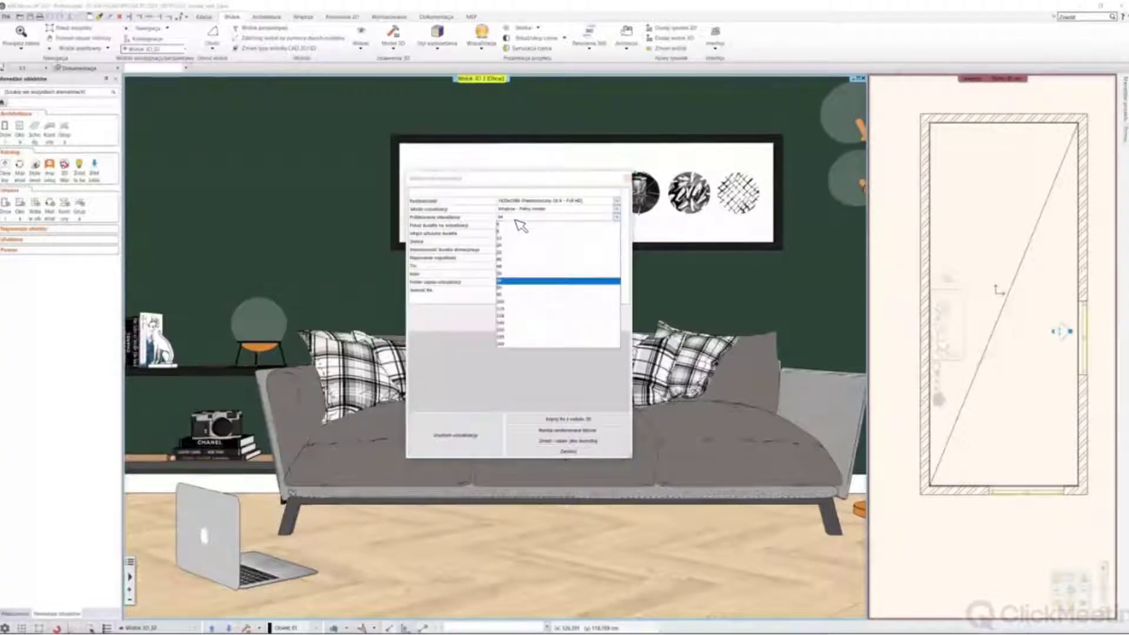
click(535, 183)
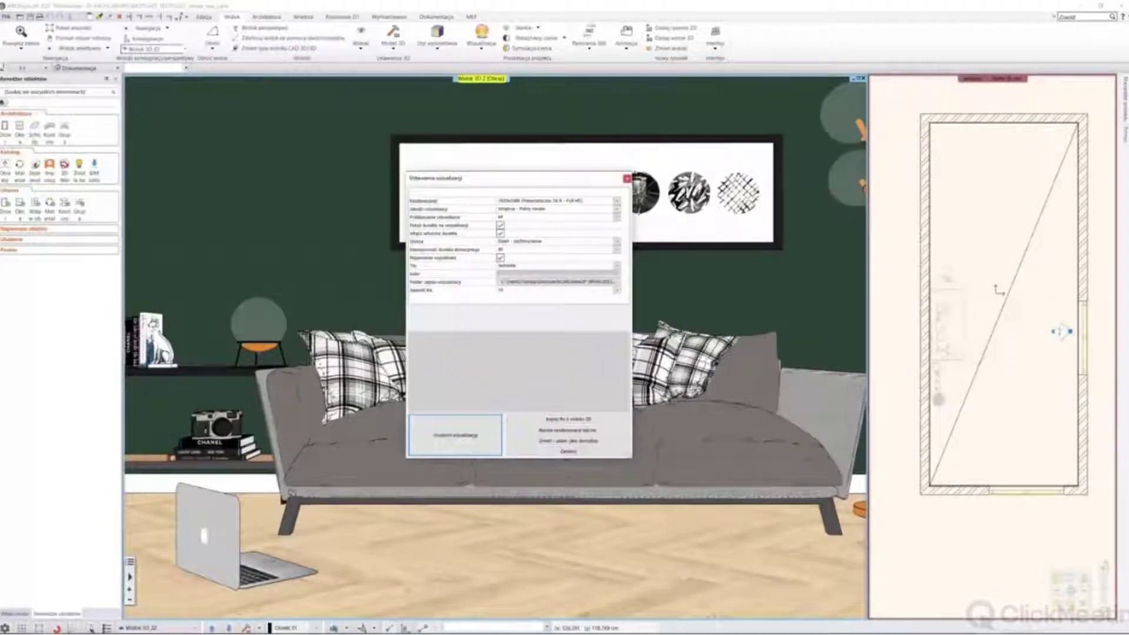
key(alt+Tab)
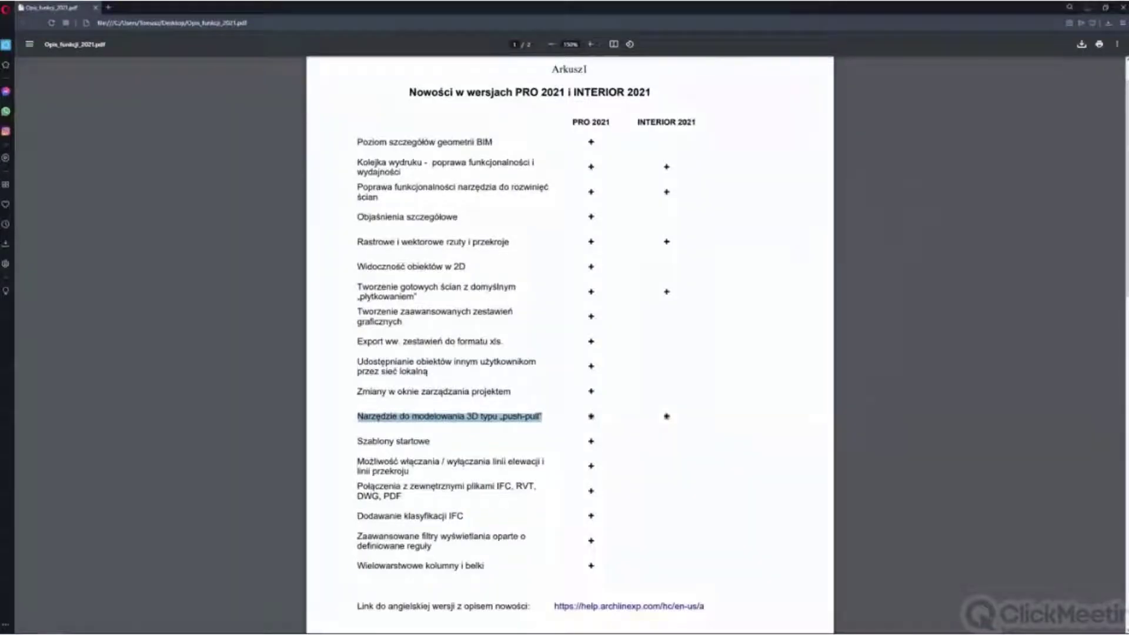
key(alt+Tab)
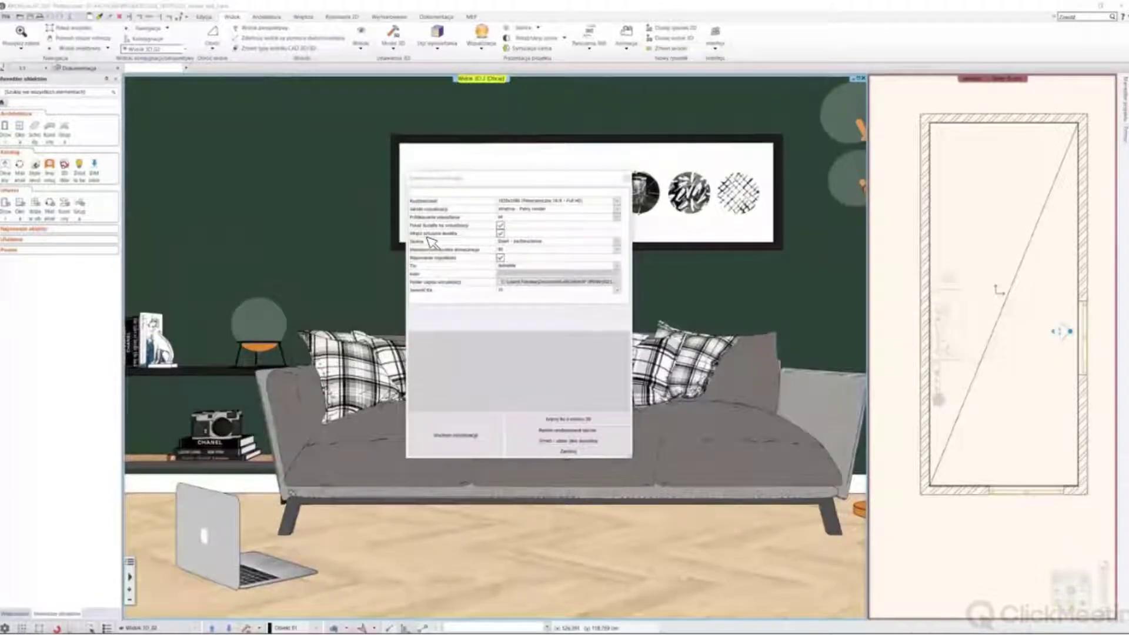
Go through the light source, daylight condition, light intensity and bump mapping options in the render settings
click(501, 225)
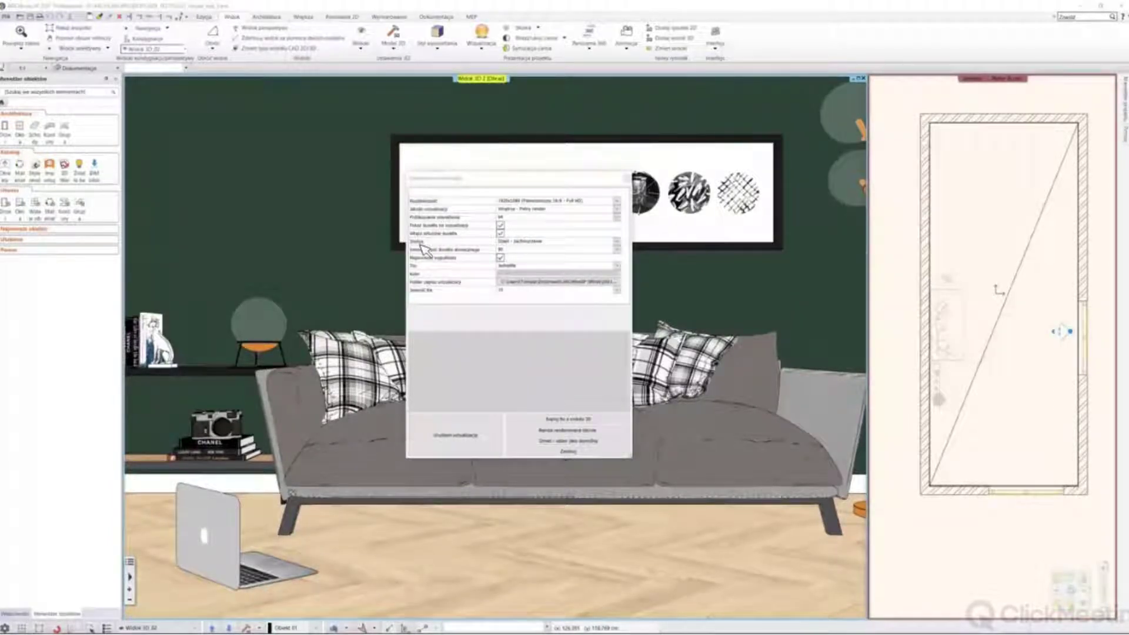
click(616, 242)
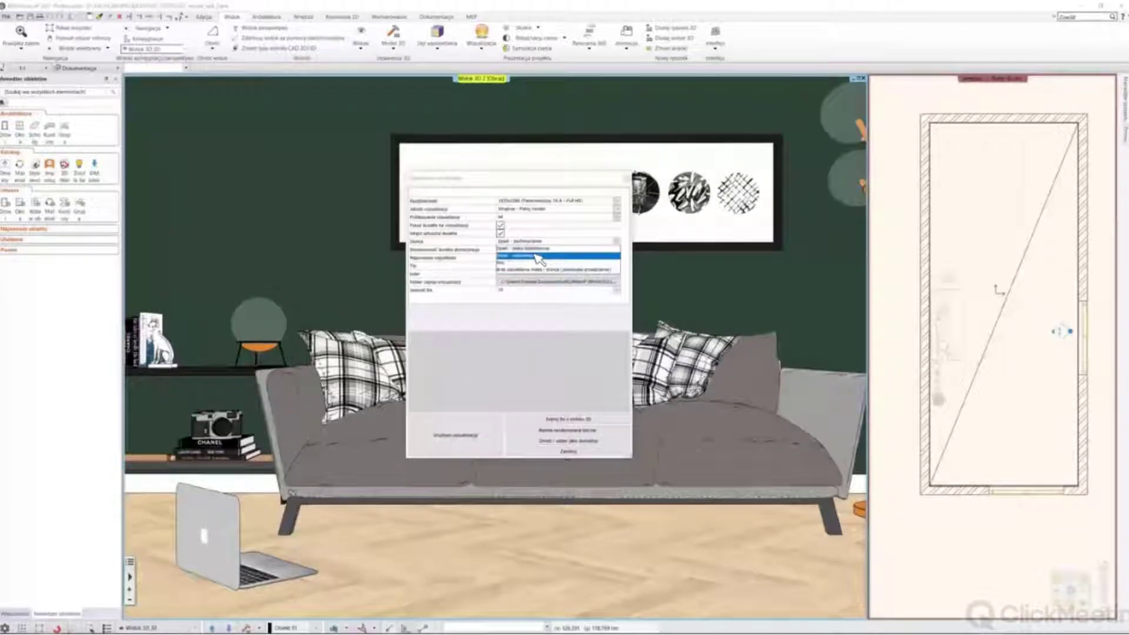
click(555, 257)
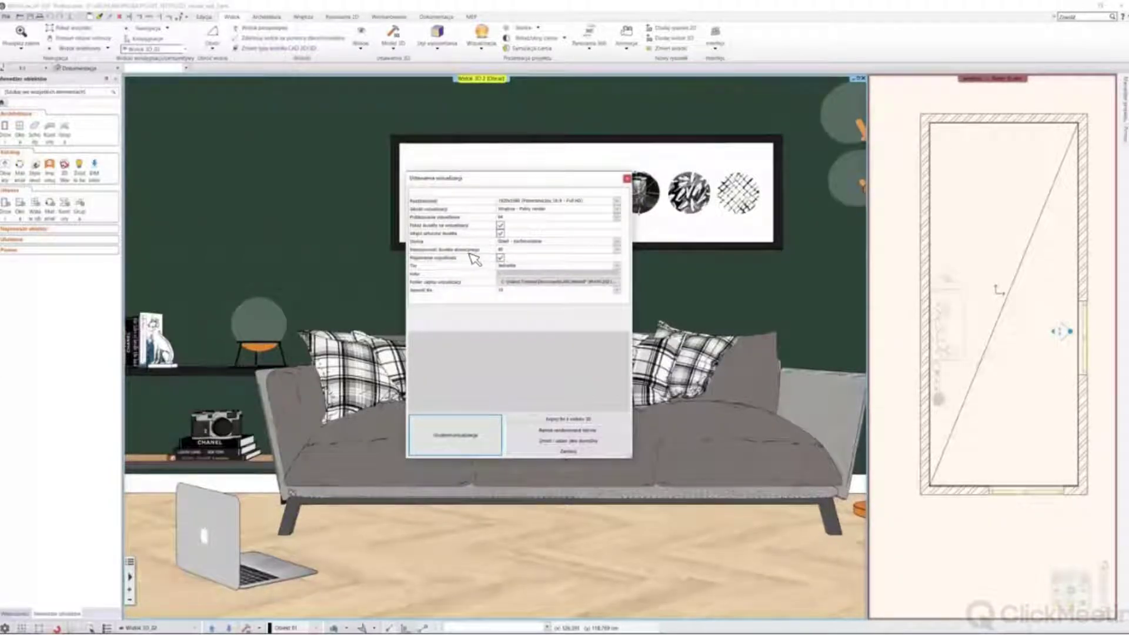
click(616, 250)
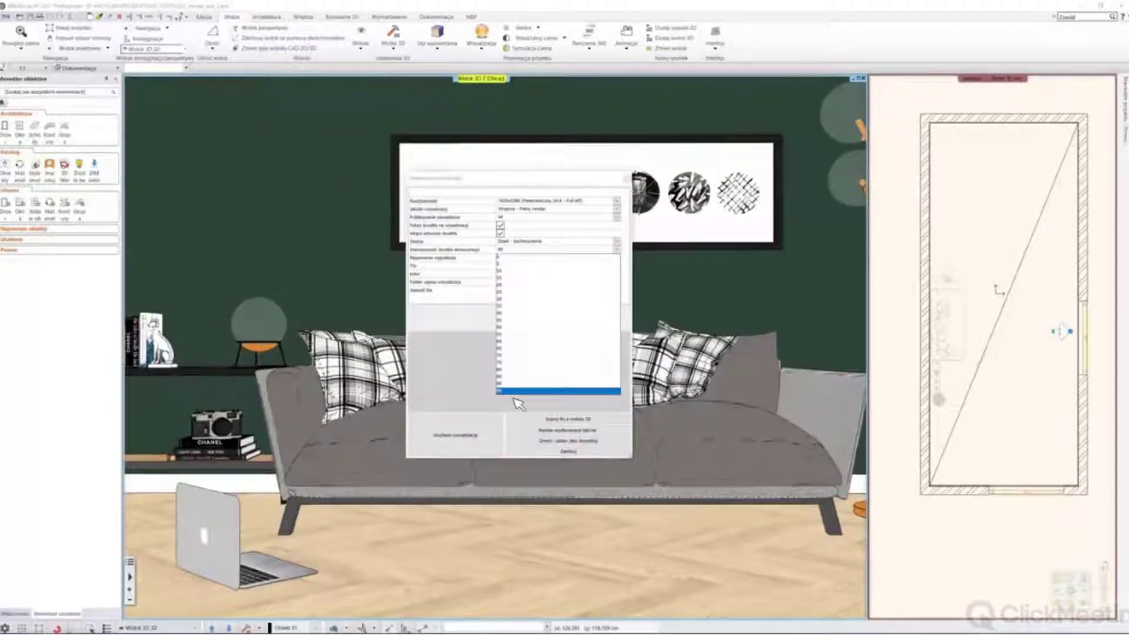
click(508, 251)
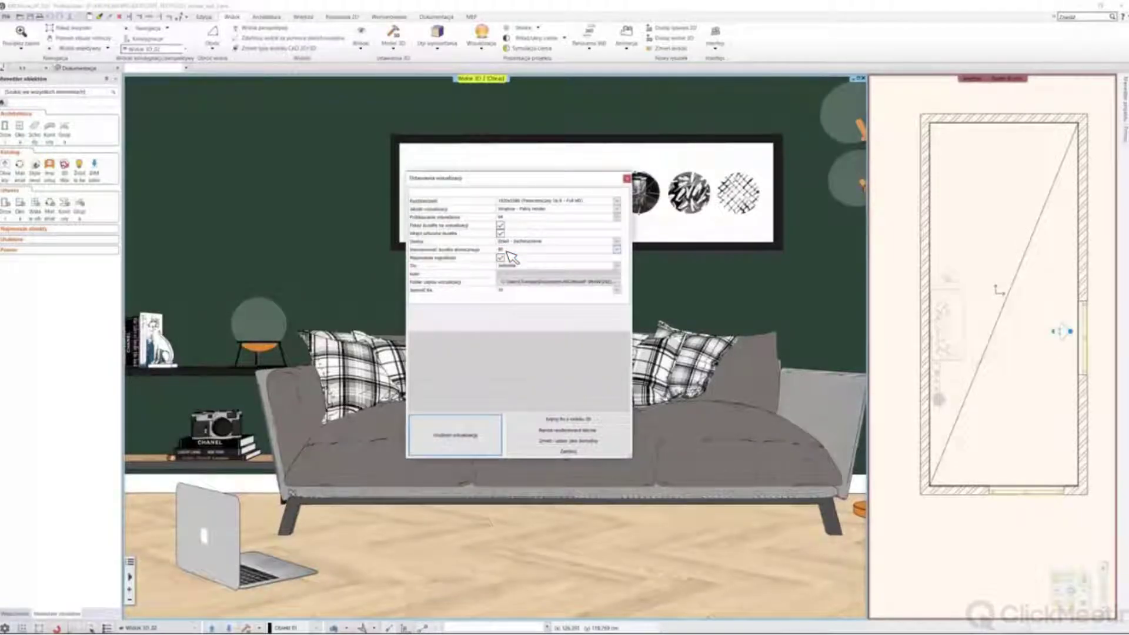
click(509, 251)
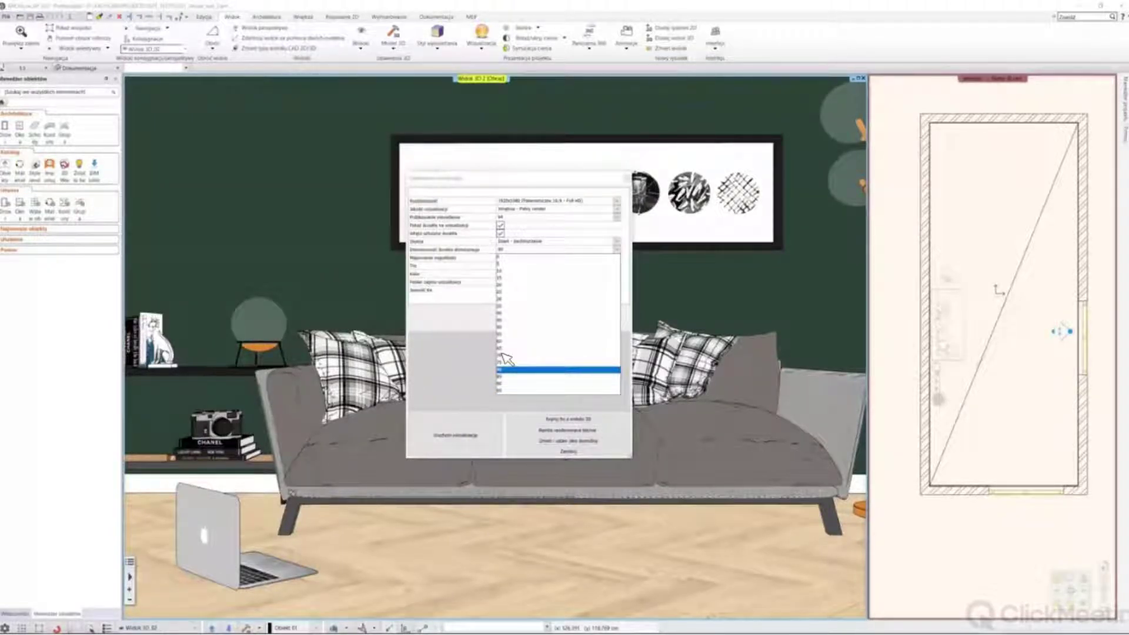
click(474, 325)
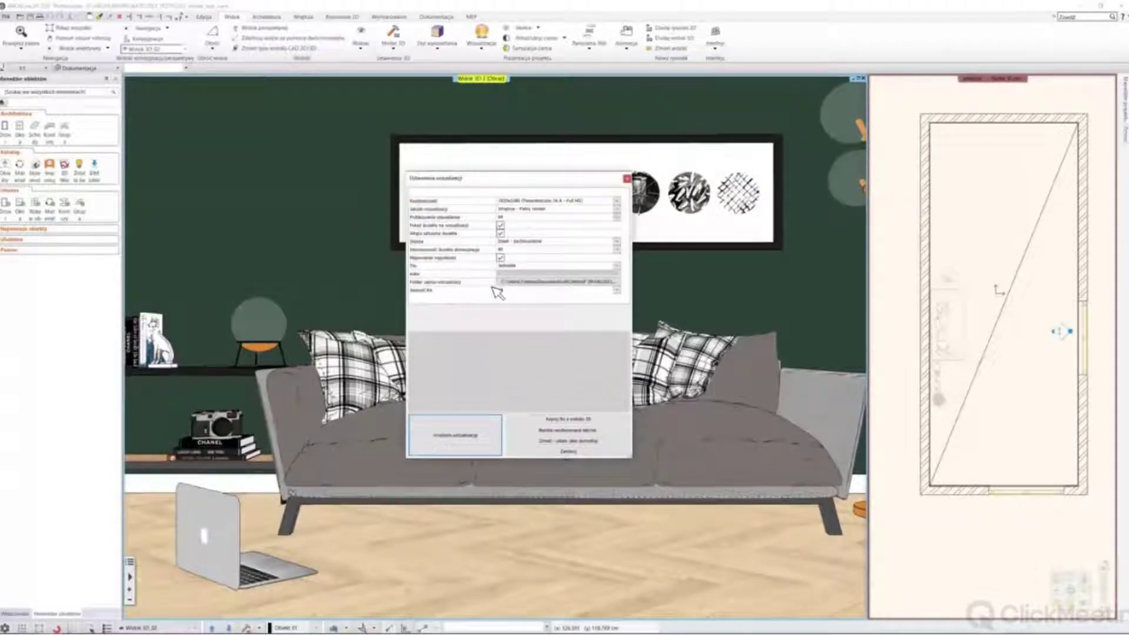
click(500, 257)
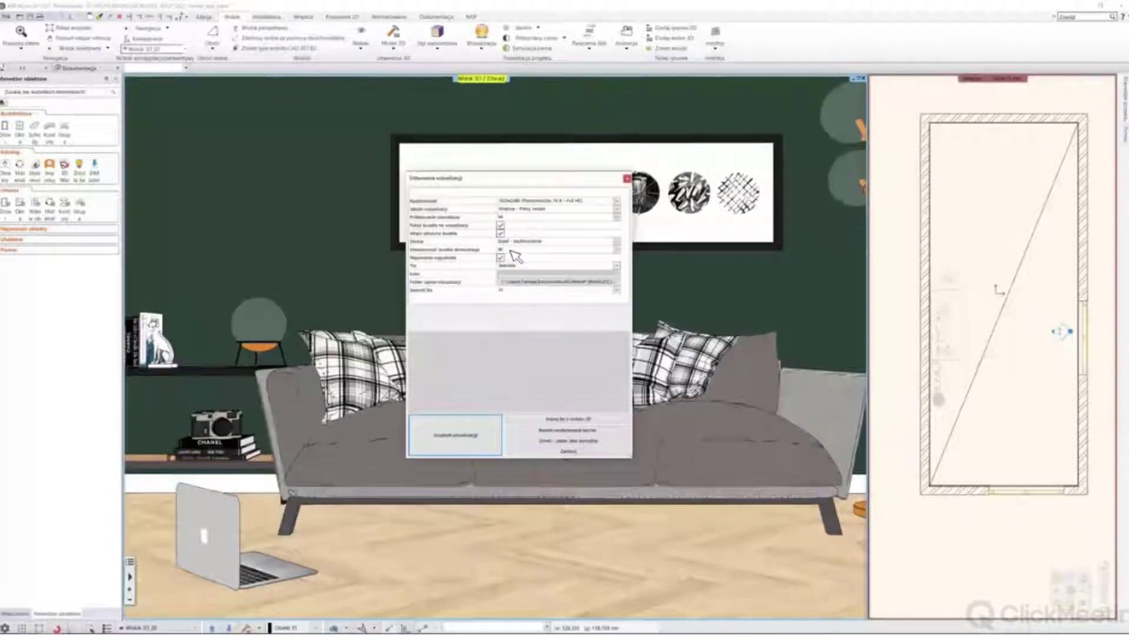
click(500, 258)
Set the render resolution to 1024x768
click(616, 201)
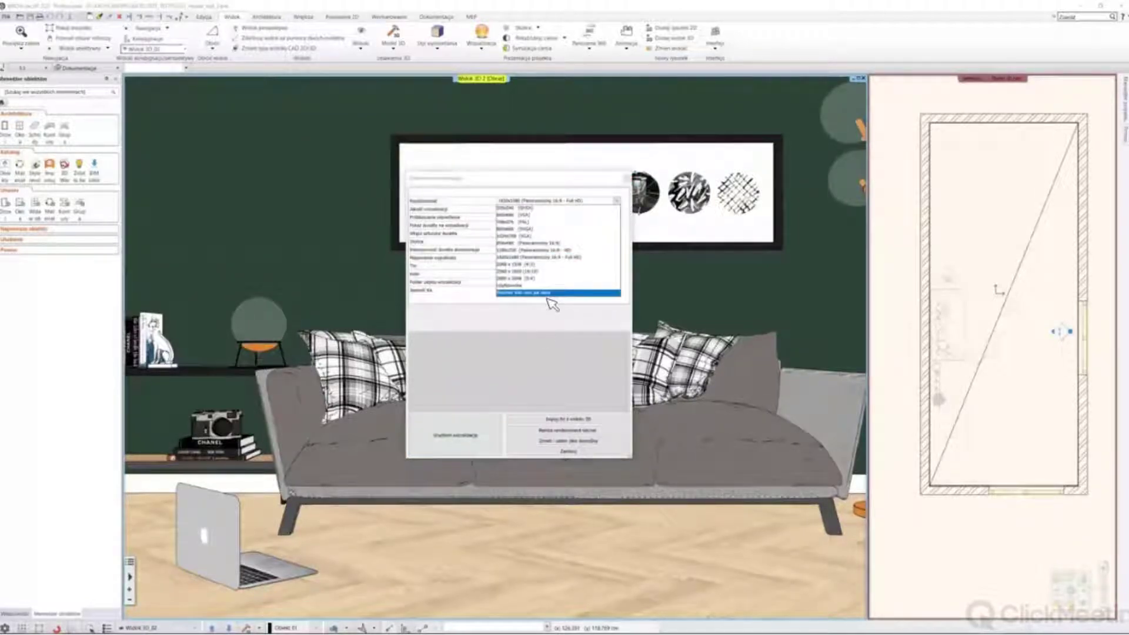
click(553, 236)
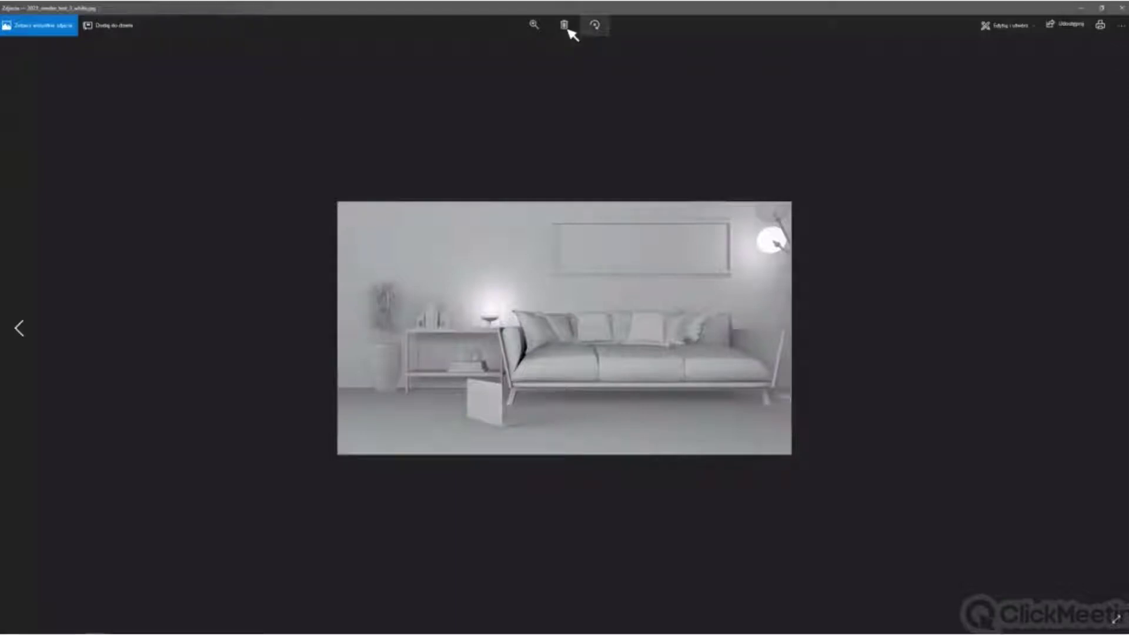
Enlarge the white model render 2021_render_test_3_white.jpg in Photos, examine it and close the viewer
click(533, 25)
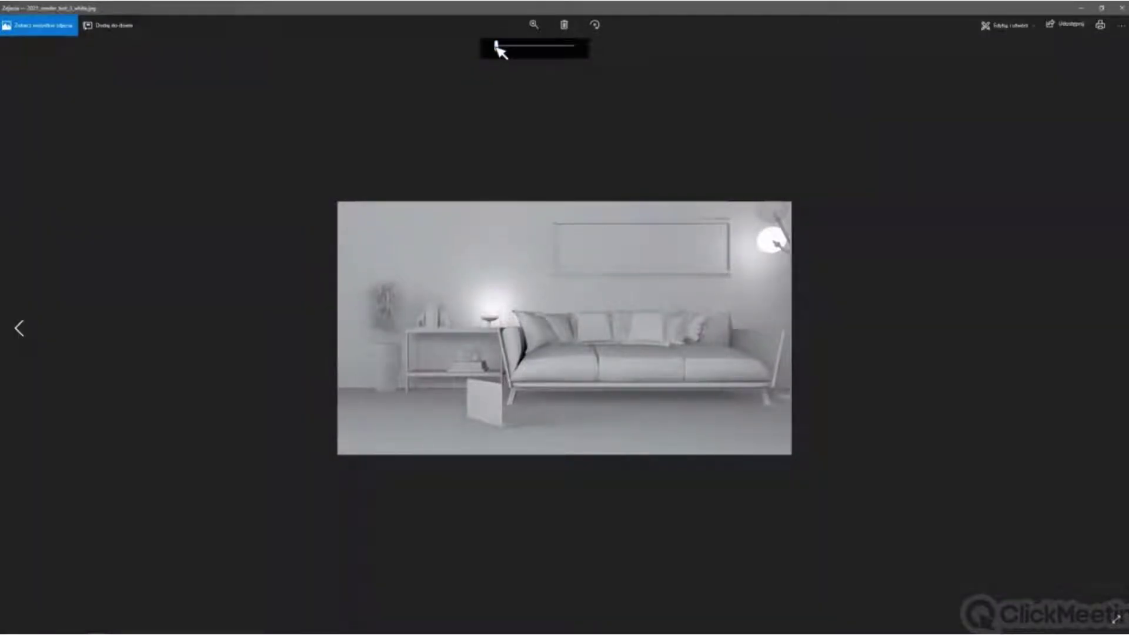
drag(497, 48, 523, 46)
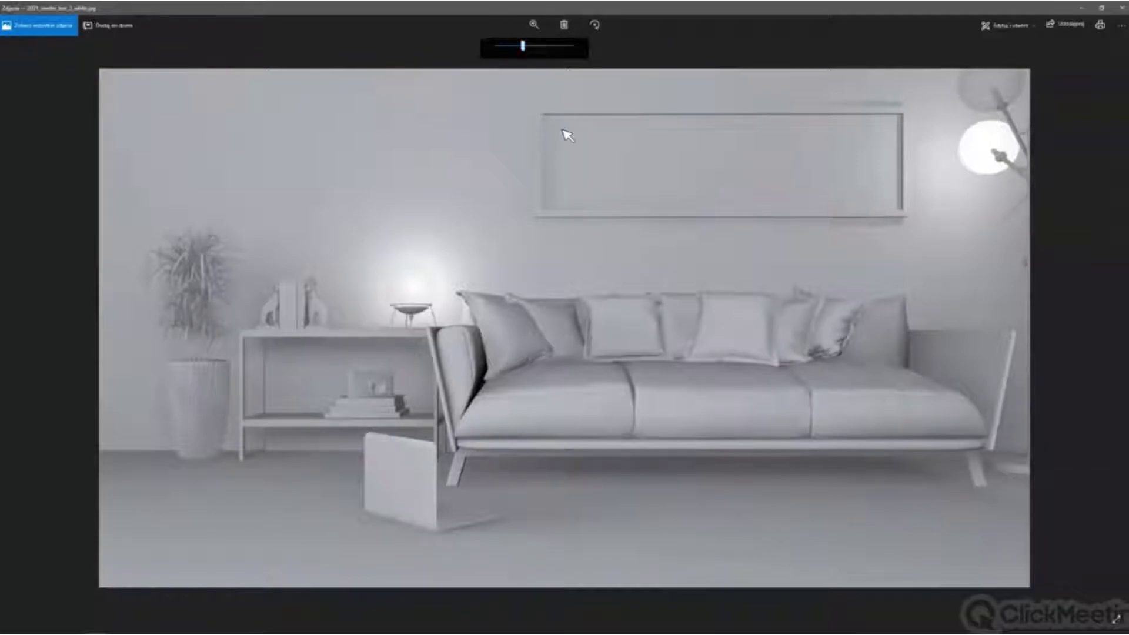
drag(523, 47, 511, 50)
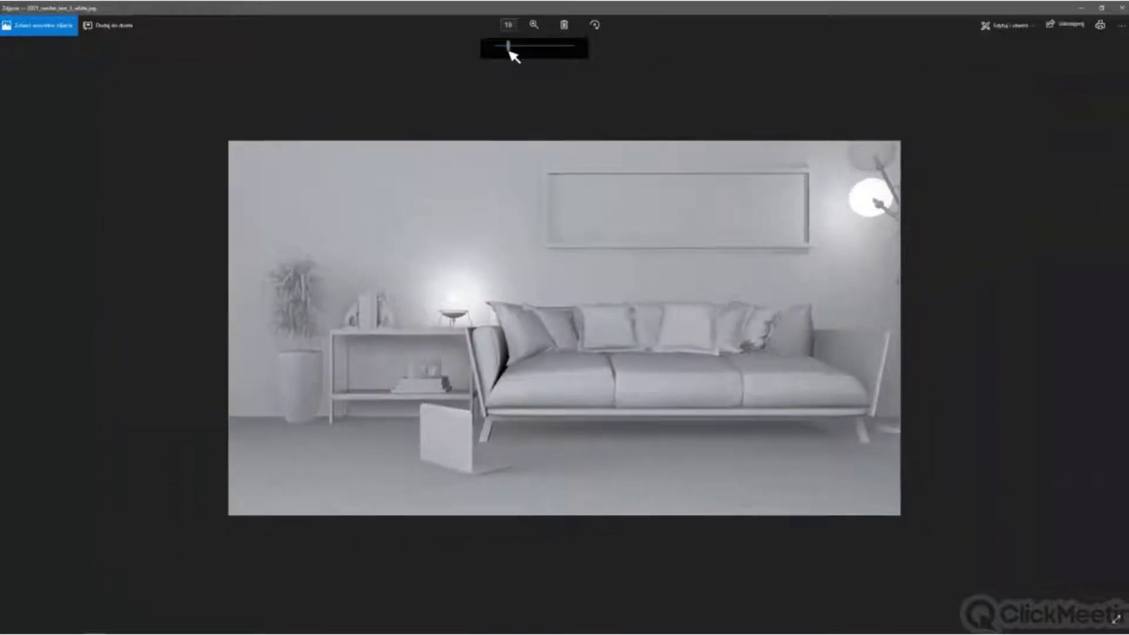
click(1122, 9)
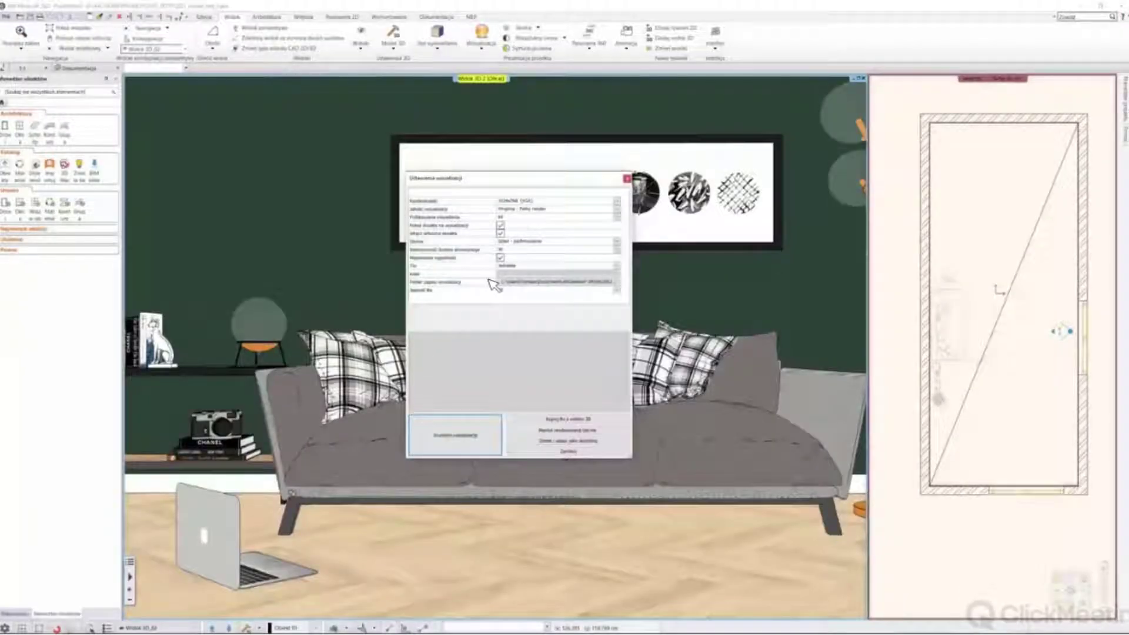
Start rendering the sofa view Widok 3D_02 and display the basic settings of the running render
click(471, 444)
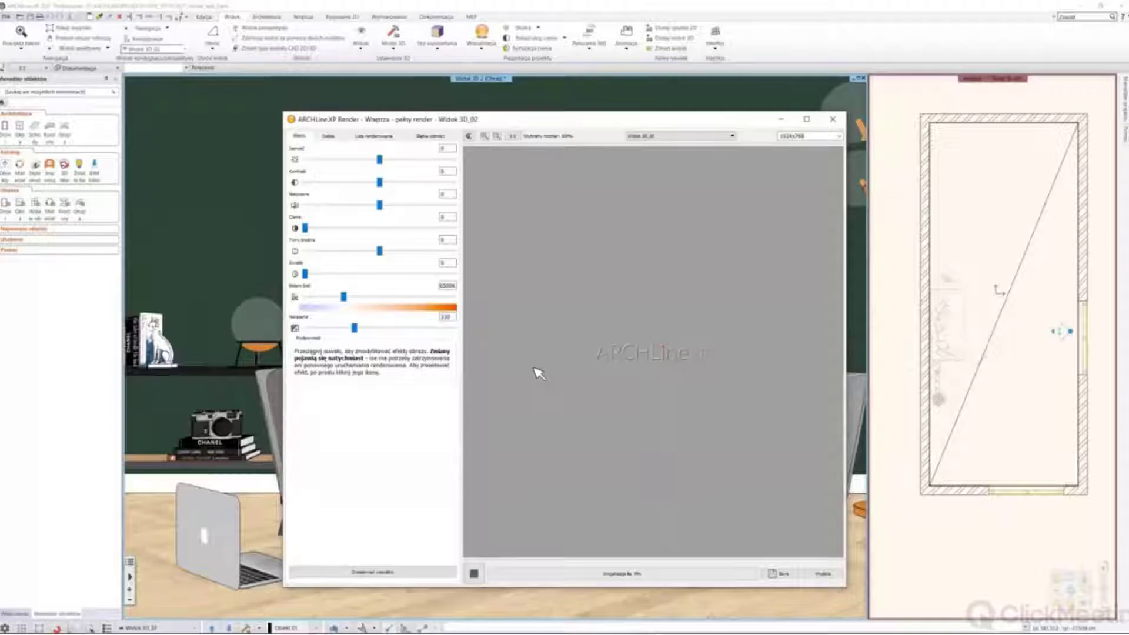
click(327, 136)
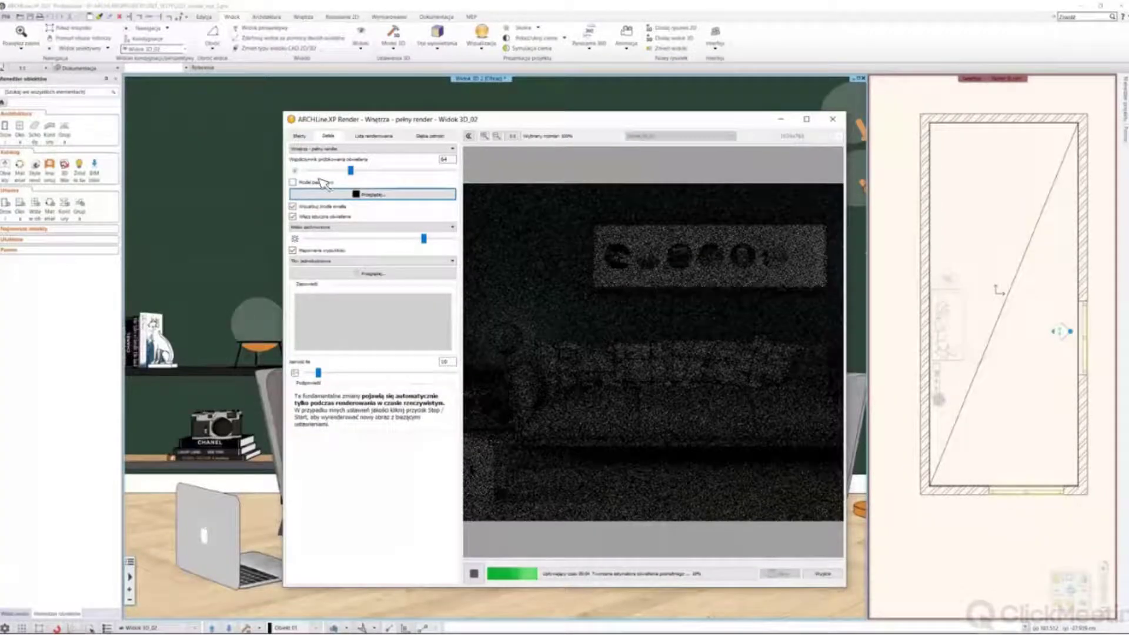
Inspect the paper model colour selection, close it without choosing a colour, and review the light intensity and render quality settings
click(361, 194)
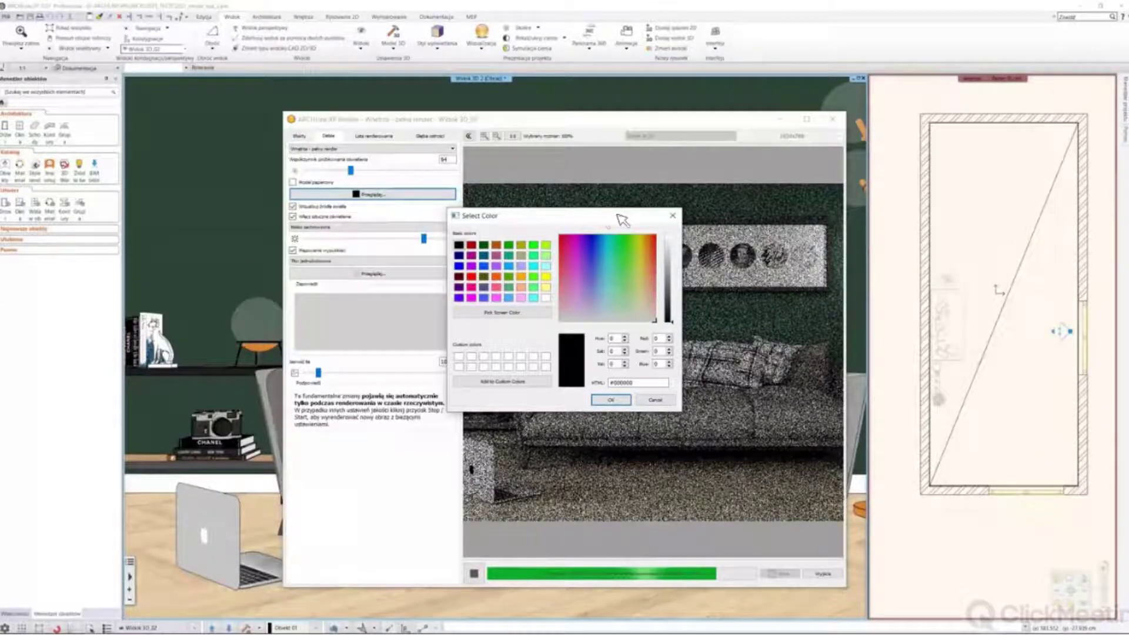
drag(500, 216, 209, 293)
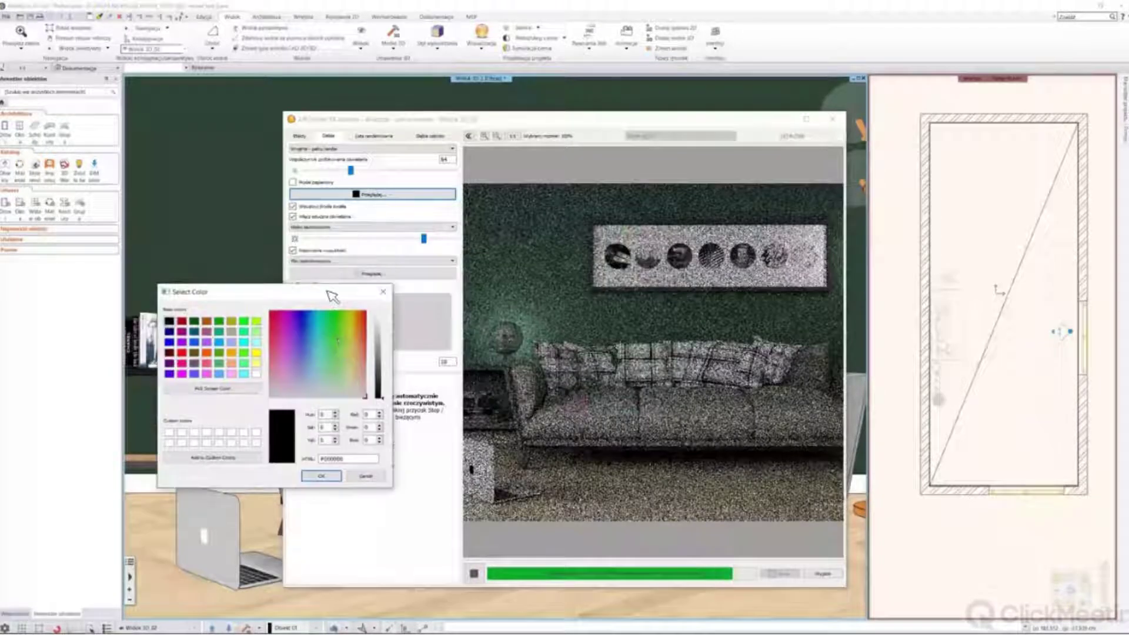
click(382, 292)
click(423, 238)
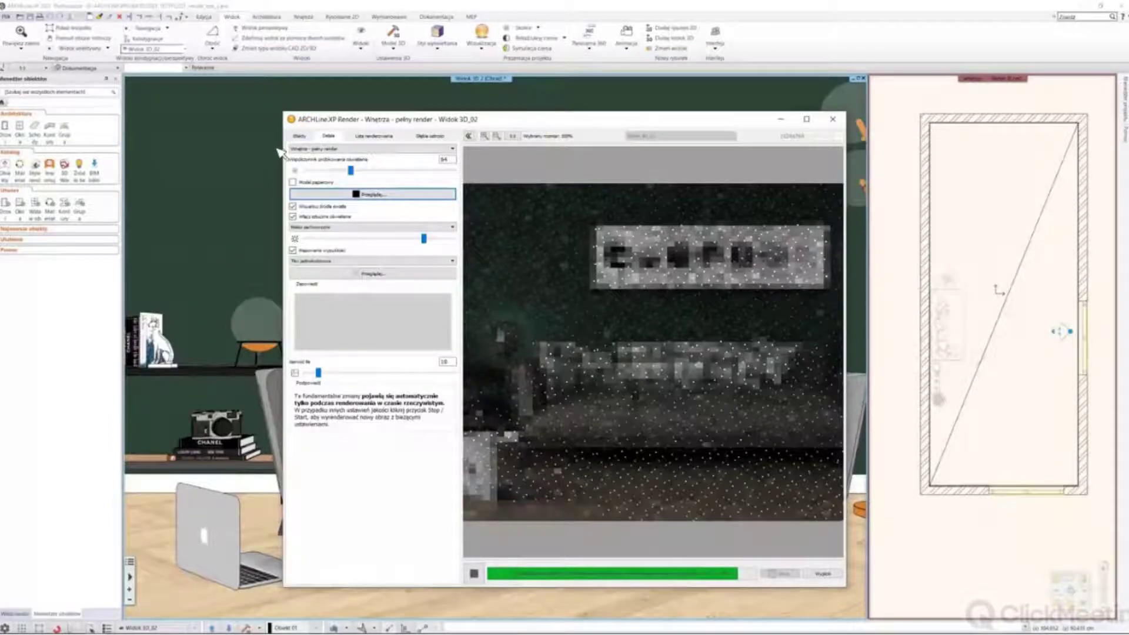
click(343, 149)
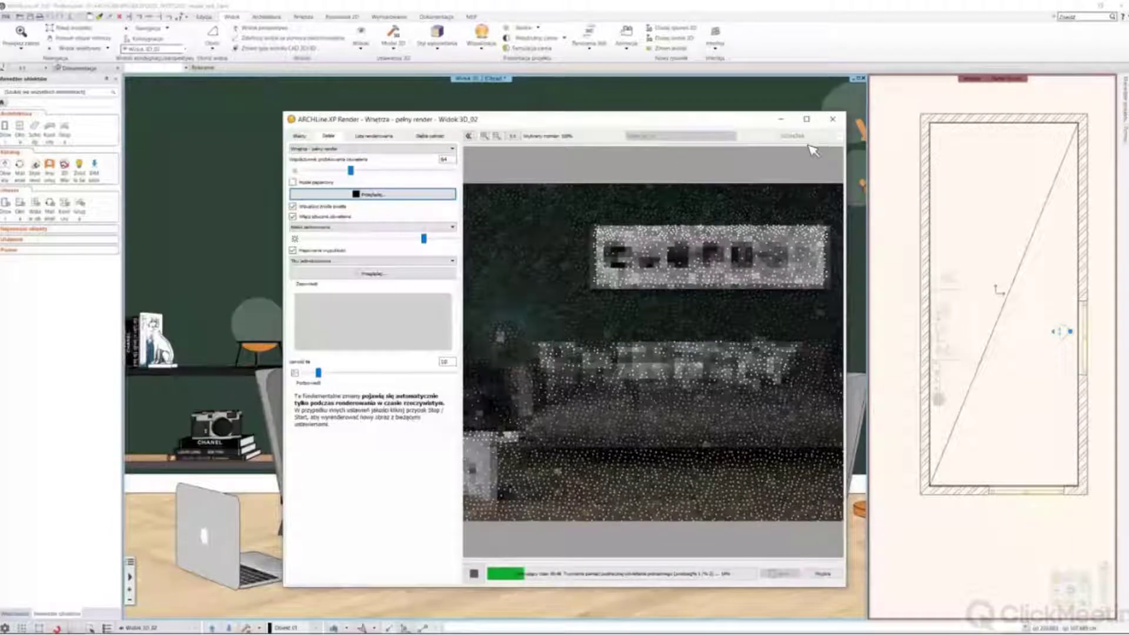
Stop the running sofa view render and close the render window, confirming the cancellation
click(831, 123)
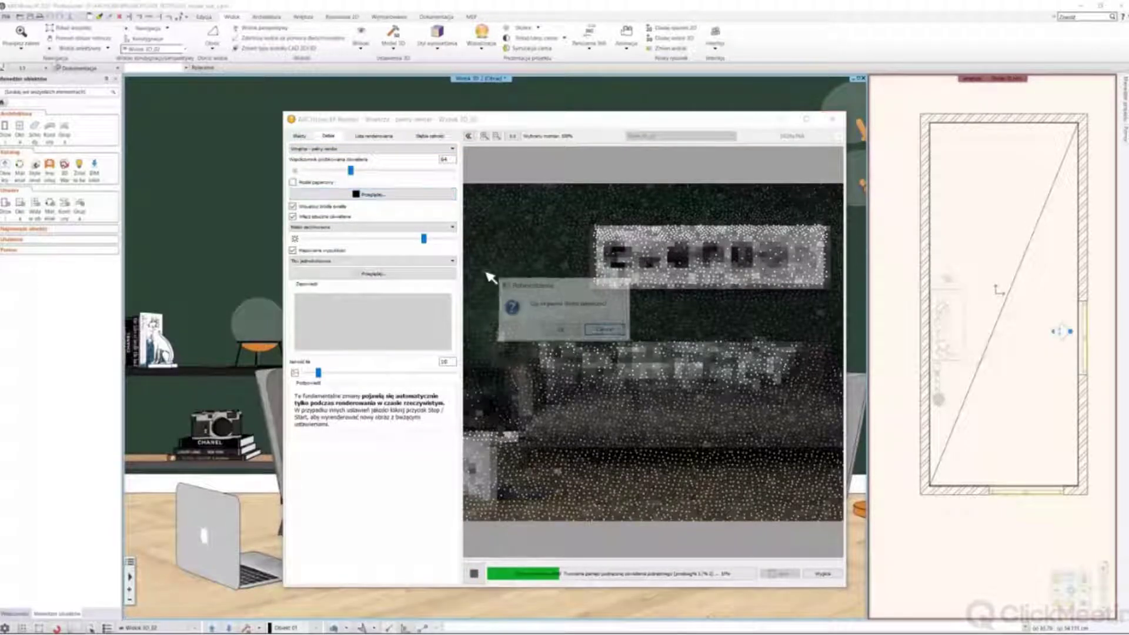
click(575, 331)
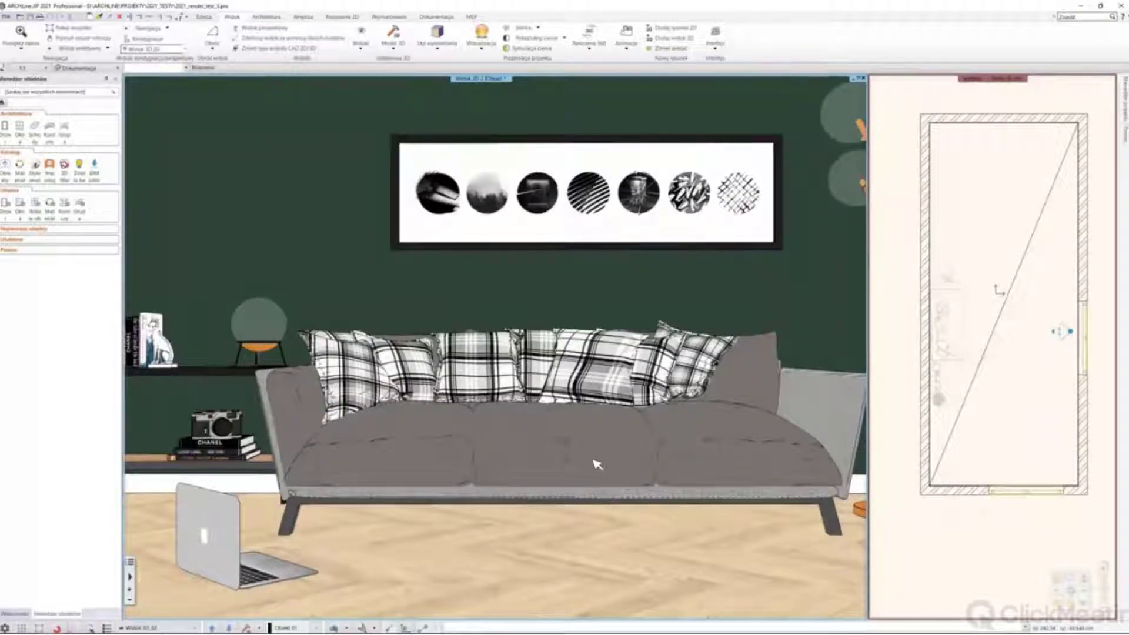
Switch to Opis_funkcji_2021.pdf in the browser, compare the PRO 2021 and INTERIOR 2021 features, highlight the push-pull modelling row, and return to ARCHLine.XP
mouse_move(86, 626)
click(73, 625)
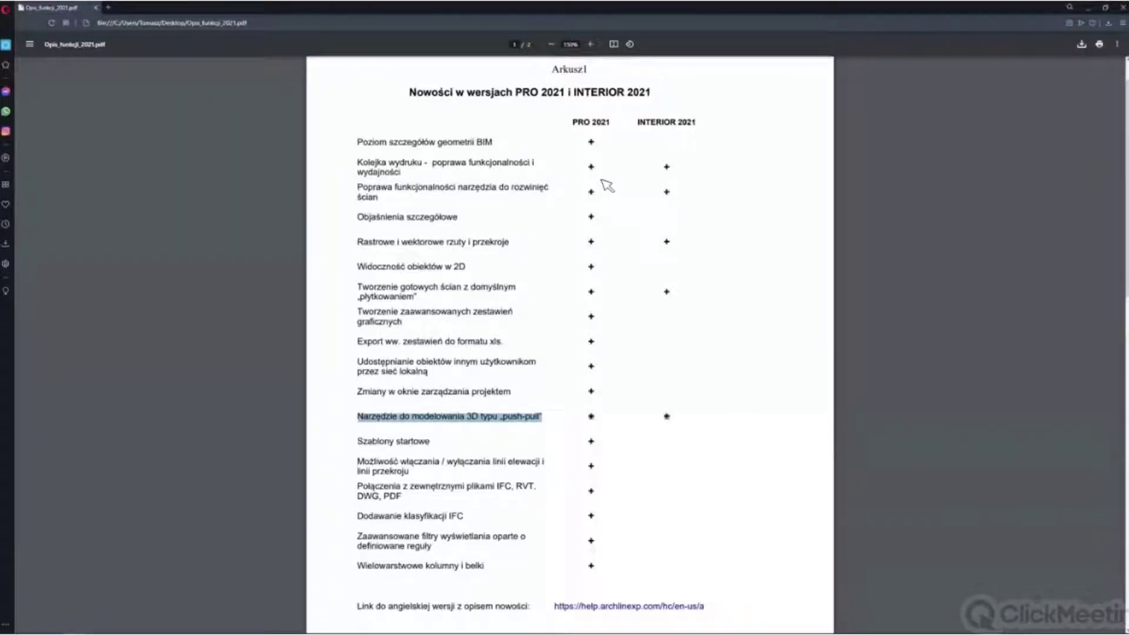
click(672, 173)
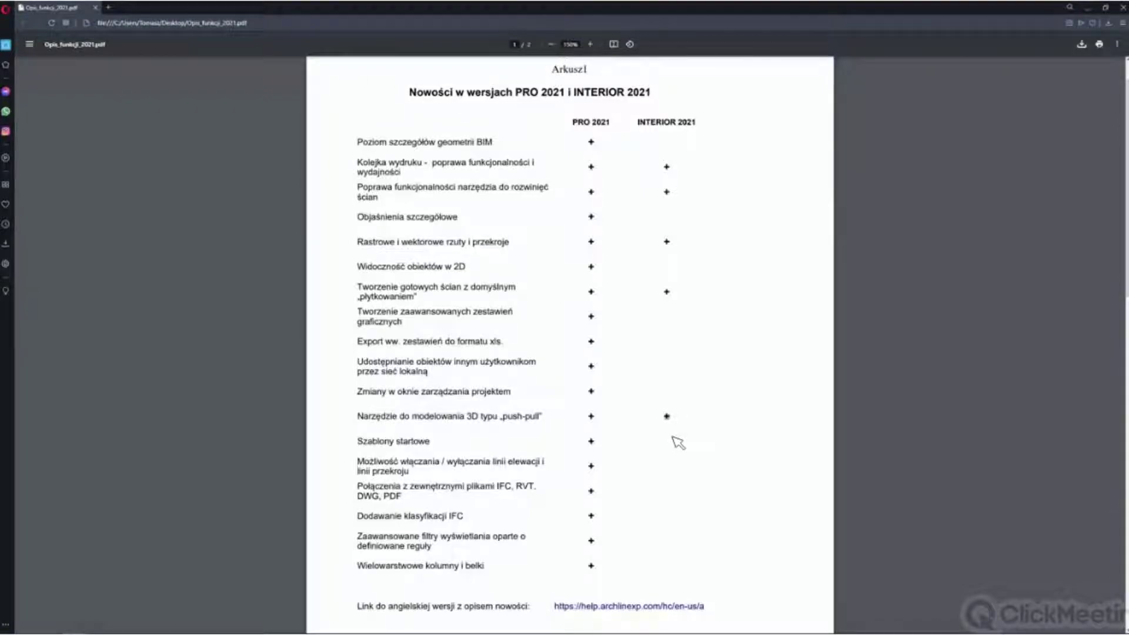
drag(357, 416, 554, 421)
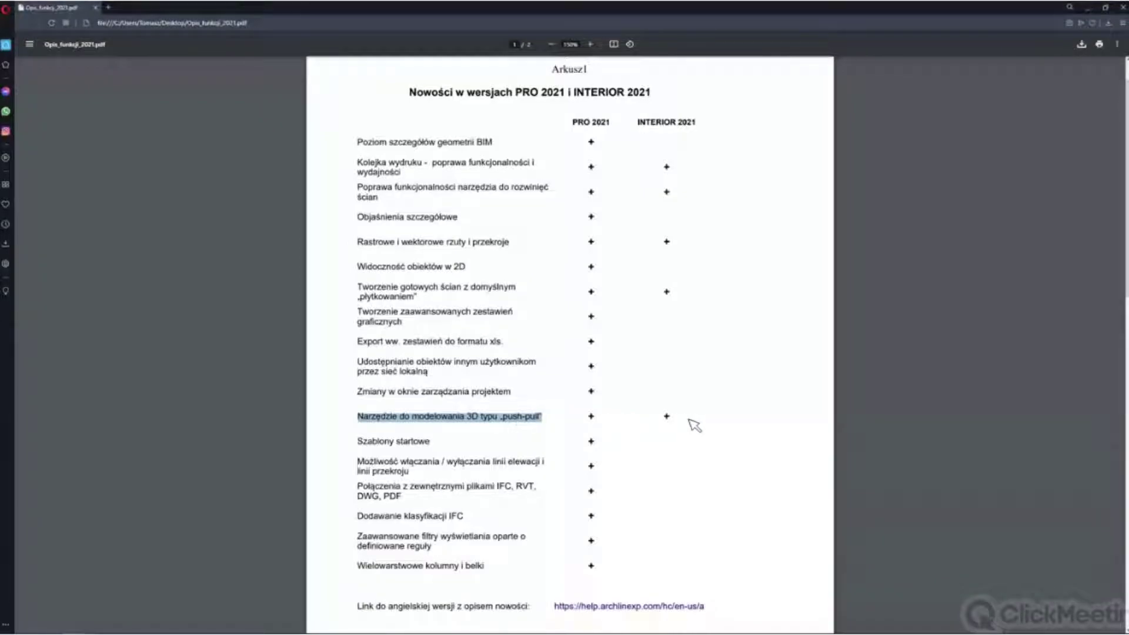
click(477, 398)
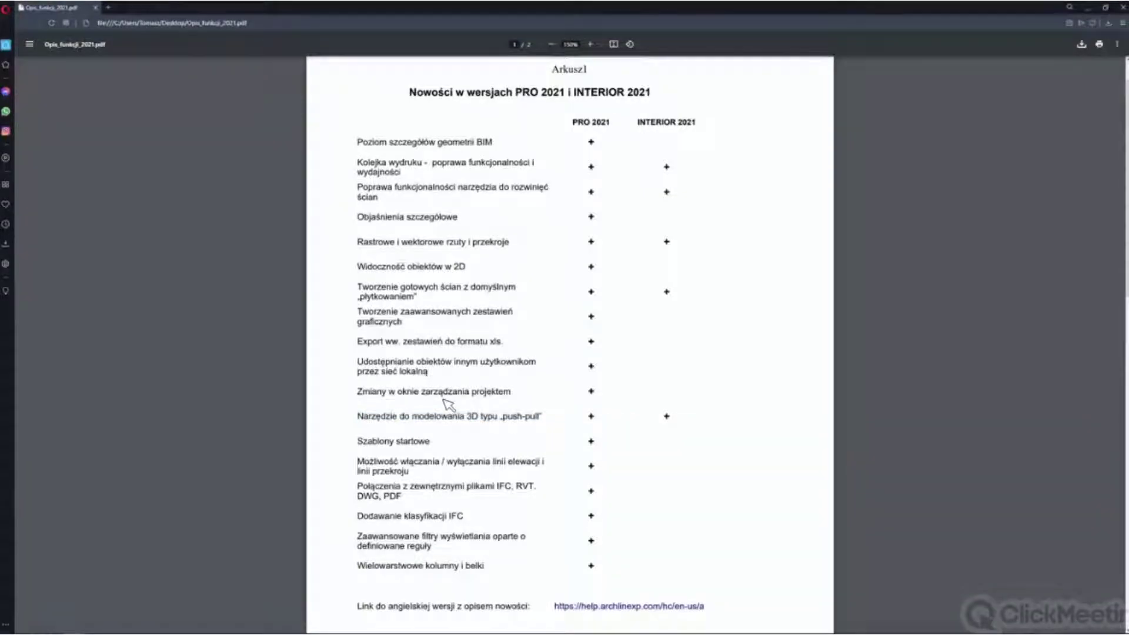
drag(359, 415, 671, 419)
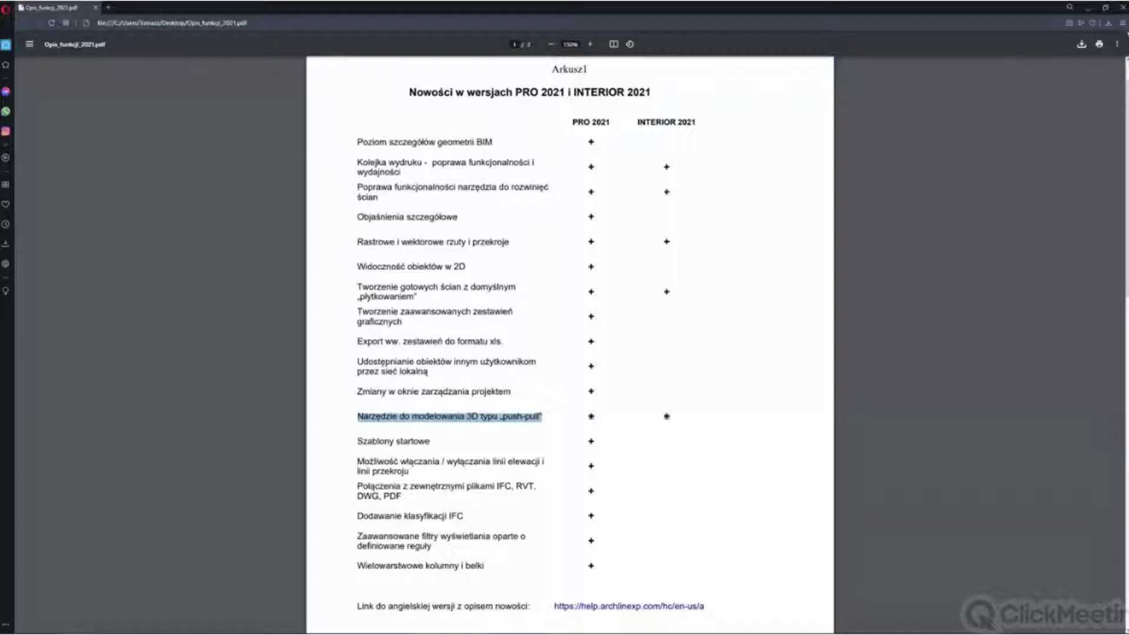
click(1089, 7)
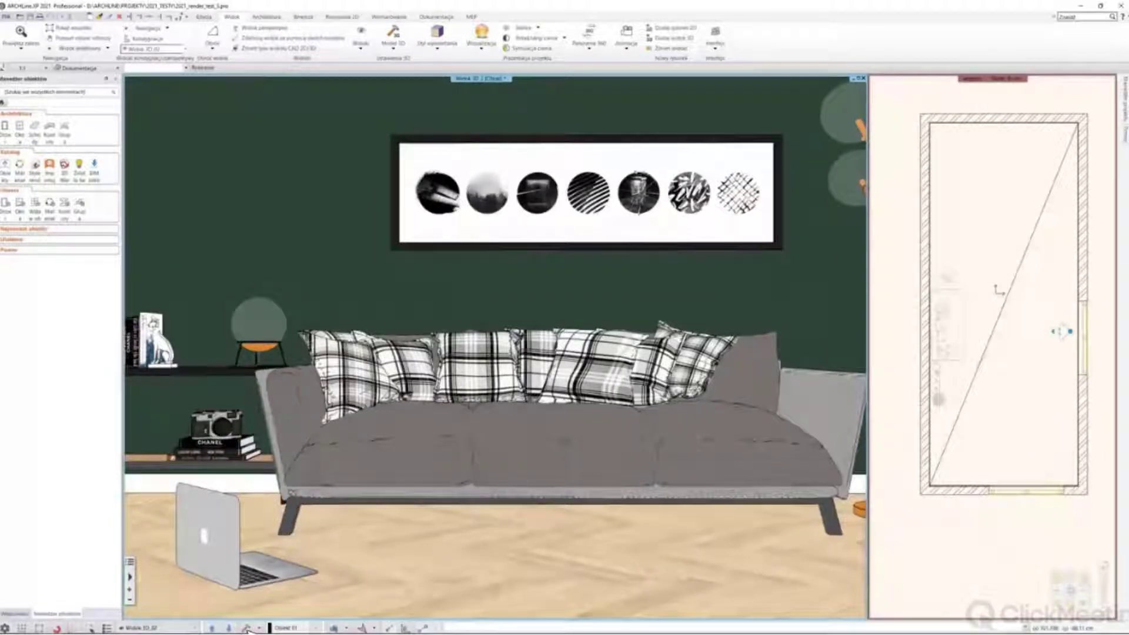
click(248, 630)
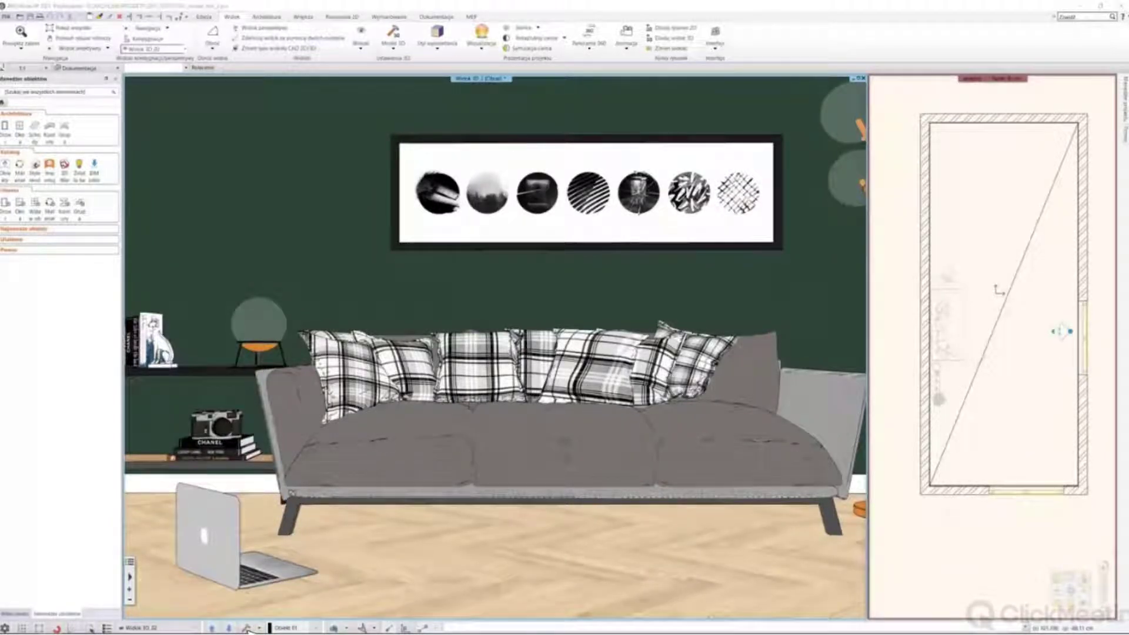